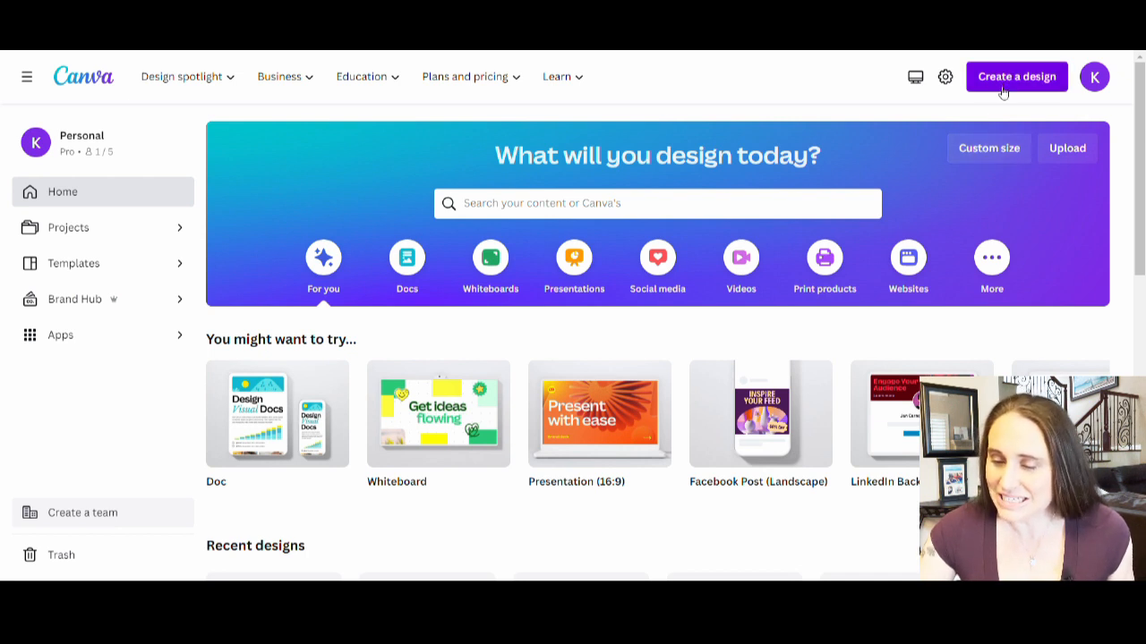
# Step: Create a new blank design with the recent custom size of 4500 × 5400 px
pyautogui.click(982, 162)
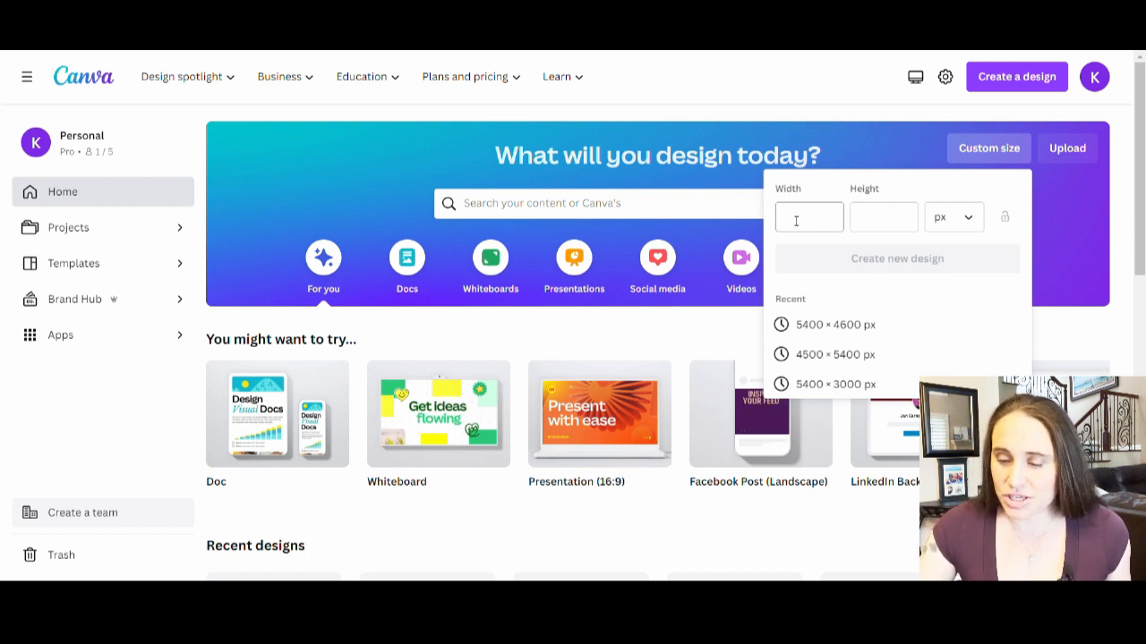
pyautogui.click(796, 220)
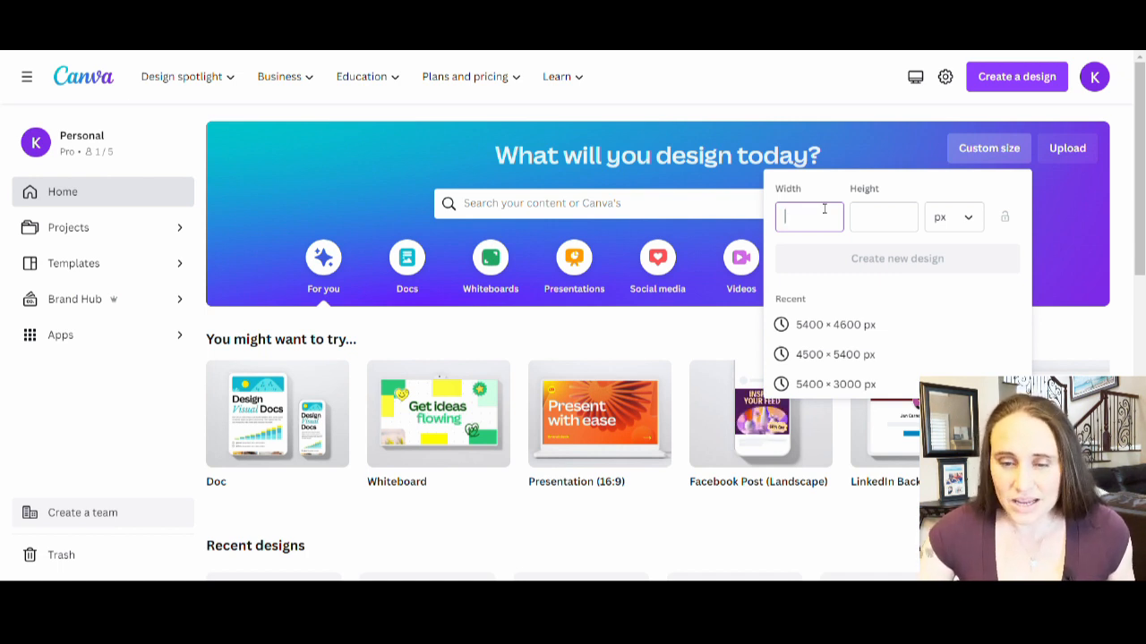
pyautogui.click(859, 355)
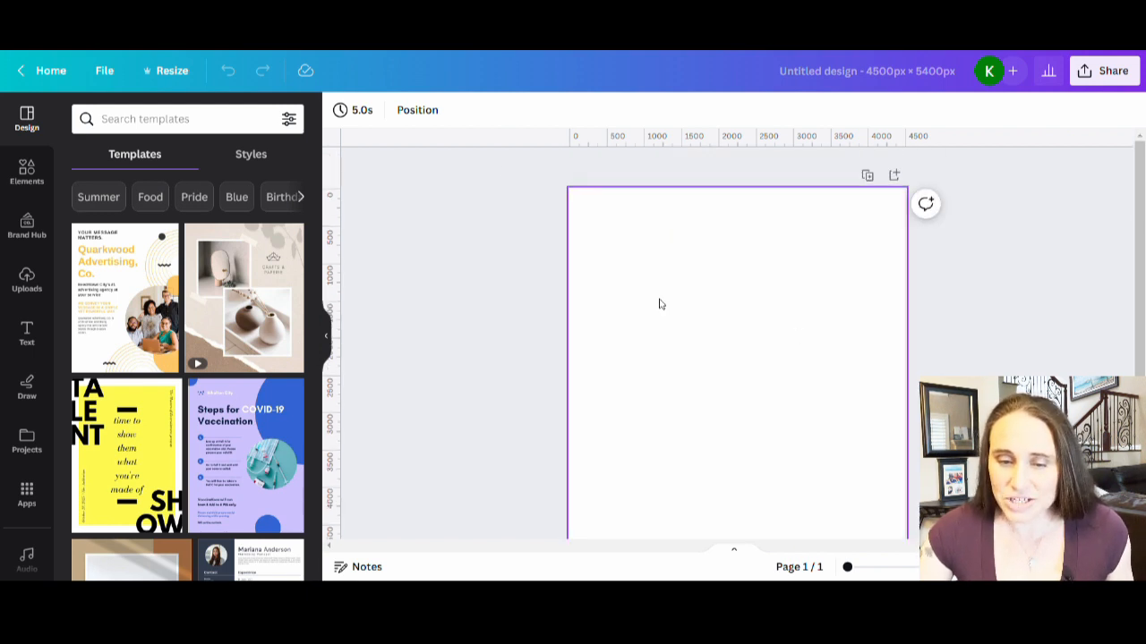
# Step: Set the page background to the default solid black
pyautogui.click(639, 253)
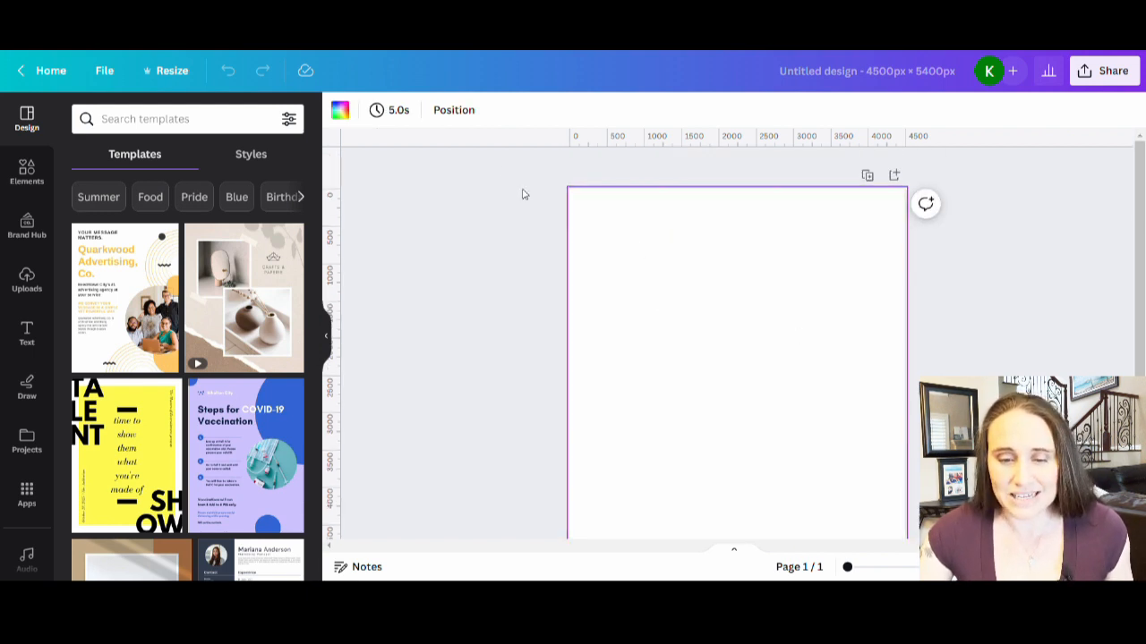
pyautogui.click(340, 110)
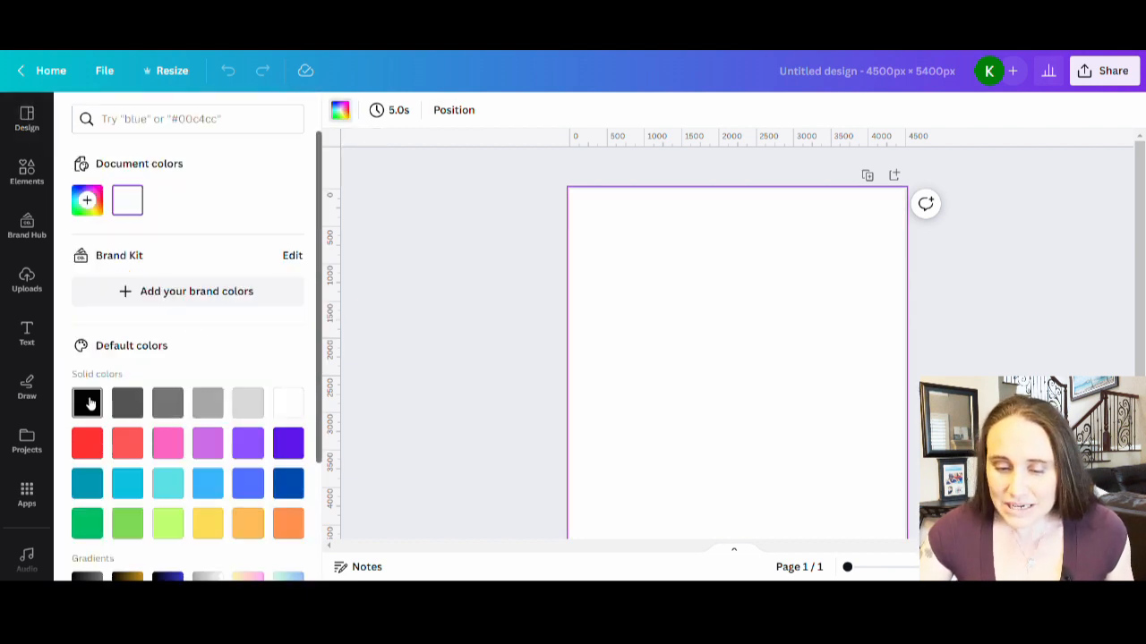
pyautogui.click(87, 403)
pyautogui.click(430, 322)
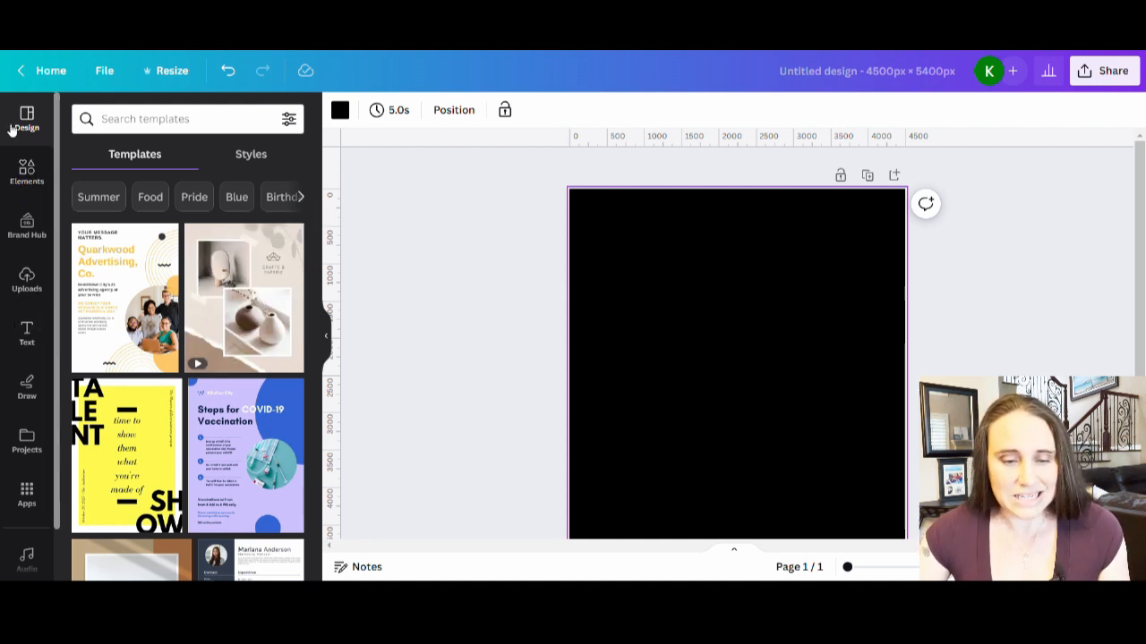
# Step: Search the elements for "pride" and show all the matching graphics
pyautogui.click(29, 177)
pyautogui.click(190, 120)
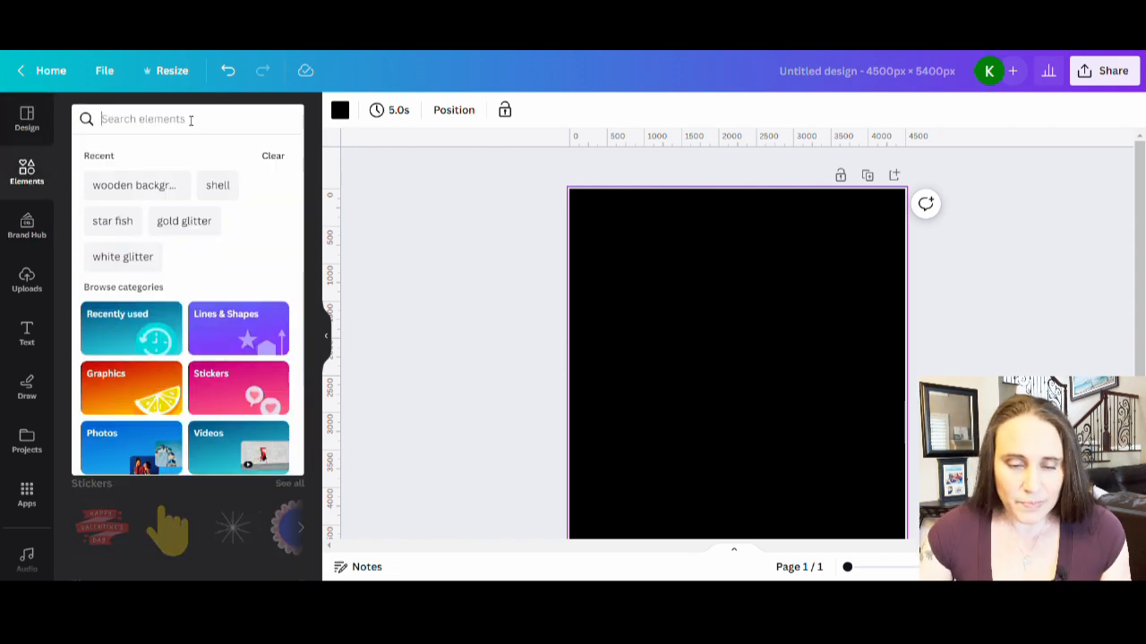
pyautogui.write('pride')
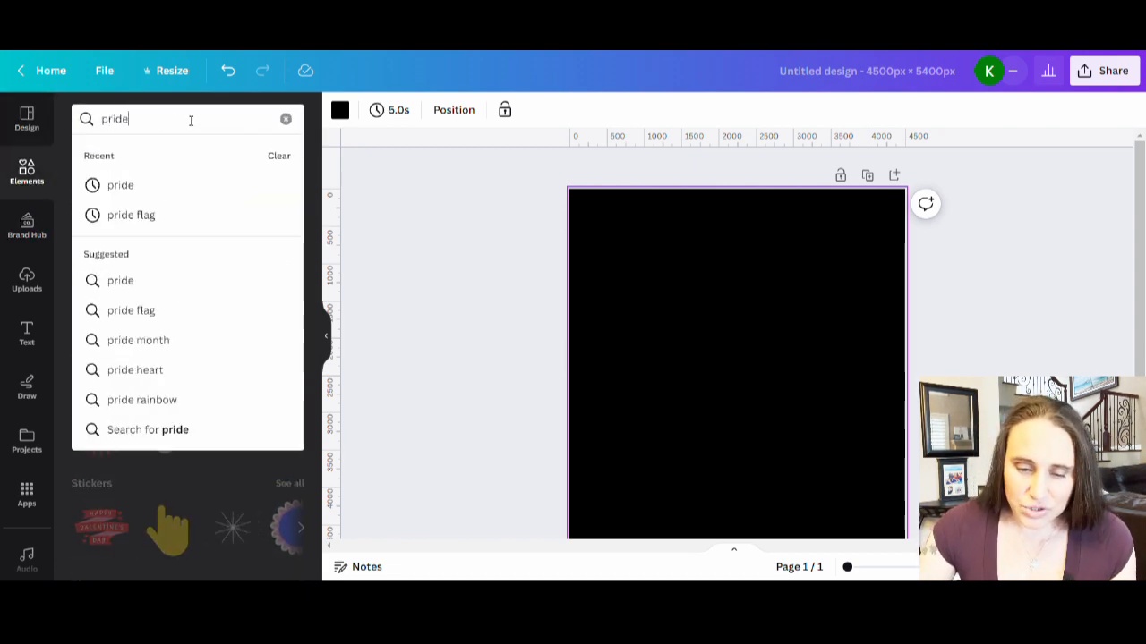
pyautogui.press('Return')
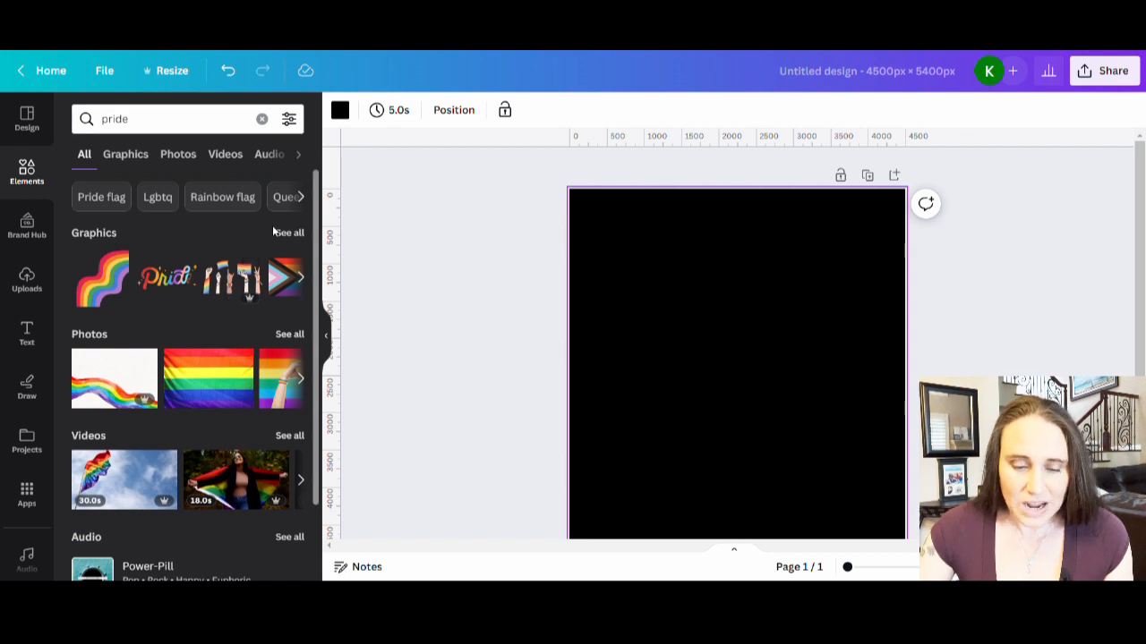
pyautogui.click(289, 234)
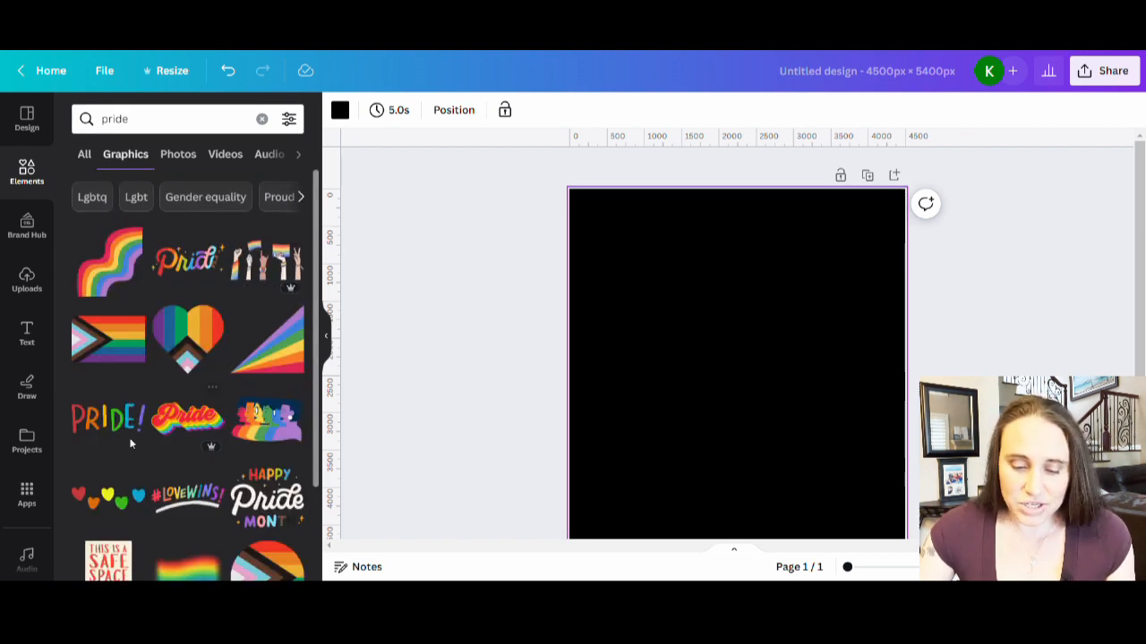
# Step: Look through the pride graphics for flag illustrations that suit the design
pyautogui.scroll(-5, 99, 358)
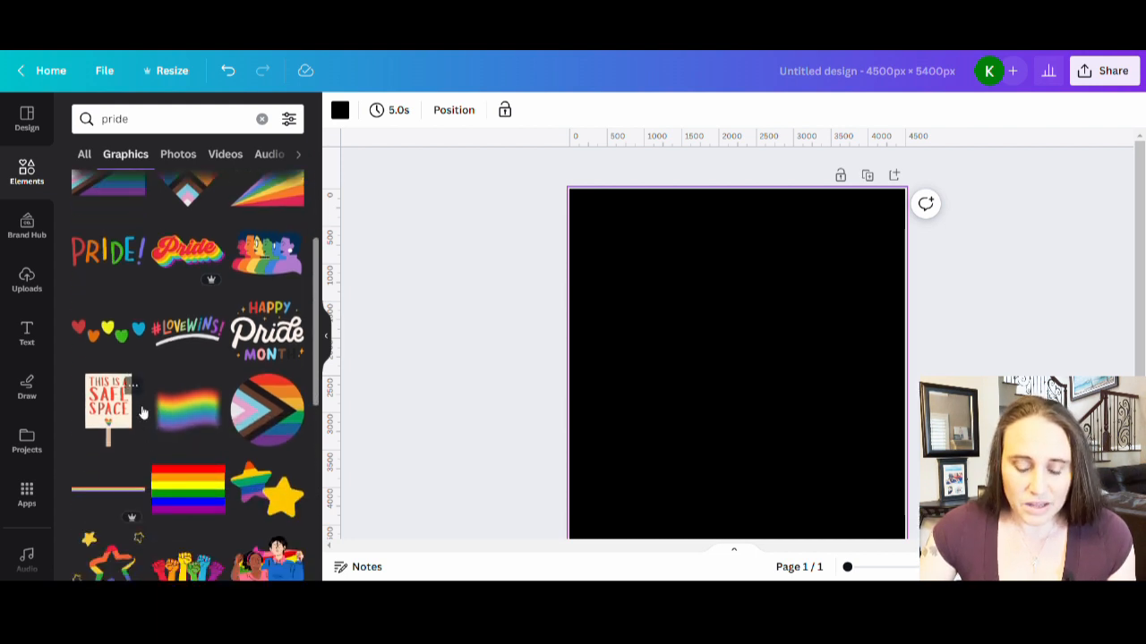
pyautogui.scroll(-6, 201, 321)
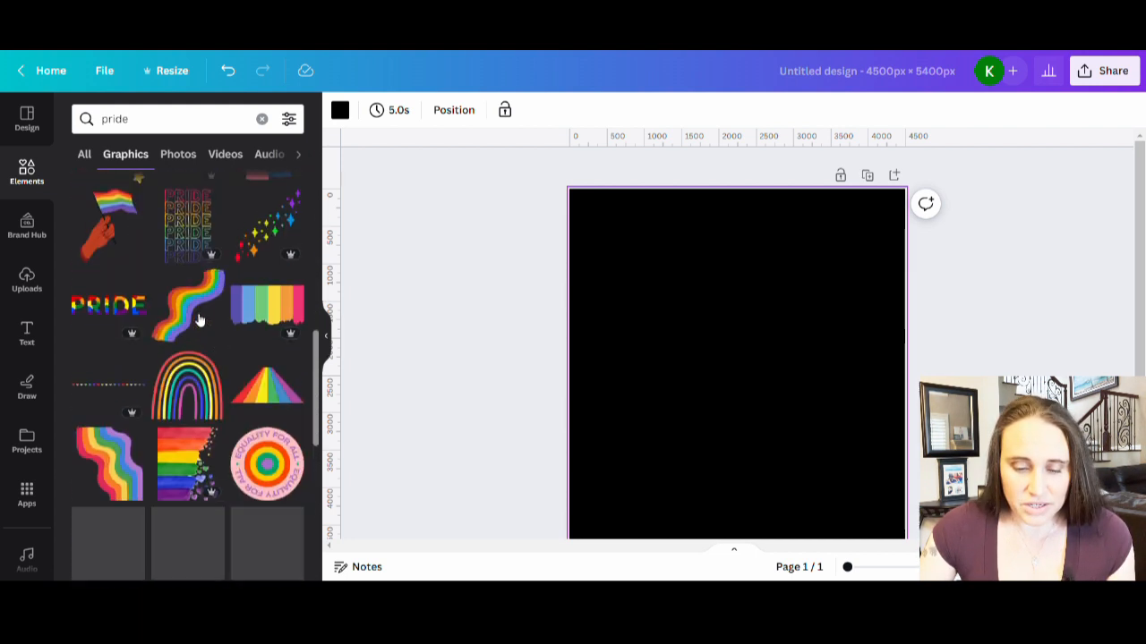
pyautogui.scroll(-6, 217, 338)
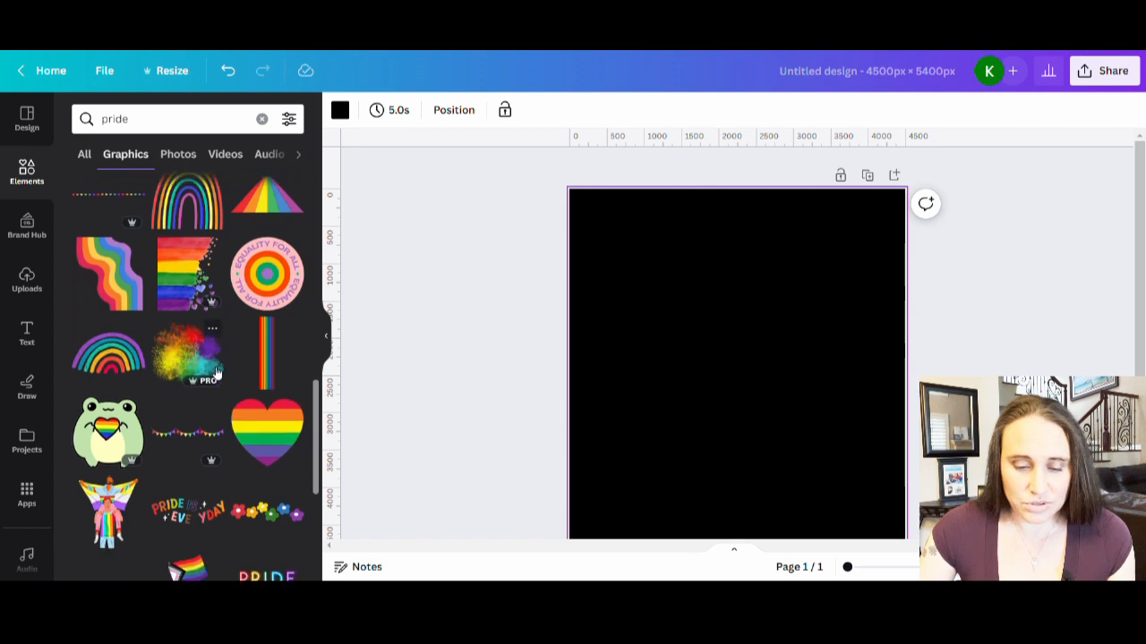
pyautogui.scroll(-2, 215, 380)
pyautogui.scroll(-5, 263, 330)
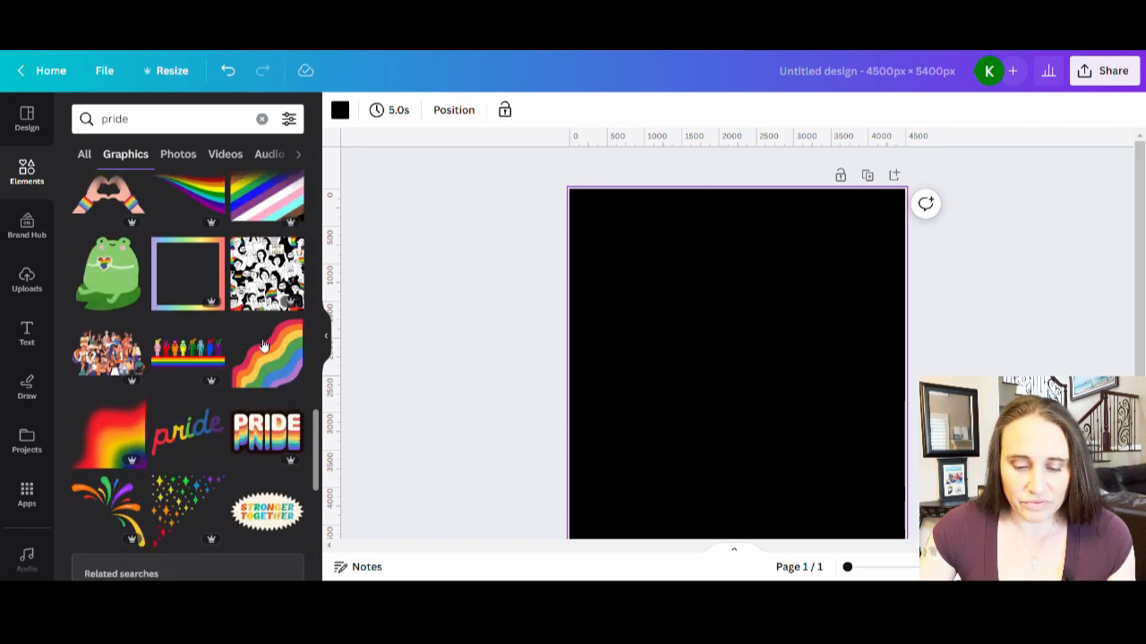
pyautogui.scroll(-5, 263, 329)
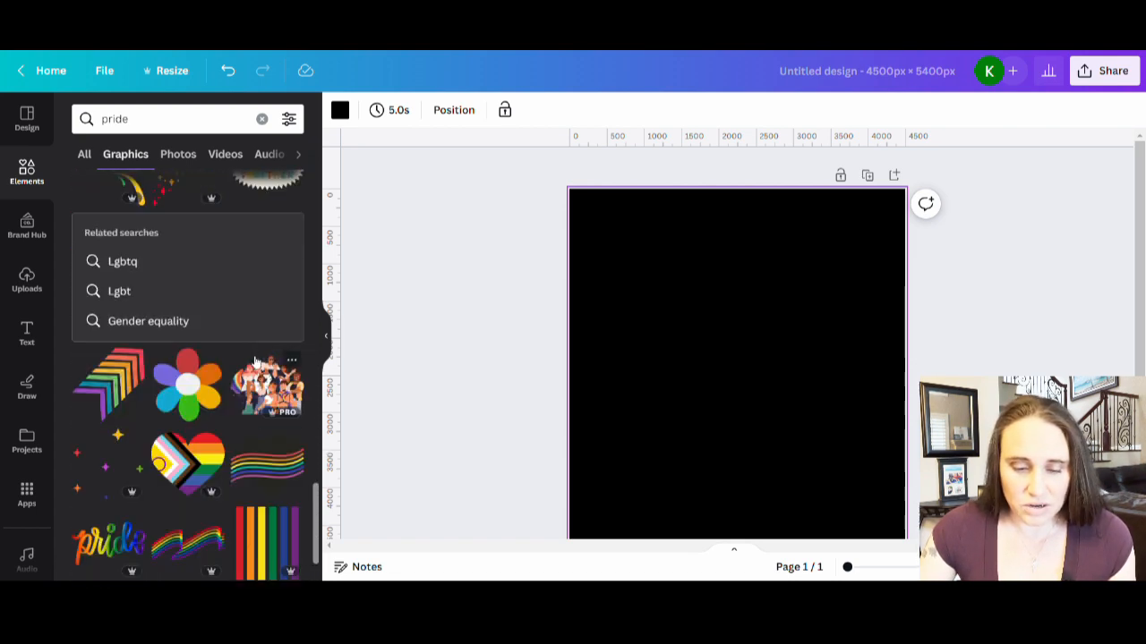
pyautogui.scroll(-2, 249, 379)
pyautogui.scroll(-8, 242, 381)
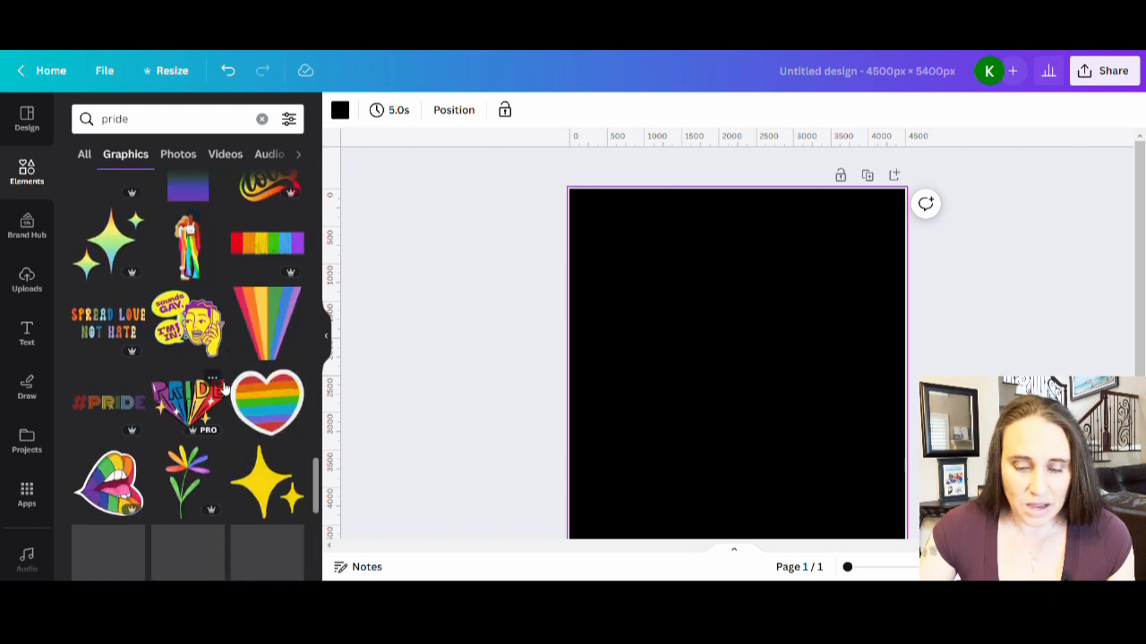
pyautogui.scroll(-6, 210, 410)
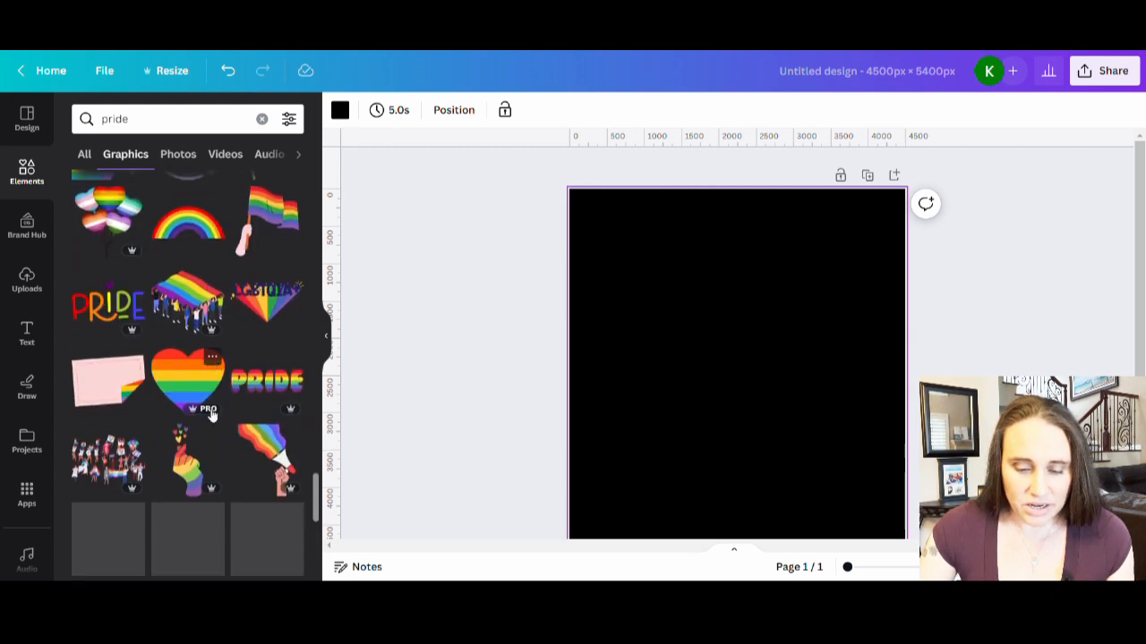
pyautogui.scroll(-9, 207, 415)
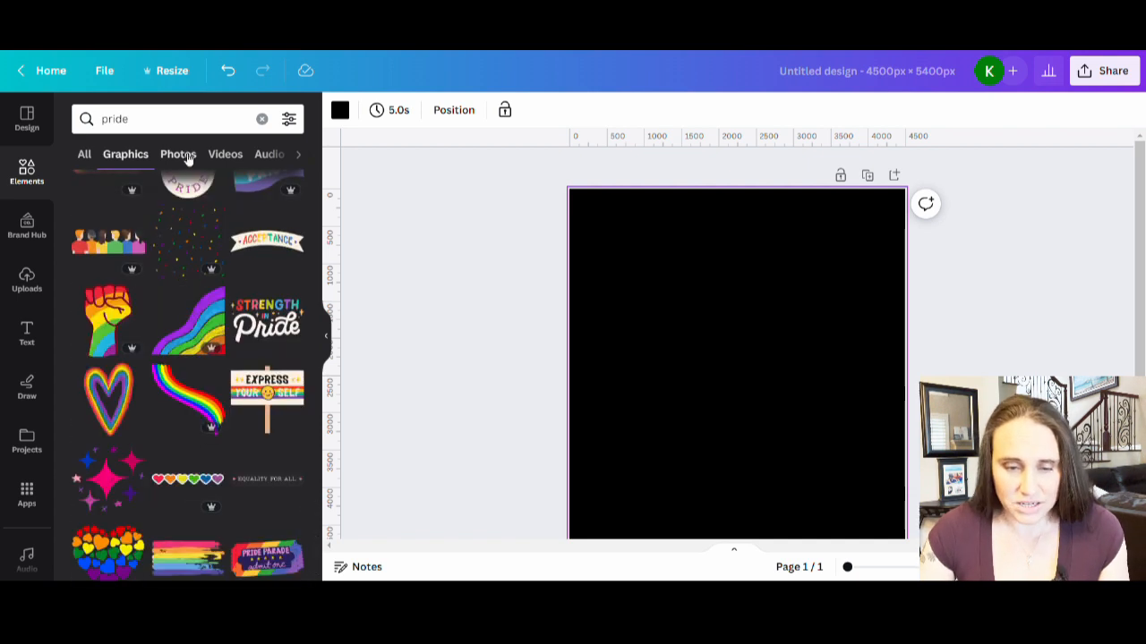
# Step: Search graphics for "pride flags" and place the six-stripe rainbow flag, about 872 × 581 px, near the page's upper-left corner
pyautogui.click(175, 127)
pyautogui.write('flags')
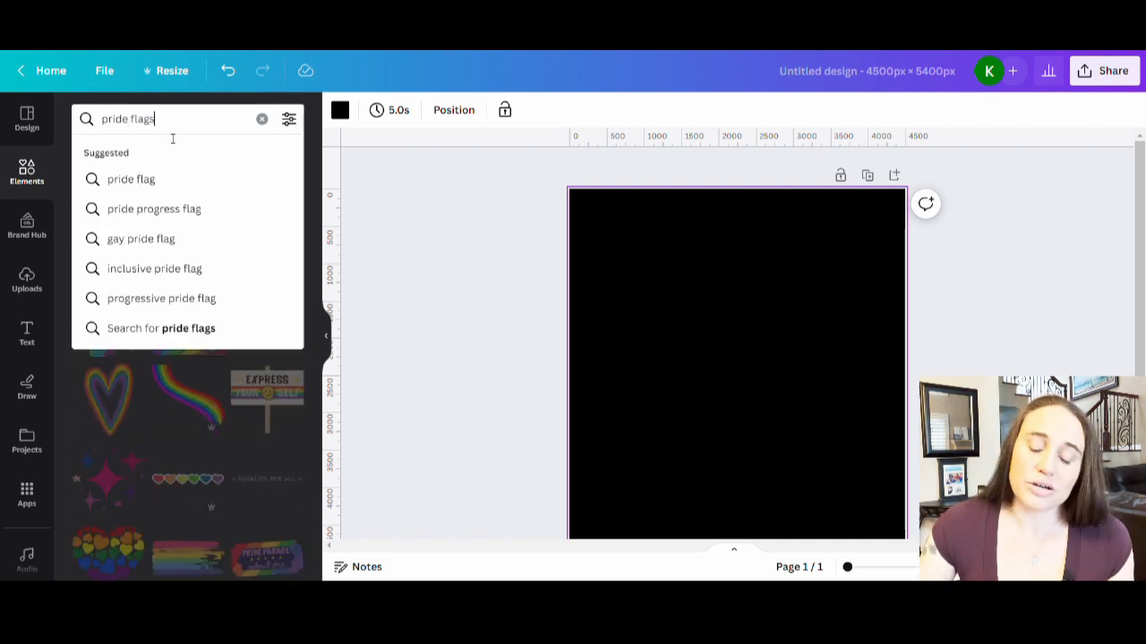
pyautogui.press('Return')
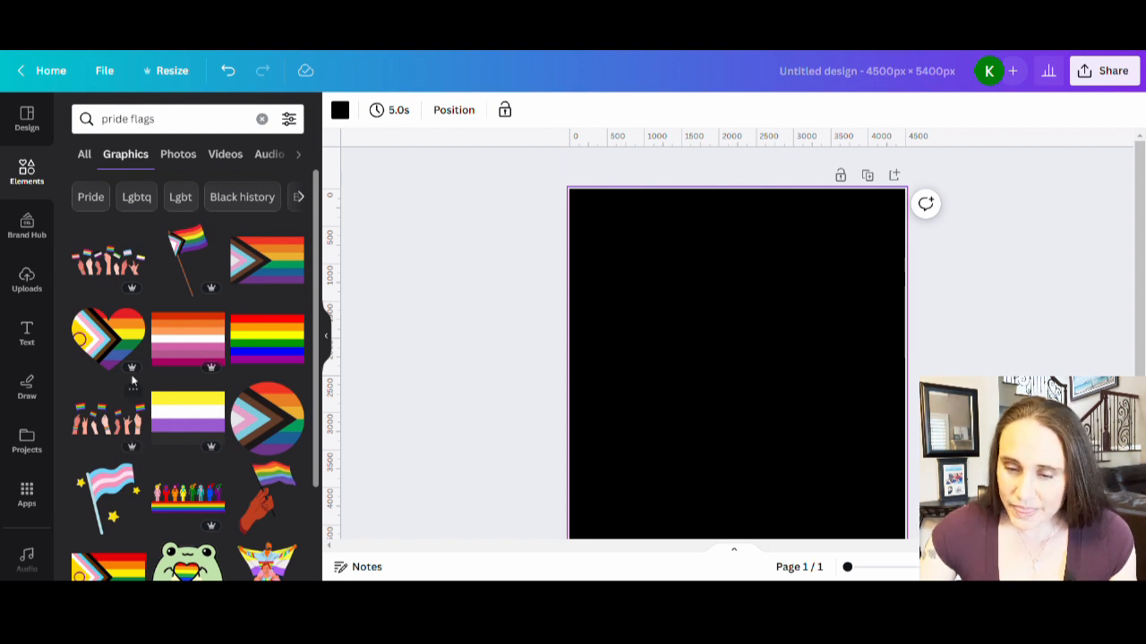
pyautogui.click(278, 358)
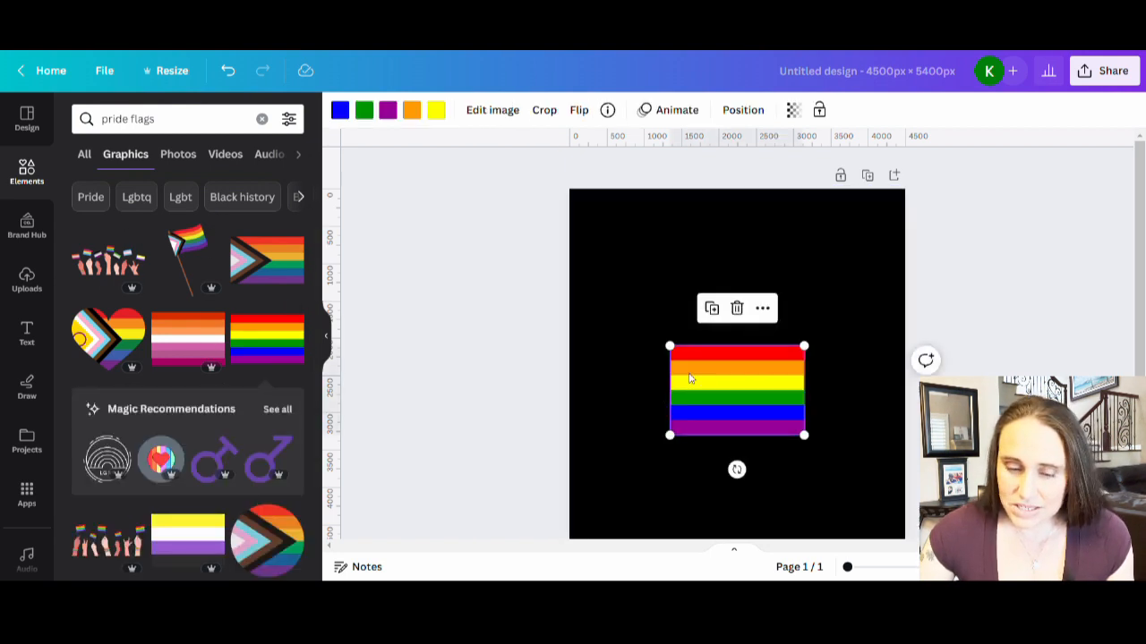
pyautogui.moveTo(743, 394); pyautogui.dragTo(681, 255)
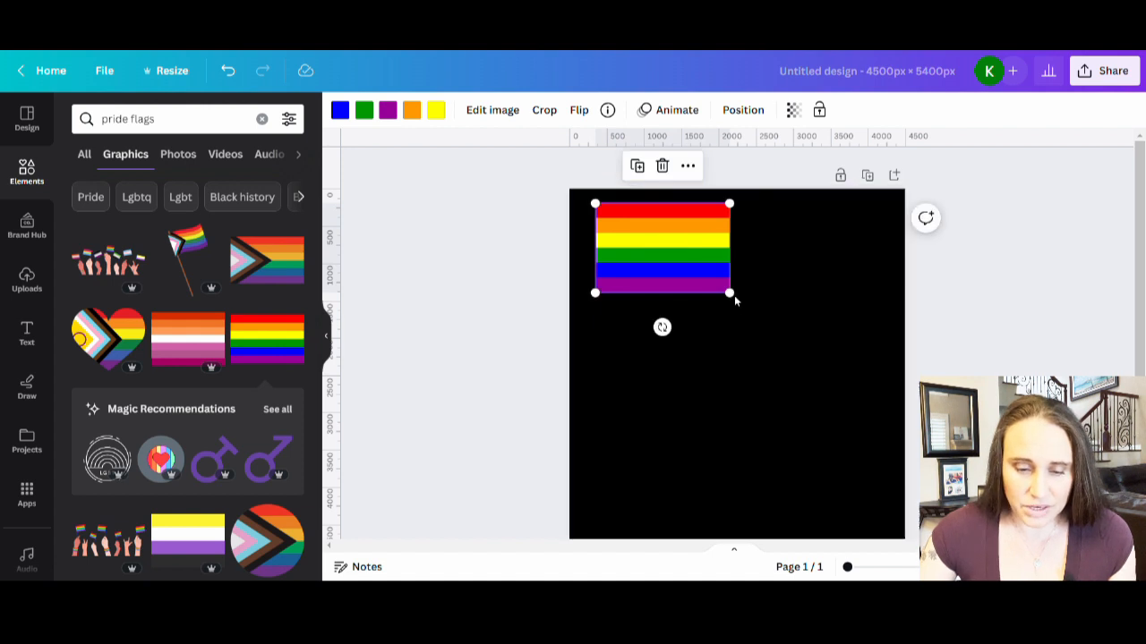
pyautogui.moveTo(732, 295); pyautogui.dragTo(667, 259)
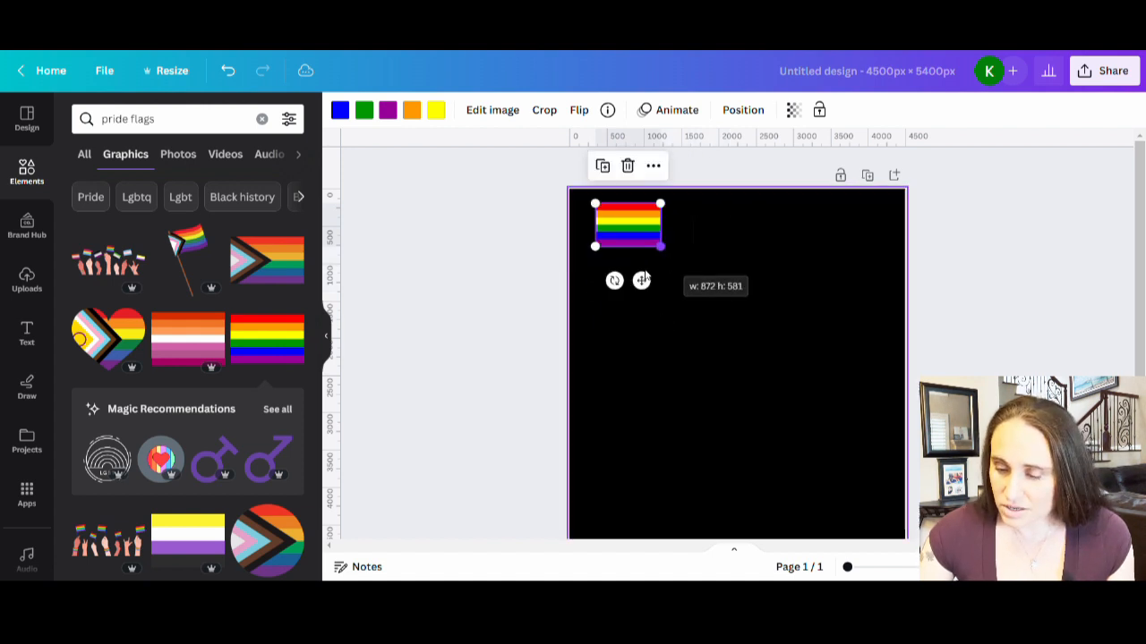
# Step: Add the orange-white-pink flag and the recommended yellow-white-purple-black flag, shrinking both and stacking them below the rainbow flag
pyautogui.click(163, 345)
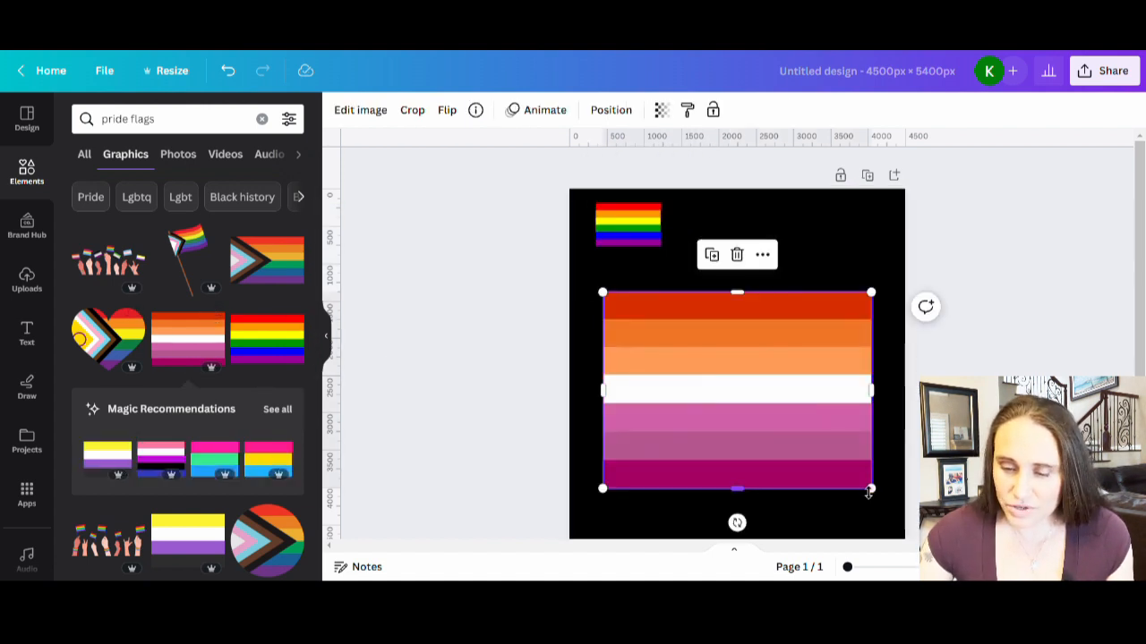
pyautogui.moveTo(873, 494); pyautogui.dragTo(638, 280)
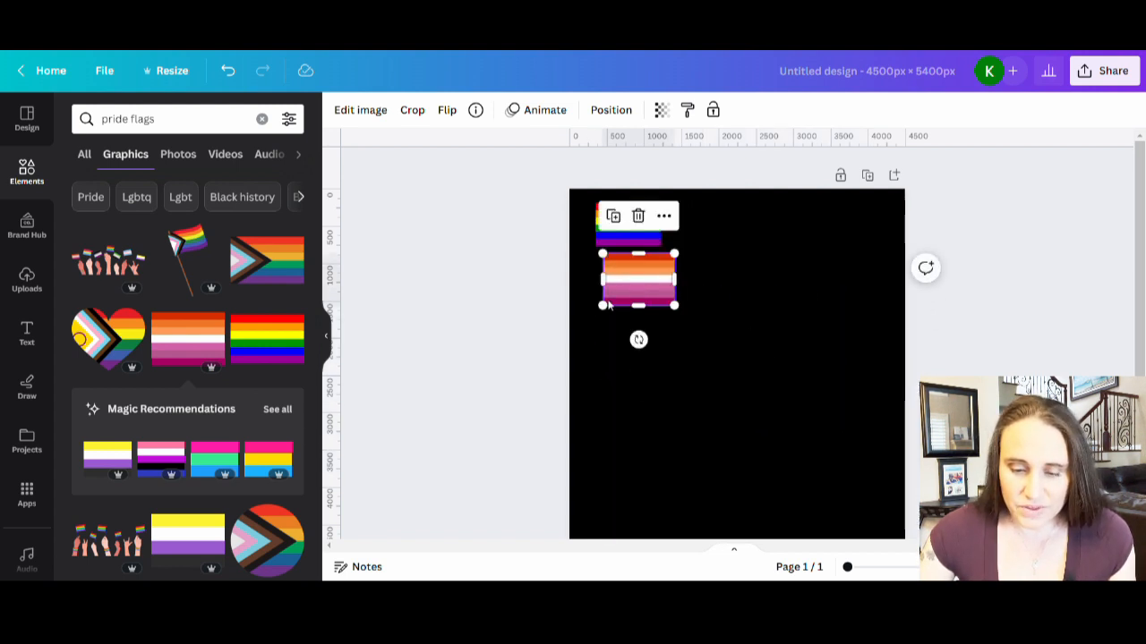
pyautogui.click(277, 411)
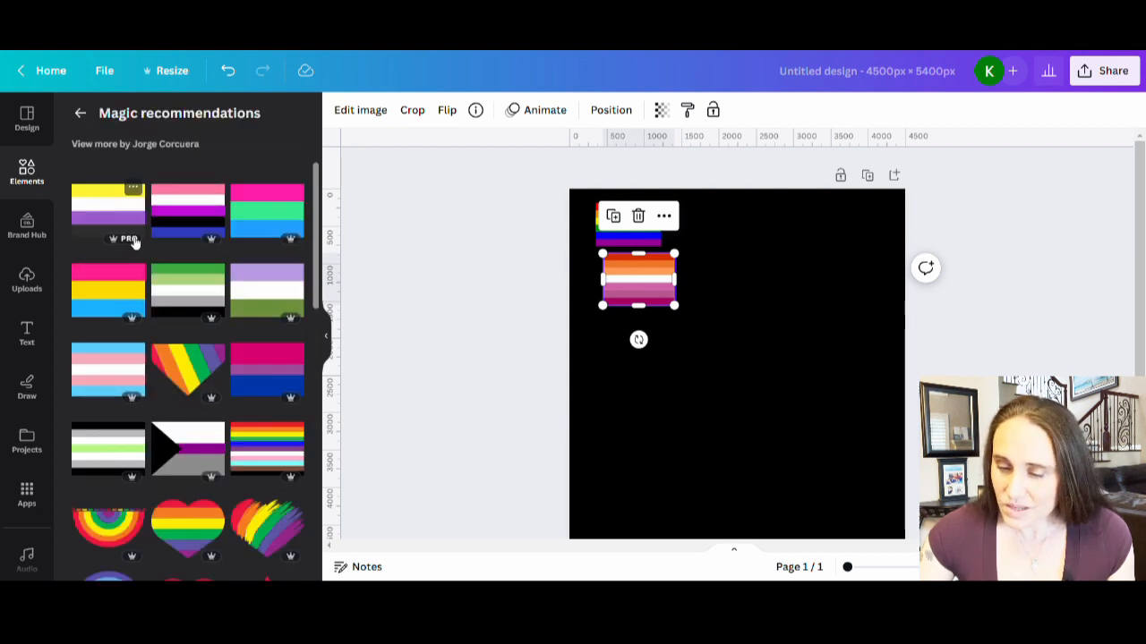
pyautogui.click(109, 215)
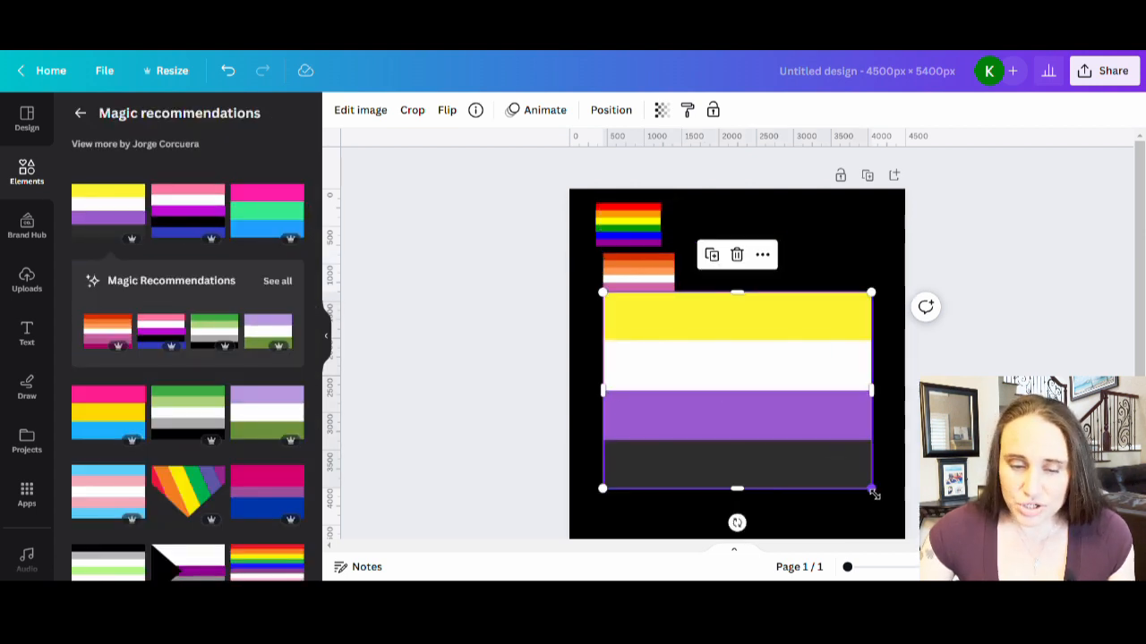
pyautogui.moveTo(871, 489); pyautogui.dragTo(659, 384)
pyautogui.moveTo(652, 334); pyautogui.dragTo(645, 354)
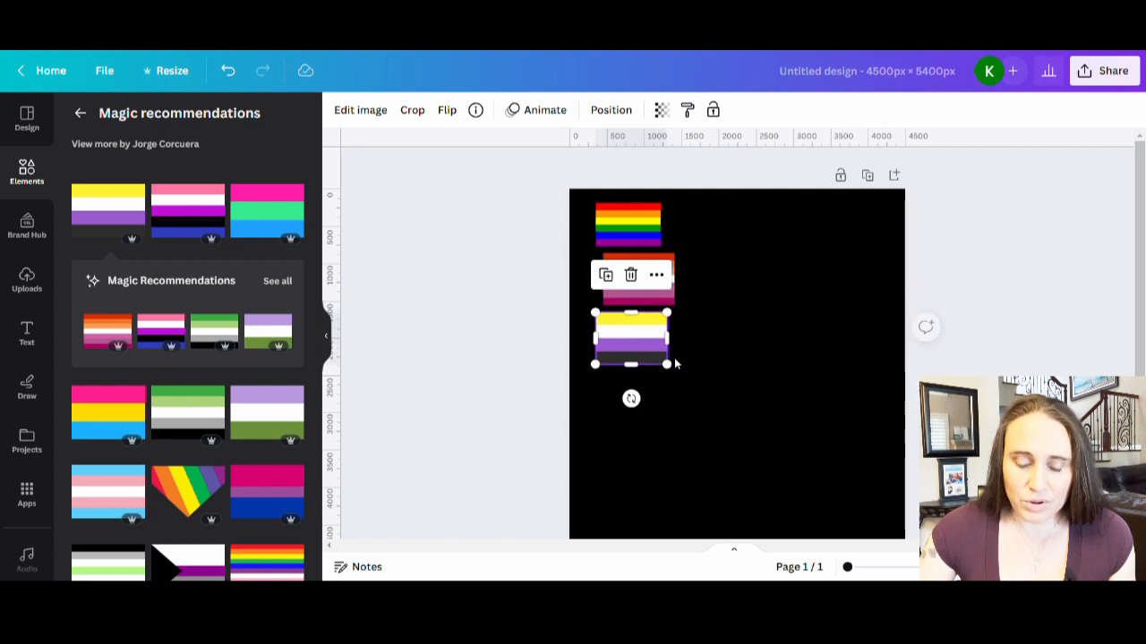
# Step: Check the name and details of the yellow-white-purple-black flag graphic
pyautogui.moveTo(117, 200)
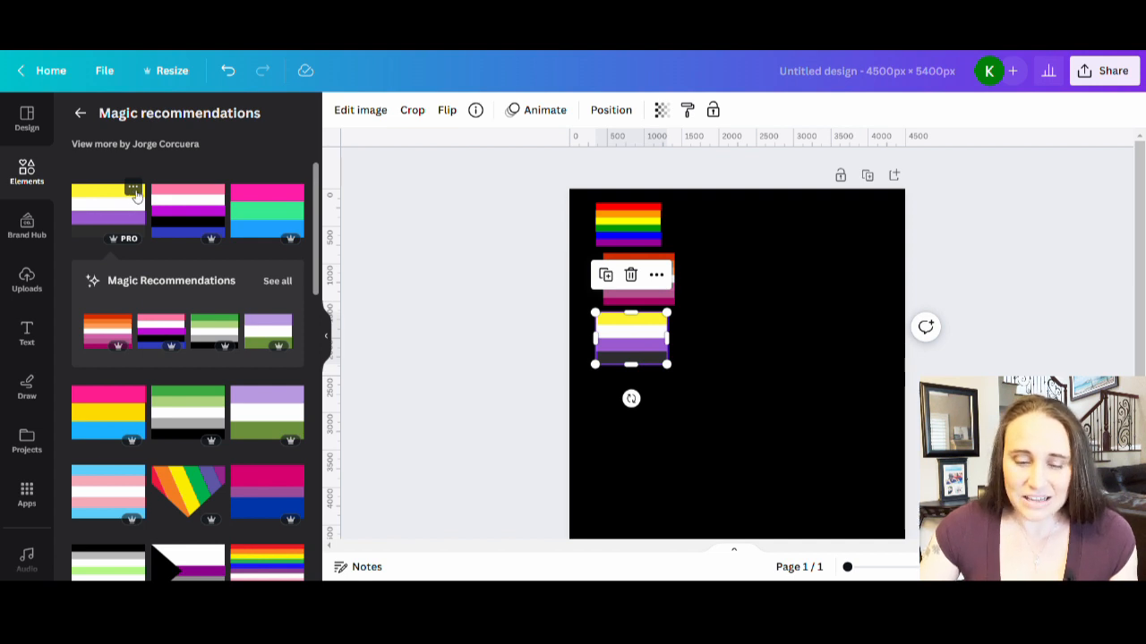
pyautogui.click(132, 190)
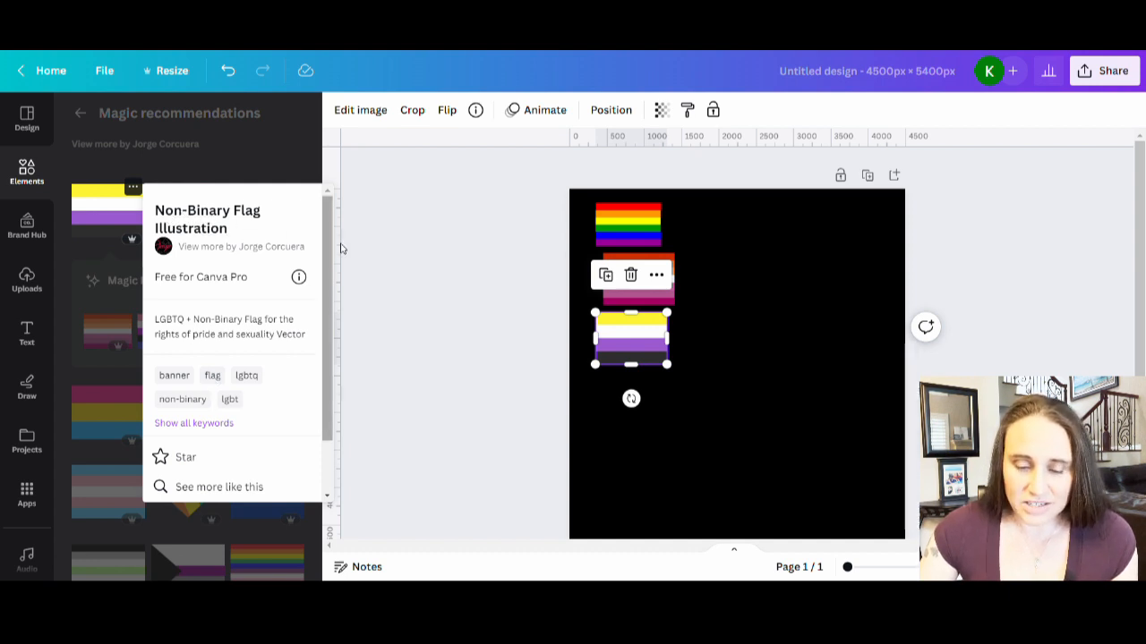
pyautogui.click(433, 256)
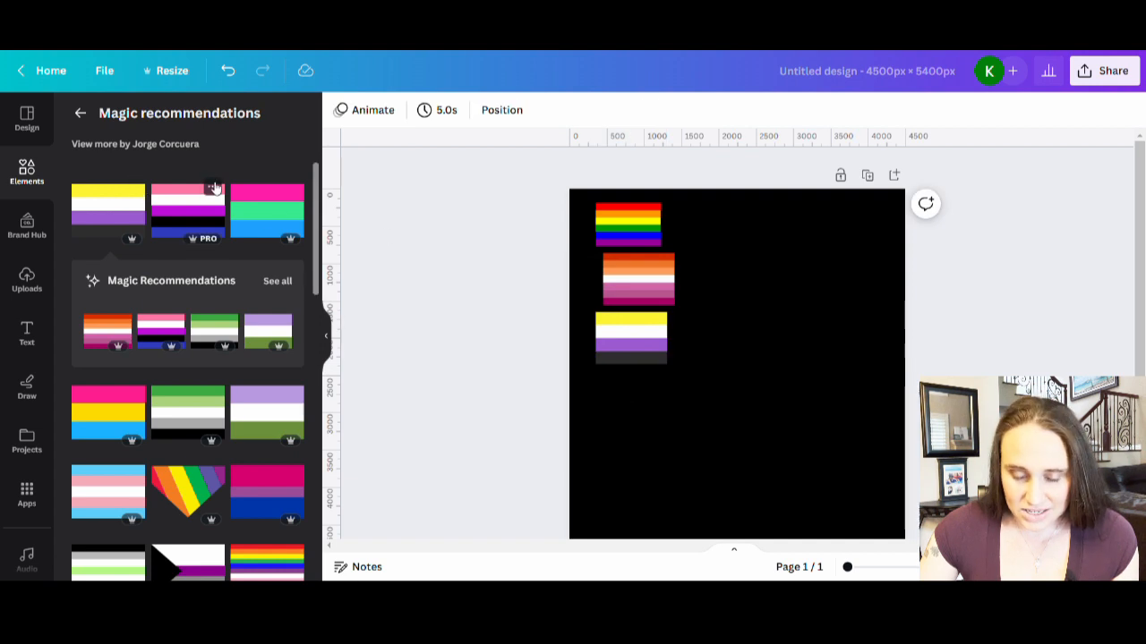
# Step: Add the light blue, pink and white striped flag, shrunk and placed below the yellow-white-purple-black flag
pyautogui.click(107, 491)
pyautogui.moveTo(873, 295); pyautogui.dragTo(701, 412)
pyautogui.moveTo(672, 453); pyautogui.dragTo(652, 425)
pyautogui.moveTo(703, 455); pyautogui.dragTo(690, 447)
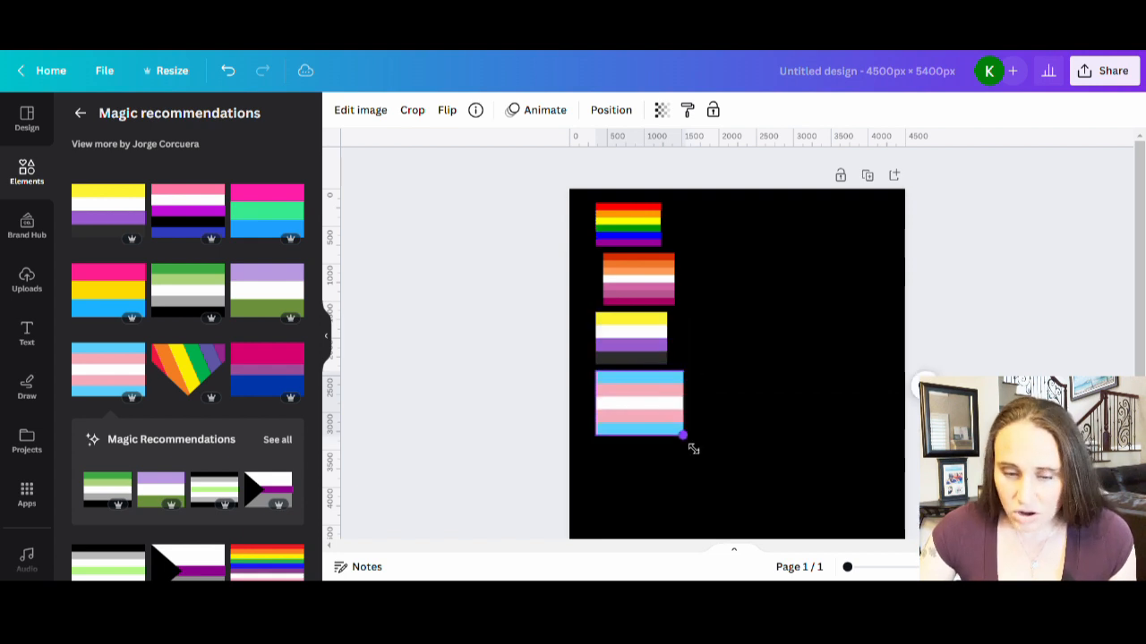
pyautogui.click(738, 392)
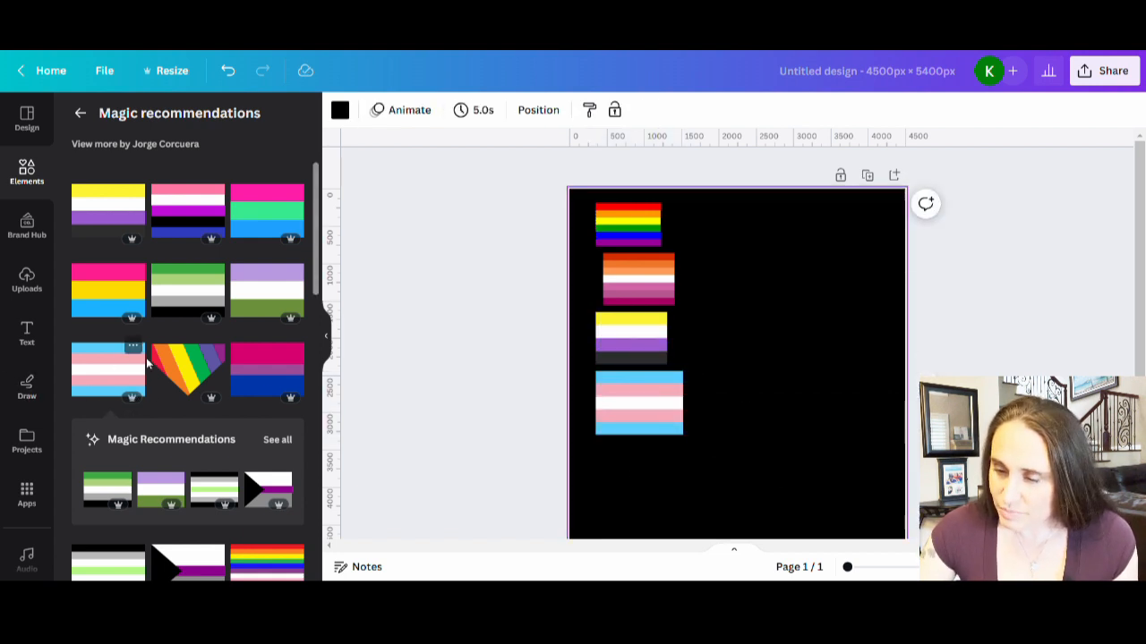
# Step: Add the magenta, purple and blue flag, shrunk and placed below the light blue, pink and white flag
pyautogui.click(267, 370)
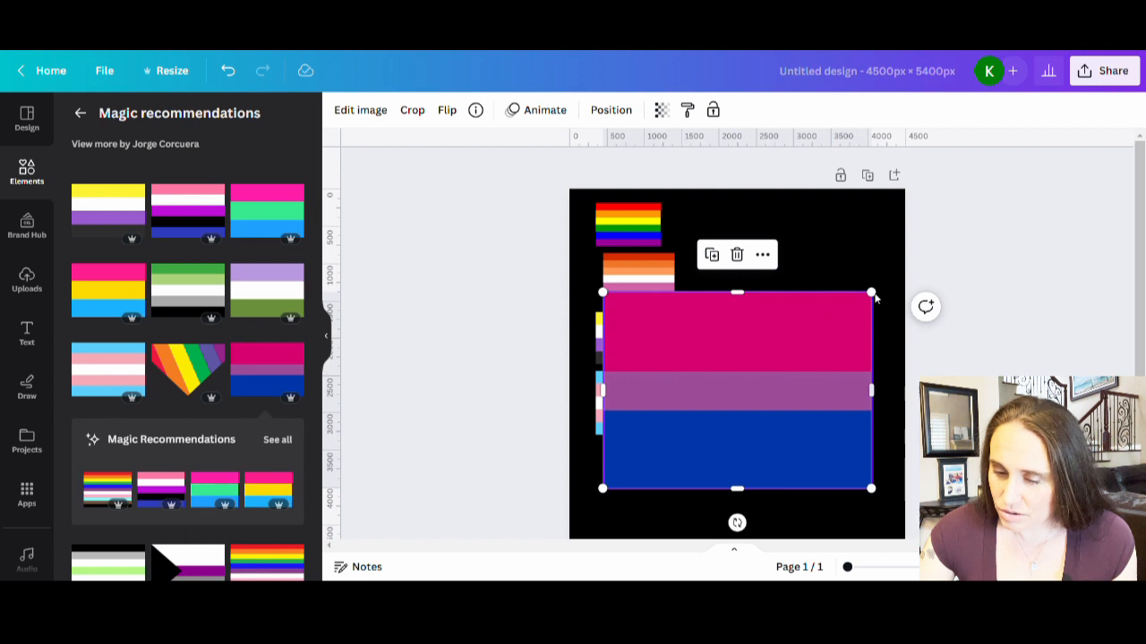
pyautogui.moveTo(870, 292); pyautogui.dragTo(683, 426)
pyautogui.moveTo(643, 459)
pyautogui.mouseDown()
pyautogui.moveTo(637, 481)
pyautogui.moveTo(631, 471)
pyautogui.mouseUp()
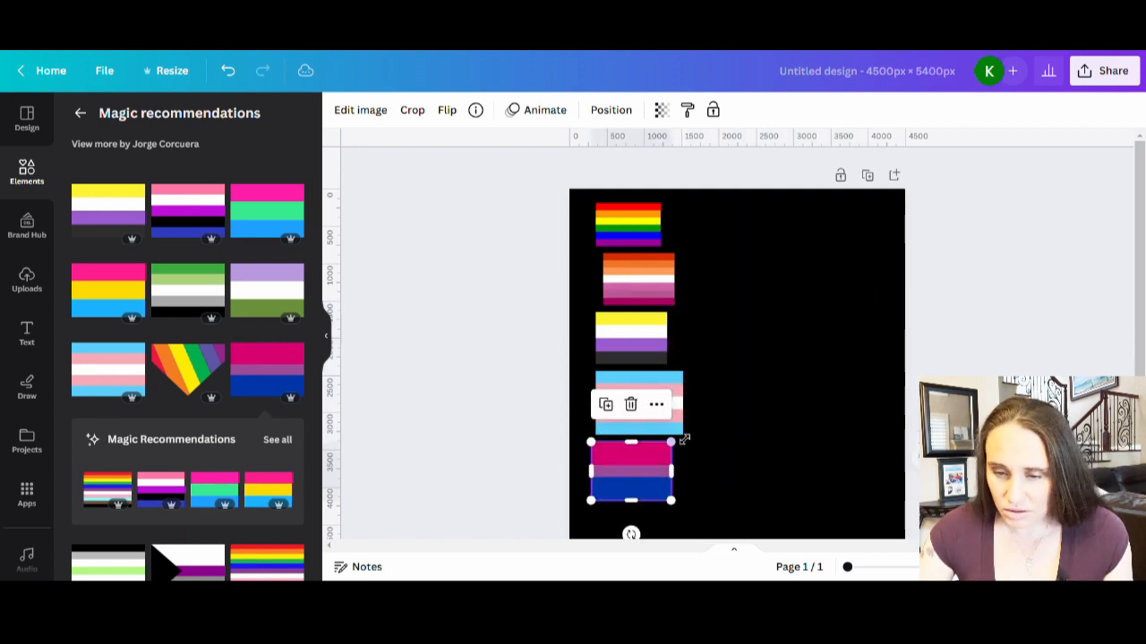
# Step: Add the pink-green-blue and pink-yellow-blue flags, shrinking both and placing them apart from the flag column
pyautogui.scroll(-1, 727, 336)
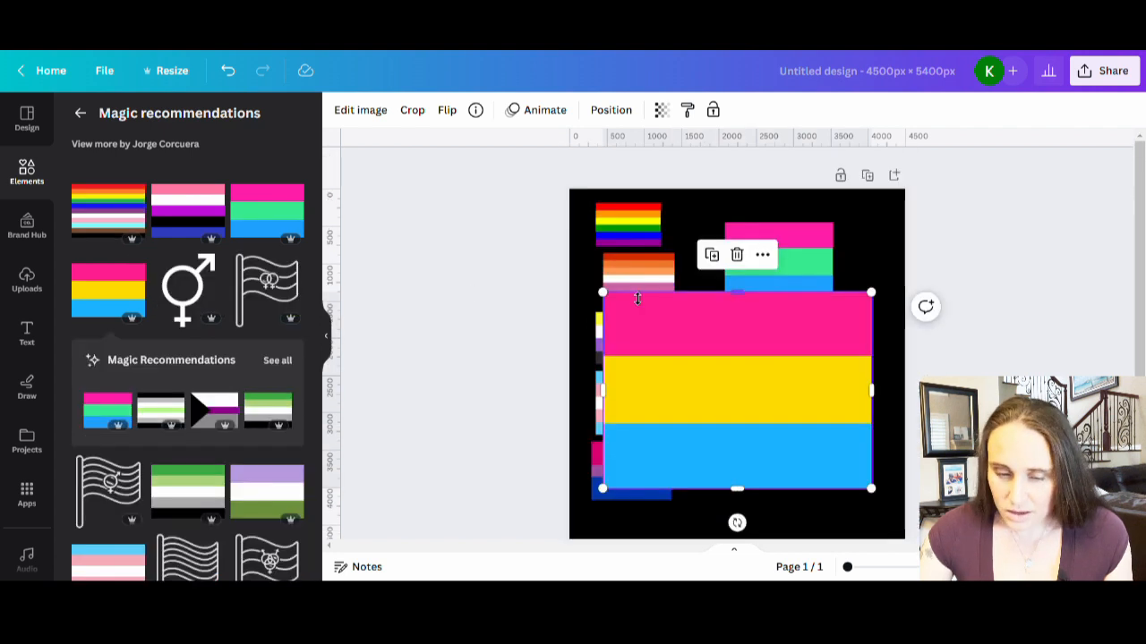
pyautogui.moveTo(614, 304); pyautogui.dragTo(691, 358)
pyautogui.moveTo(738, 397); pyautogui.dragTo(745, 403)
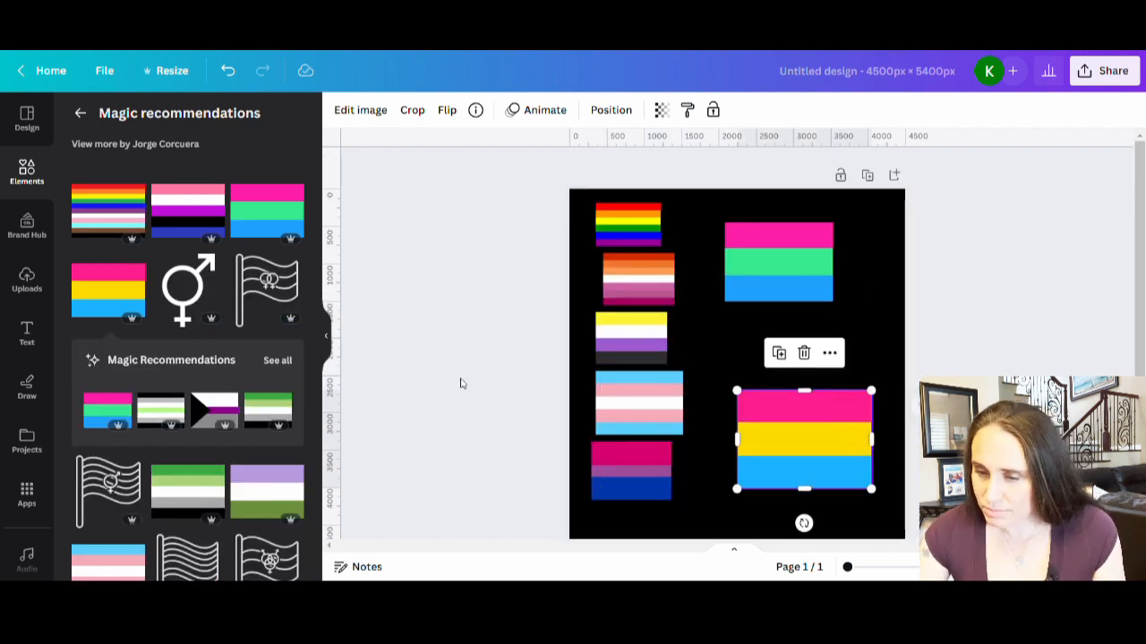
pyautogui.click(435, 389)
pyautogui.click(793, 432)
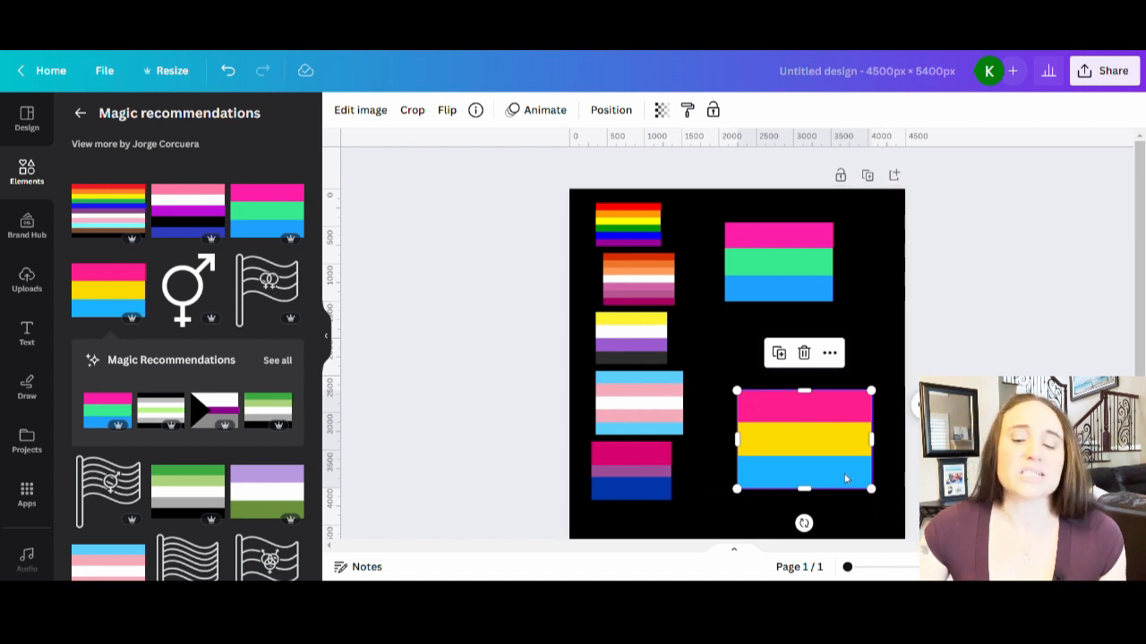
pyautogui.moveTo(871, 489); pyautogui.dragTo(828, 457)
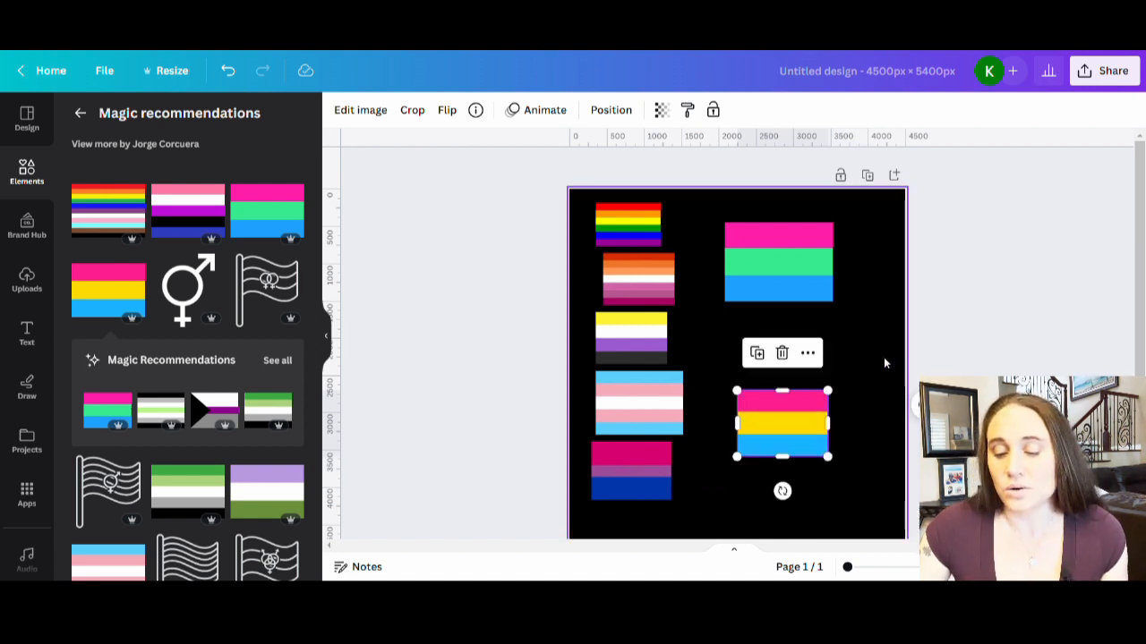
pyautogui.click(884, 361)
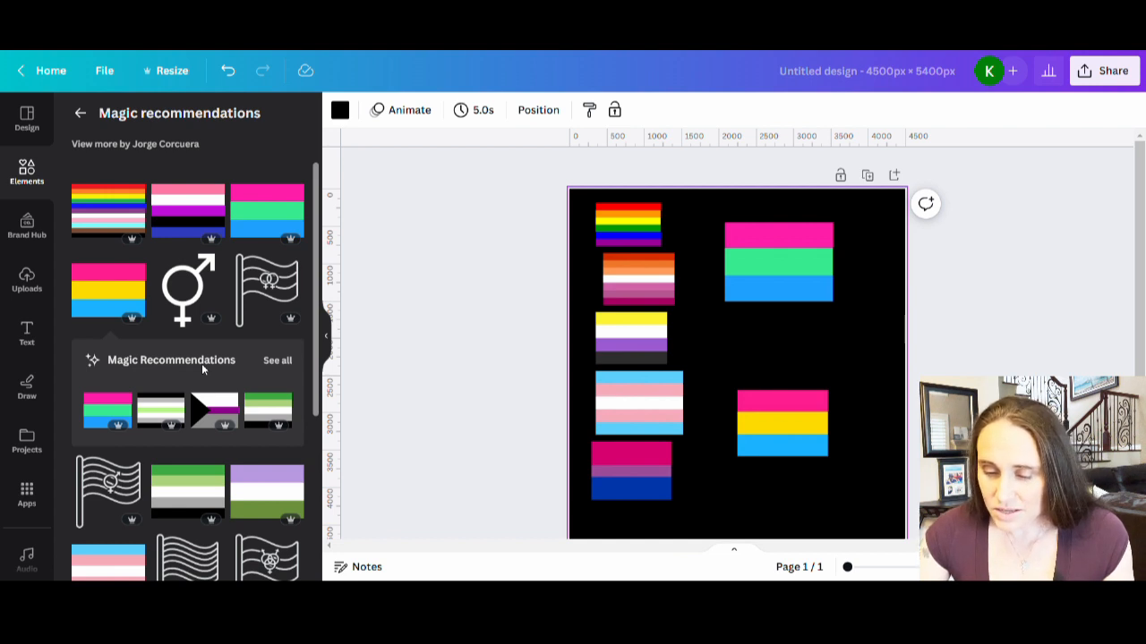
# Step: Move the pink-yellow-blue flag directly below the magenta-purple-blue flag and place the pink-green-blue flag beside it
pyautogui.scroll(-2, 770, 376)
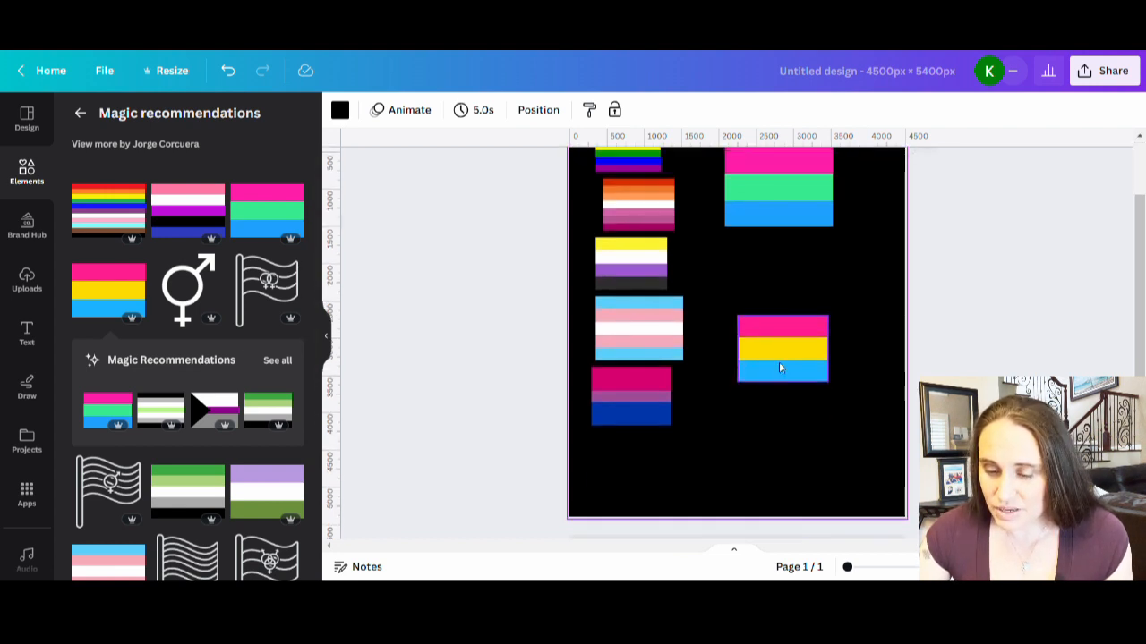
pyautogui.moveTo(778, 367); pyautogui.dragTo(633, 477)
pyautogui.moveTo(788, 200); pyautogui.dragTo(752, 475)
pyautogui.scroll(2, 677, 237)
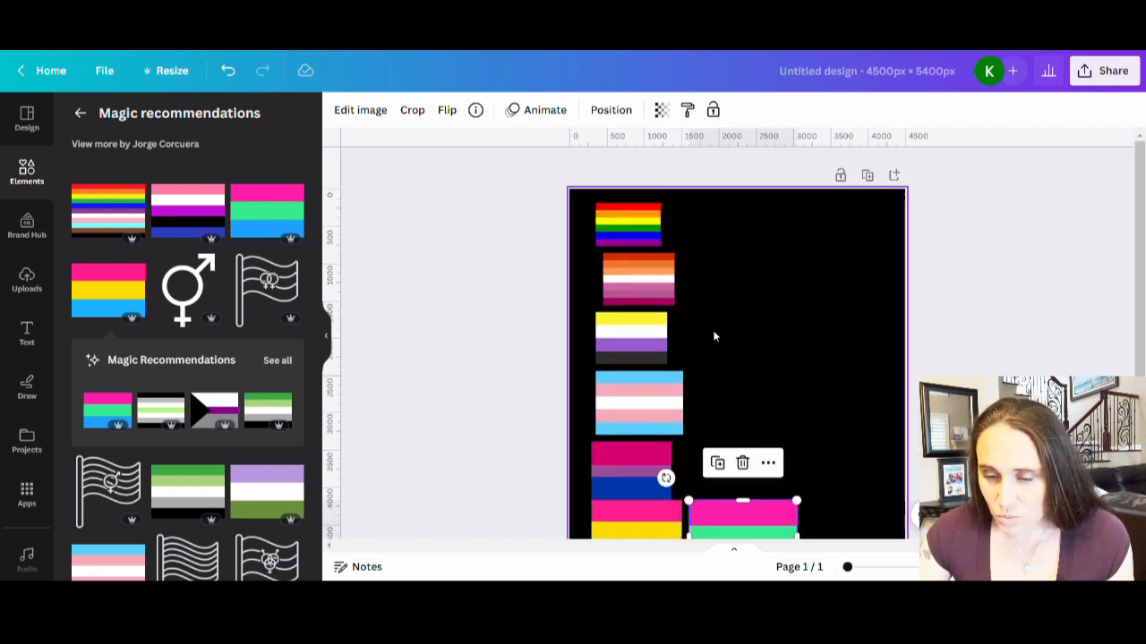
# Step: Enlarge the rainbow flag, fit the orange-white-pink flag directly beneath it and move the yellow-white-purple-black flag down out of the way
pyautogui.moveTo(651, 244); pyautogui.dragTo(684, 267)
pyautogui.click(844, 294)
pyautogui.moveTo(624, 365); pyautogui.dragTo(644, 424)
pyautogui.moveTo(648, 290)
pyautogui.mouseDown()
pyautogui.moveTo(689, 326)
pyautogui.moveTo(734, 251)
pyautogui.moveTo(718, 248)
pyautogui.moveTo(761, 261)
pyautogui.moveTo(692, 267)
pyautogui.moveTo(655, 288)
pyautogui.mouseUp()
pyautogui.click(799, 418)
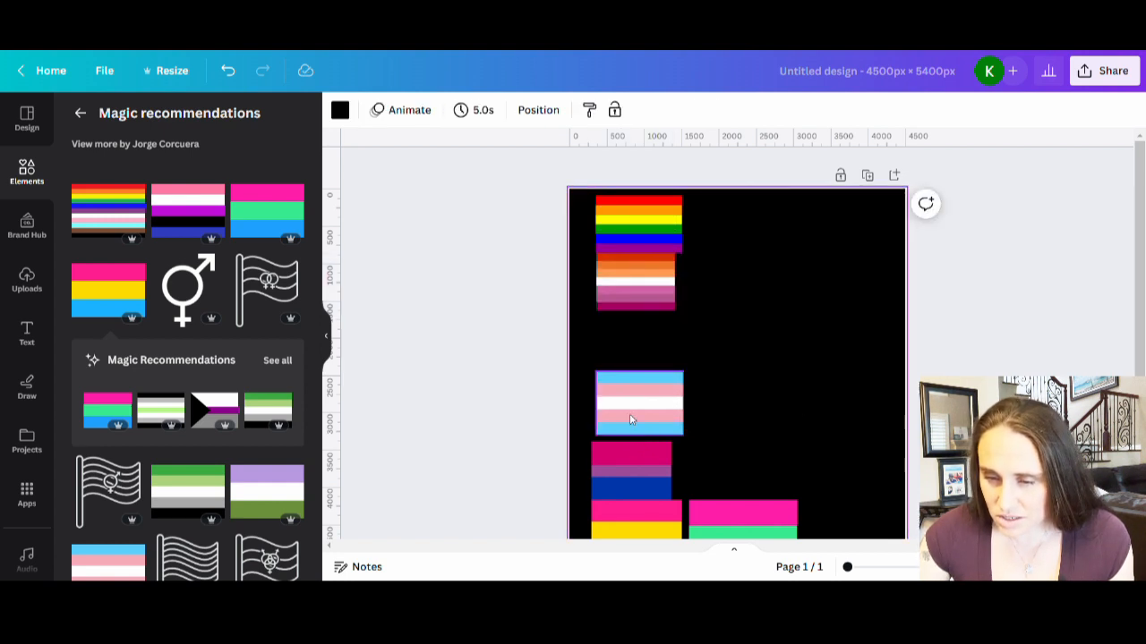
# Step: Stack the light blue-pink-white, yellow-white-purple-black, magenta-purple-blue and pink-yellow-blue flags without gaps at similar widths, moving the pink-green-blue flag aside
pyautogui.moveTo(629, 419); pyautogui.dragTo(638, 355)
pyautogui.click(721, 328)
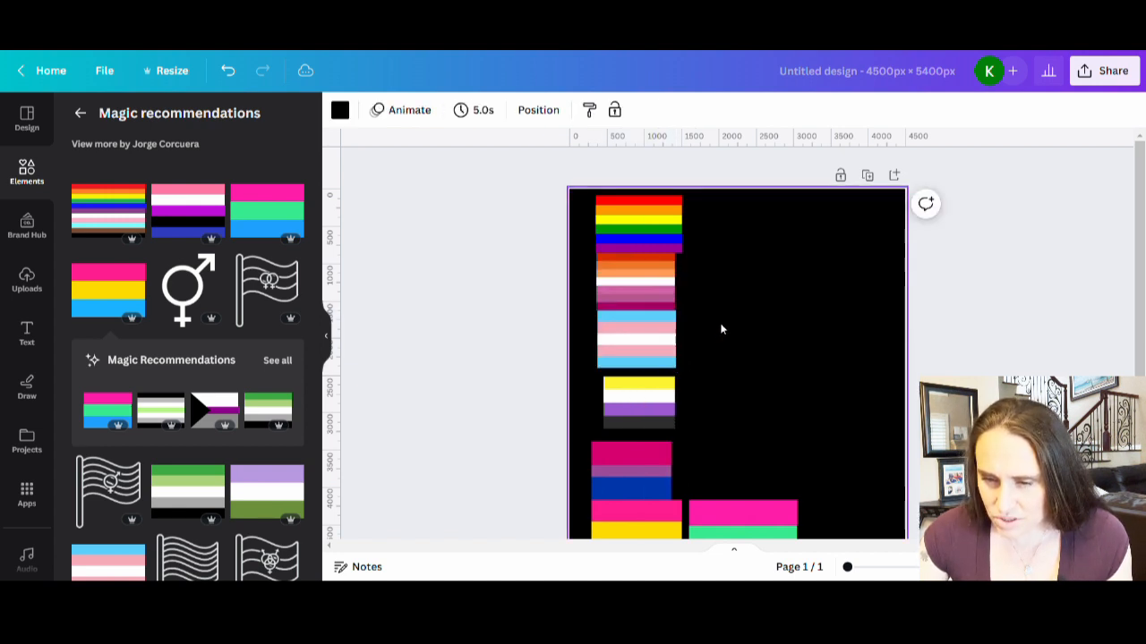
pyautogui.scroll(-3, 734, 328)
pyautogui.moveTo(649, 305)
pyautogui.mouseDown()
pyautogui.moveTo(720, 238)
pyautogui.moveTo(758, 248)
pyautogui.moveTo(658, 290)
pyautogui.mouseUp()
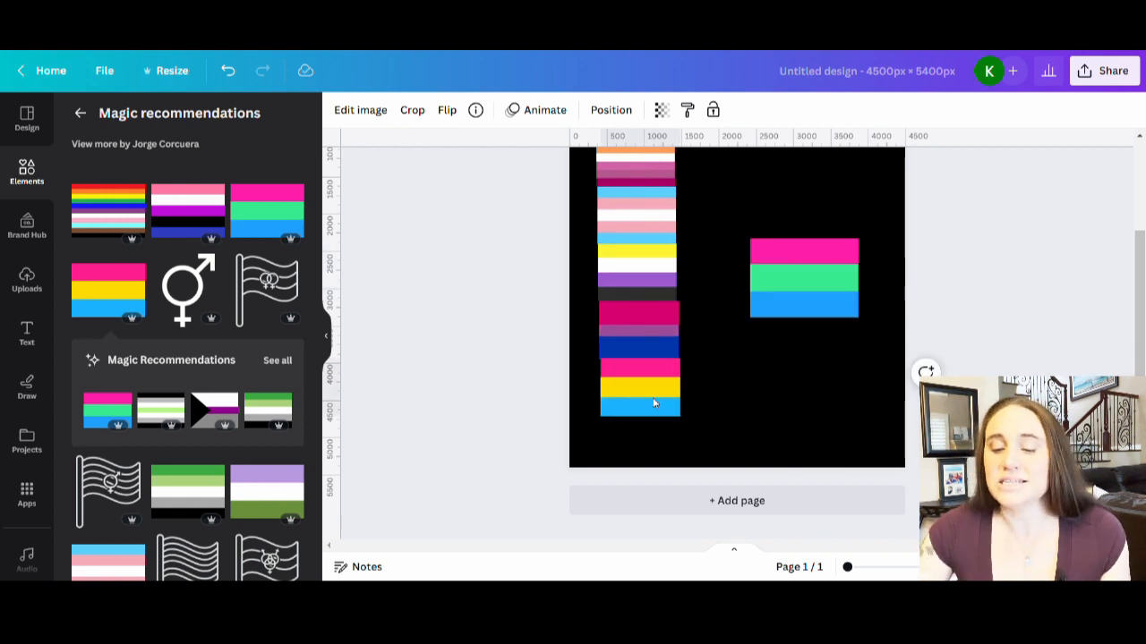
pyautogui.click(654, 404)
pyautogui.click(788, 404)
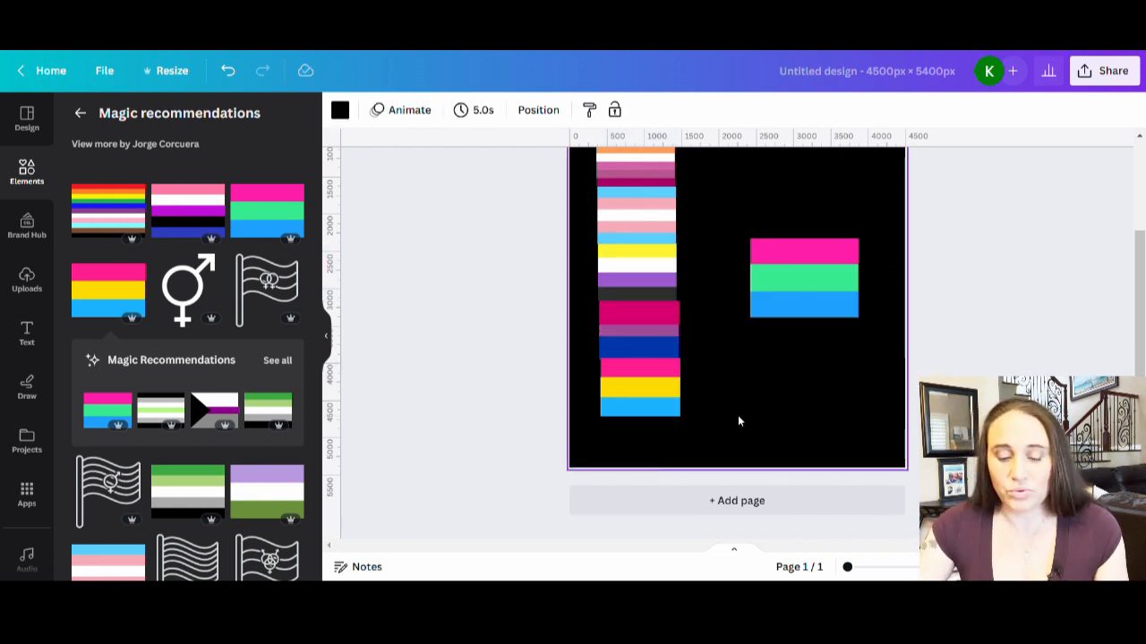
# Step: Remove the pink-green-blue flag from the page, leaving only the flag column
pyautogui.scroll(3, 737, 421)
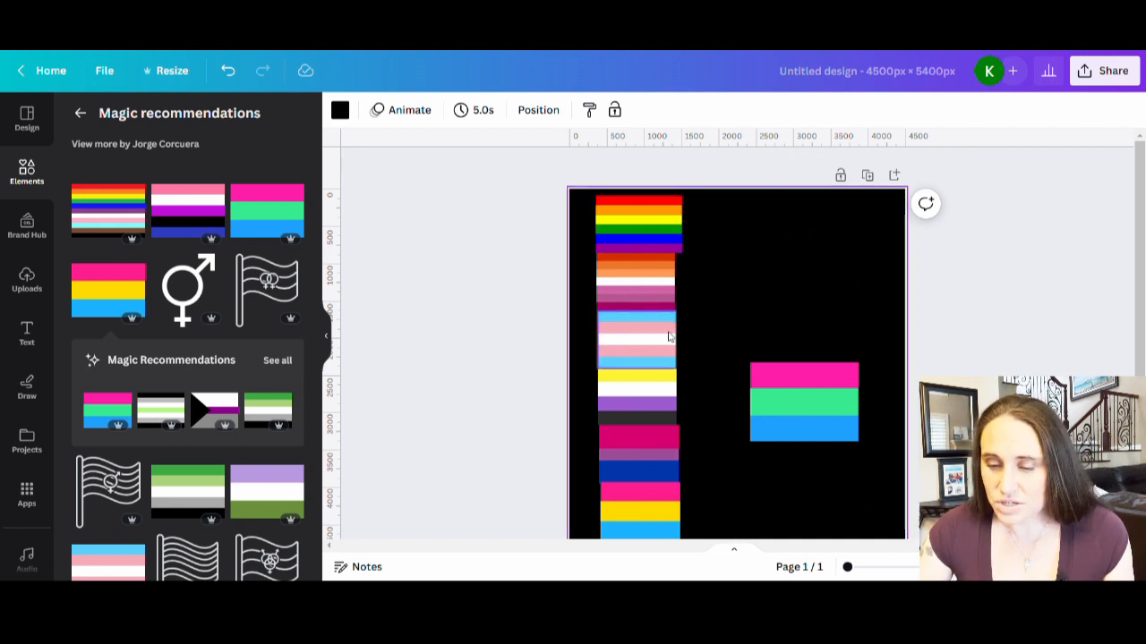
pyautogui.scroll(-1, 742, 304)
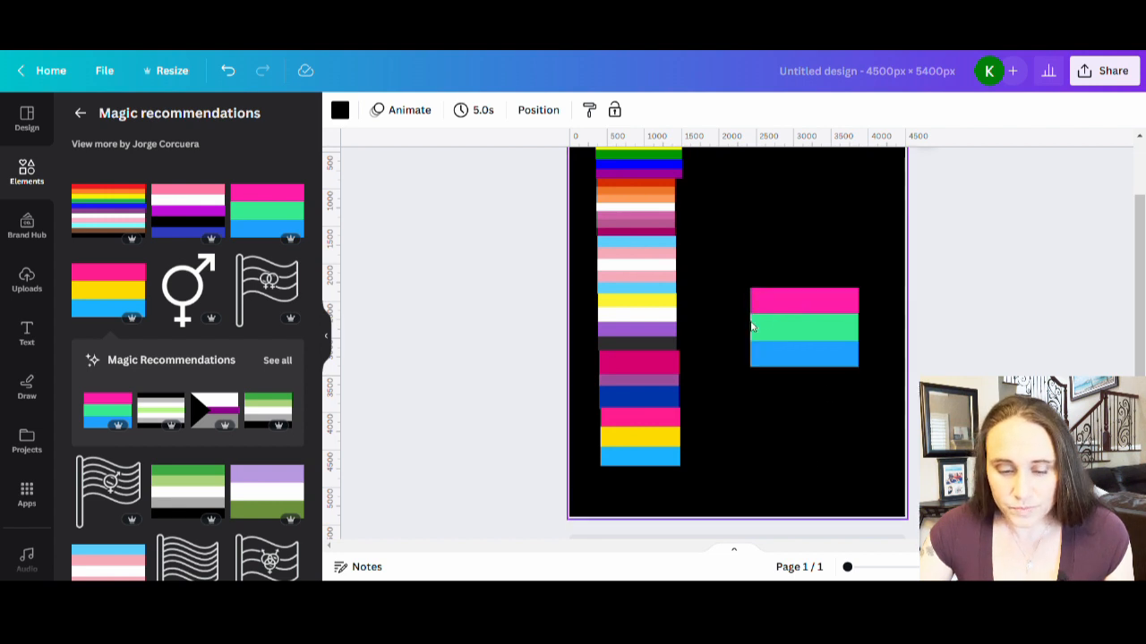
pyautogui.scroll(1, 569, 407)
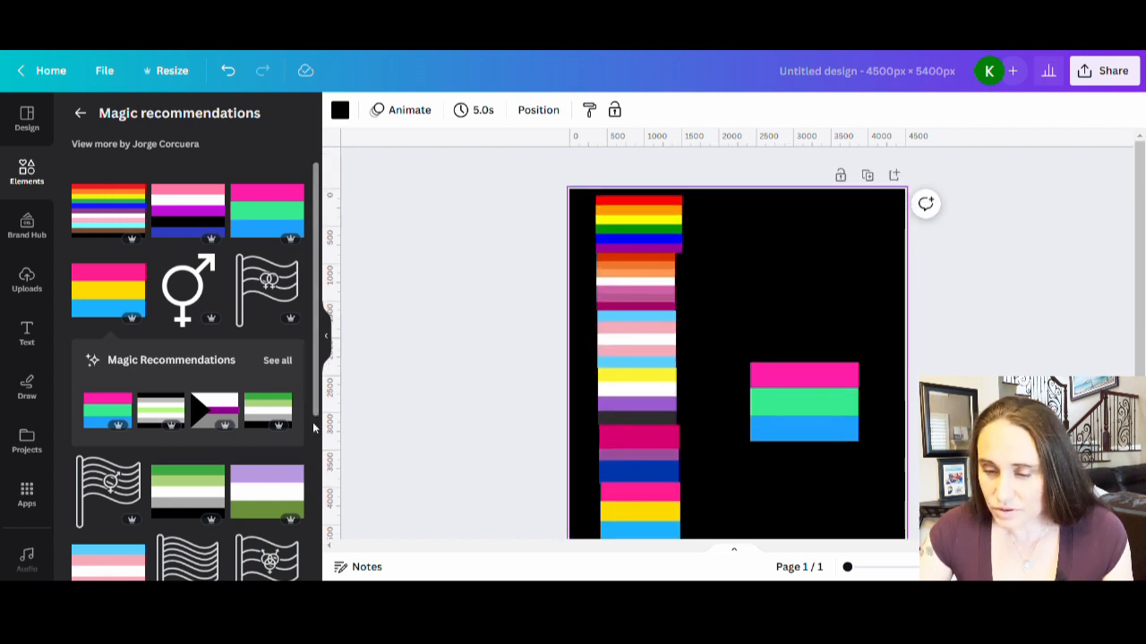
pyautogui.scroll(-2, 571, 401)
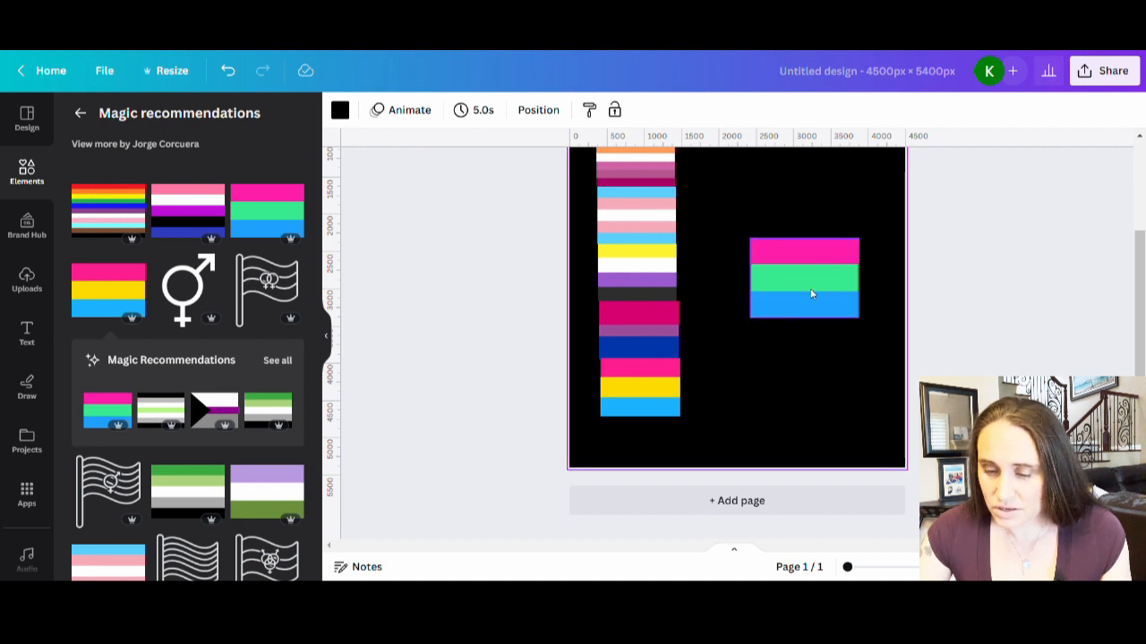
pyautogui.moveTo(811, 294); pyautogui.dragTo(505, 473)
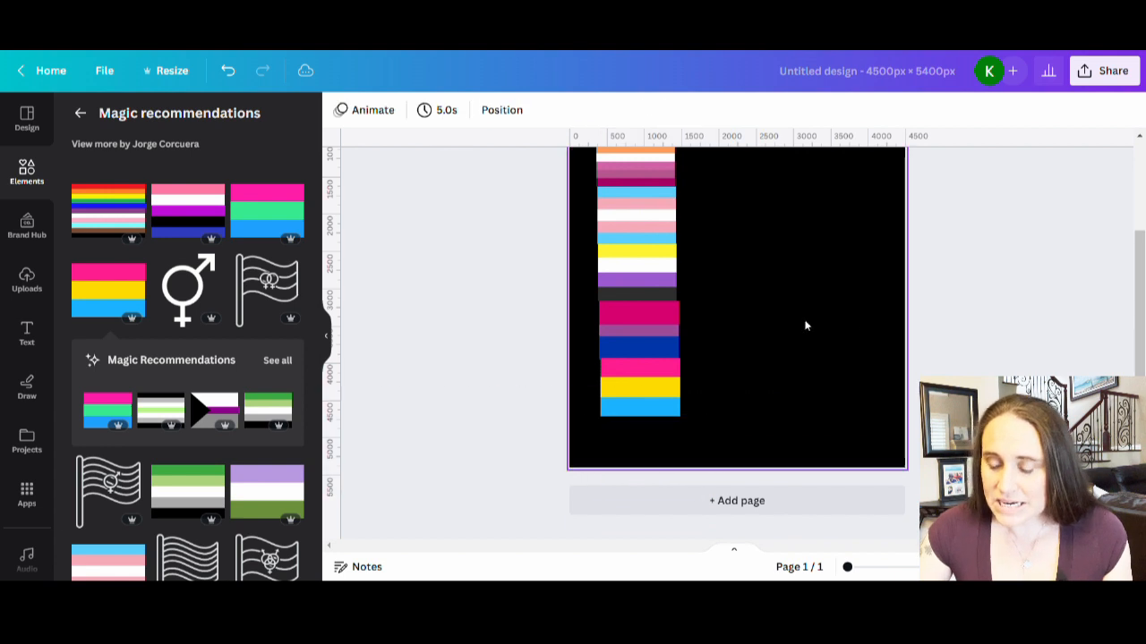
pyautogui.scroll(1, 797, 349)
pyautogui.click(802, 343)
pyautogui.scroll(1, 802, 343)
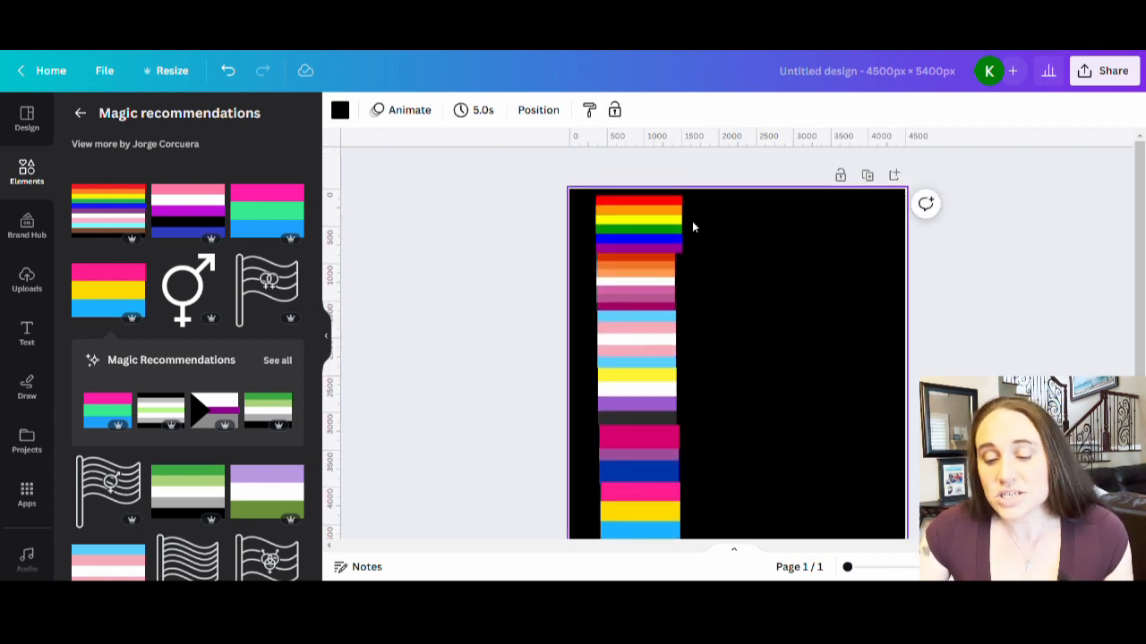
pyautogui.scroll(-1, 791, 309)
pyautogui.scroll(1, 784, 331)
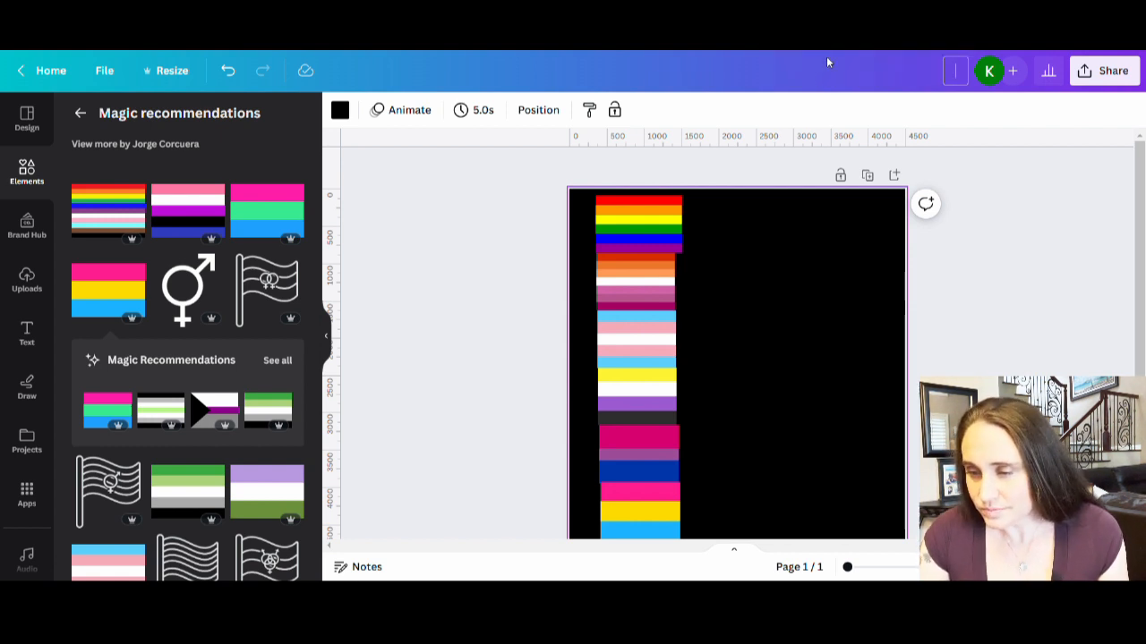
# Step: Name the design "pride flag mask"
pyautogui.write('pride')
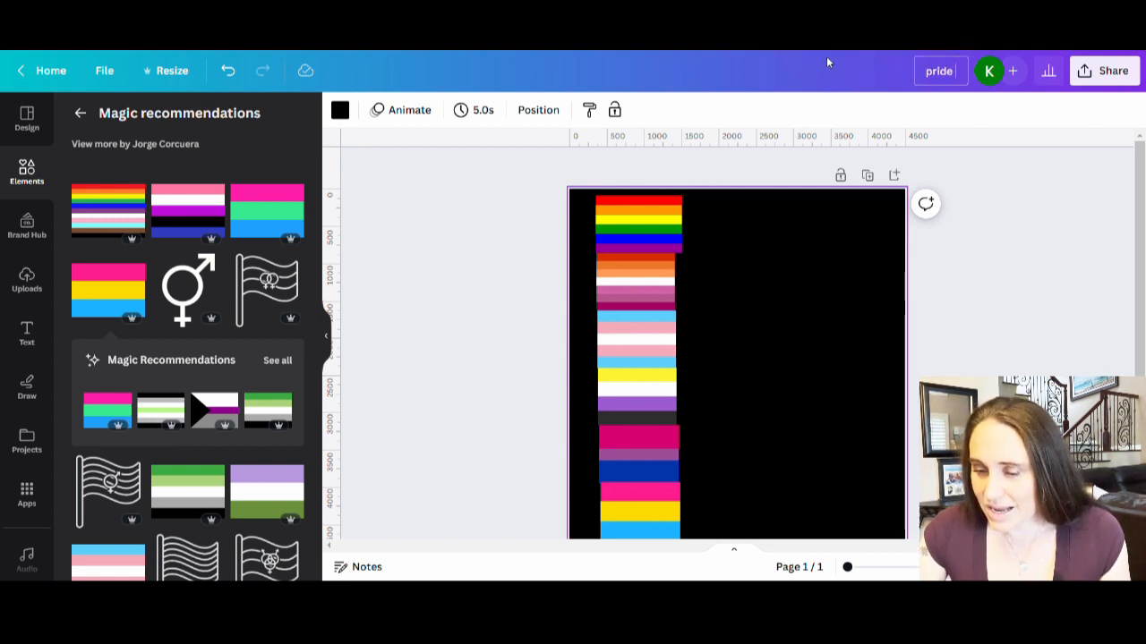
pyautogui.write(' flag mask')
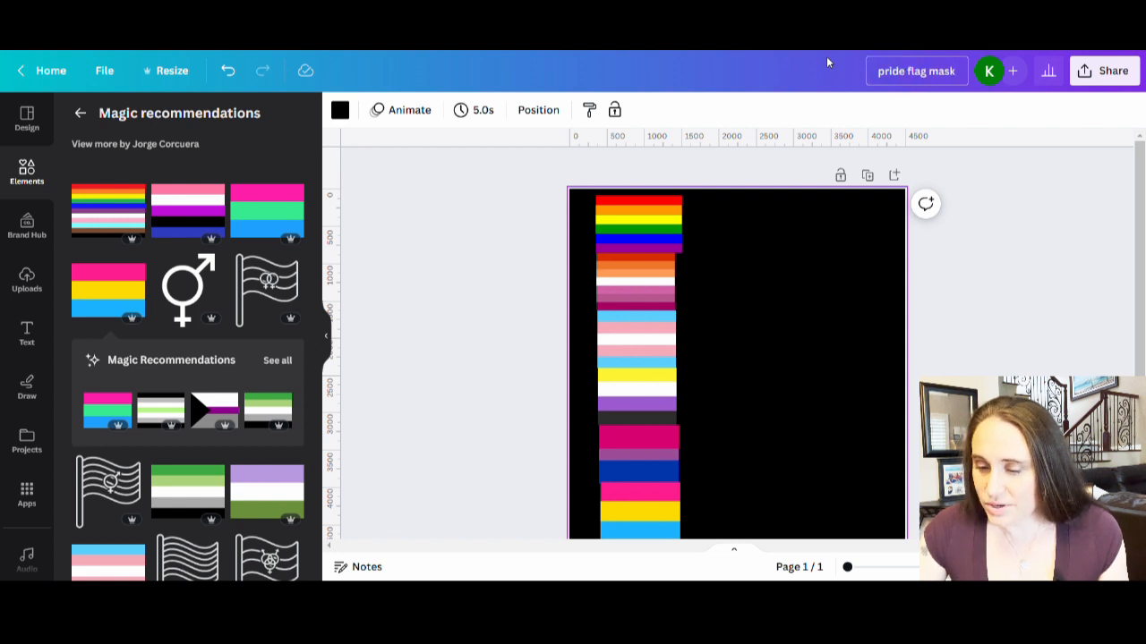
pyautogui.click(840, 312)
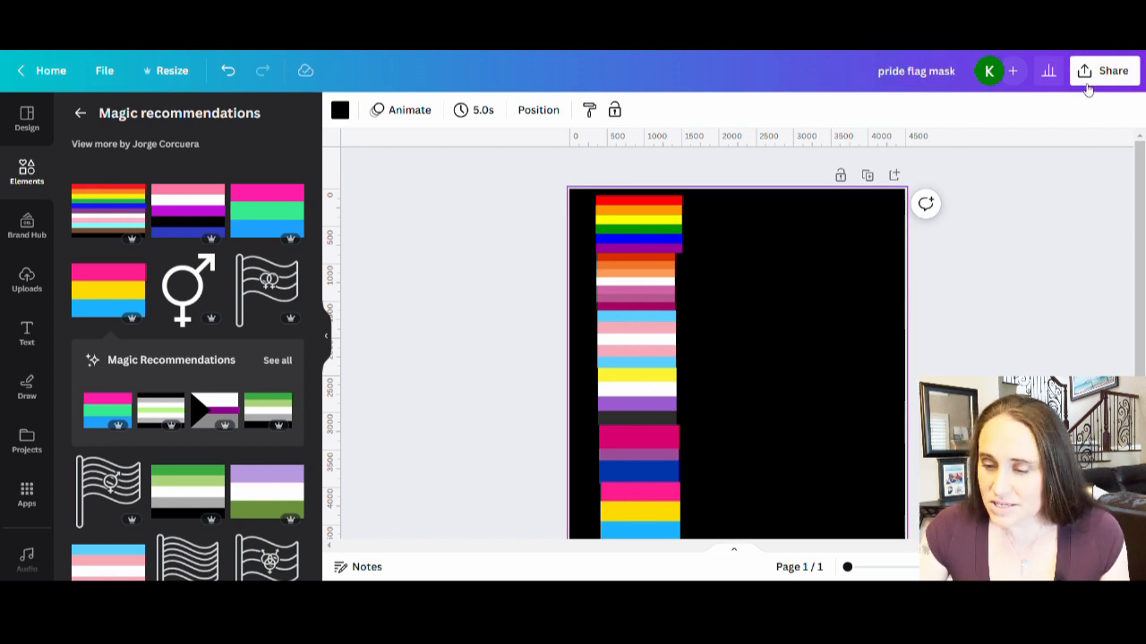
# Step: Download the design as a PNG at 4,500 × 5,400 px
pyautogui.click(1105, 72)
pyautogui.click(886, 451)
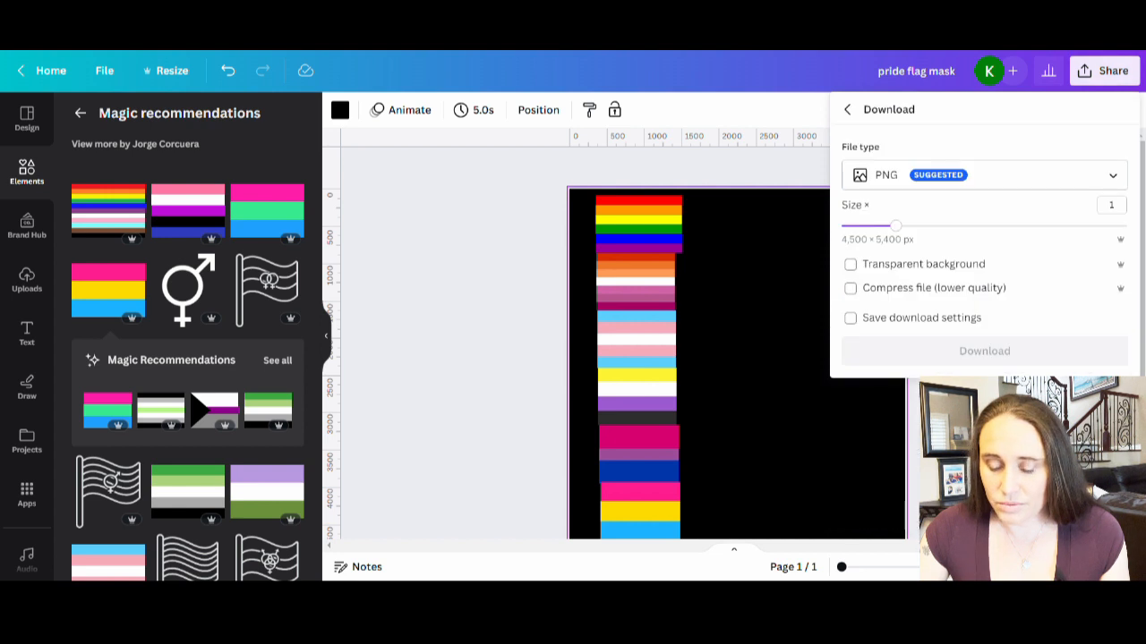
pyautogui.click(956, 349)
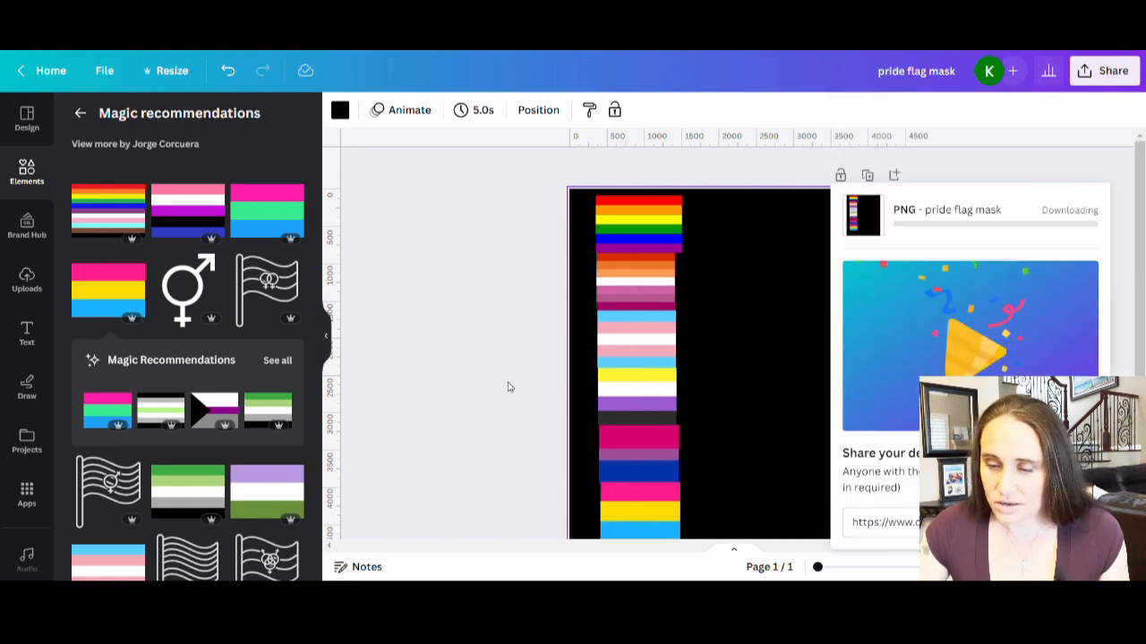
pyautogui.click(454, 350)
pyautogui.click(742, 347)
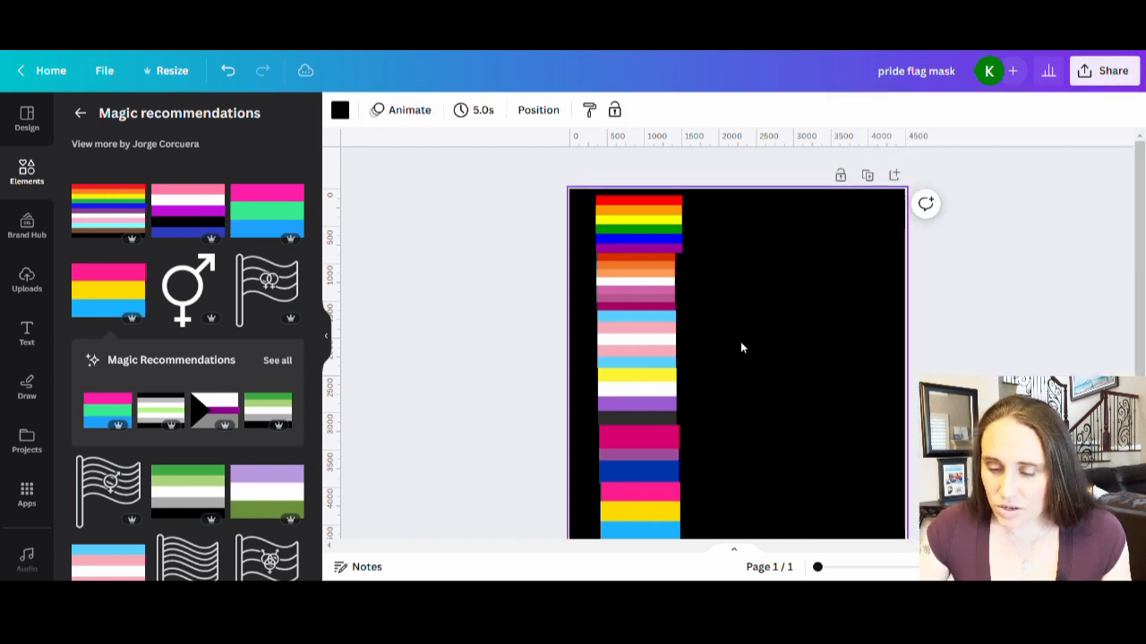
# Step: Add a second page below the flag column page
pyautogui.scroll(-2, 716, 295)
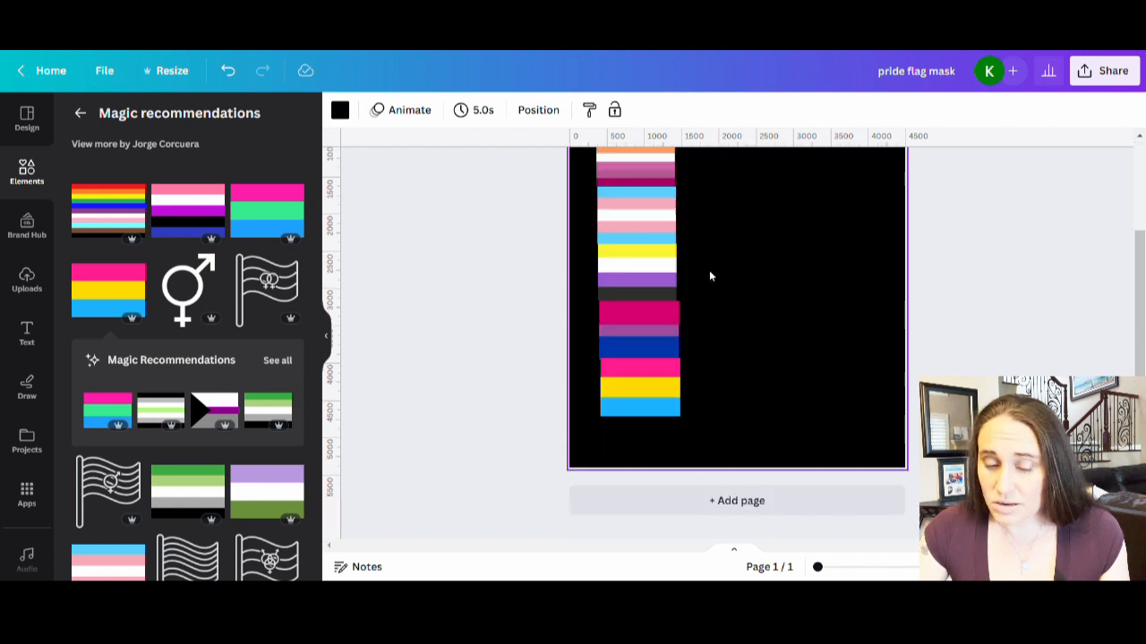
pyautogui.click(743, 503)
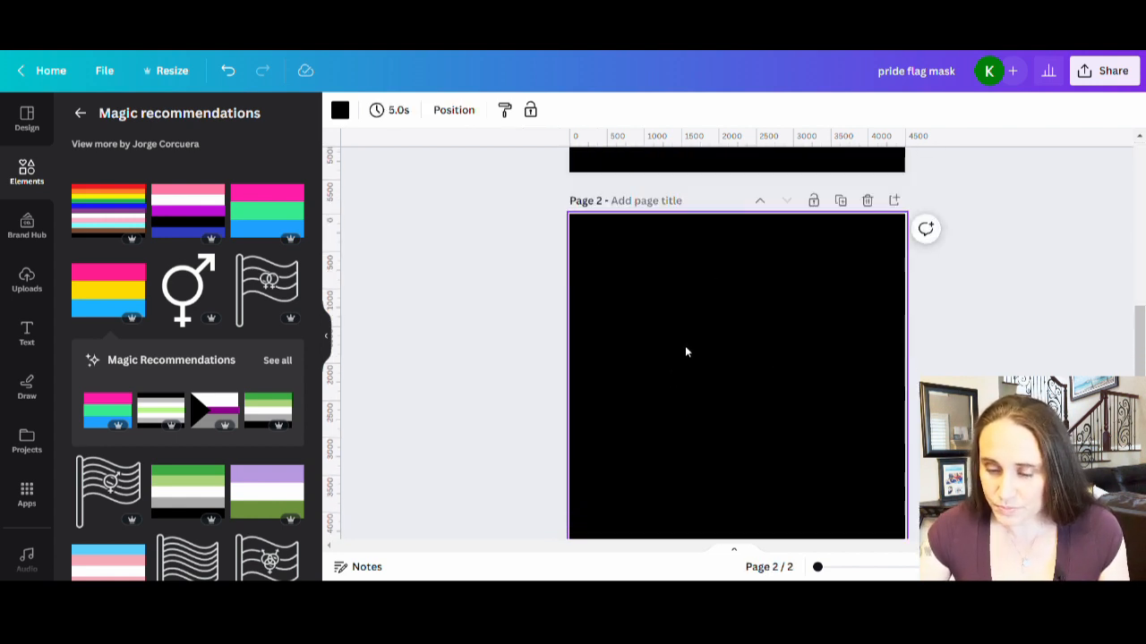
pyautogui.press('r')
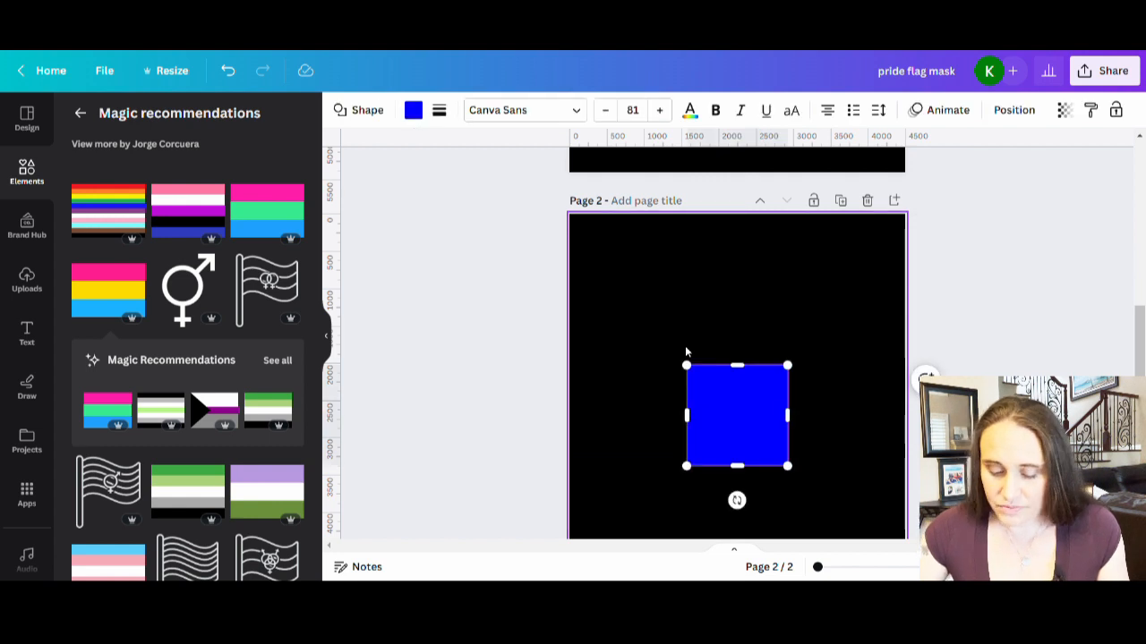
pyautogui.click(618, 322)
pyautogui.hotkey('ctrl', 'z')
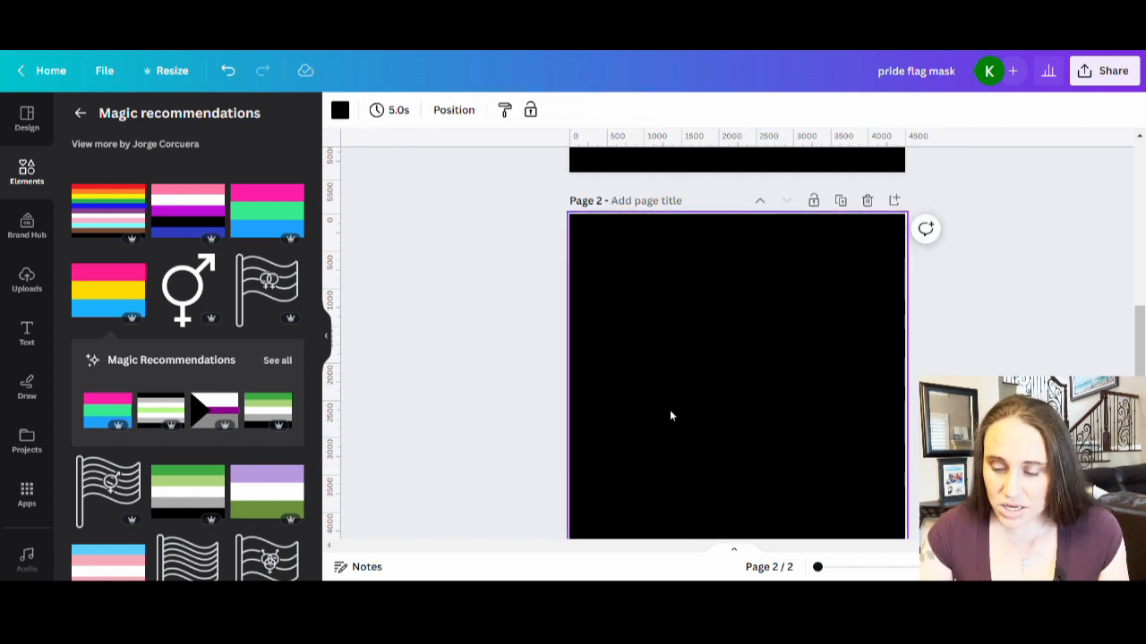
# Step: Add the text "PRIDE" on page 2, enlarge it to font size 609 and place it in the page's upper middle
pyautogui.press('t')
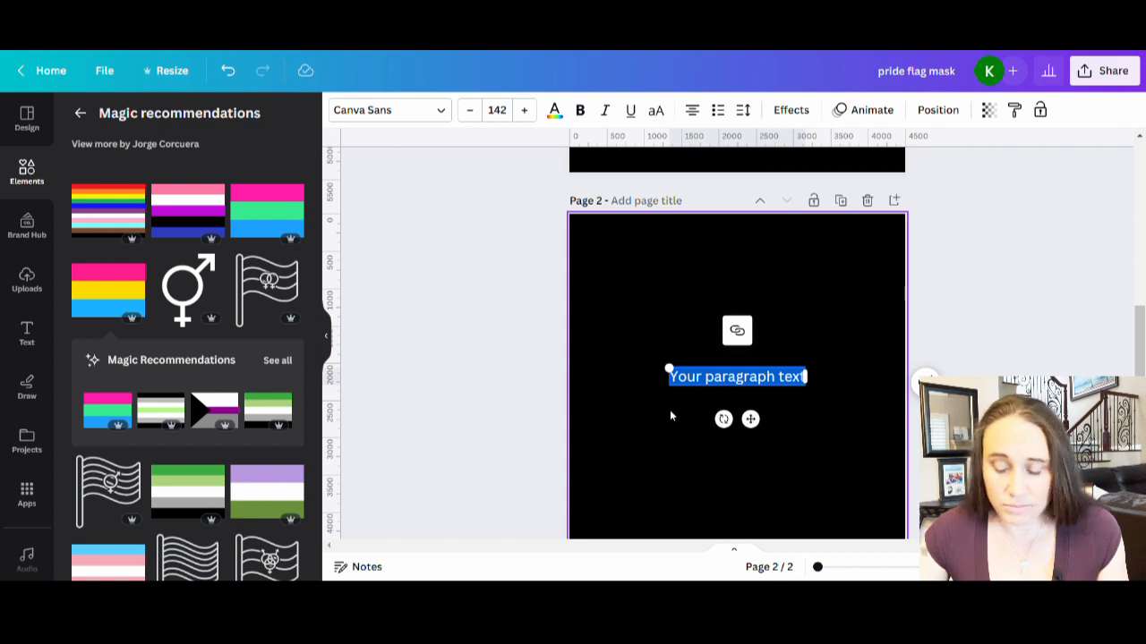
pyautogui.write('PRIDE')
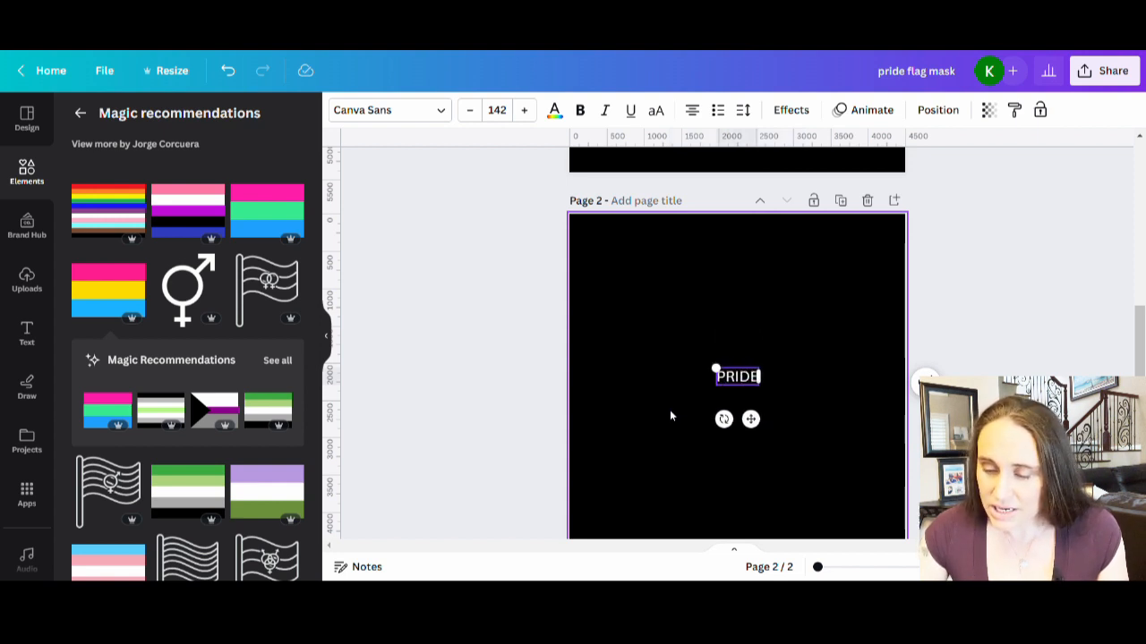
pyautogui.moveTo(716, 368); pyautogui.dragTo(659, 345)
pyautogui.moveTo(764, 391); pyautogui.dragTo(840, 417)
pyautogui.click(819, 473)
pyautogui.moveTo(806, 380); pyautogui.dragTo(780, 350)
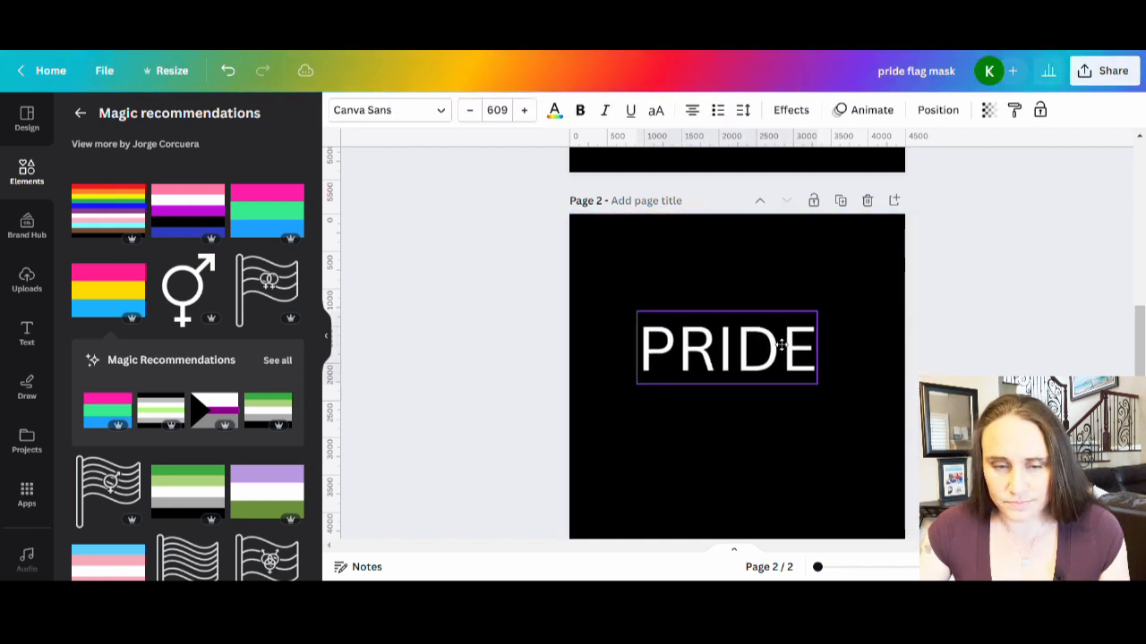
pyautogui.click(796, 440)
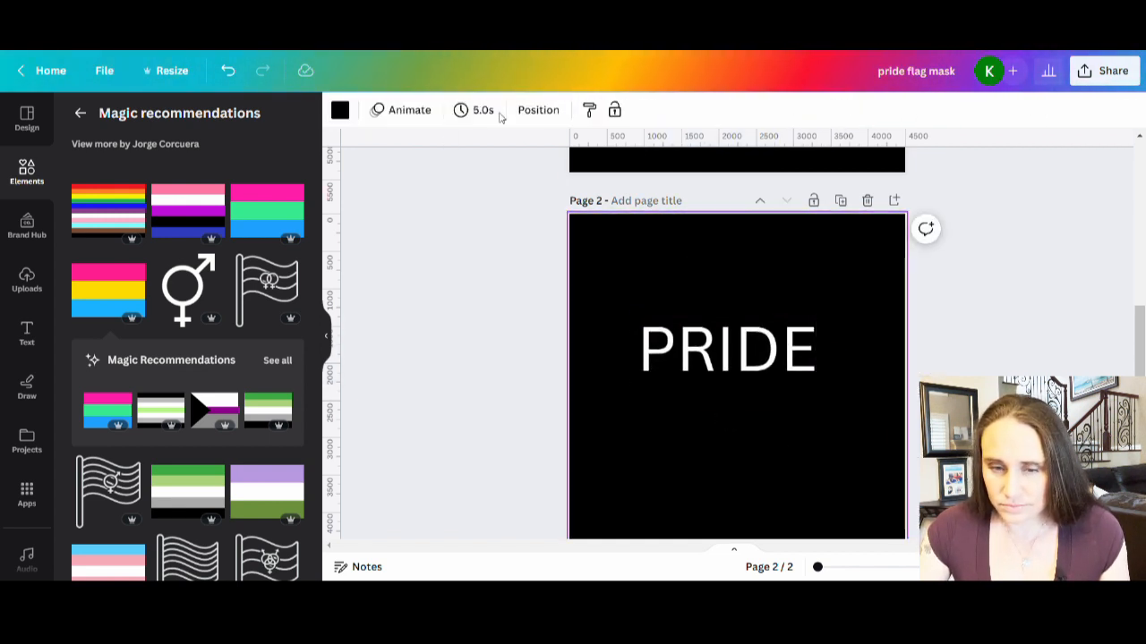
# Step: Select the PRIDE text on page 2 and search the fonts for "bold"
pyautogui.click(768, 383)
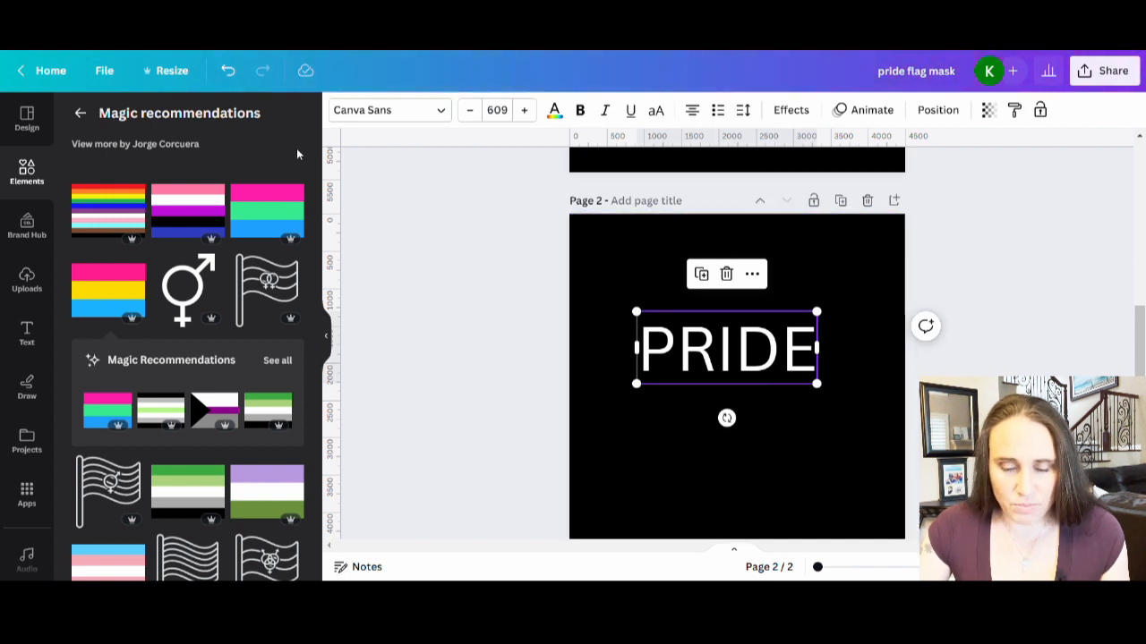
pyautogui.click(428, 120)
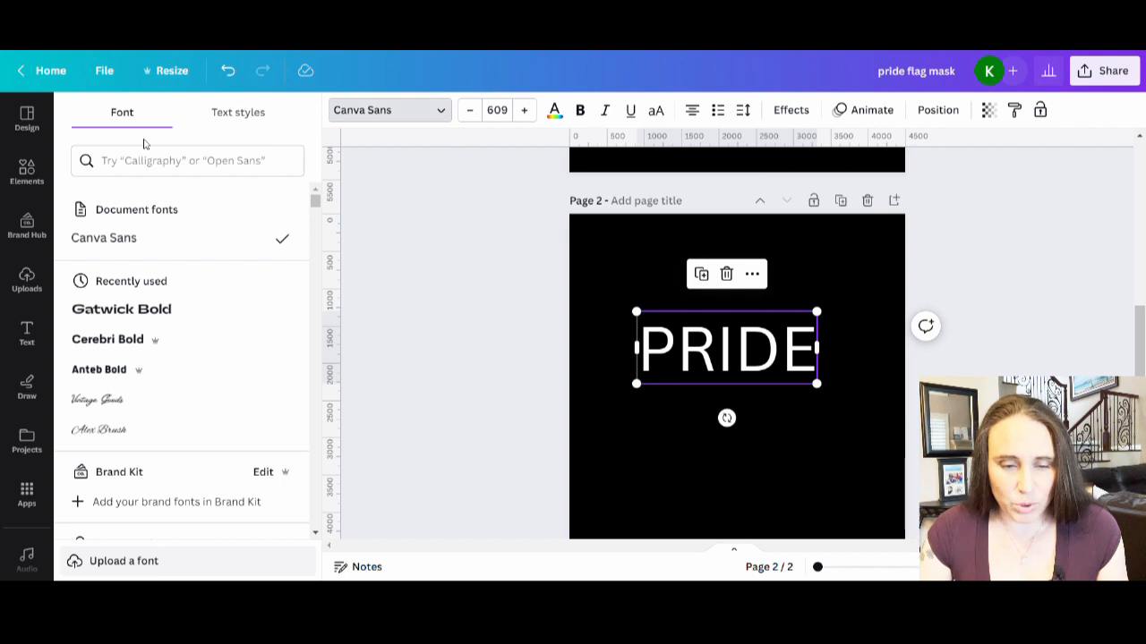
pyautogui.click(153, 158)
pyautogui.write('bold')
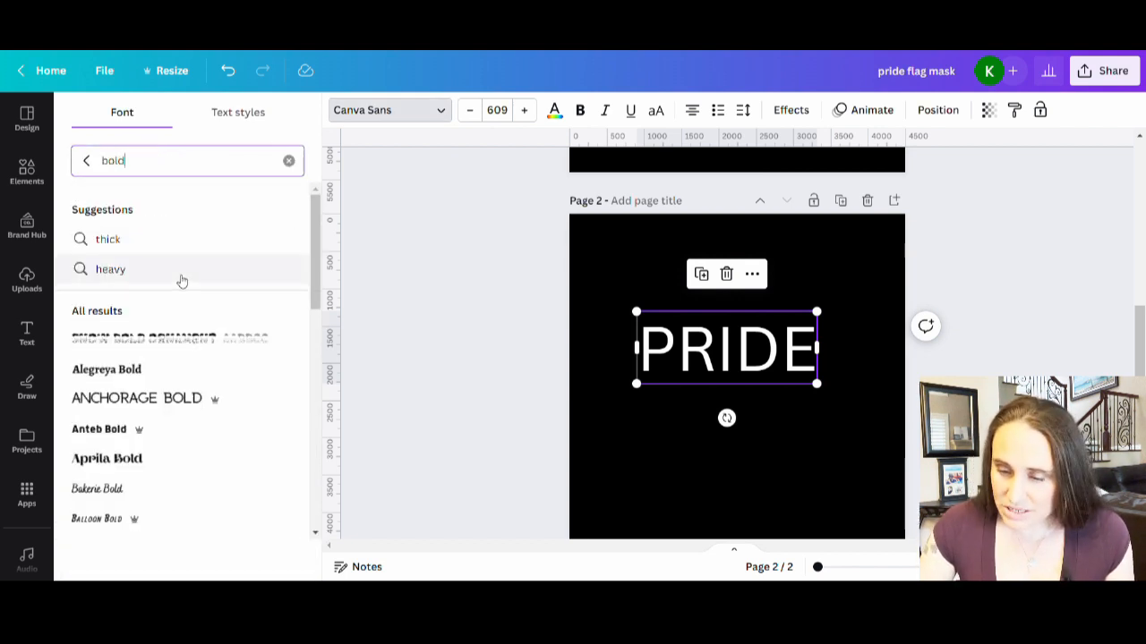
# Step: Try Anteb Bold, Gatwick Bold, Cerebri Bold, Gilam Bold, Mont Bold and Muller Bold on the PRIDE text
pyautogui.scroll(-1, 199, 264)
pyautogui.scroll(-1, 198, 264)
pyautogui.click(125, 354)
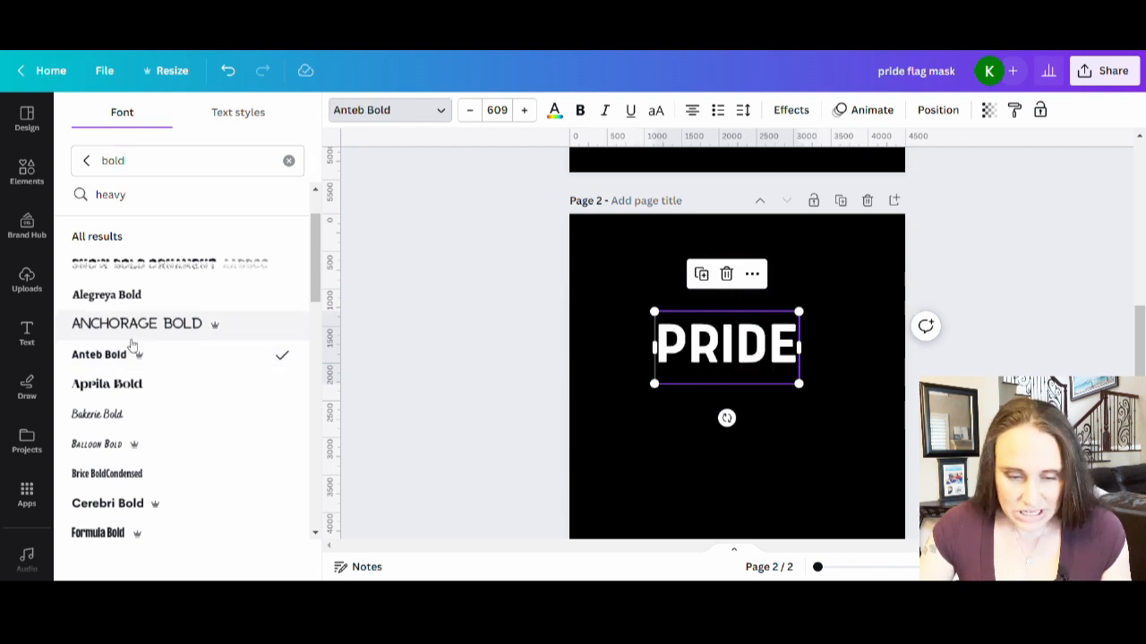
pyautogui.scroll(-3, 134, 349)
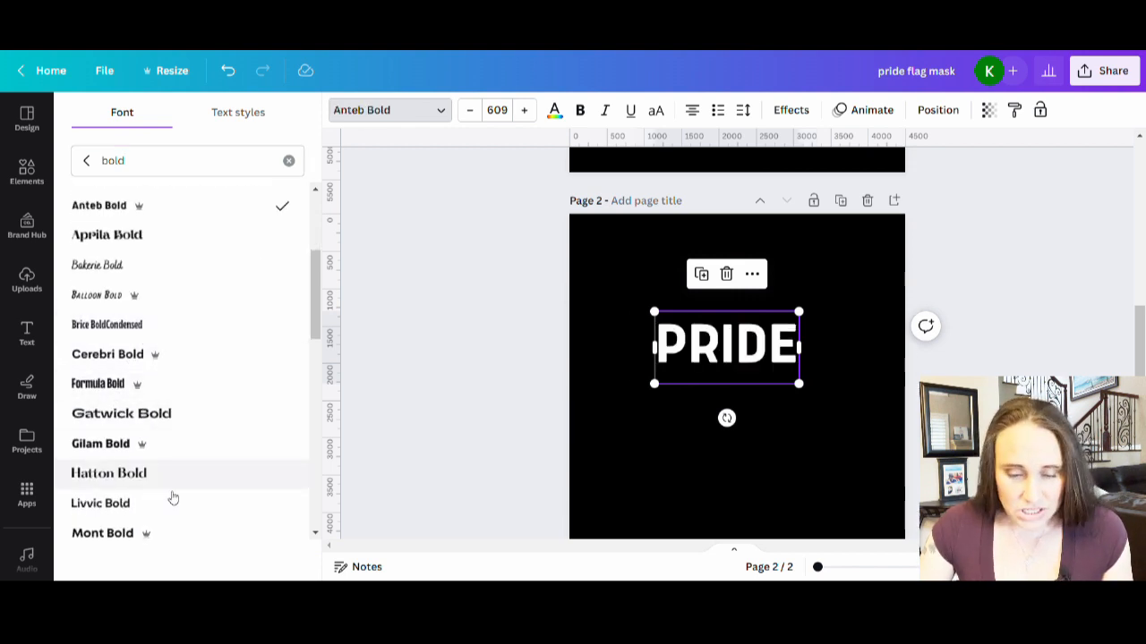
pyautogui.click(154, 417)
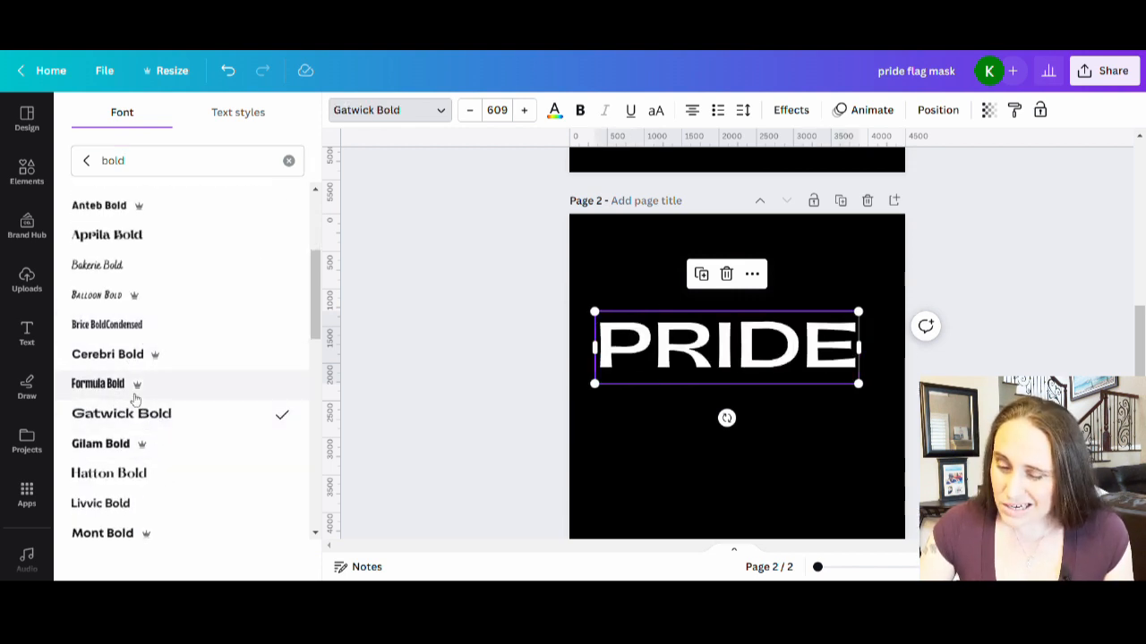
pyautogui.click(145, 355)
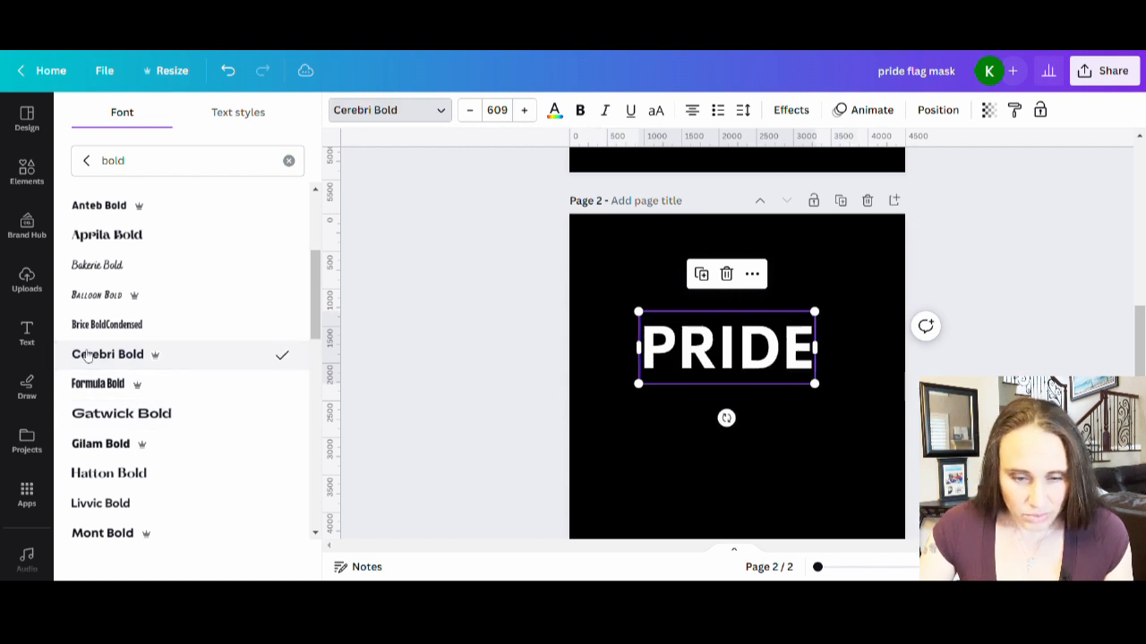
pyautogui.scroll(-3, 103, 331)
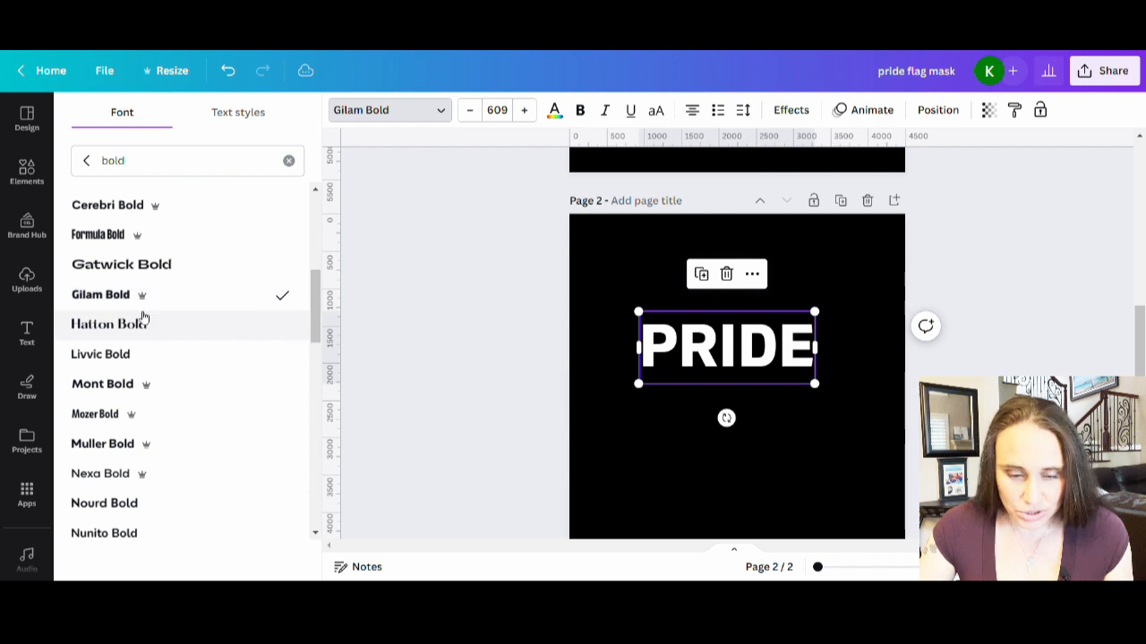
pyautogui.click(145, 385)
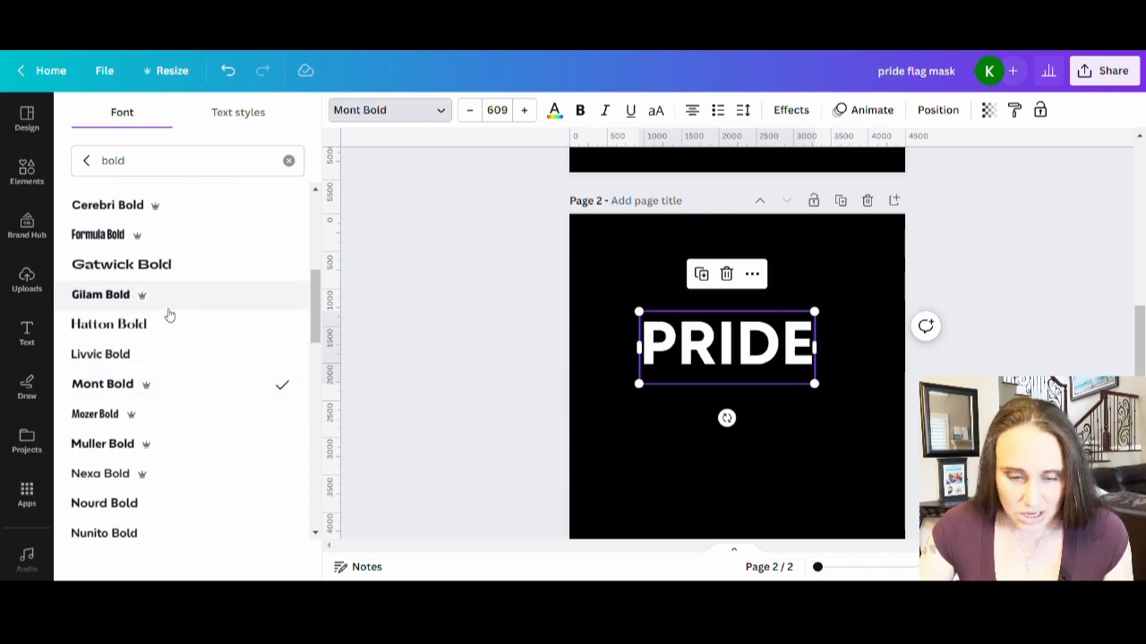
pyautogui.scroll(-3, 165, 321)
pyautogui.click(134, 301)
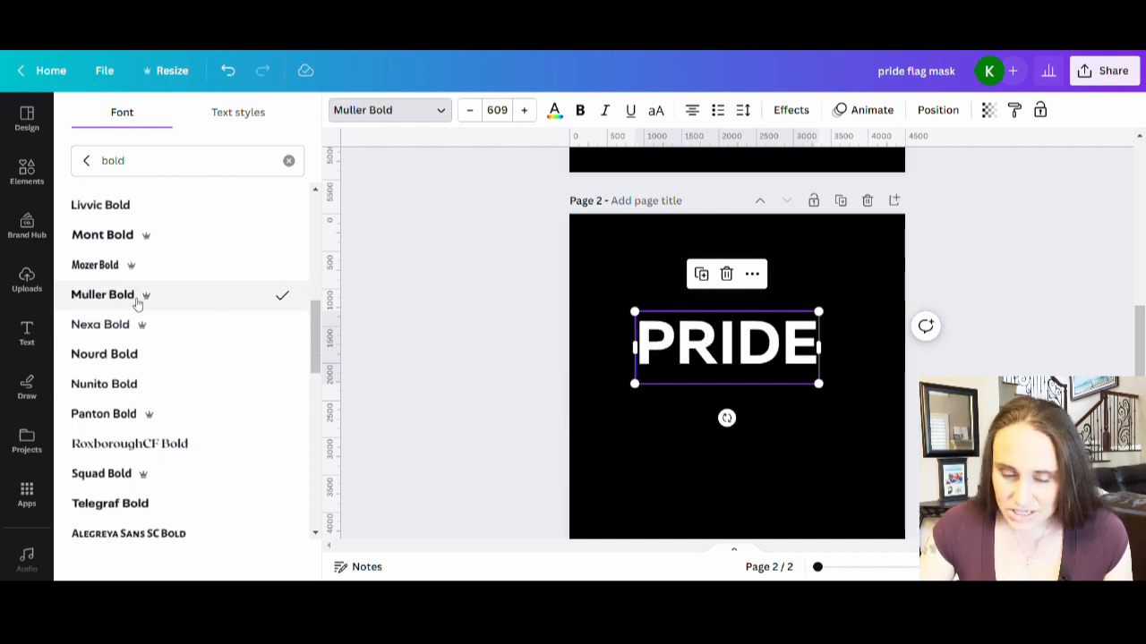
pyautogui.scroll(-3, 136, 301)
pyautogui.click(146, 349)
# Step: Set the PRIDE text in Montserrat Extra-Bold and apply bold formatting to it
pyautogui.scroll(-6, 146, 349)
pyautogui.click(143, 413)
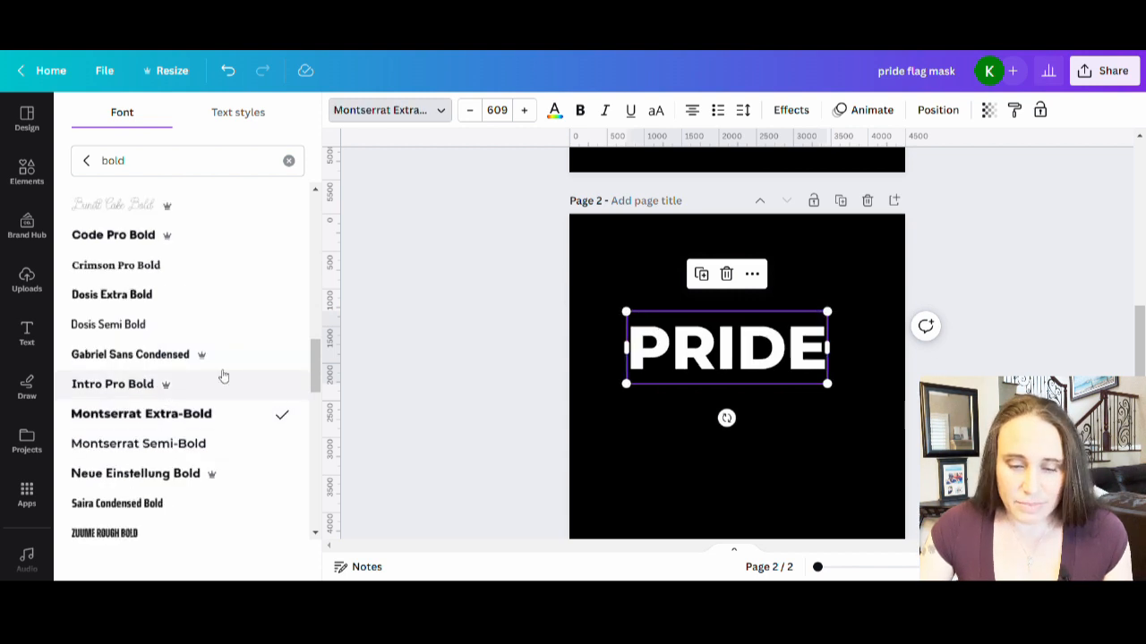
pyautogui.scroll(-1, 435, 384)
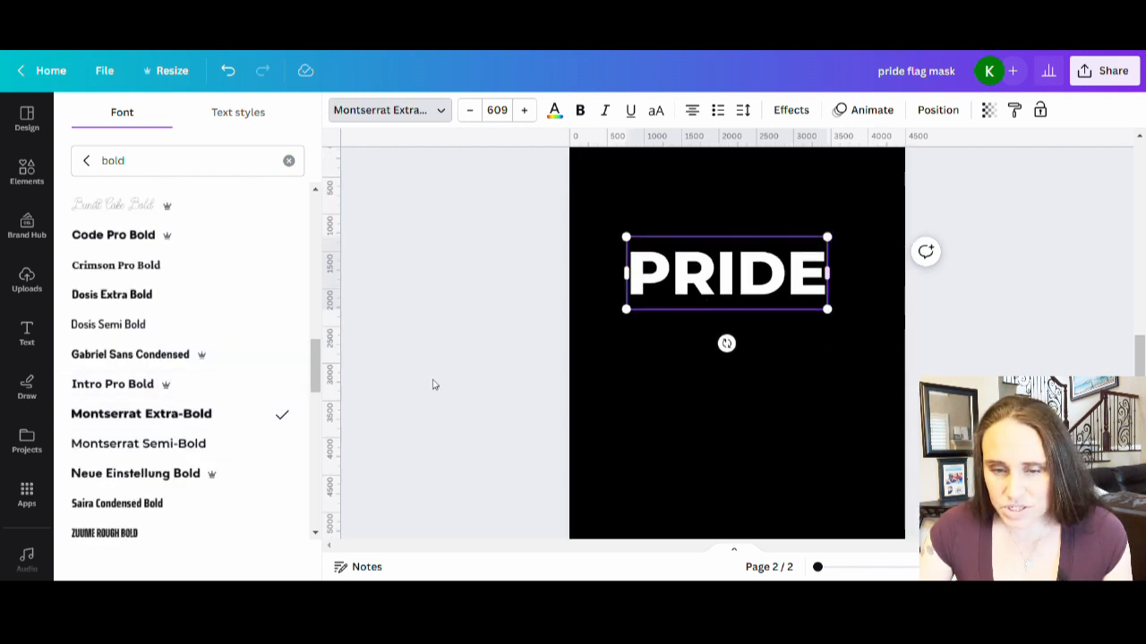
pyautogui.scroll(1, 680, 351)
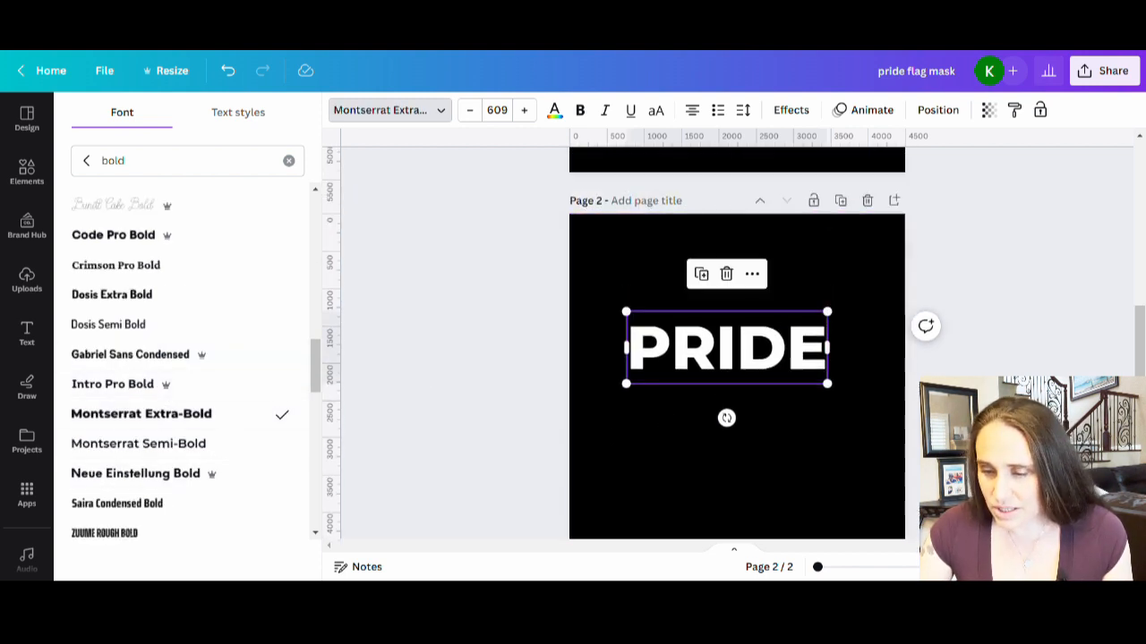
pyautogui.click(580, 110)
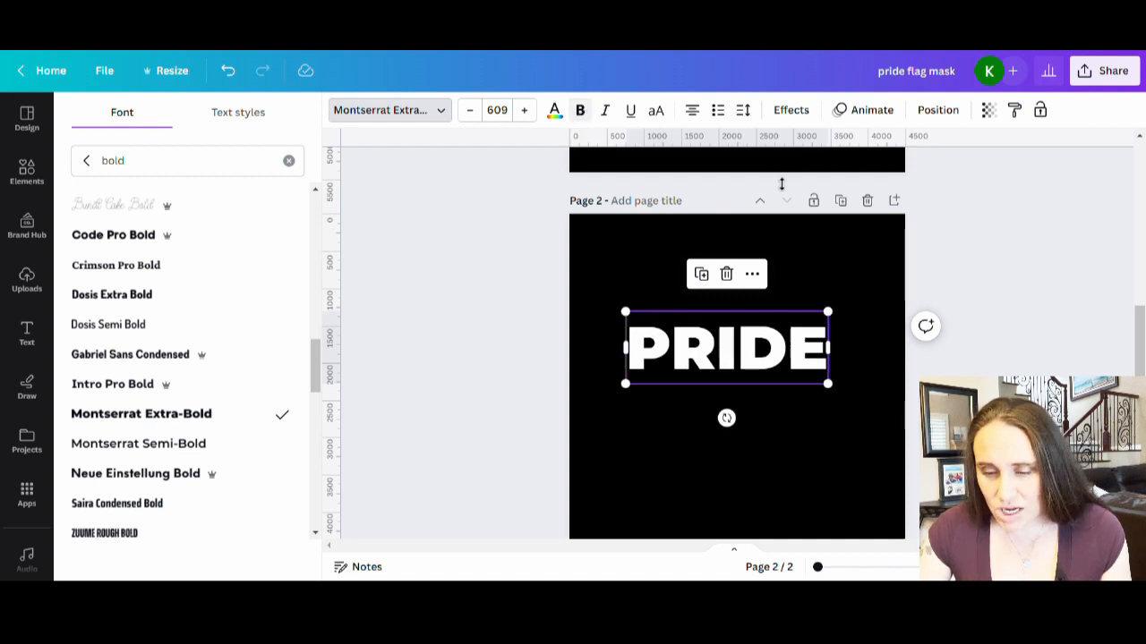
pyautogui.click(781, 452)
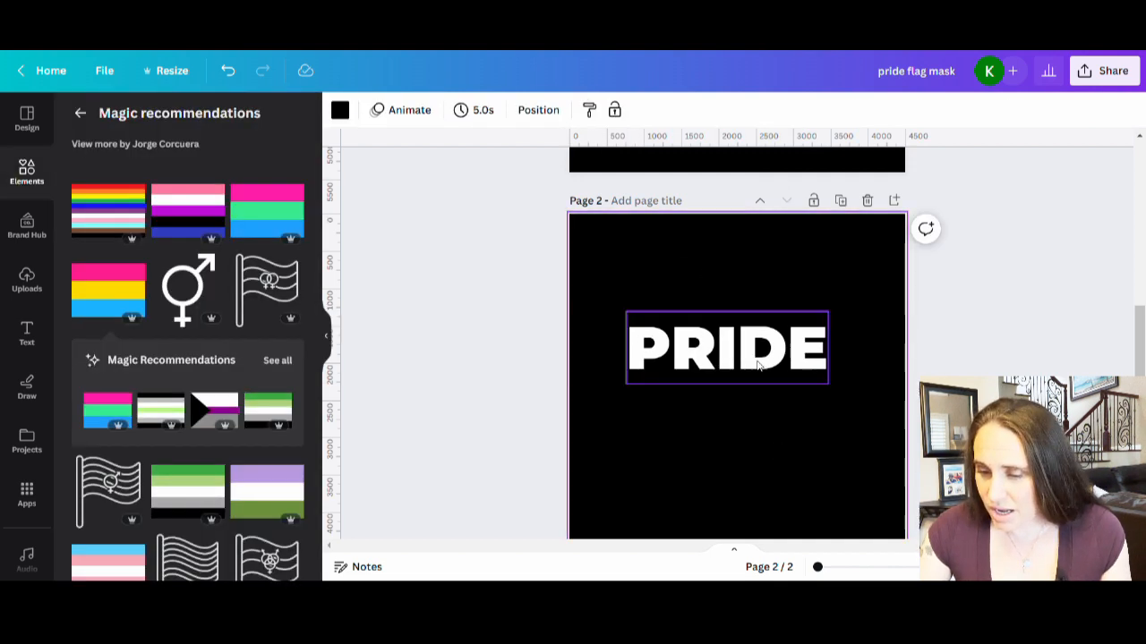
# Step: Move the PRIDE text to the page's upper left and enlarge it to font size 957, spanning nearly the page width
pyautogui.moveTo(762, 370); pyautogui.dragTo(715, 324)
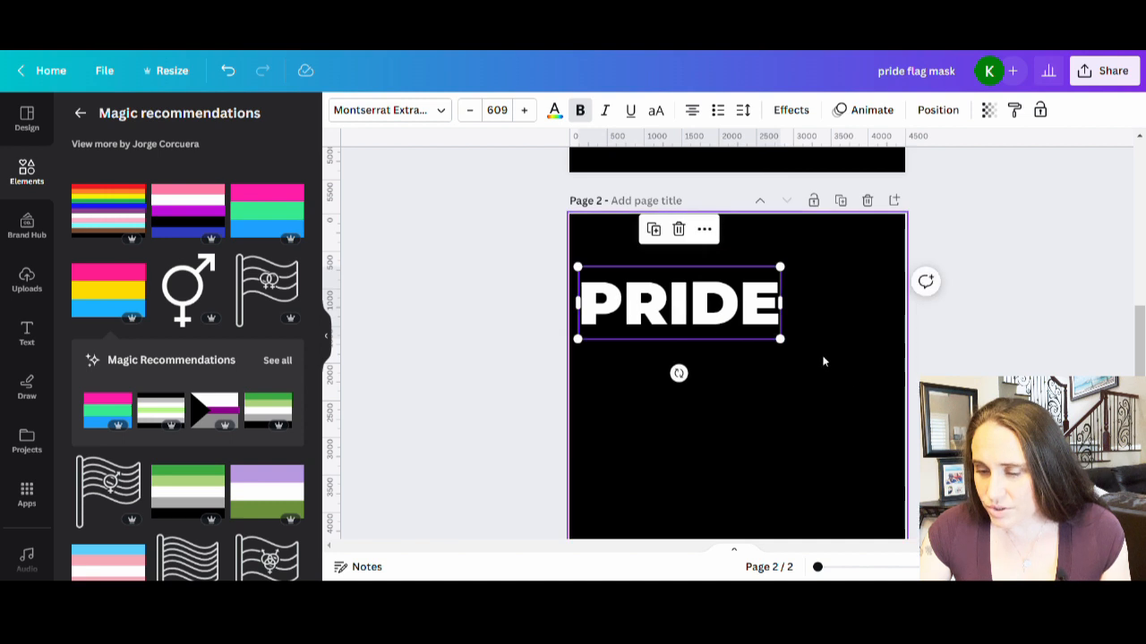
pyautogui.moveTo(782, 340); pyautogui.dragTo(892, 424)
pyautogui.click(849, 481)
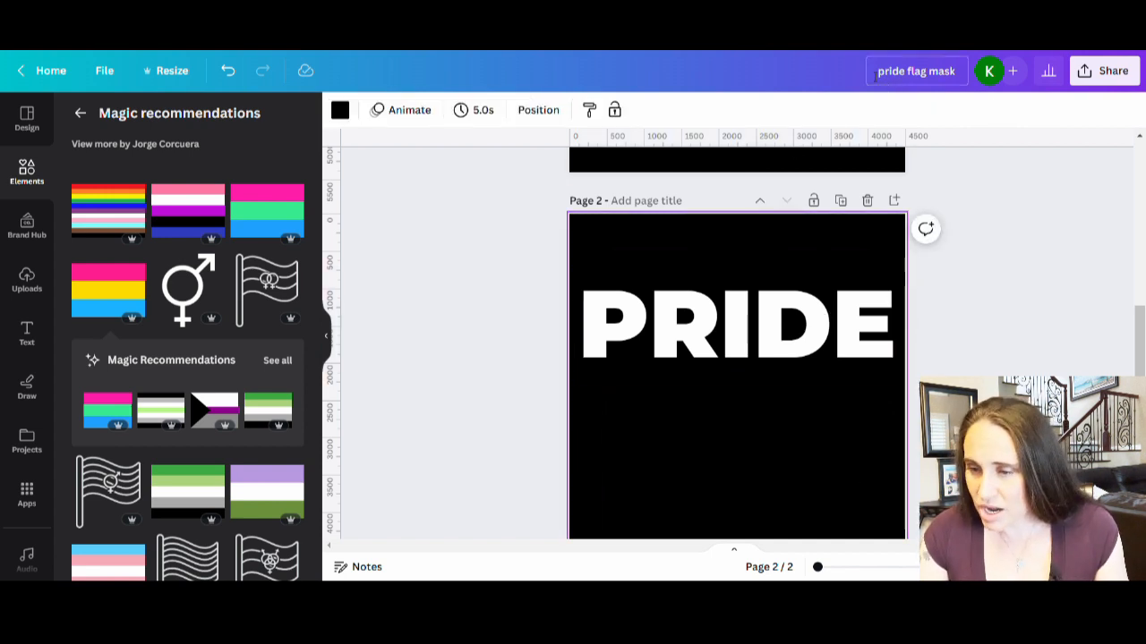
# Step: Rename the design "pride frame" and download only page 2 as a PNG at 4,500 × 5,400 px with a transparent background
pyautogui.moveTo(877, 71); pyautogui.dragTo(1111, 73)
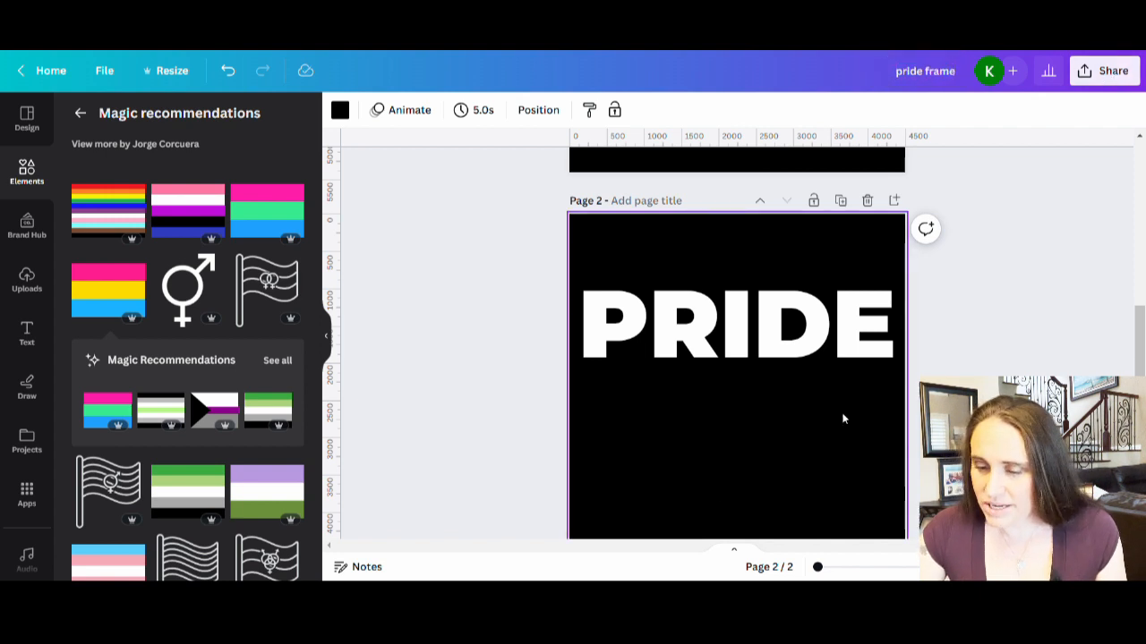
pyautogui.click(1103, 75)
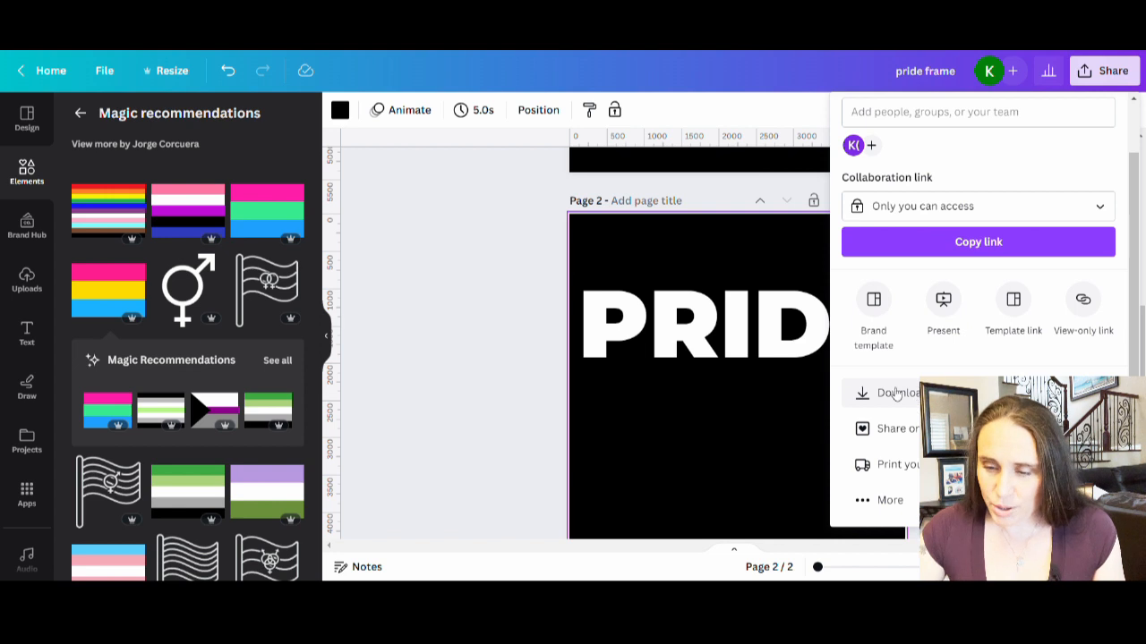
pyautogui.click(896, 395)
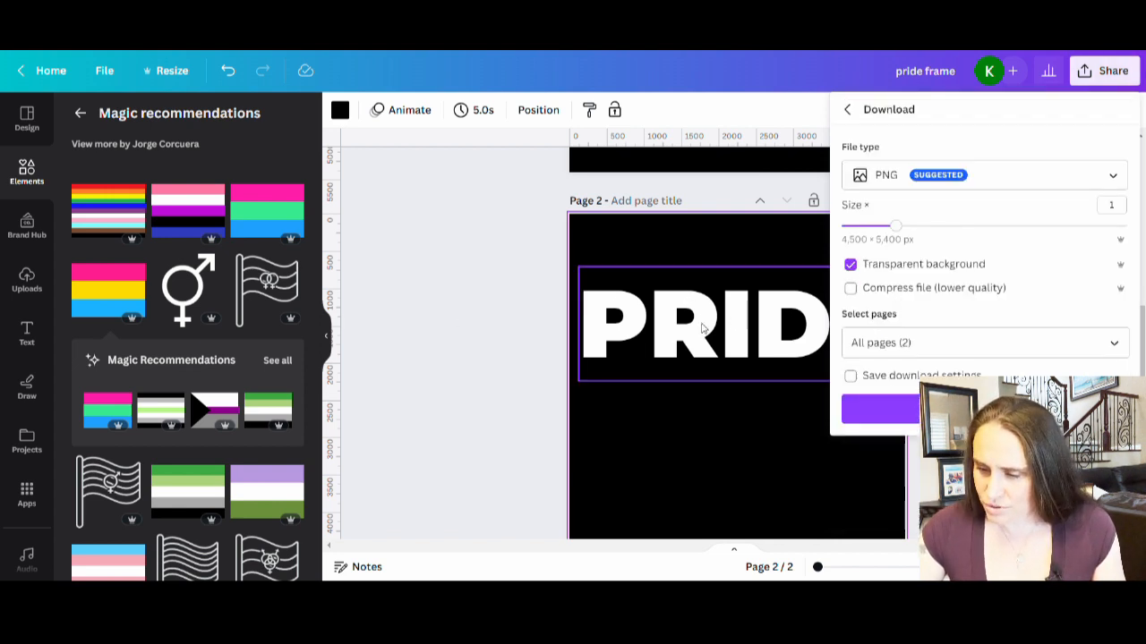
pyautogui.click(1117, 343)
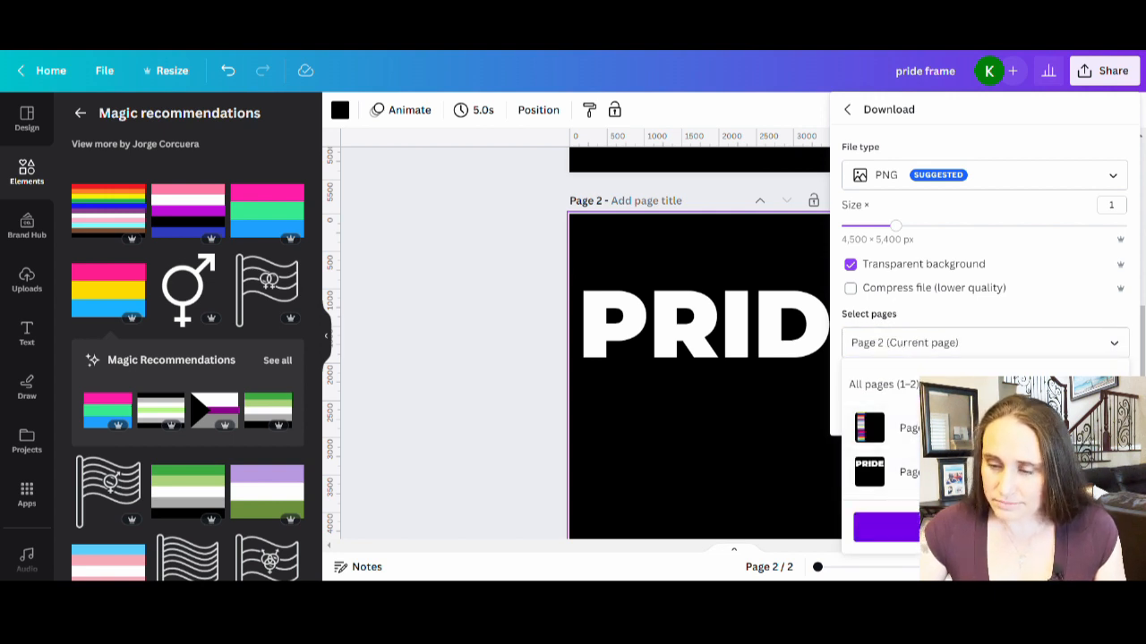
pyautogui.click(984, 527)
pyautogui.click(985, 408)
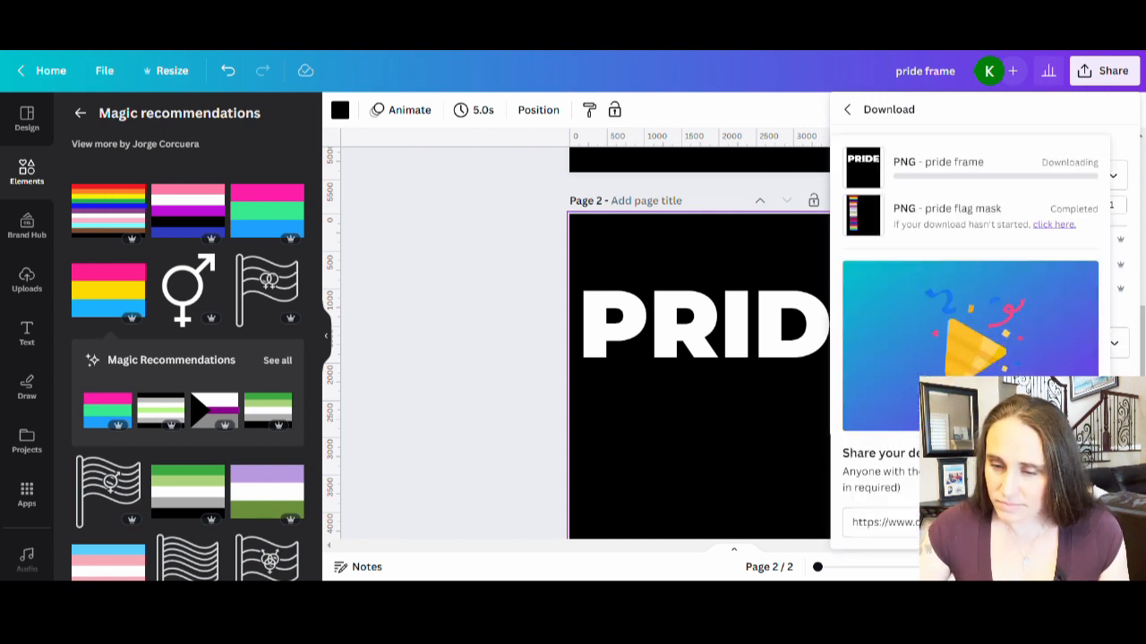
pyautogui.click(427, 342)
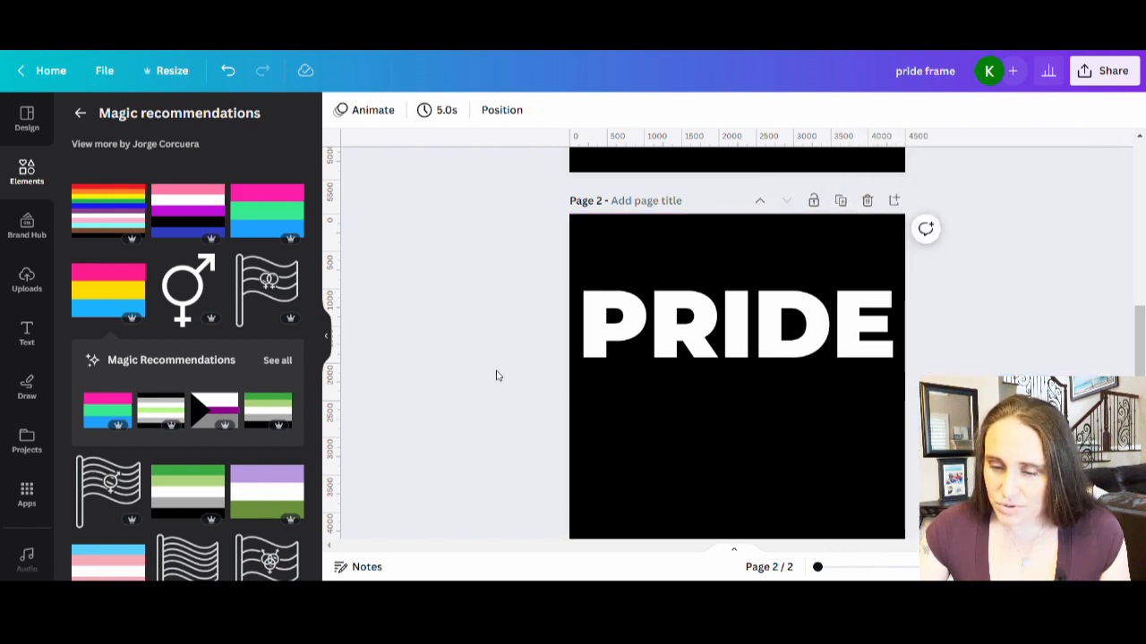
# Step: Place the uploaded flag column image on page 2 and crop away most of the empty area beside the flags
pyautogui.scroll(3, 1045, 371)
pyautogui.scroll(2, 763, 330)
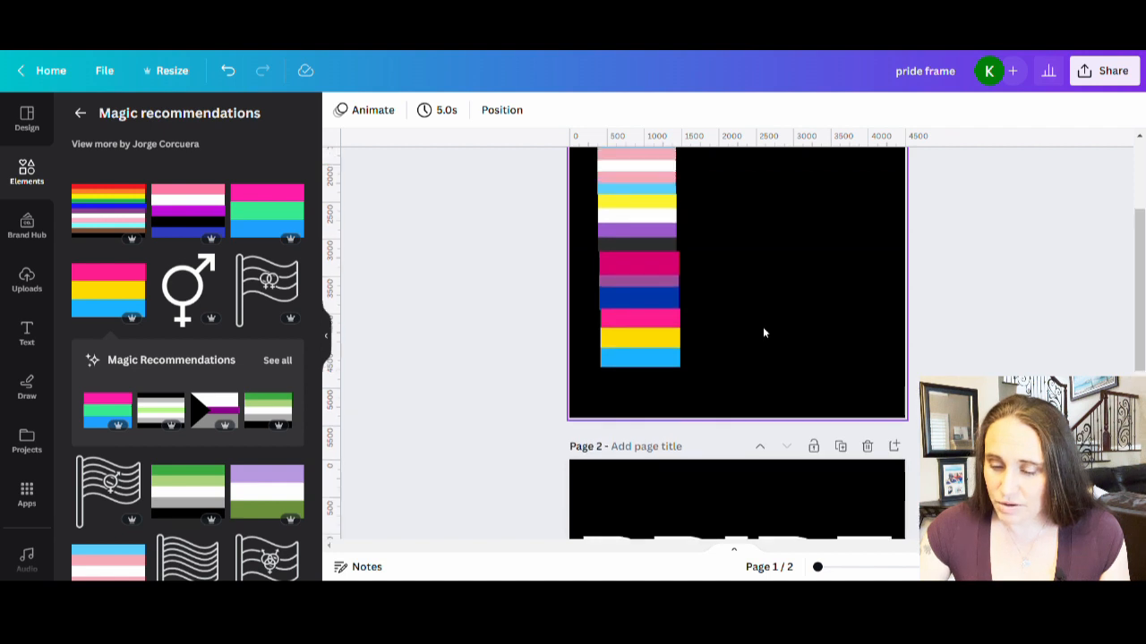
pyautogui.scroll(-3, 689, 447)
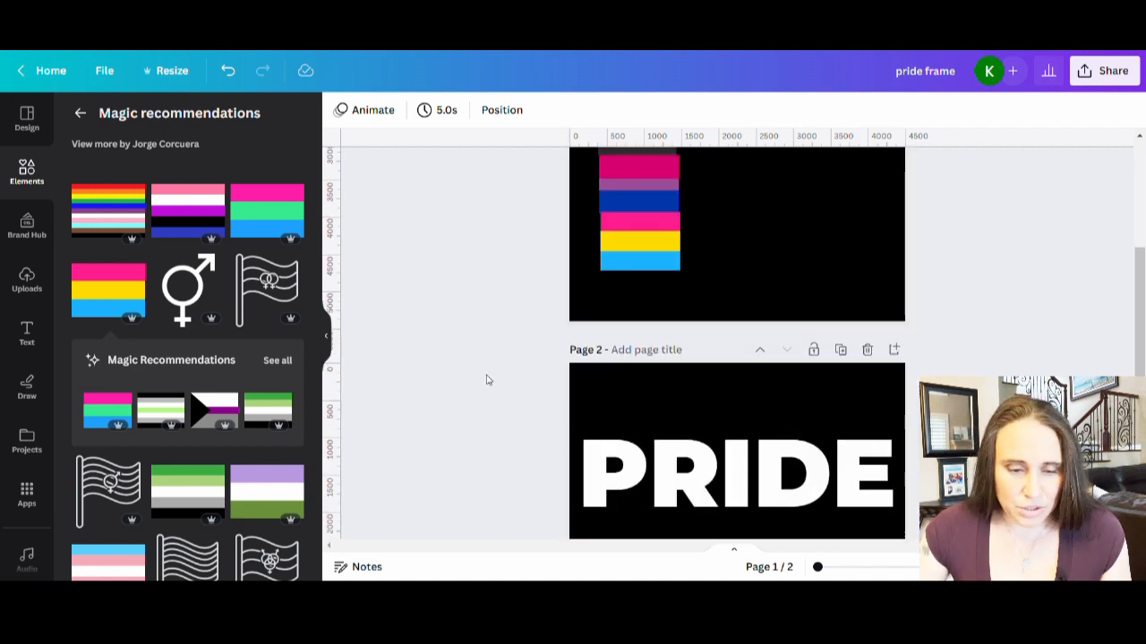
pyautogui.scroll(-2, 537, 389)
pyautogui.scroll(3, 635, 381)
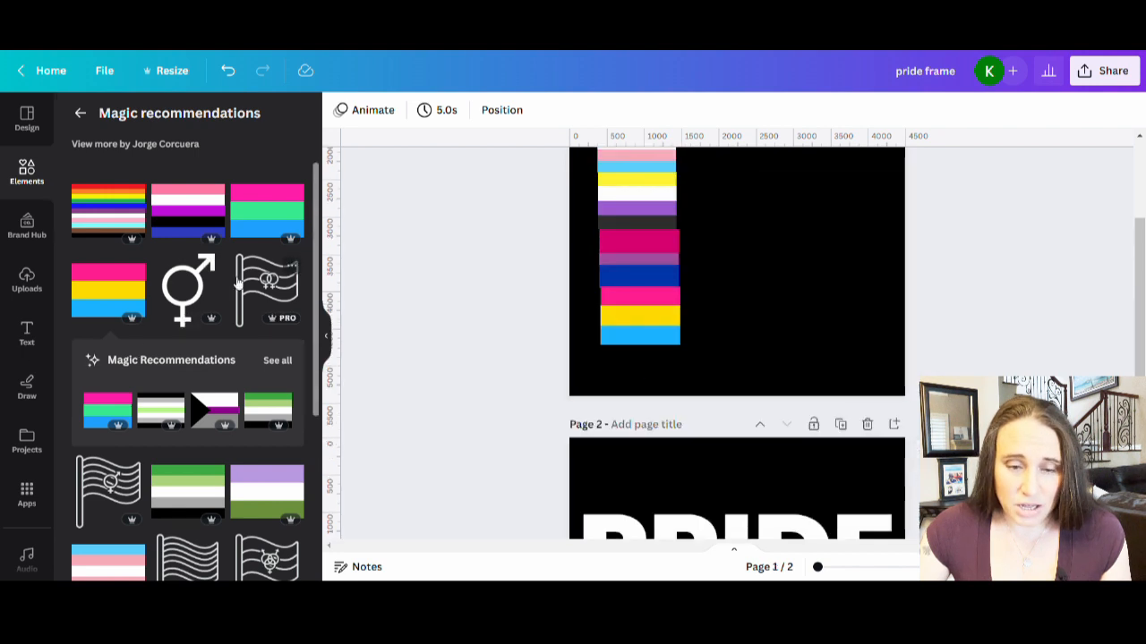
pyautogui.click(27, 279)
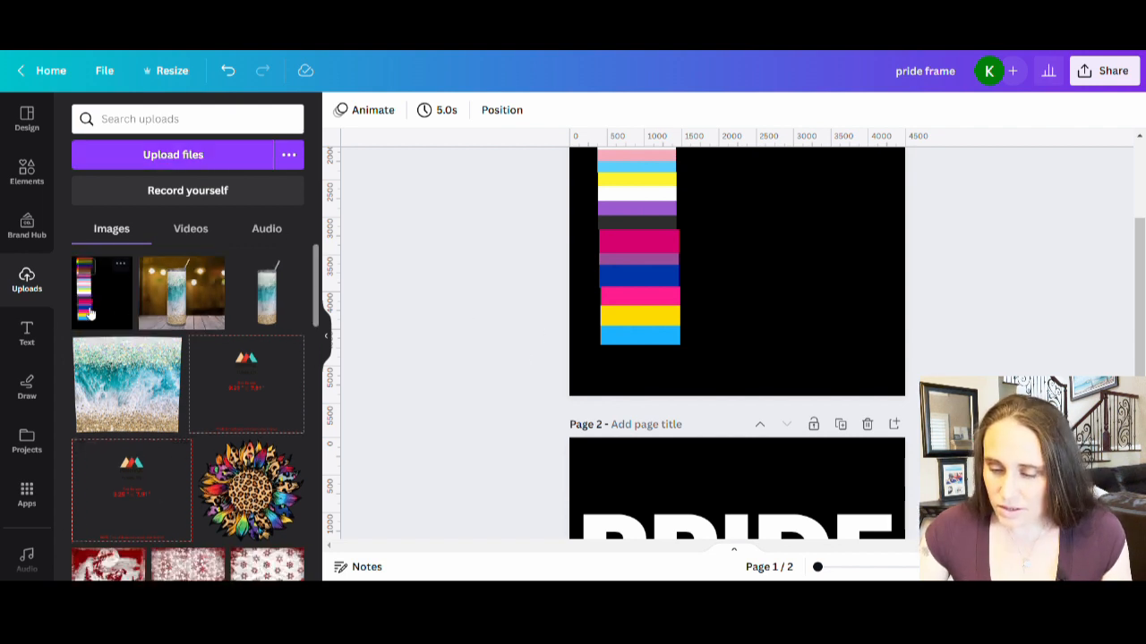
pyautogui.moveTo(344, 427); pyautogui.dragTo(734, 479)
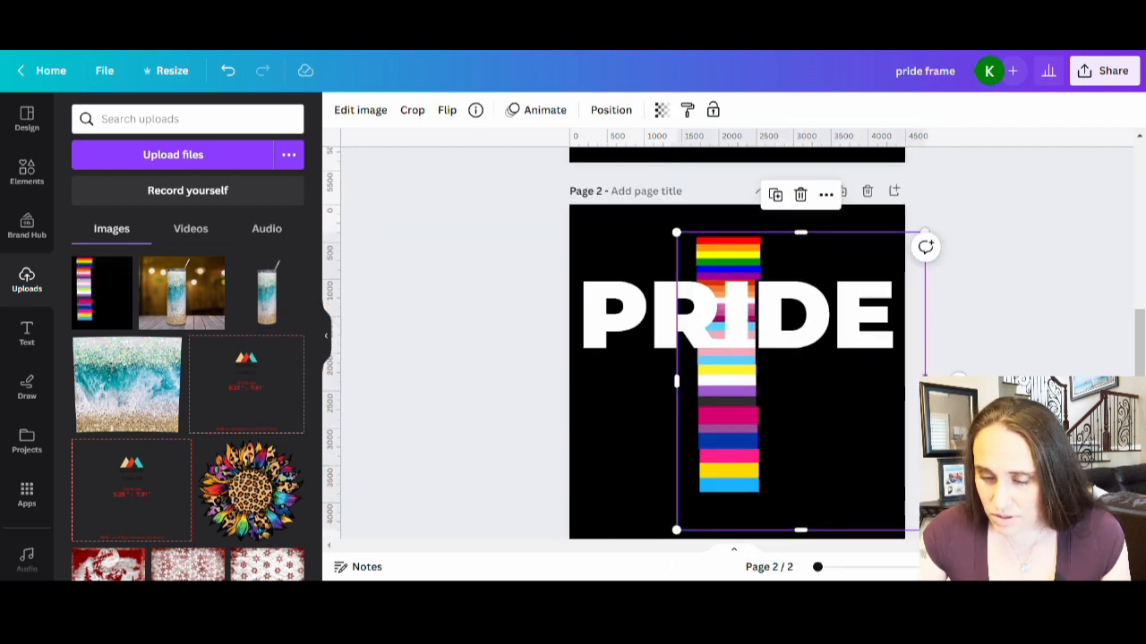
pyautogui.moveTo(924, 382); pyautogui.dragTo(795, 426)
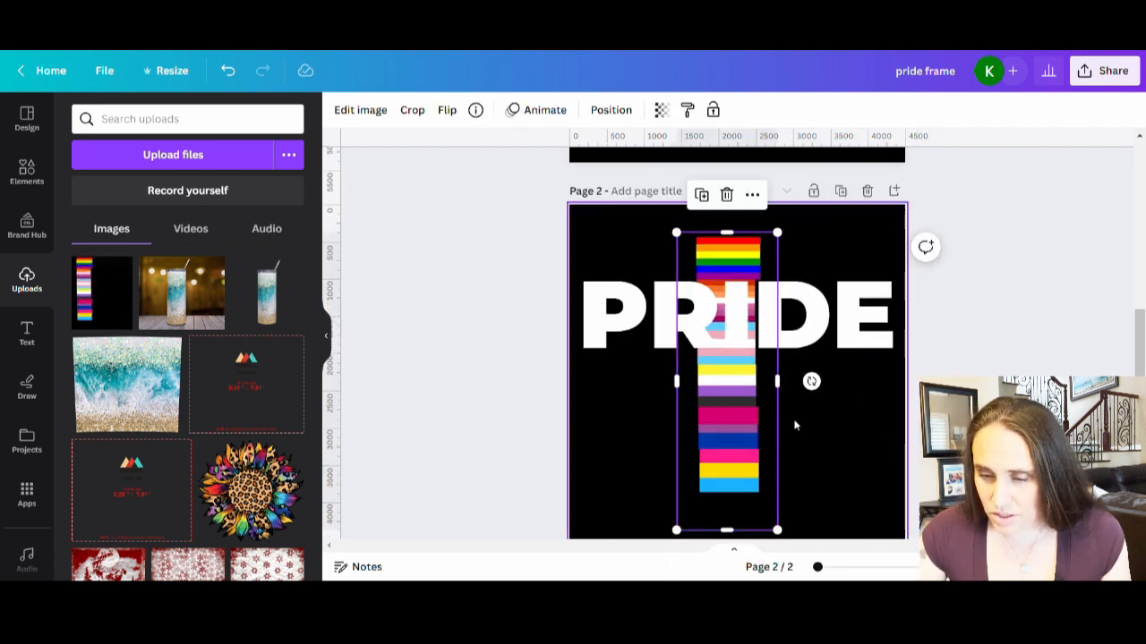
# Step: Rotate the flag column to horizontal, position it behind the PRIDE text and enlarge it until the stripes span the whole word
pyautogui.scroll(-1, 795, 426)
pyautogui.moveTo(818, 315); pyautogui.dragTo(745, 146)
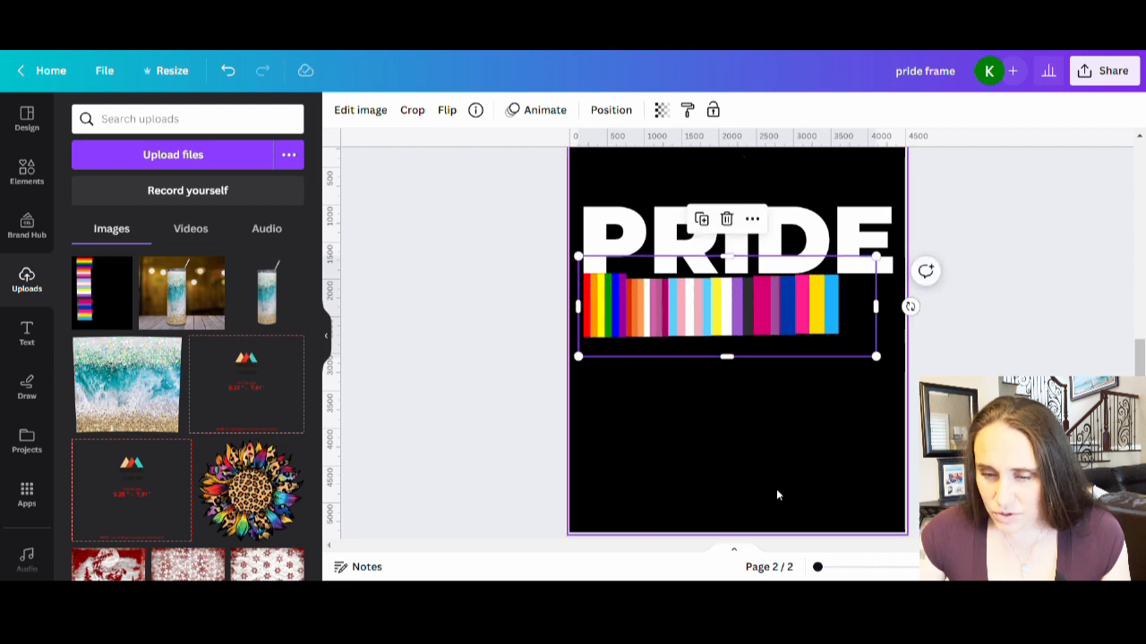
pyautogui.moveTo(766, 337); pyautogui.dragTo(761, 270)
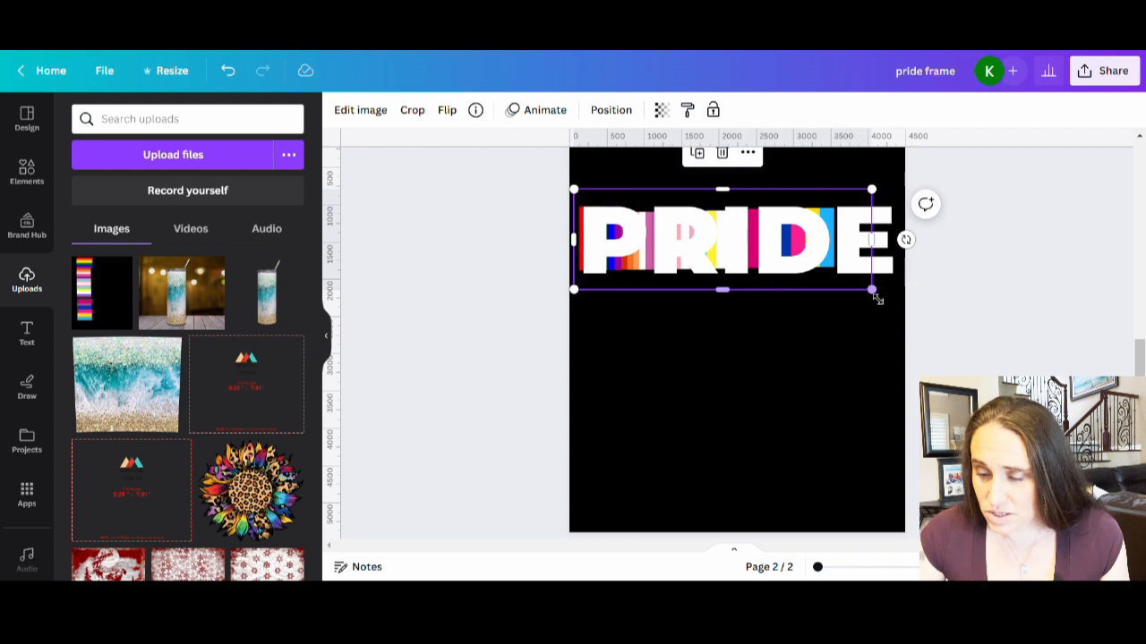
pyautogui.moveTo(872, 289); pyautogui.dragTo(939, 363)
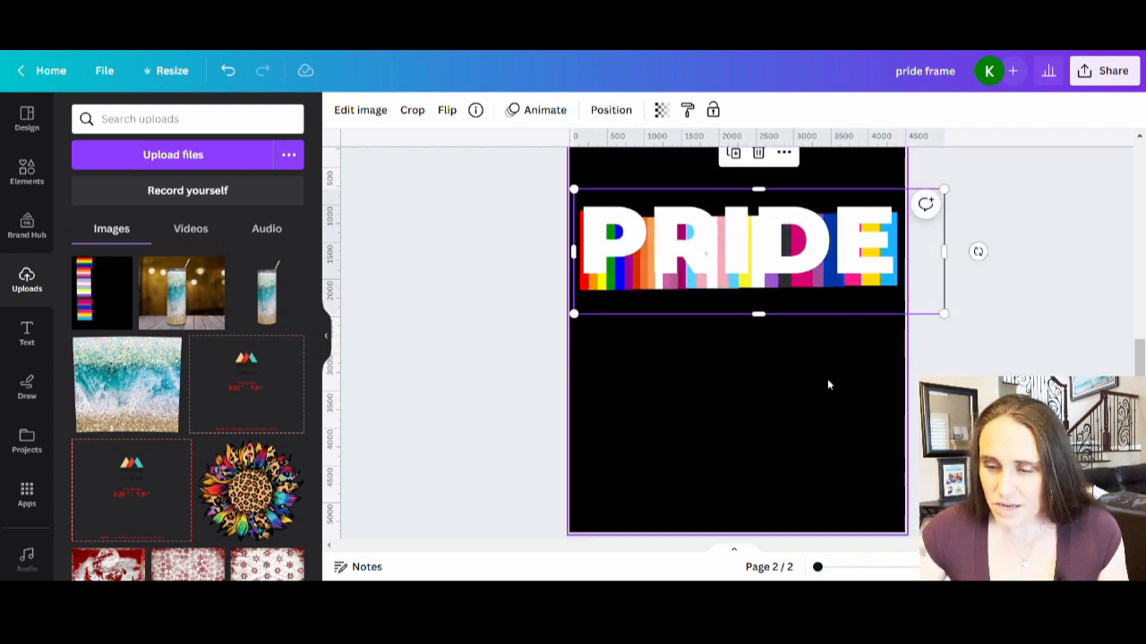
# Step: Send the PRIDE text backward so it sits behind the flag strip
pyautogui.click(827, 380)
pyautogui.click(819, 295)
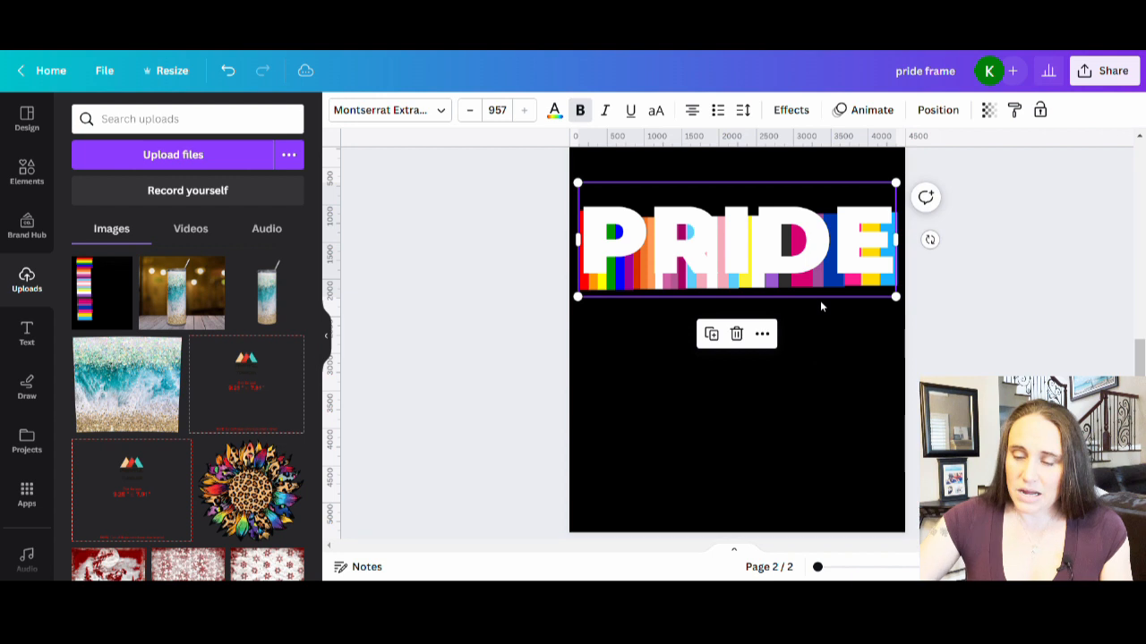
pyautogui.click(767, 236)
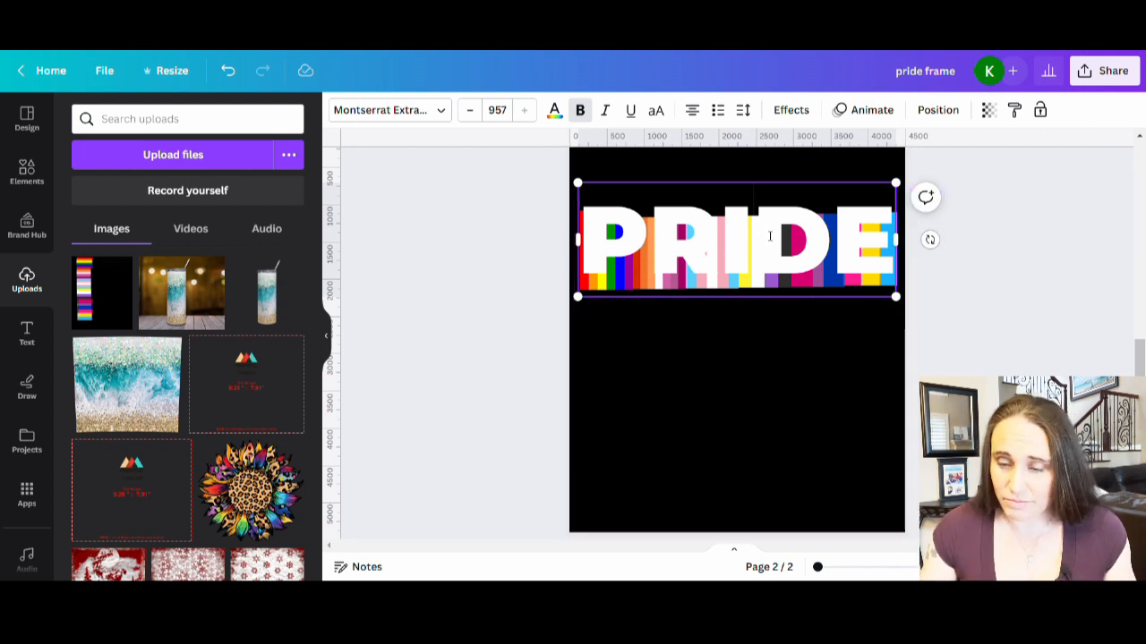
pyautogui.click(834, 435)
pyautogui.click(803, 260)
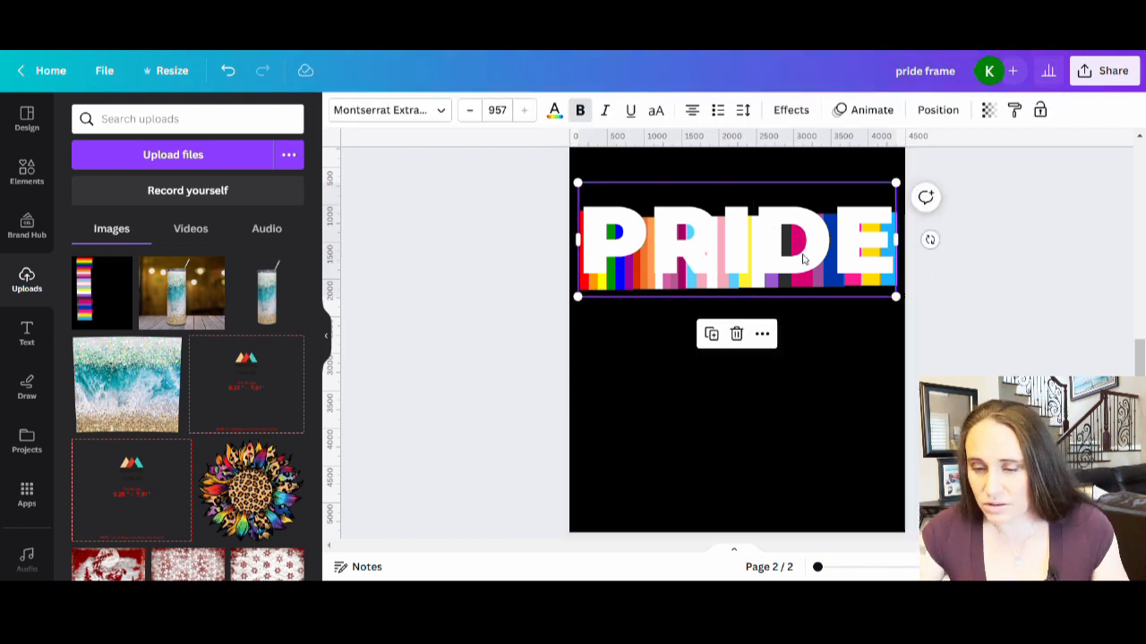
pyautogui.hotkey('ctrl', '[')
pyautogui.click(824, 434)
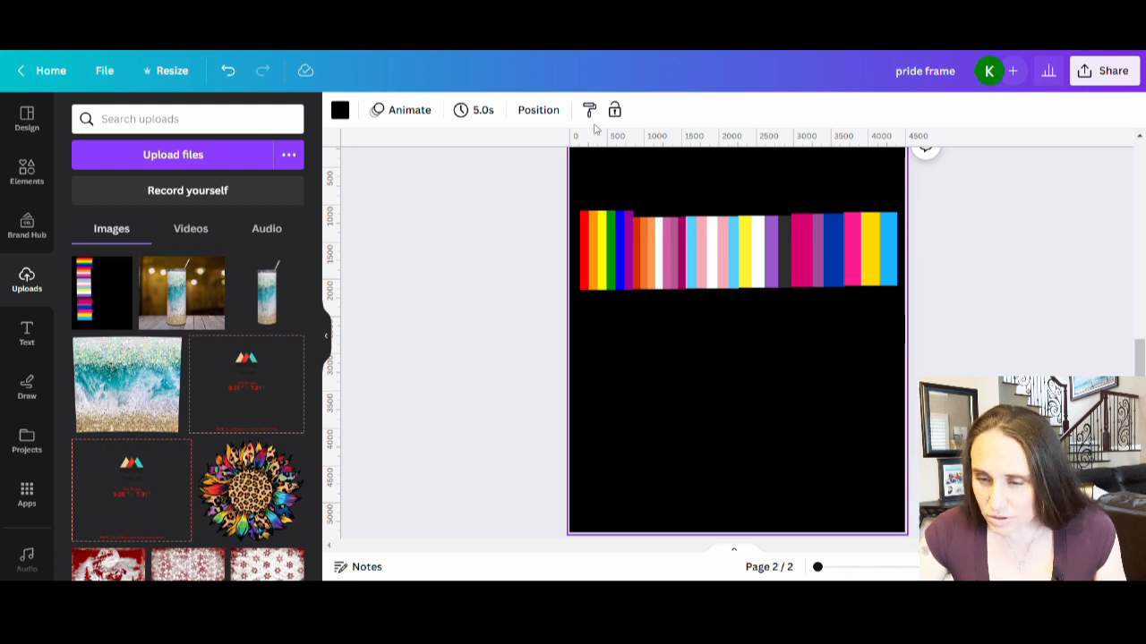
# Step: Crop the flag strip's upper and lower edges so its height matches the PRIDE lettering
pyautogui.click(745, 232)
pyautogui.moveTo(759, 189); pyautogui.dragTo(759, 226)
pyautogui.moveTo(762, 315); pyautogui.dragTo(748, 267)
pyautogui.click(723, 347)
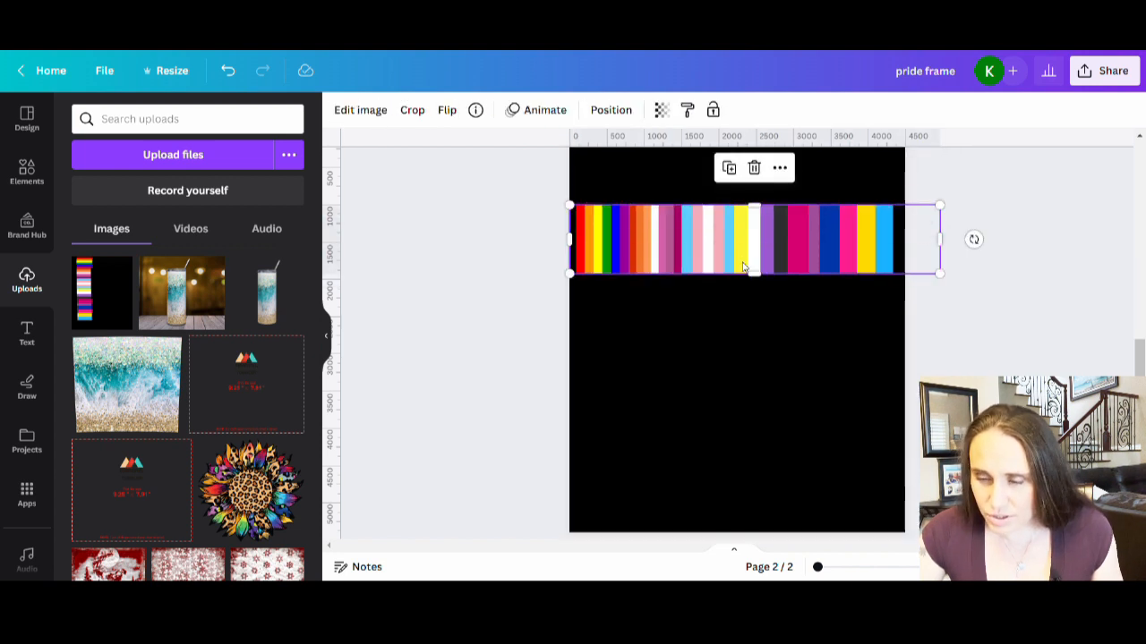
pyautogui.click(723, 357)
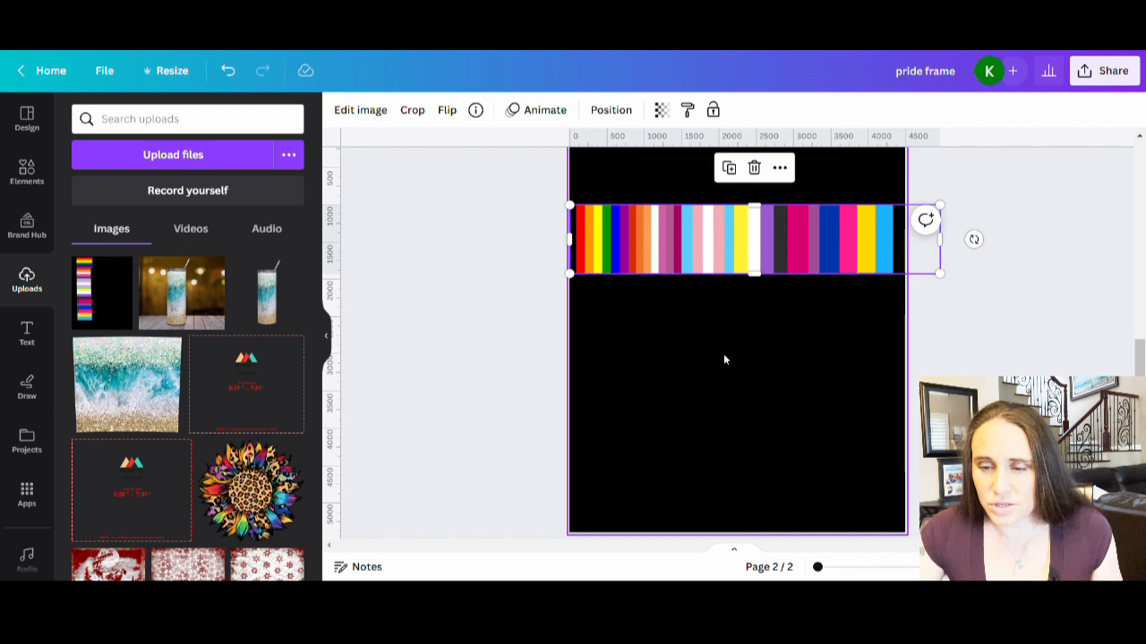
# Step: Set the flag strip's transparency to 72 as an aid for aligning it with the text beneath
pyautogui.click(759, 242)
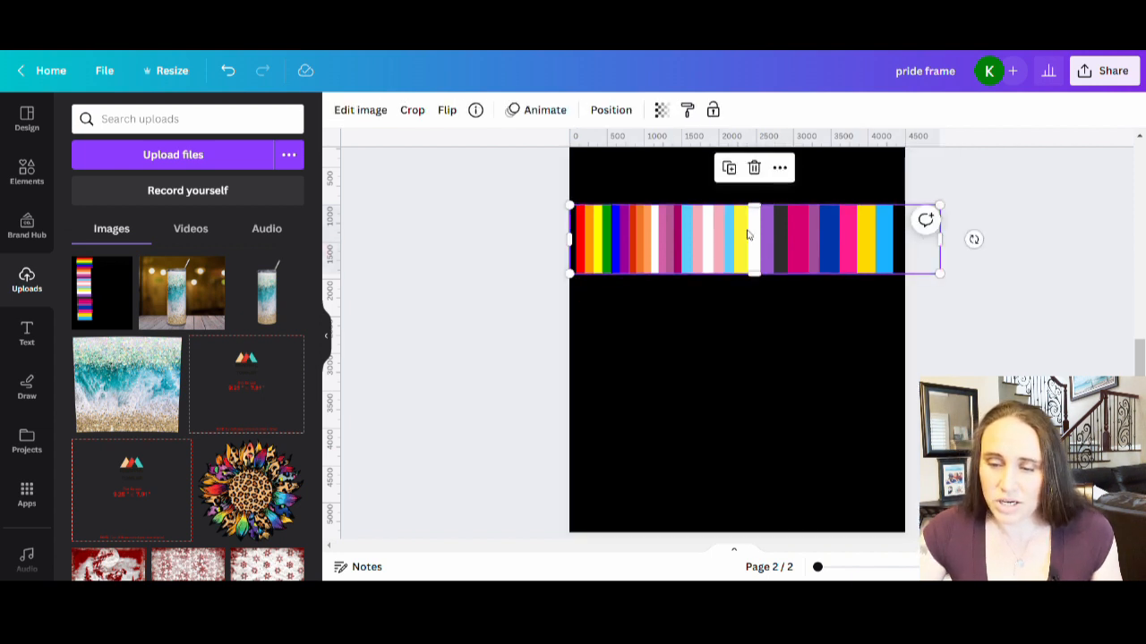
pyautogui.click(662, 111)
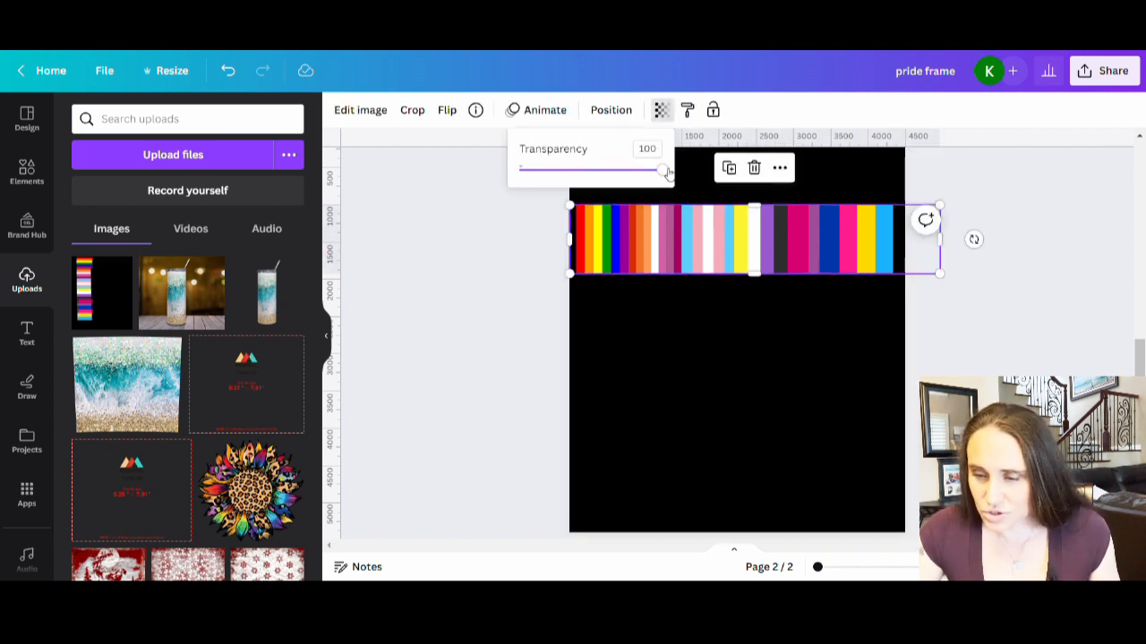
pyautogui.moveTo(662, 172); pyautogui.dragTo(624, 172)
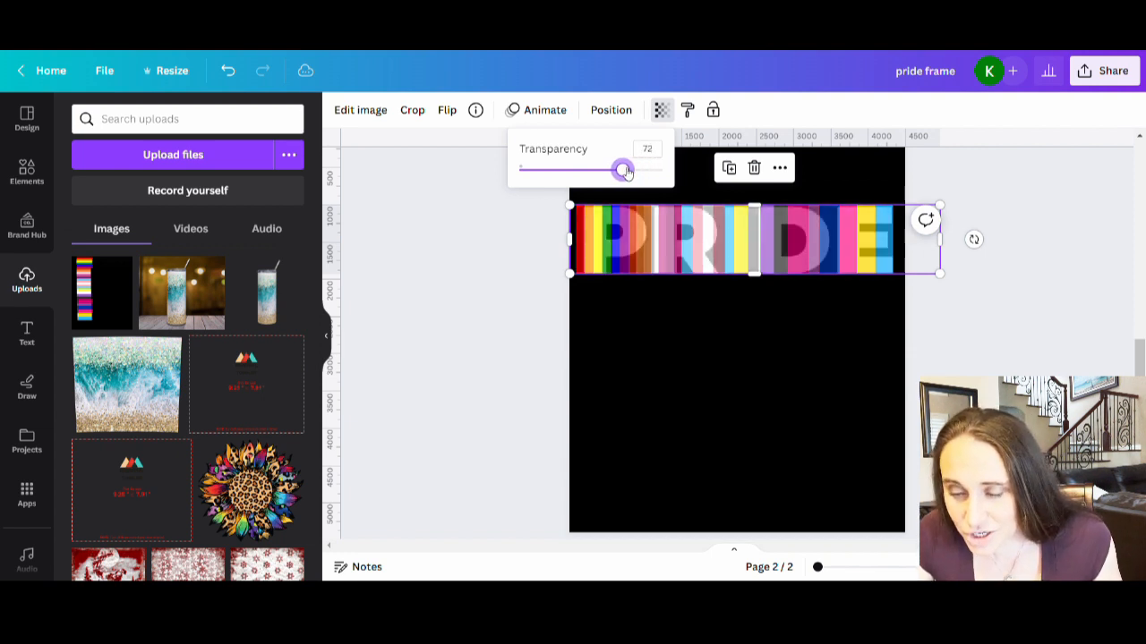
pyautogui.click(795, 405)
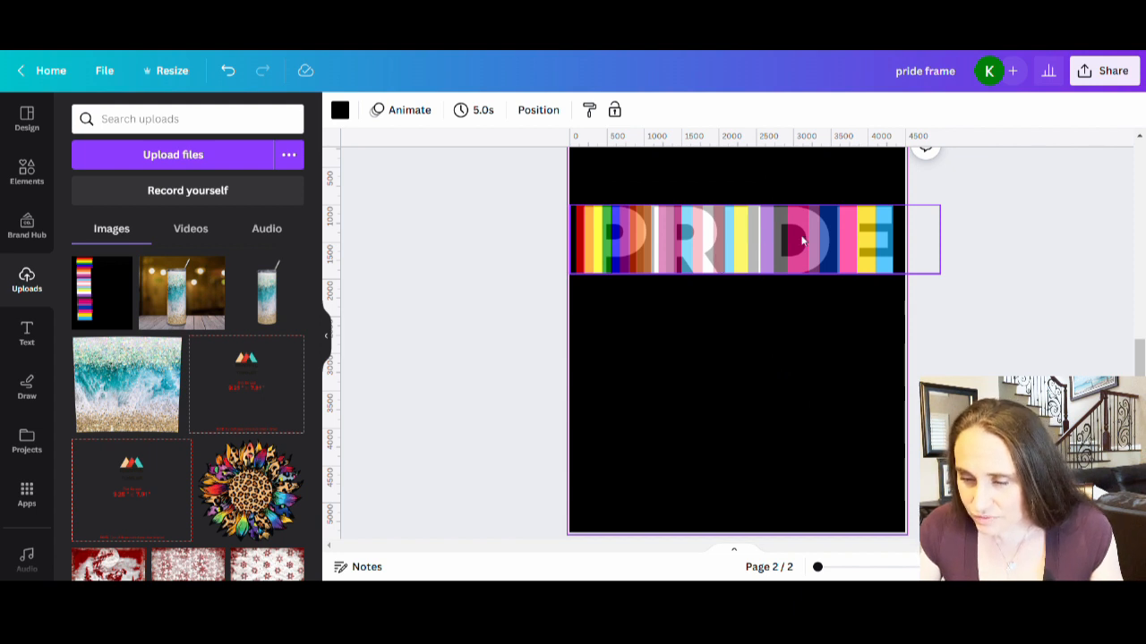
# Step: Nudge the flag strip to the right so its stripes line up with the PRIDE letters
pyautogui.click(859, 259)
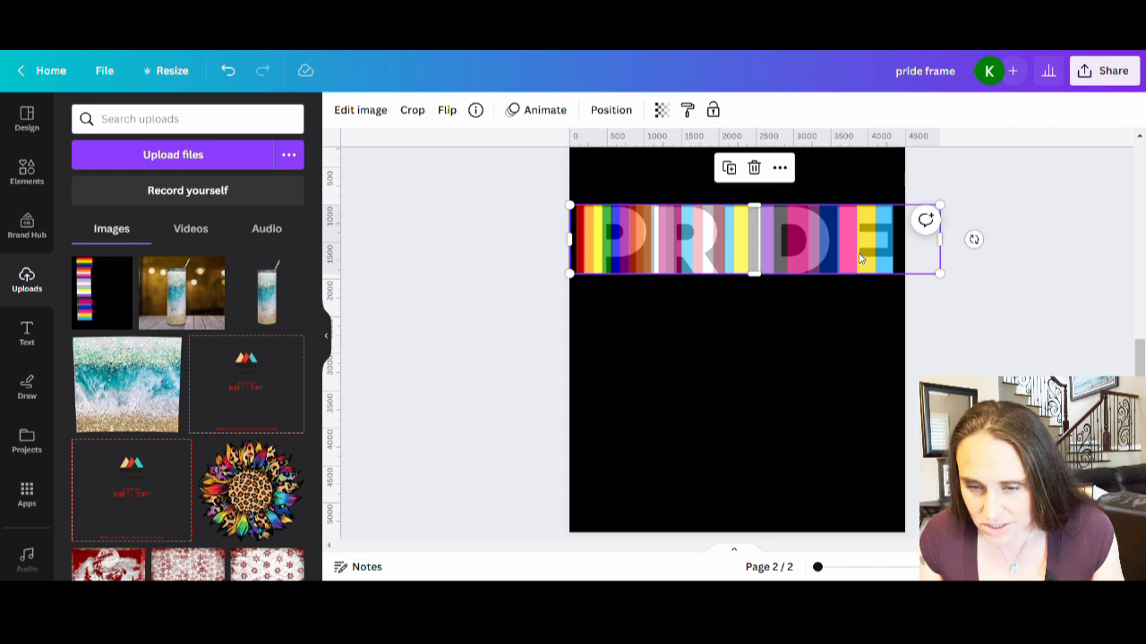
pyautogui.click(859, 259)
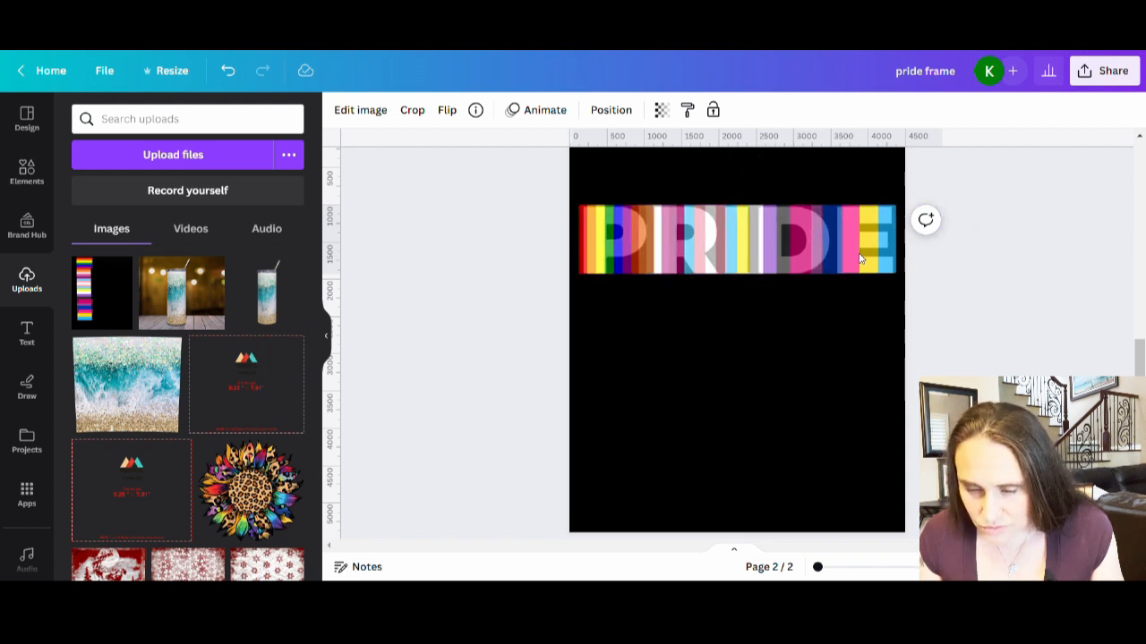
pyautogui.press('Right')
pyautogui.press('Right')
pyautogui.press('Right')
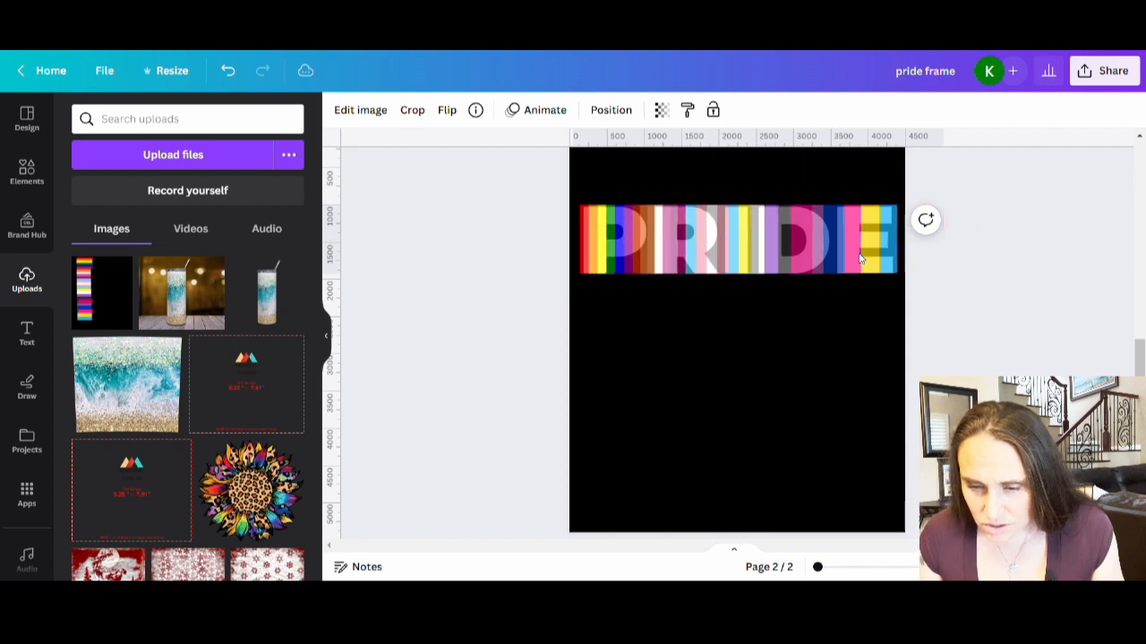
pyautogui.press('Right')
pyautogui.press('Right')
pyautogui.press('Right')
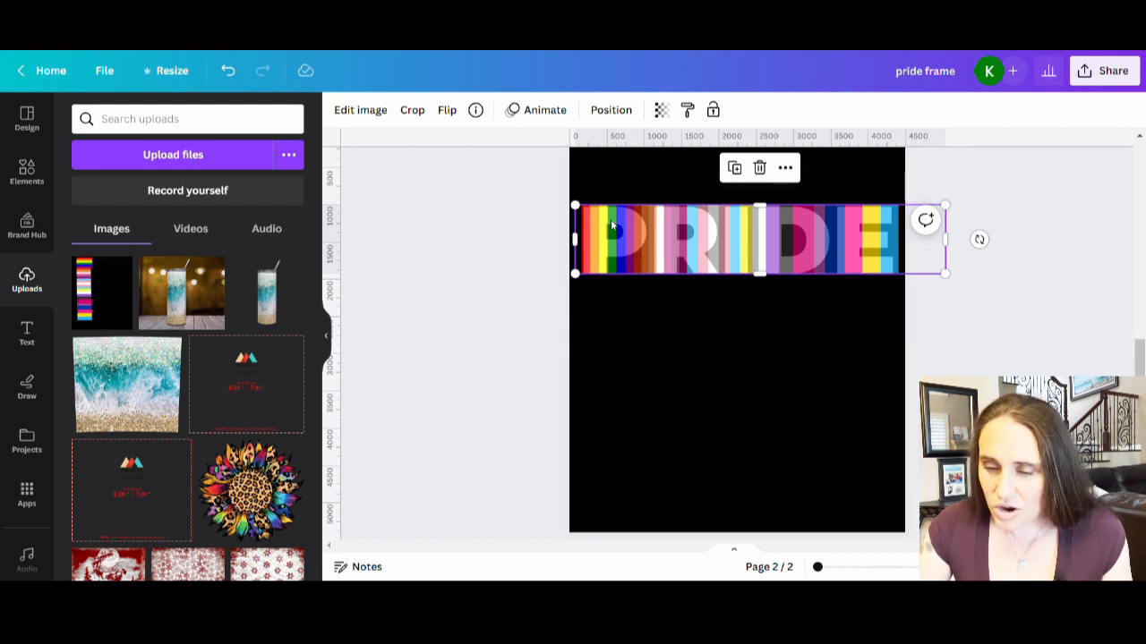
pyautogui.click(813, 385)
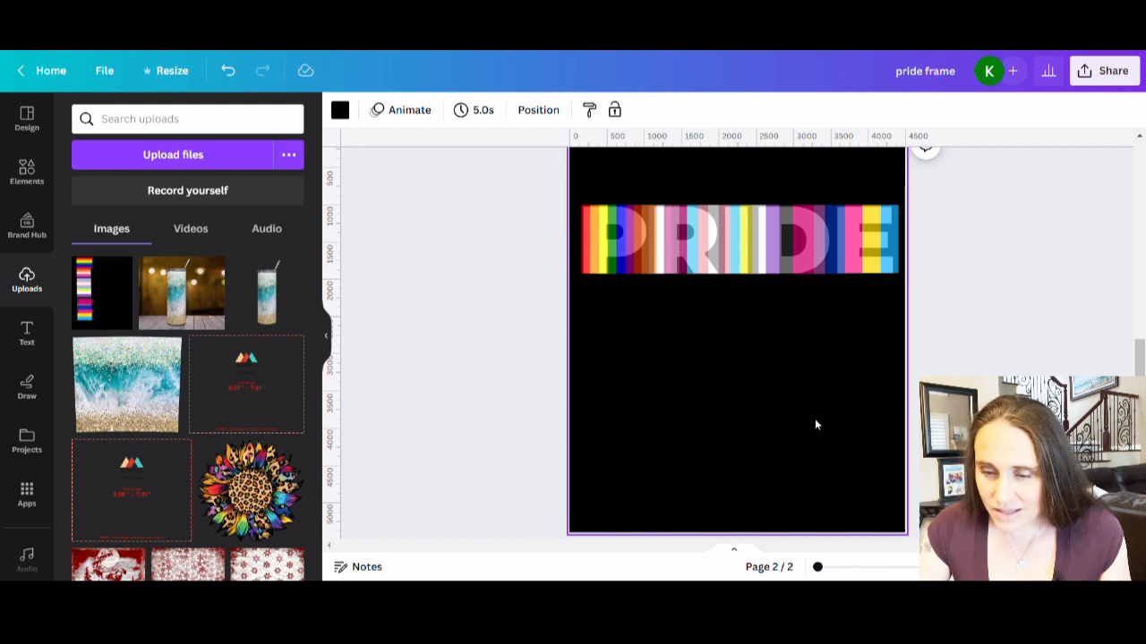
# Step: Restore the flag strip's transparency to 100
pyautogui.click(821, 256)
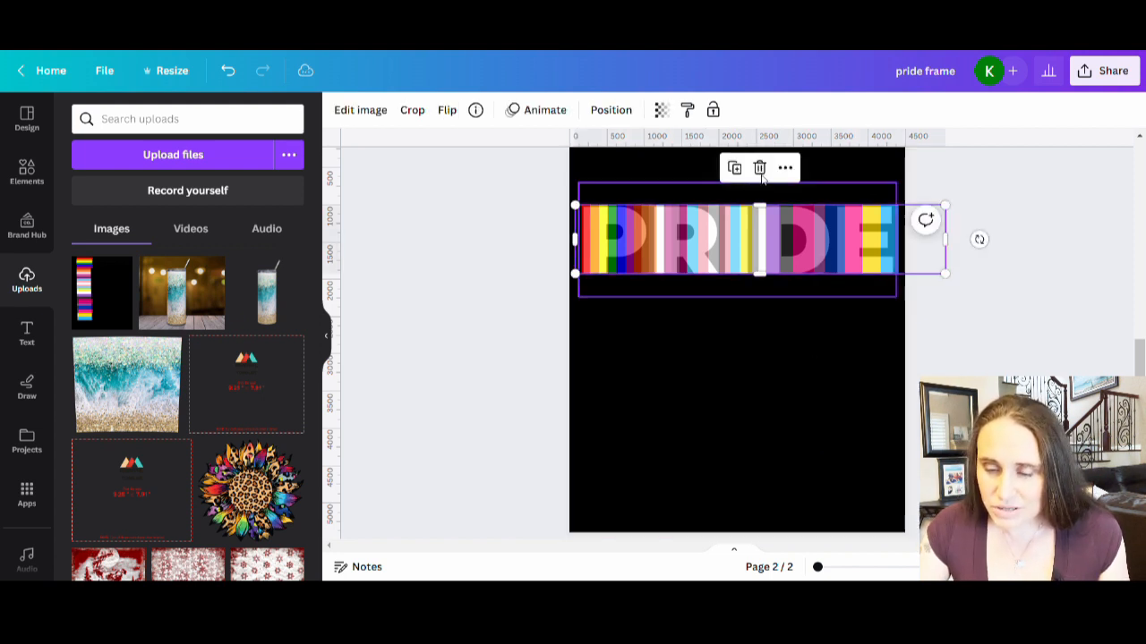
pyautogui.click(662, 111)
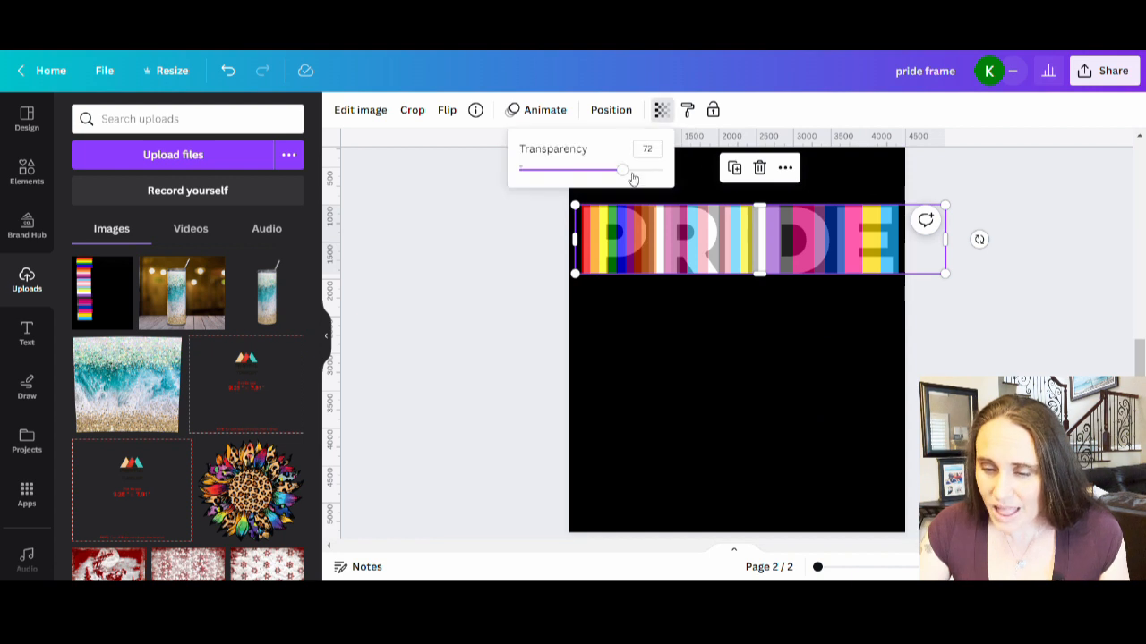
pyautogui.moveTo(631, 174); pyautogui.dragTo(664, 171)
pyautogui.click(748, 440)
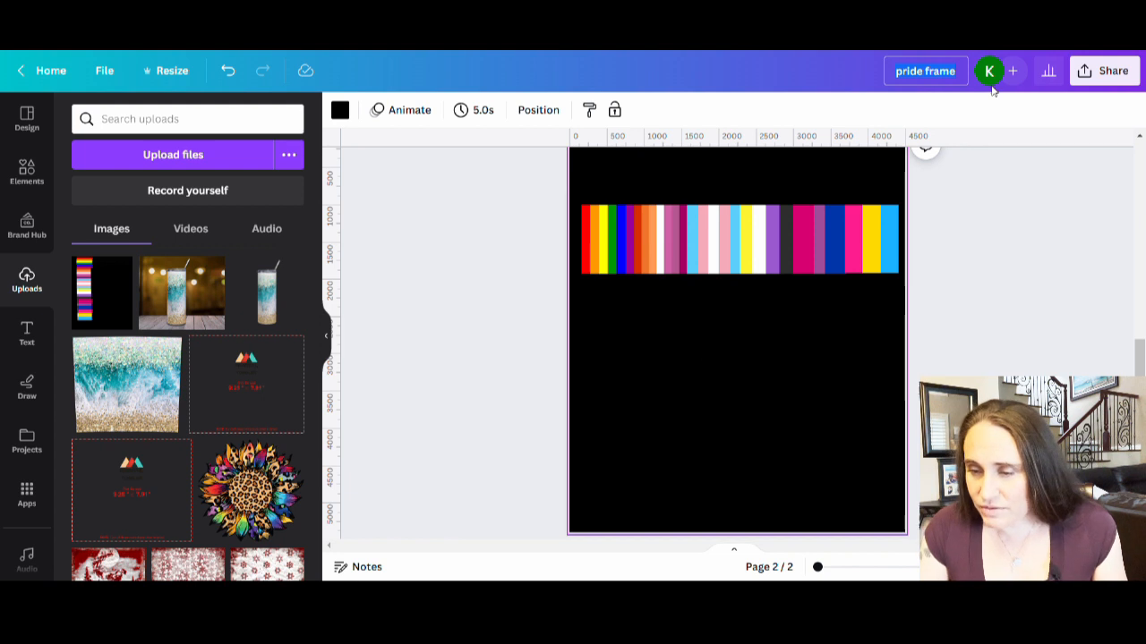
# Step: Rename the design "pride flag mask 2"
pyautogui.press('BackSpace')
pyautogui.press('BackSpace')
pyautogui.press('BackSpace')
pyautogui.press('BackSpace')
pyautogui.press('BackSpace')
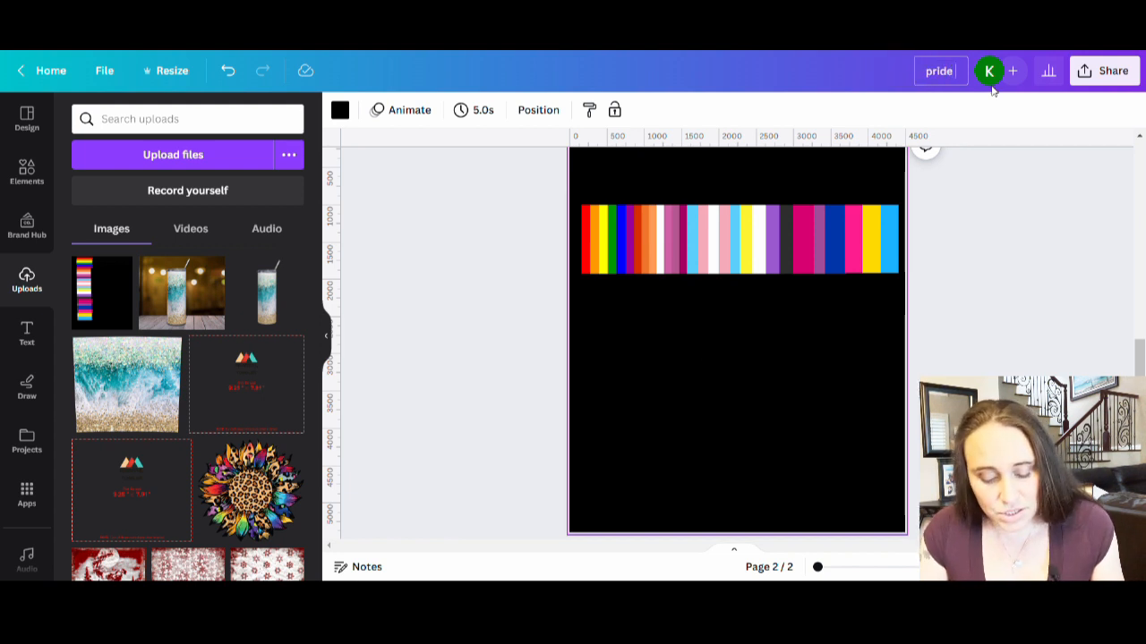
pyautogui.write('flag mask')
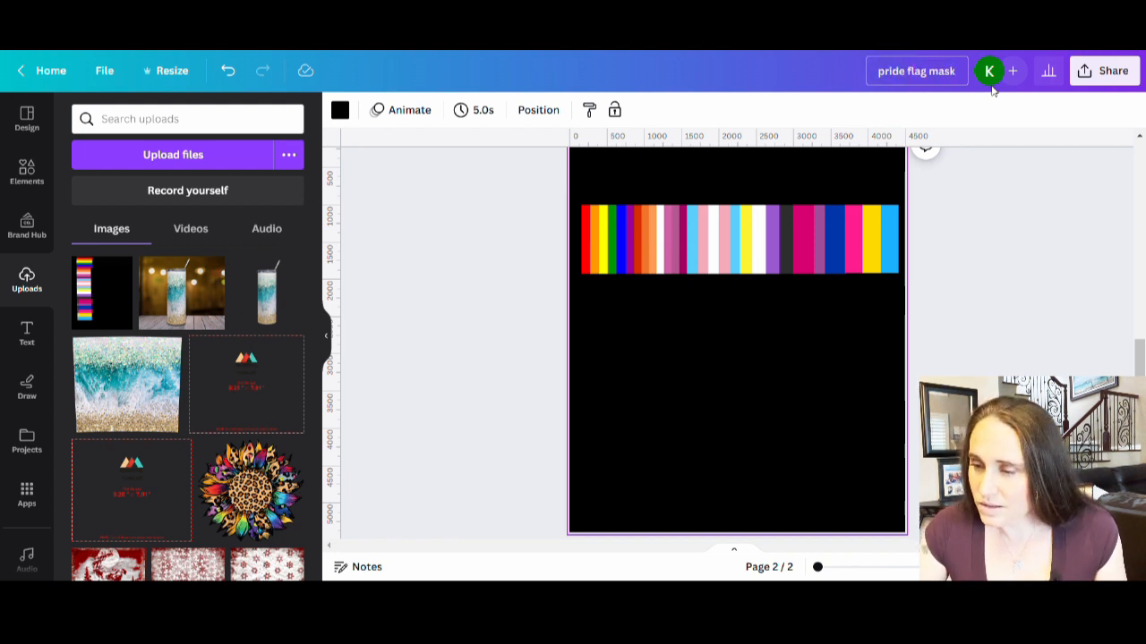
pyautogui.write(' 2')
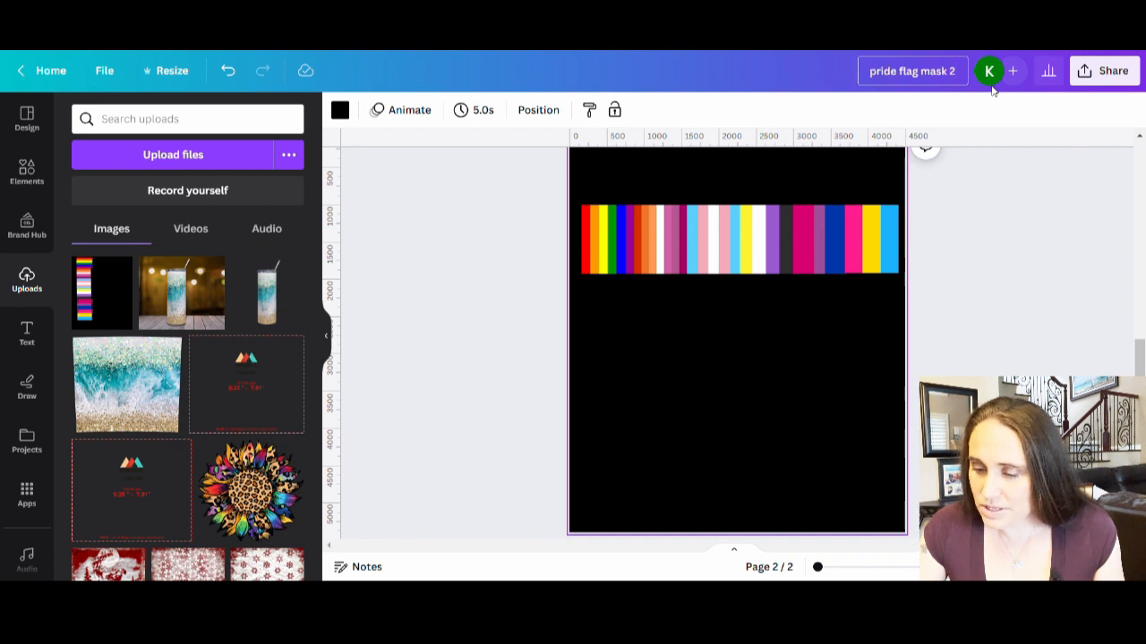
pyautogui.press('Return')
# Step: Download only page 2 as a PNG at 4,500 × 5,400 px without a transparent background
pyautogui.click(1104, 72)
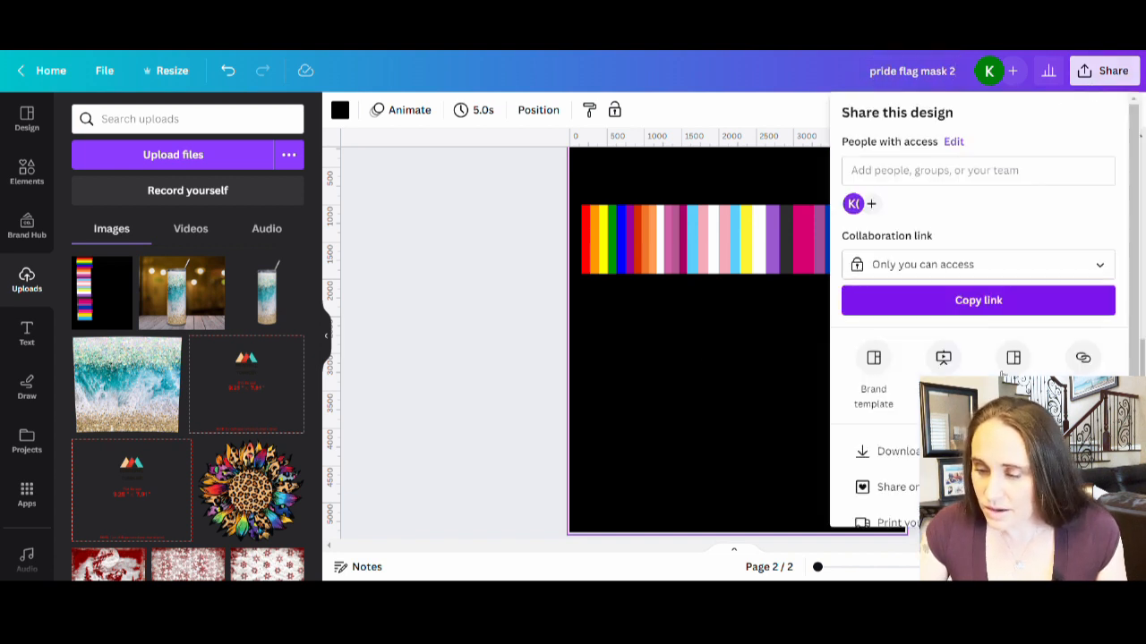
pyautogui.click(895, 451)
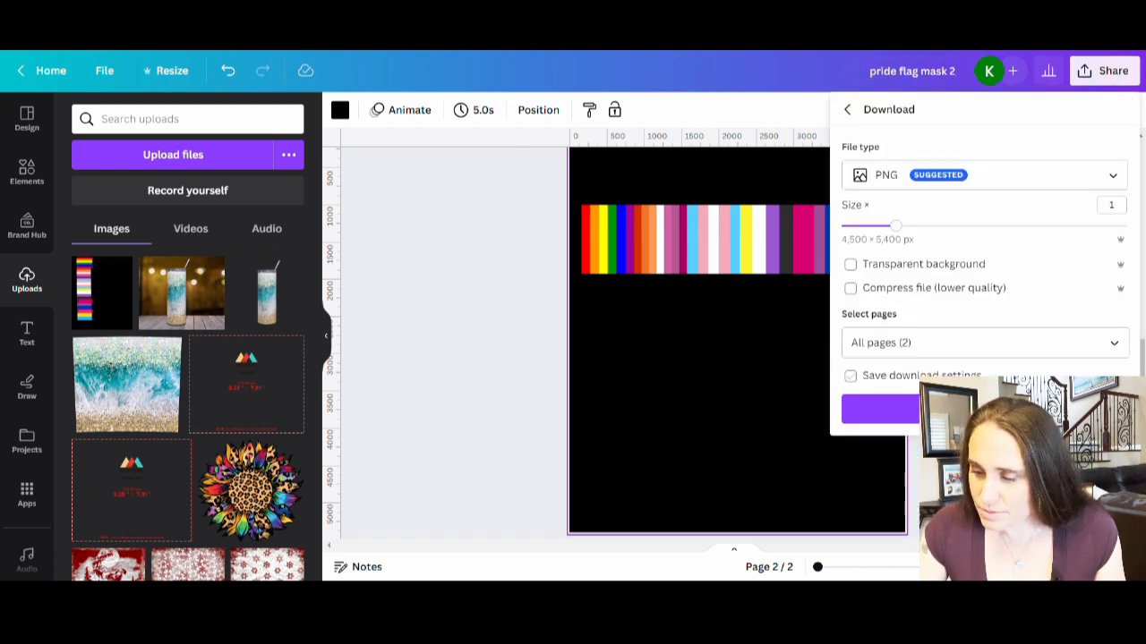
pyautogui.click(1113, 344)
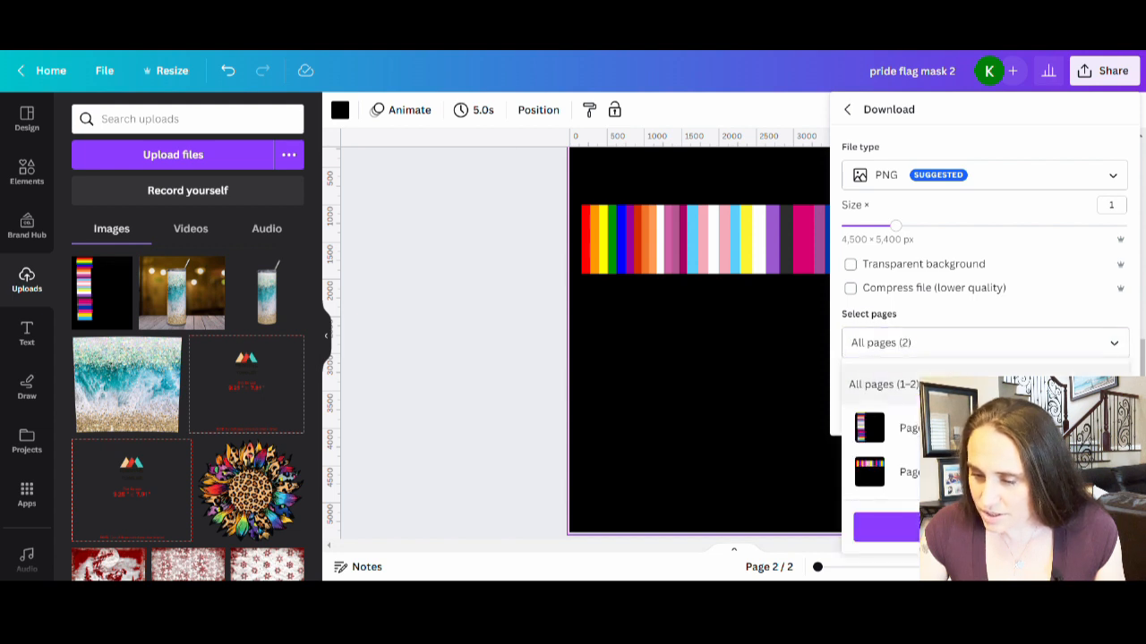
pyautogui.click(1107, 472)
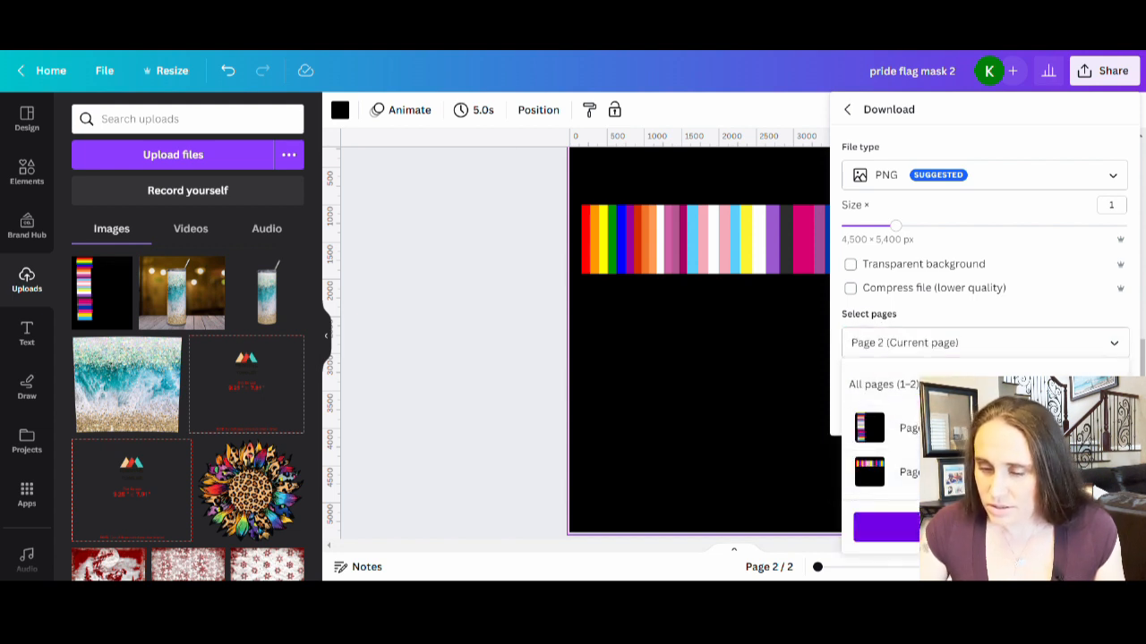
pyautogui.click(984, 528)
pyautogui.click(985, 409)
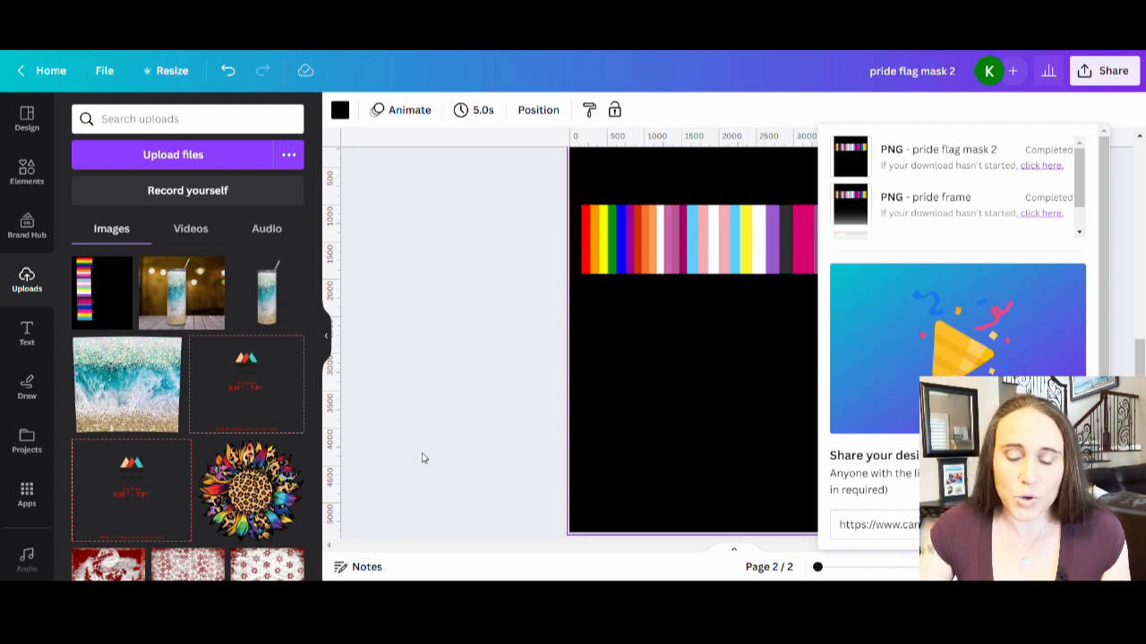
pyautogui.click(453, 363)
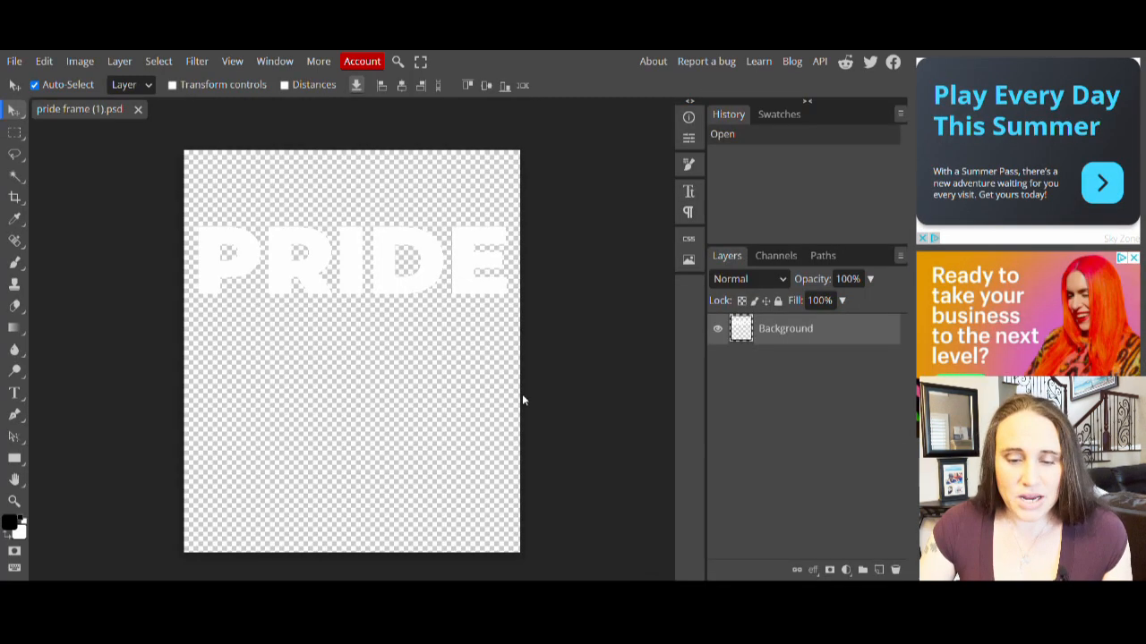
# Step: In Photopea, place the pride flag mask 2 image above the PRIDE text layer and apply it as a clipping mask
pyautogui.click(13, 62)
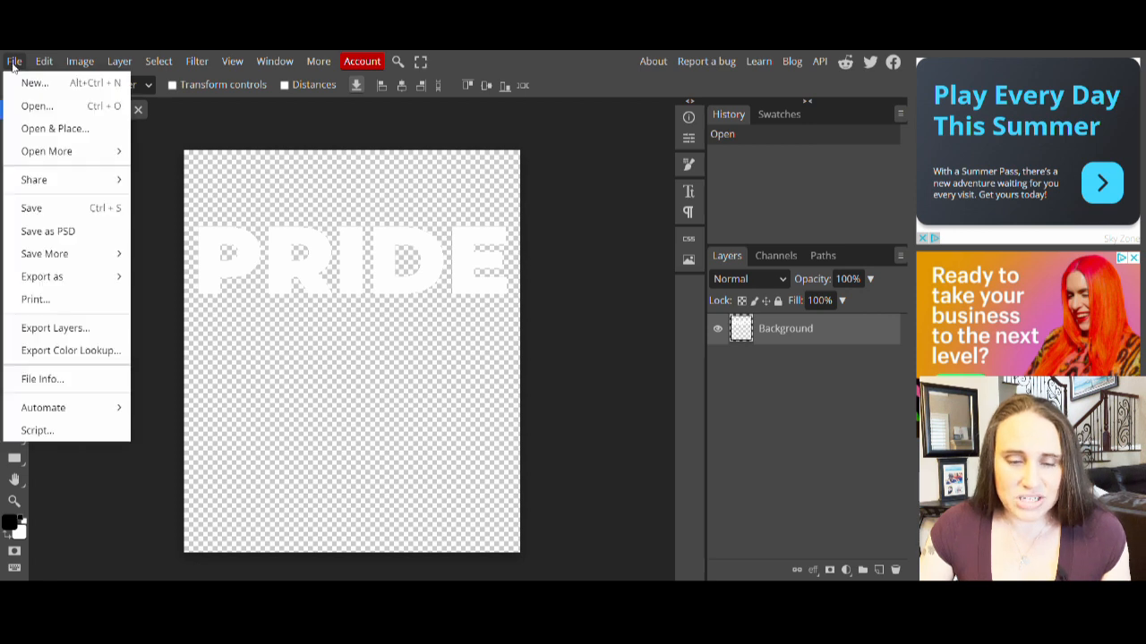
pyautogui.click(30, 130)
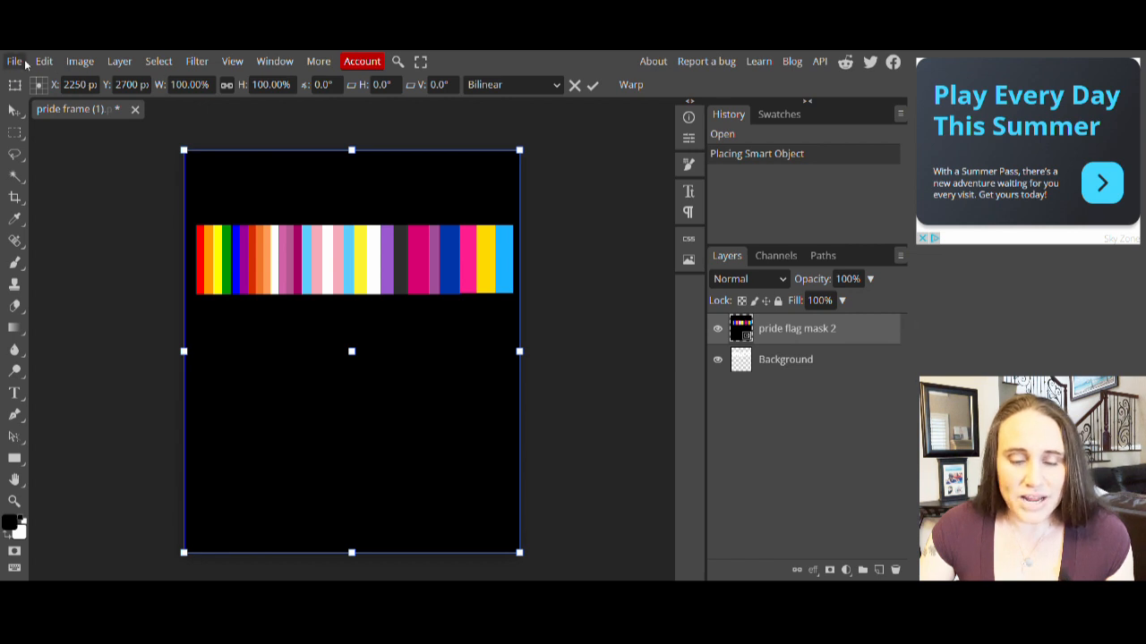
pyautogui.click(119, 60)
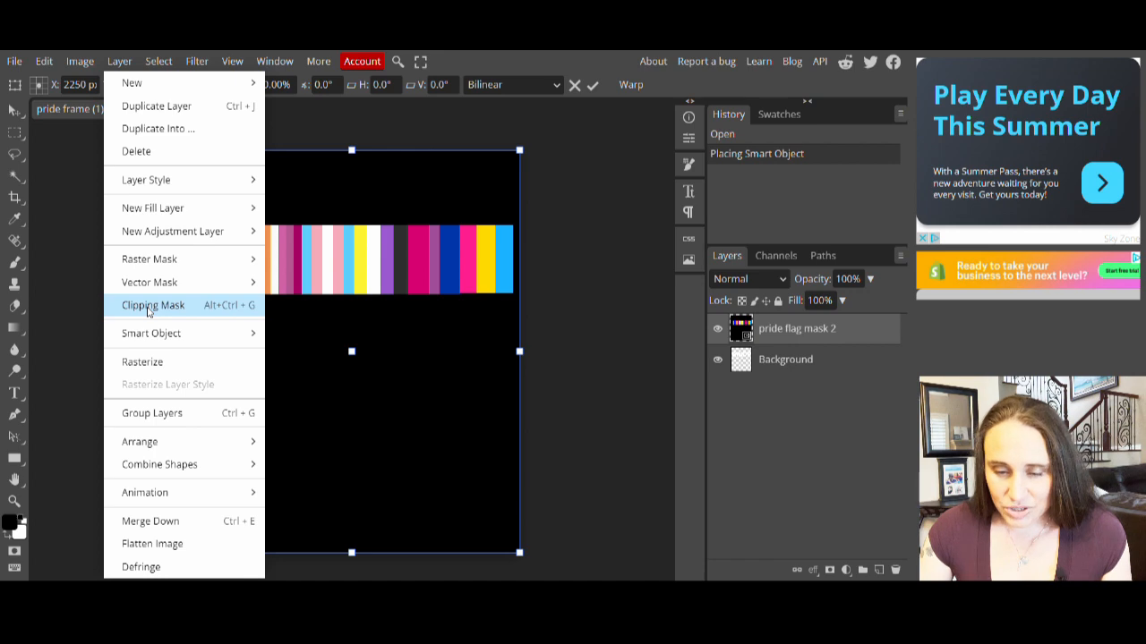
pyautogui.click(148, 307)
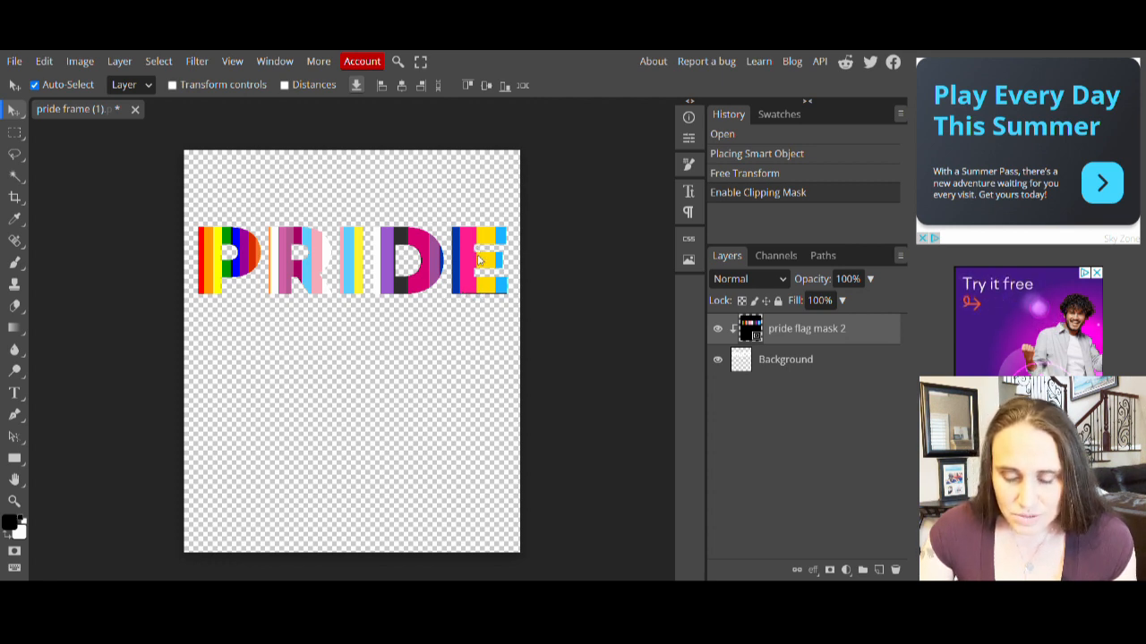
# Step: Export the clipped PRIDE design as a 4500 × 5400 px PNG named "pride flags"
pyautogui.click(13, 62)
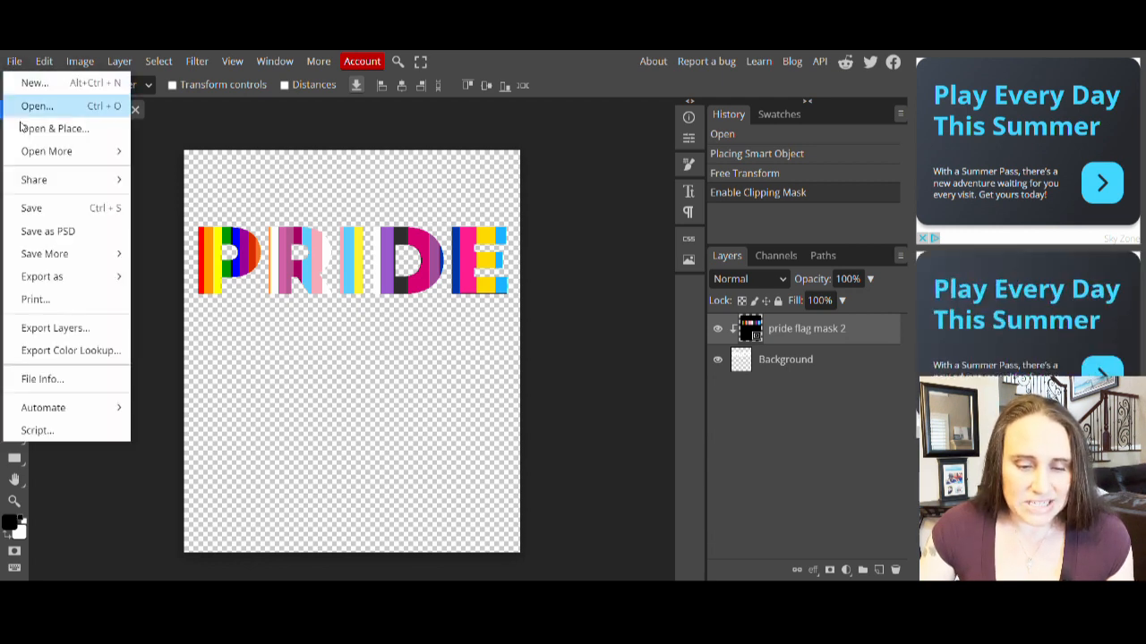
pyautogui.moveTo(52, 281)
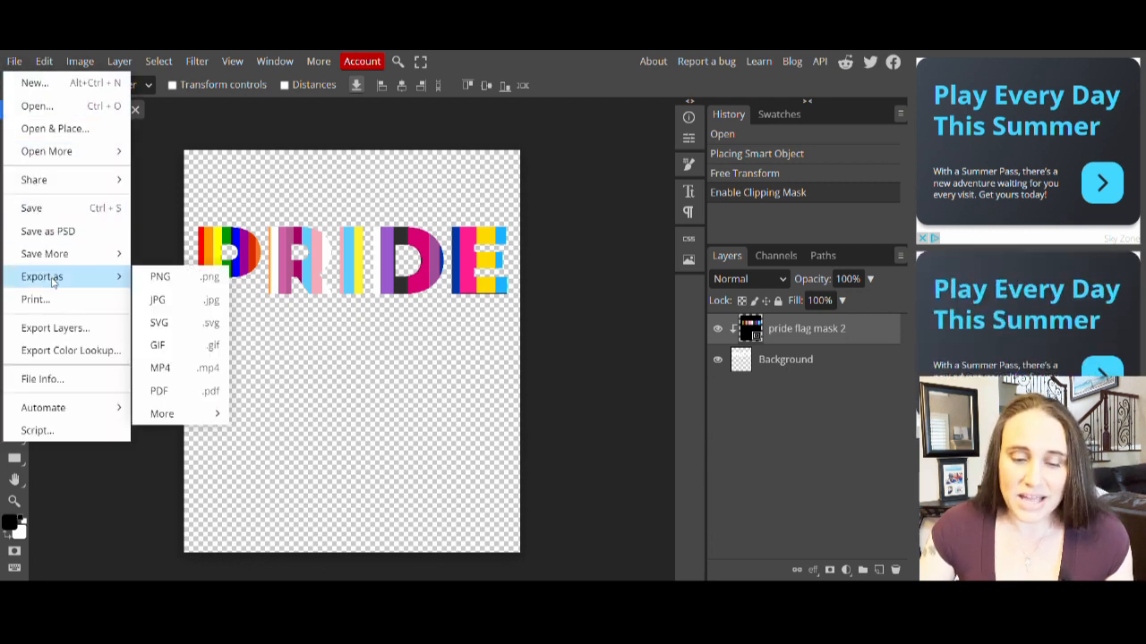
pyautogui.click(154, 280)
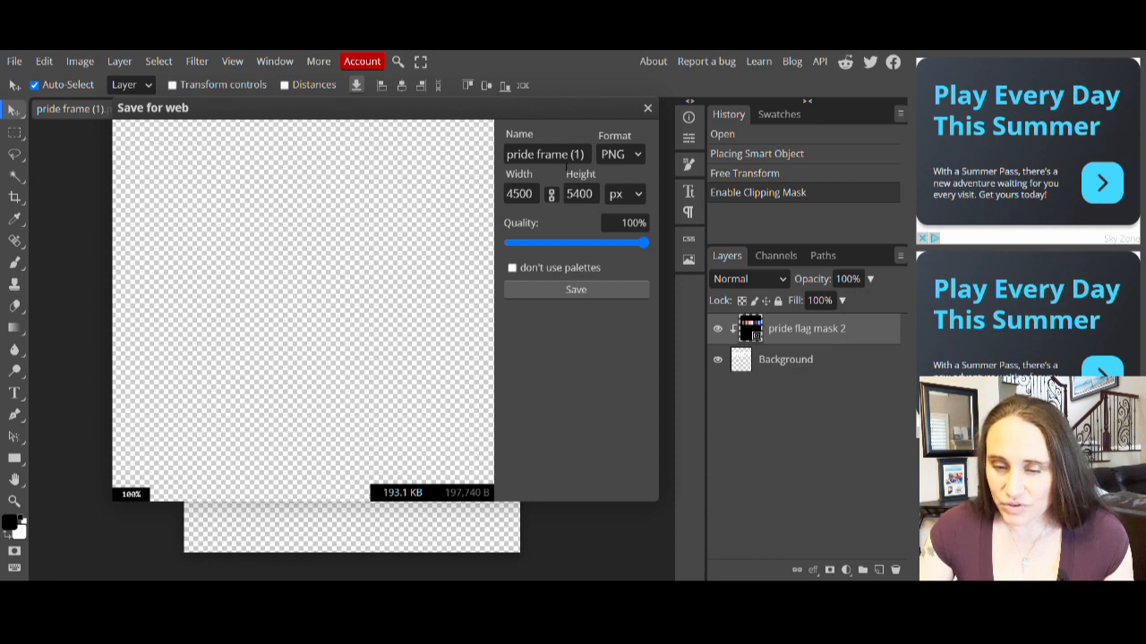
pyautogui.click(586, 155)
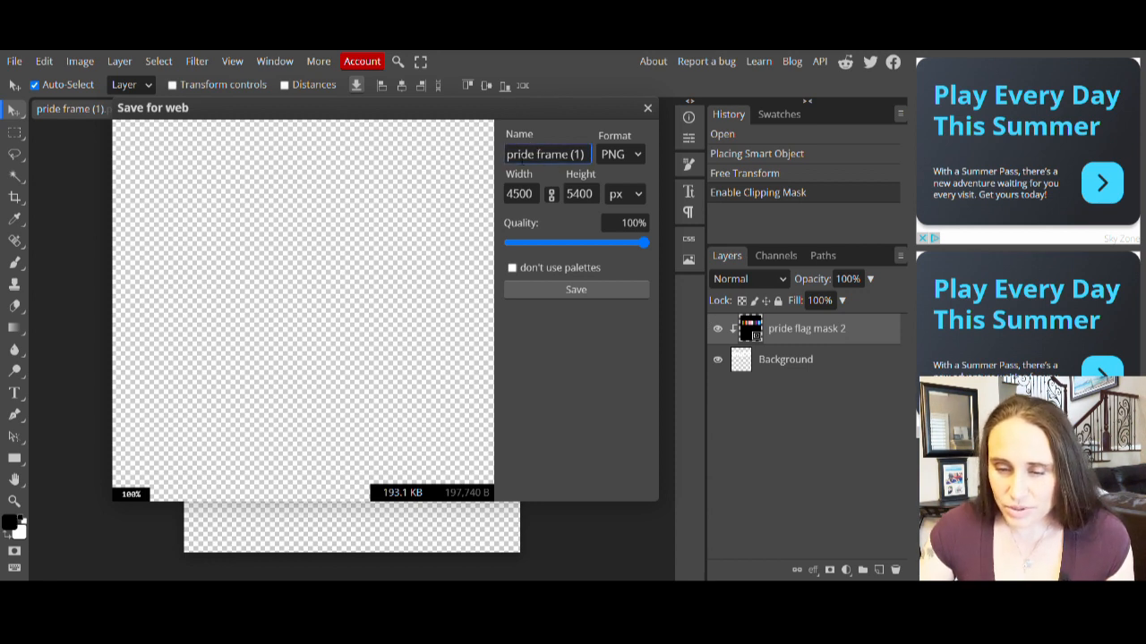
pyautogui.moveTo(536, 154); pyautogui.dragTo(660, 145)
pyautogui.press('BackSpace')
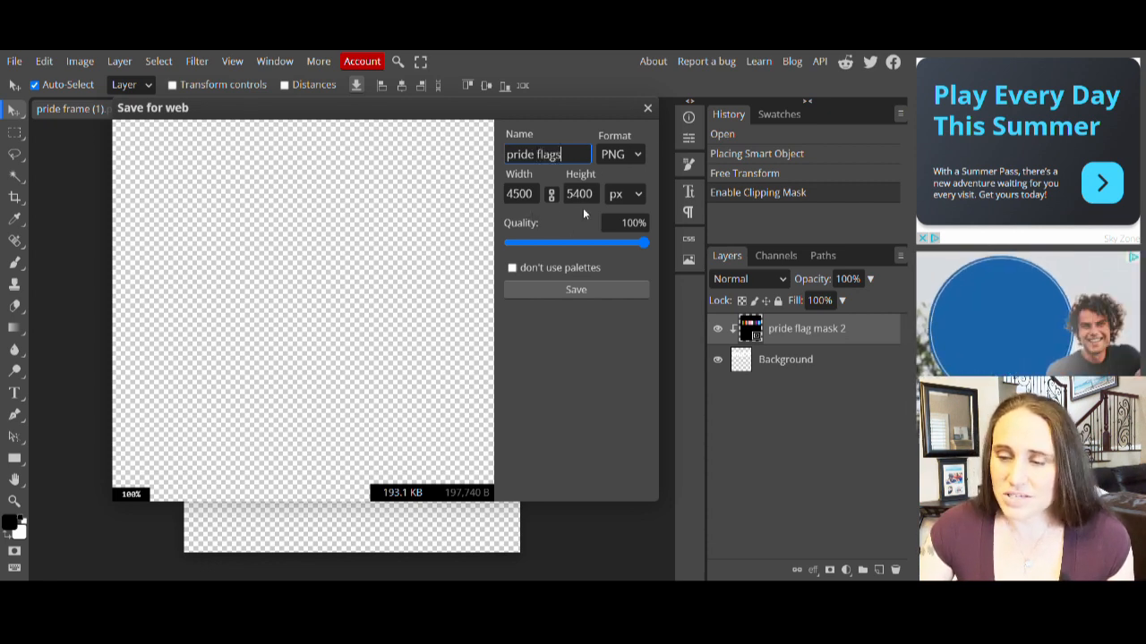
pyautogui.click(566, 291)
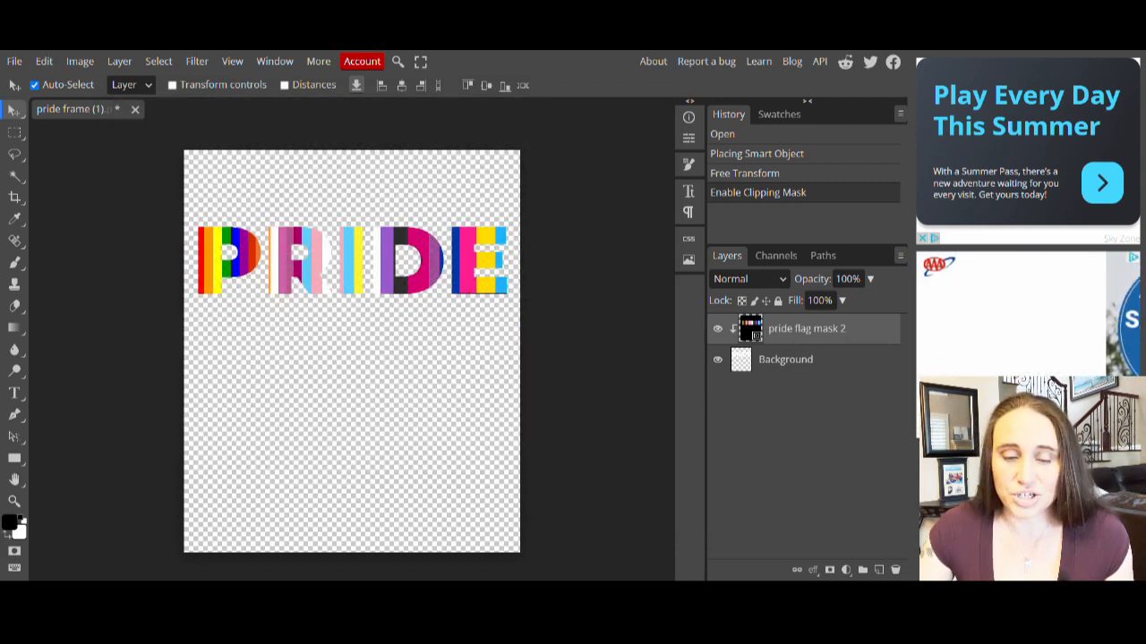
# Step: In Canva, upload the exported striped PRIDE image, add it to page 2 and place it below the flag strip
pyautogui.click(439, 14)
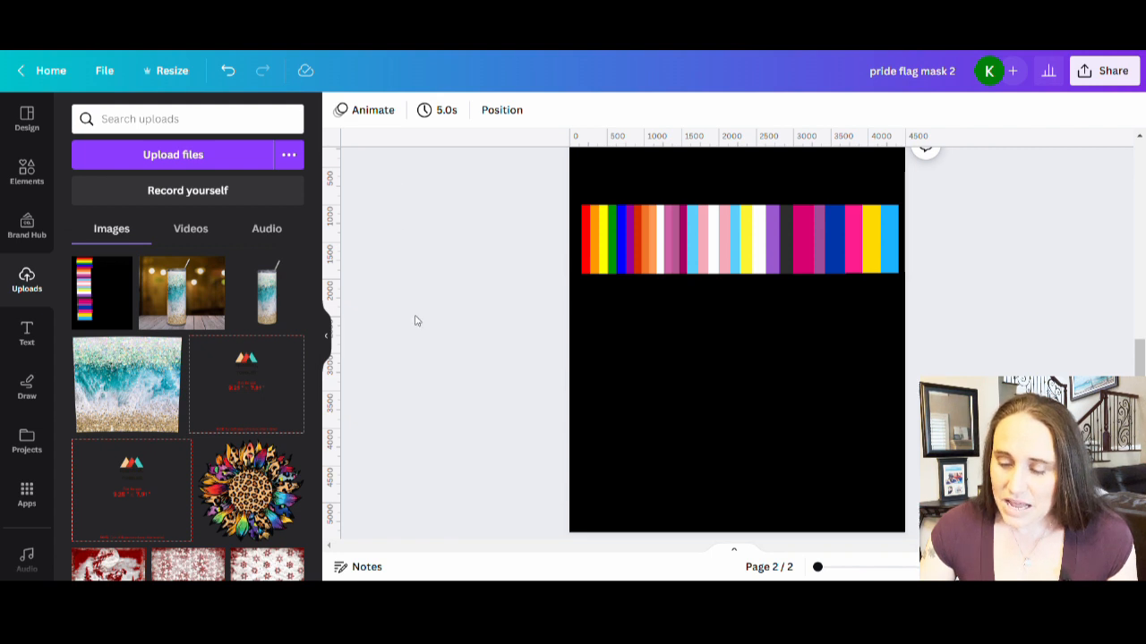
pyautogui.scroll(3, 683, 362)
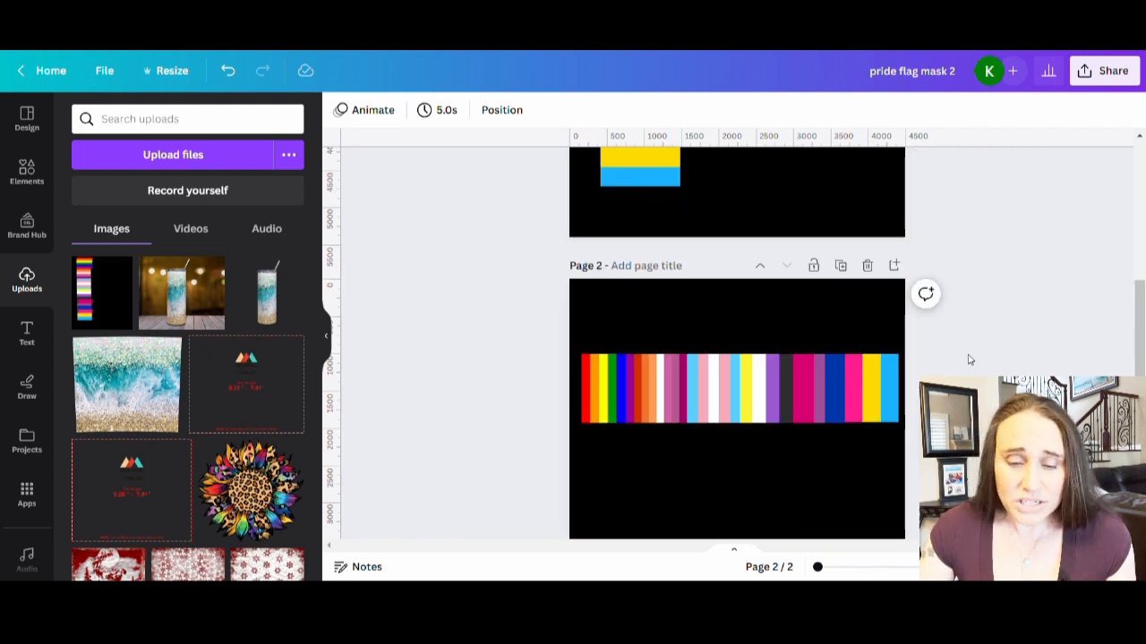
pyautogui.scroll(2, 967, 358)
pyautogui.scroll(-5, 692, 293)
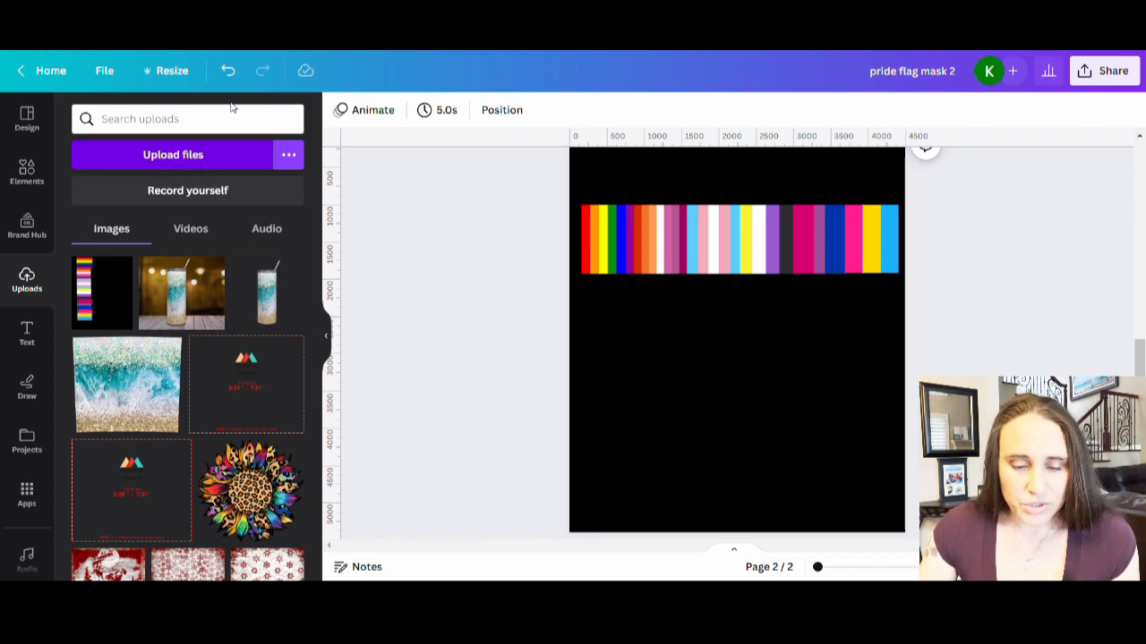
pyautogui.click(452, 311)
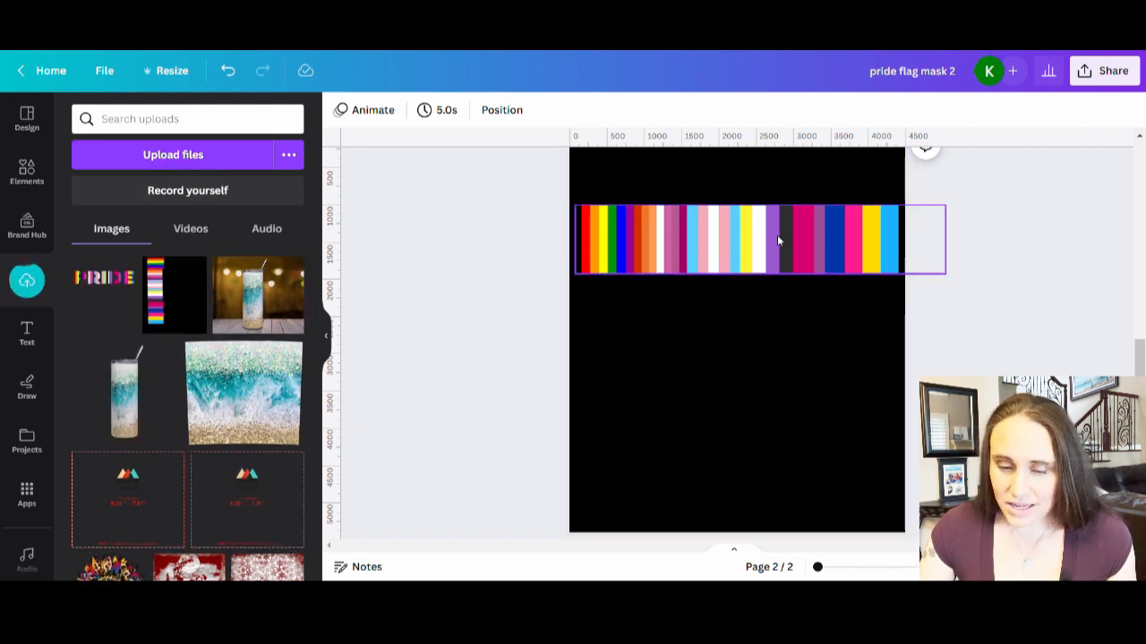
pyautogui.click(99, 295)
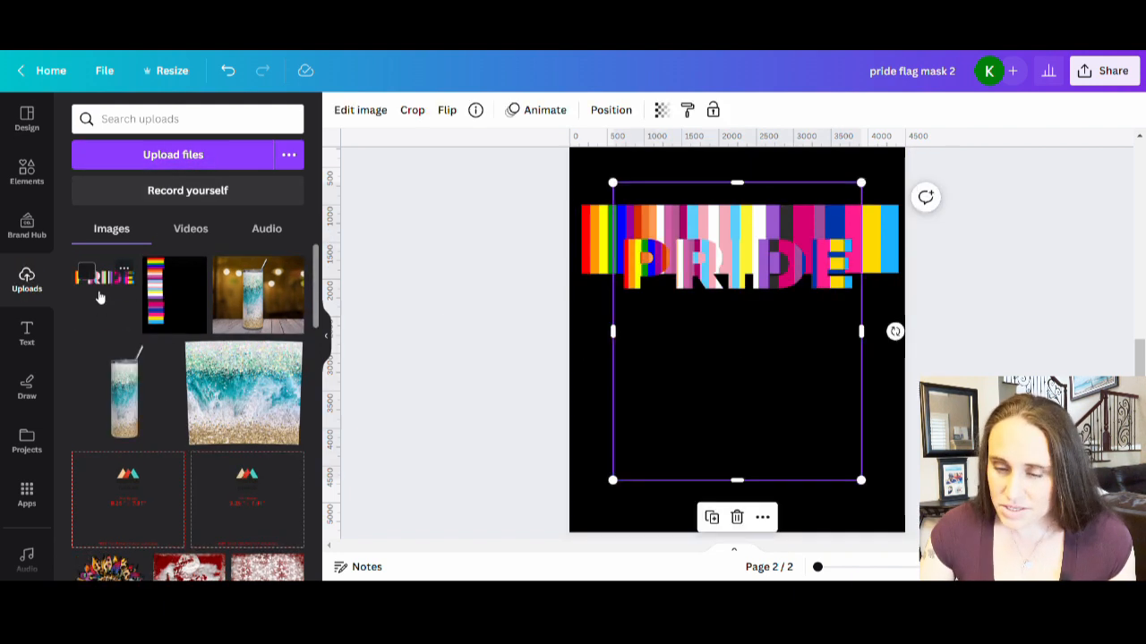
pyautogui.click(328, 340)
pyautogui.click(383, 348)
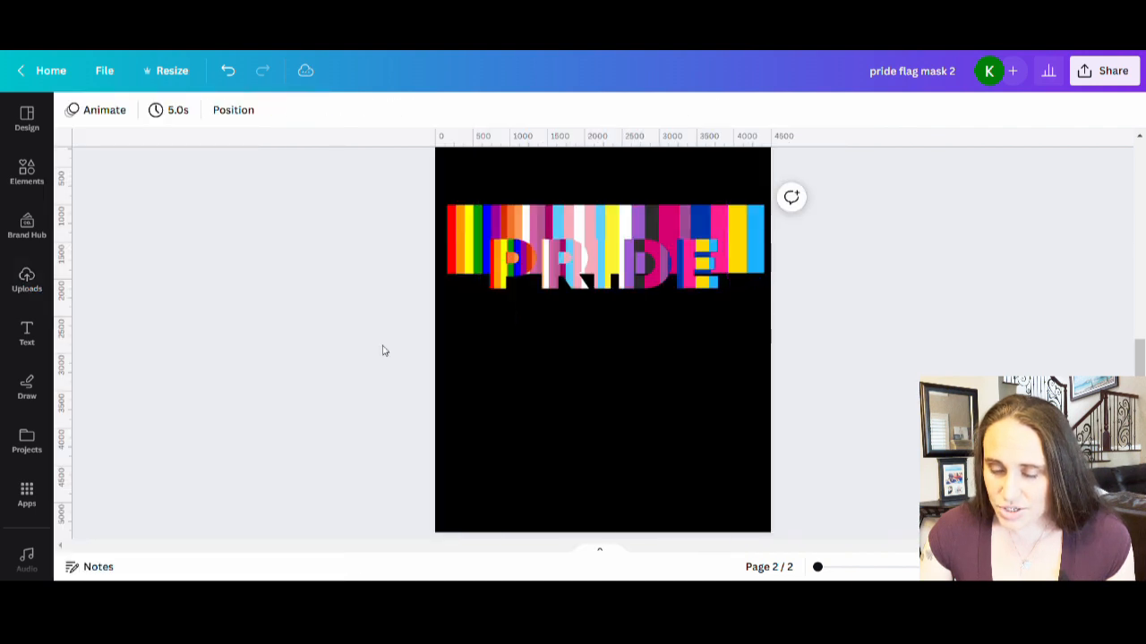
pyautogui.moveTo(556, 341); pyautogui.dragTo(571, 398)
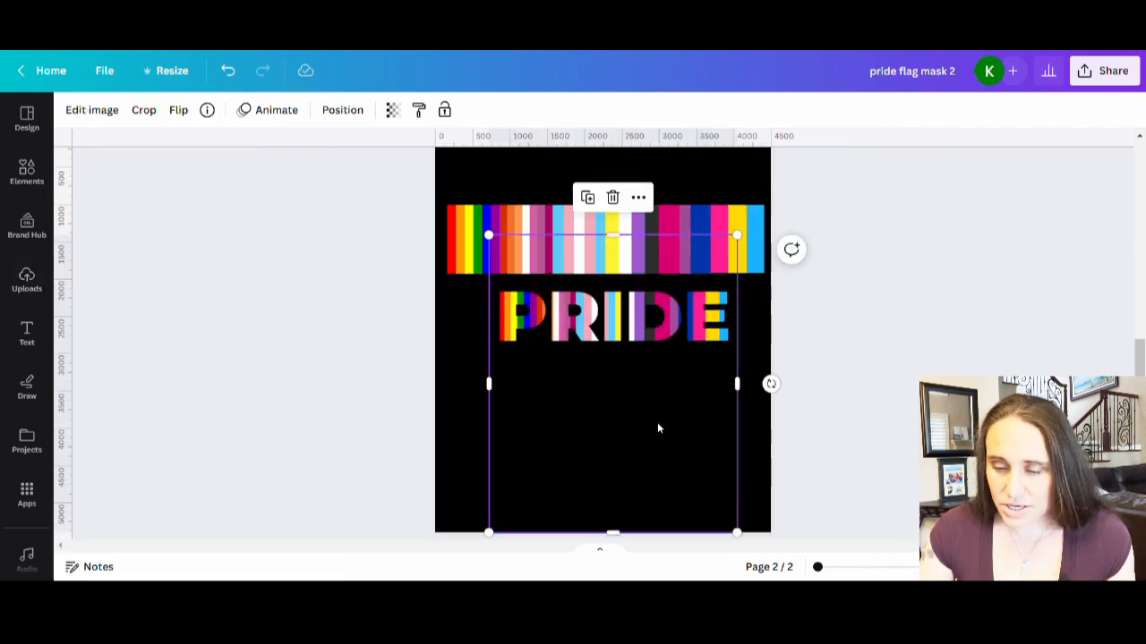
# Step: Move the flag strip and the white PRIDE text from page 2 onto page 1
pyautogui.scroll(1, 742, 414)
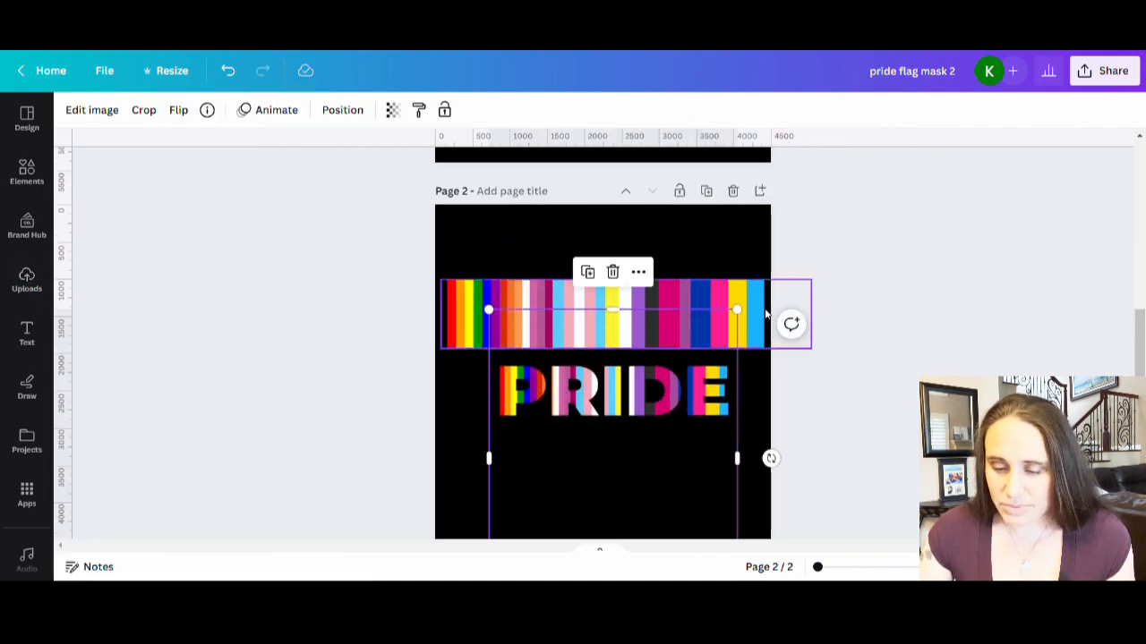
pyautogui.scroll(1, 765, 313)
pyautogui.moveTo(761, 380); pyautogui.dragTo(754, 128)
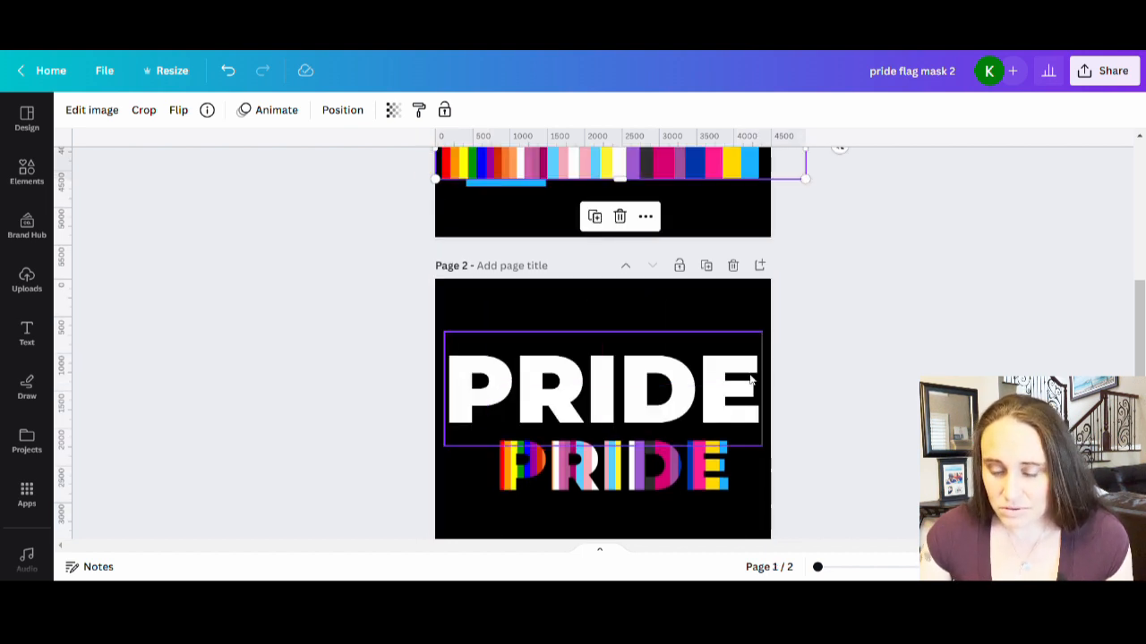
pyautogui.moveTo(752, 369); pyautogui.dragTo(750, 121)
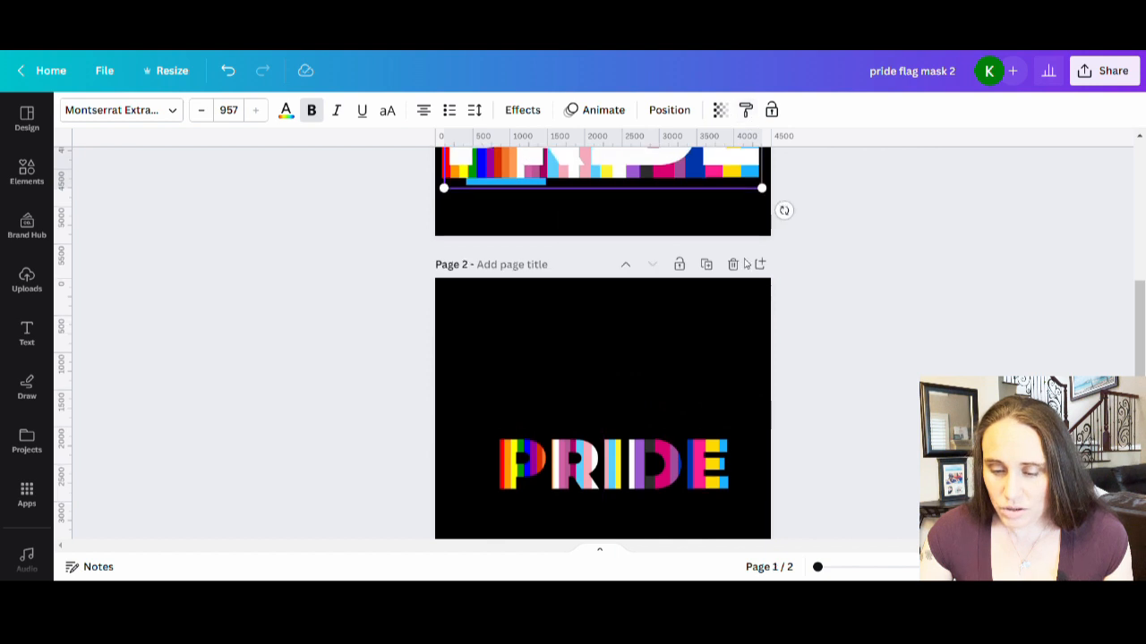
# Step: Crop the empty space above and below the striped PRIDE lettering and enlarge the image to nearly the page width
pyautogui.scroll(-1, 716, 309)
pyautogui.moveTo(647, 405); pyautogui.dragTo(638, 351)
pyautogui.scroll(-1, 598, 427)
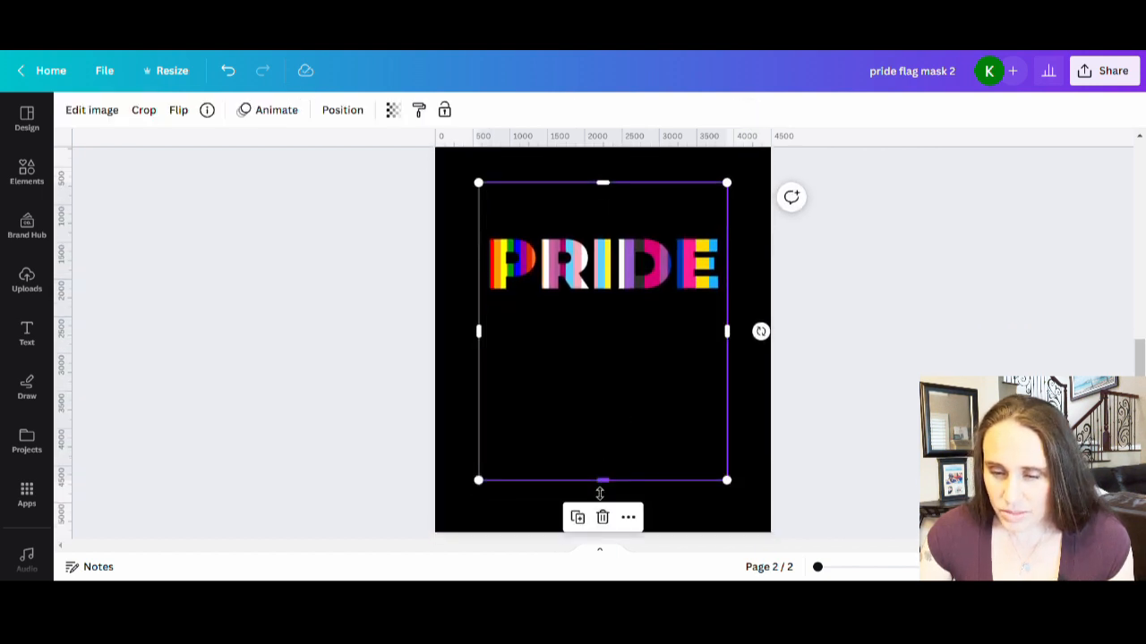
pyautogui.moveTo(611, 472); pyautogui.dragTo(605, 310)
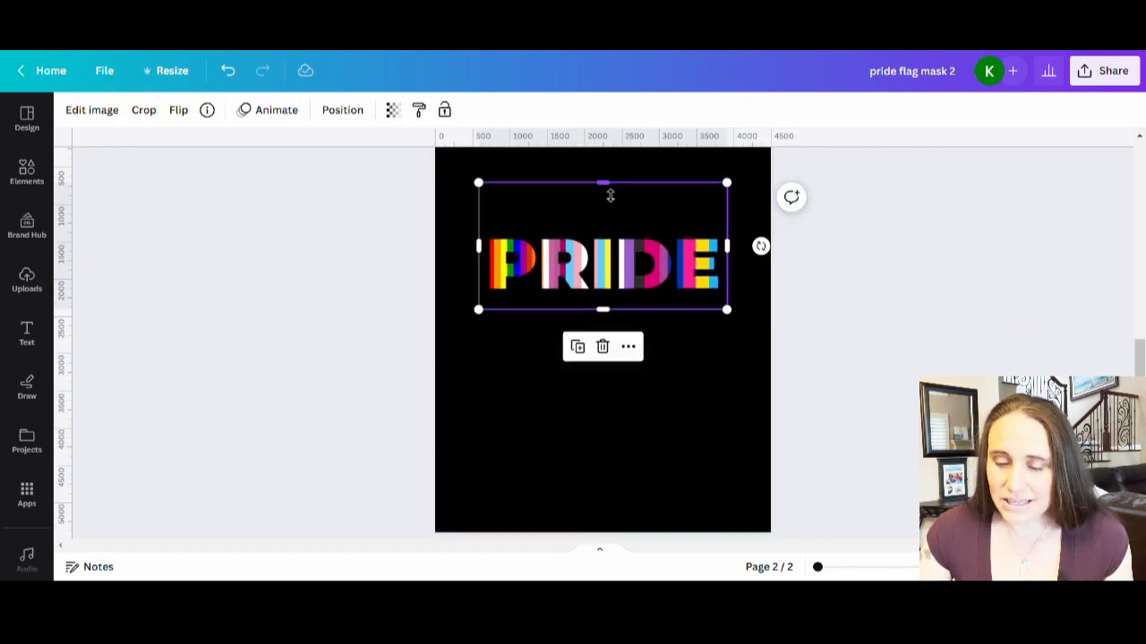
pyautogui.moveTo(608, 192); pyautogui.dragTo(573, 240)
pyautogui.click(642, 432)
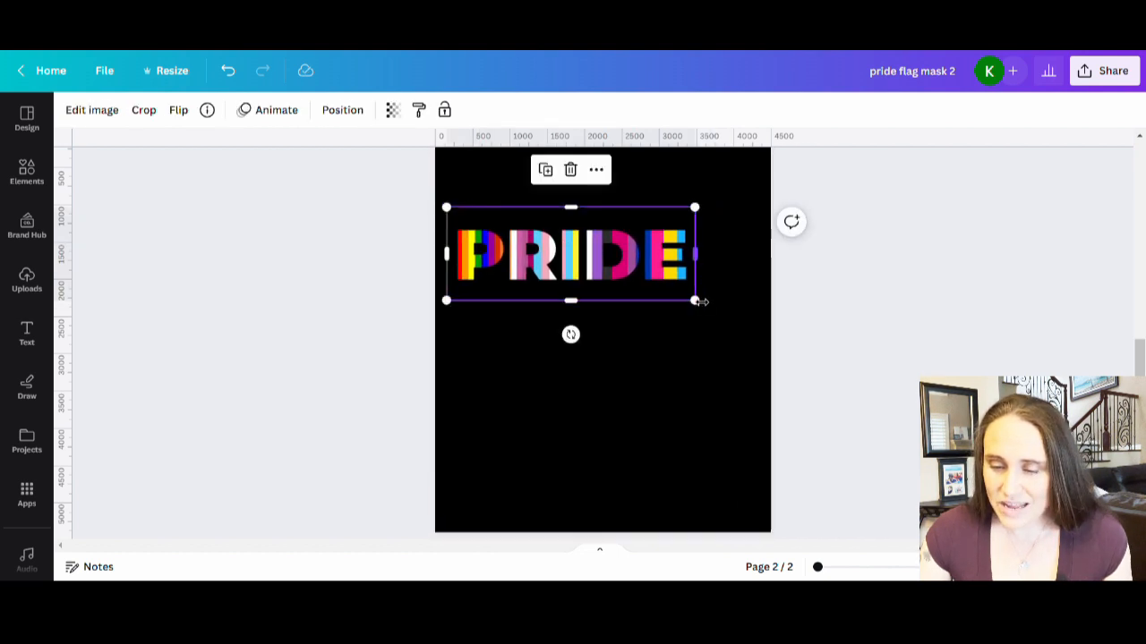
pyautogui.moveTo(700, 302); pyautogui.dragTo(763, 353)
pyautogui.click(683, 420)
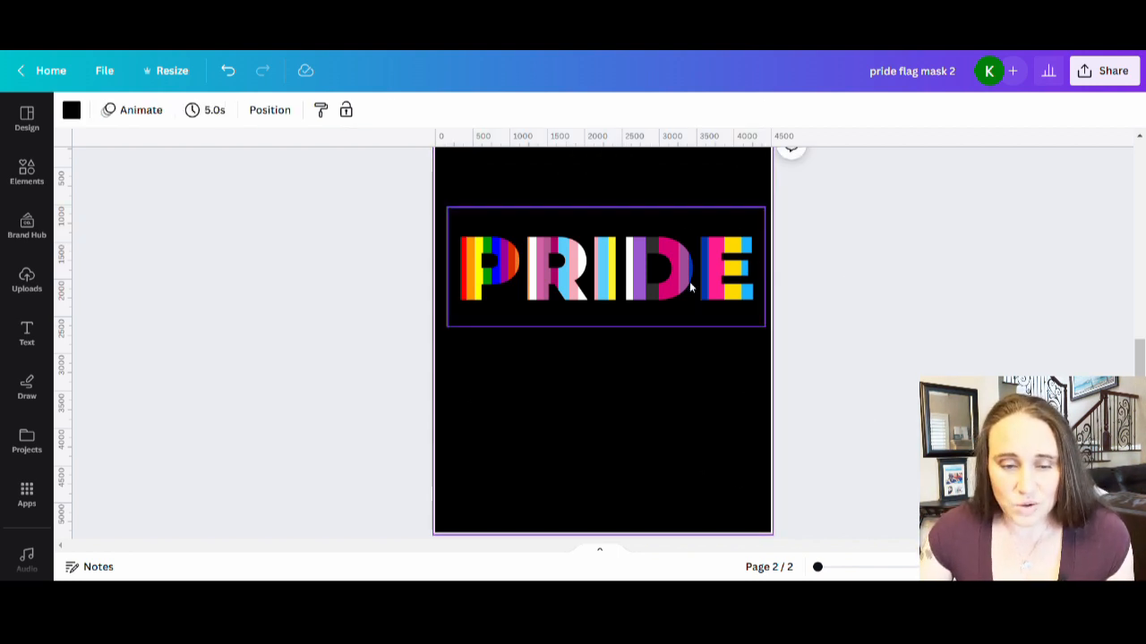
# Step: Add a Glow shadow to the striped PRIDE image and set its color to white
pyautogui.click(578, 286)
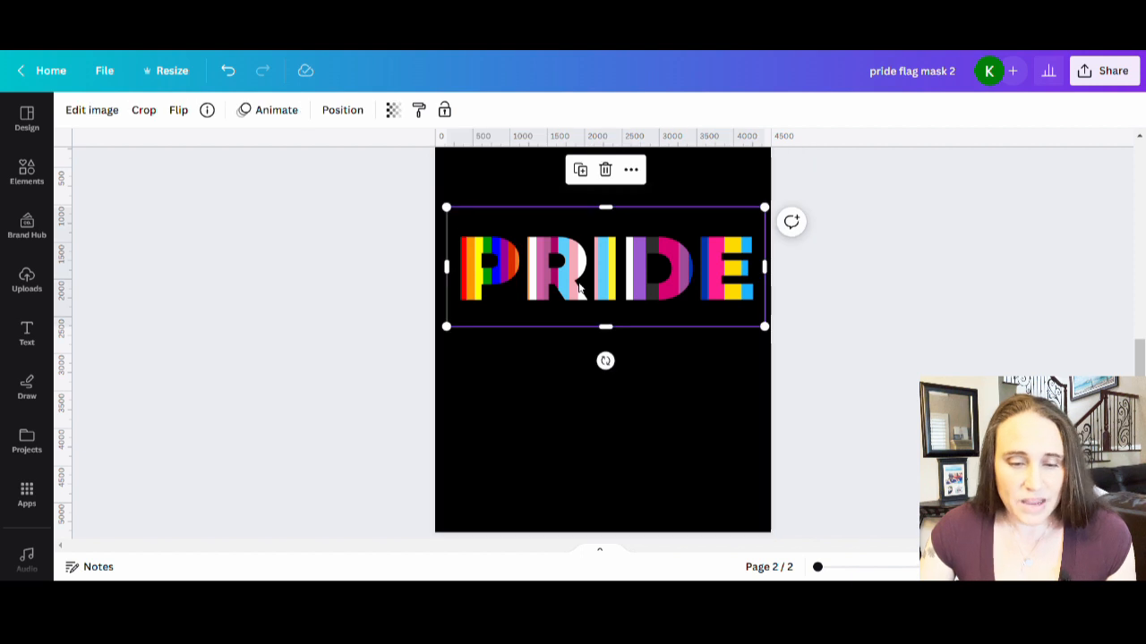
pyautogui.click(79, 110)
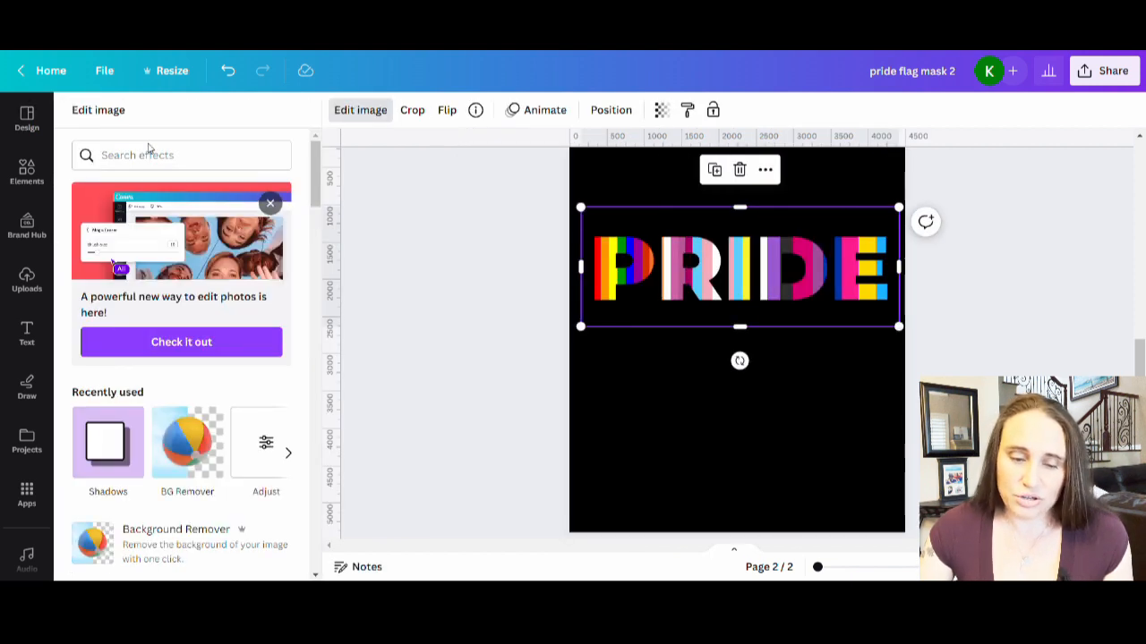
pyautogui.scroll(-3, 179, 268)
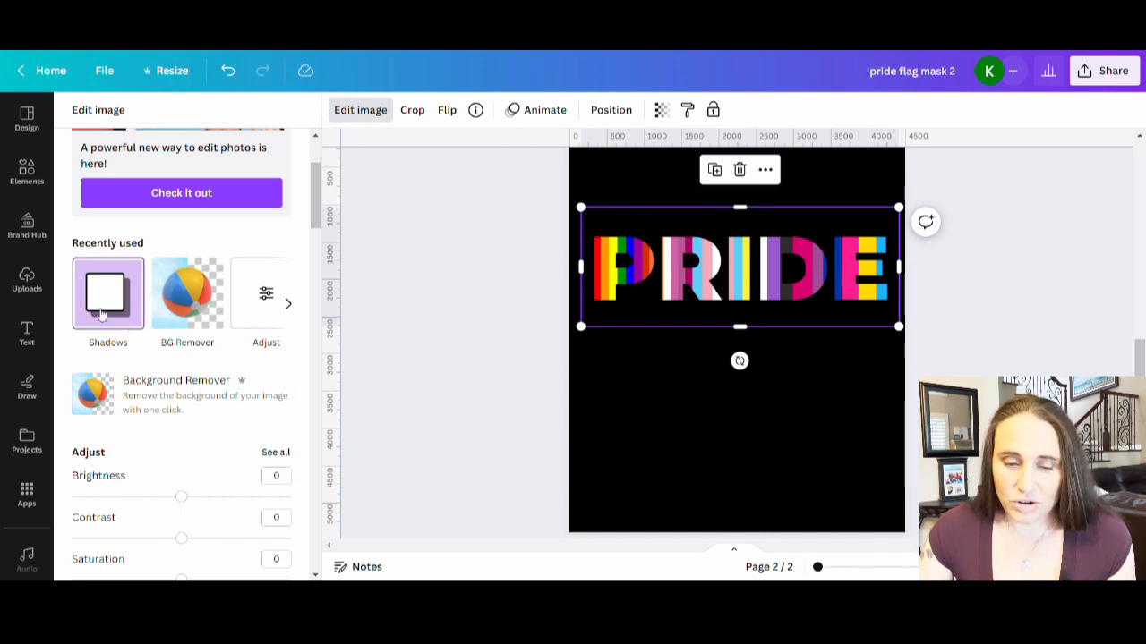
pyautogui.click(101, 313)
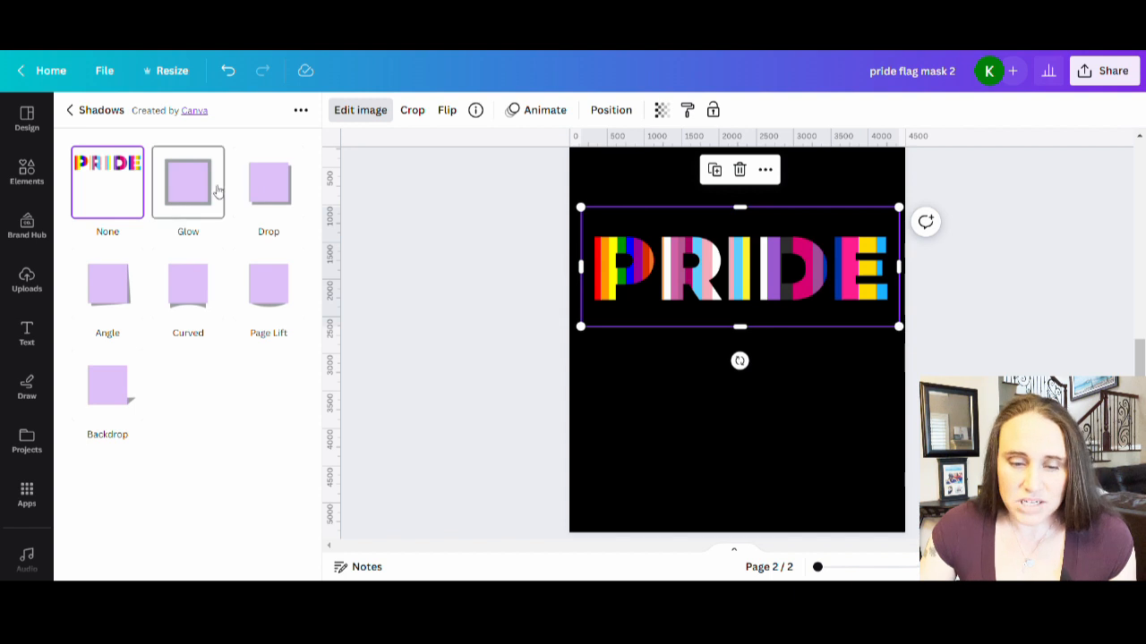
pyautogui.click(188, 186)
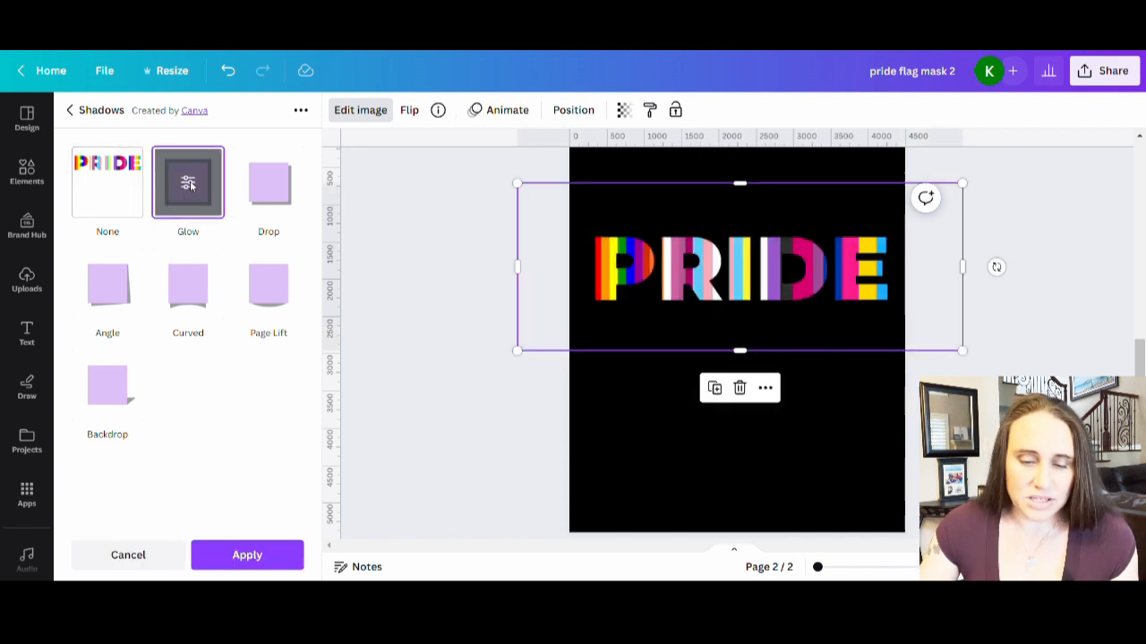
pyautogui.click(189, 184)
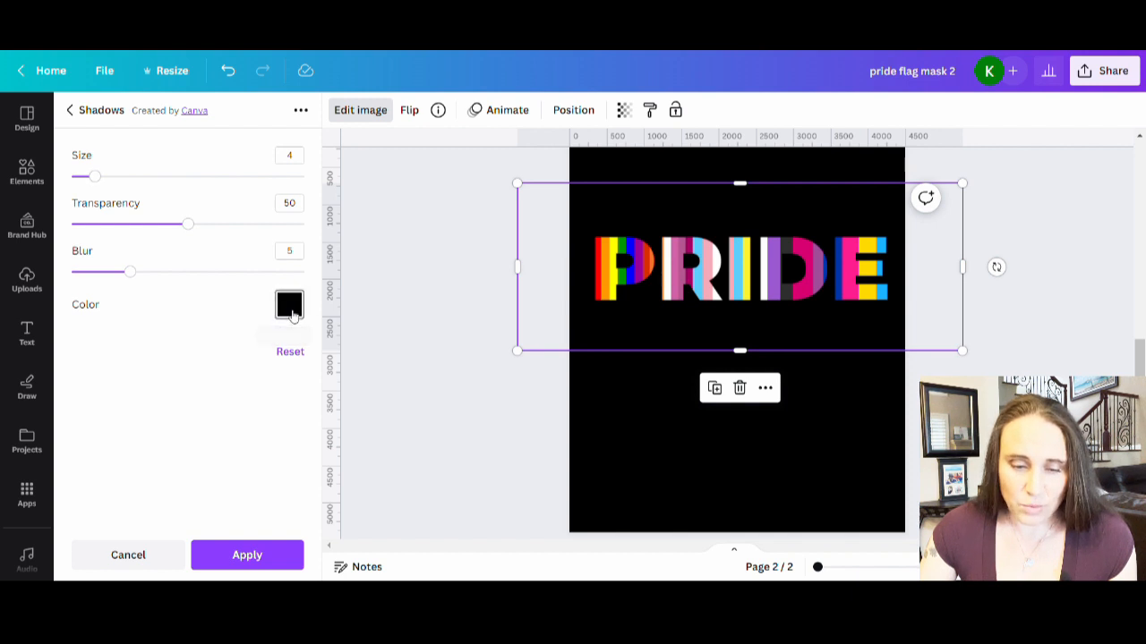
pyautogui.click(293, 315)
pyautogui.click(336, 430)
pyautogui.click(149, 394)
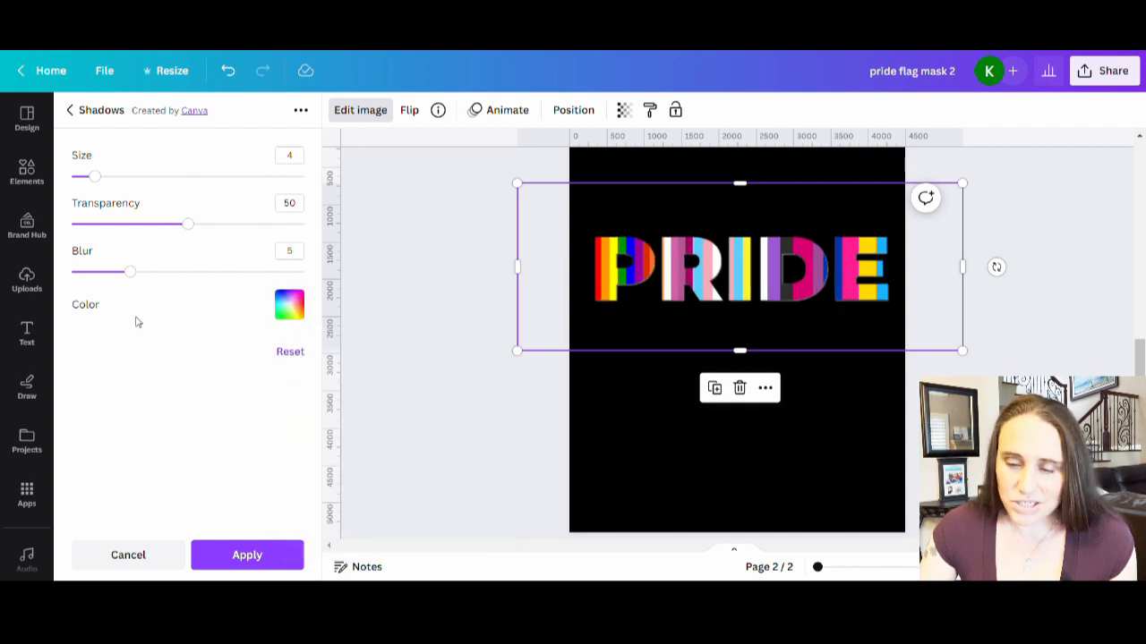
# Step: Set the glow's blur to 0, transparency to 100 and size to 20, and apply the shadow
pyautogui.moveTo(130, 271); pyautogui.dragTo(72, 271)
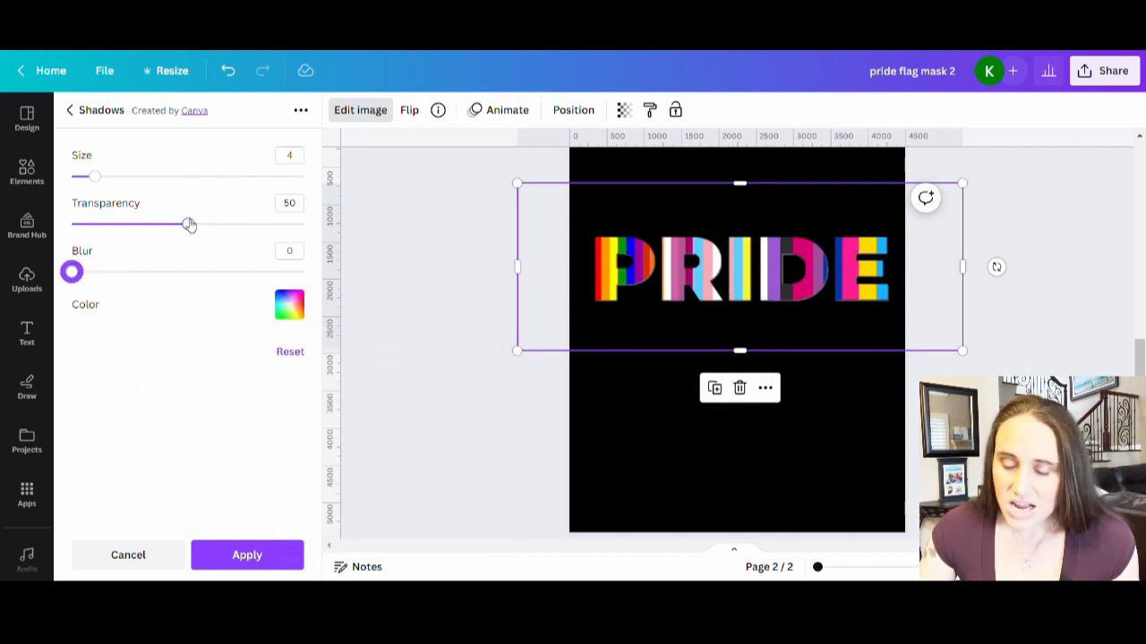
pyautogui.moveTo(188, 224); pyautogui.dragTo(304, 224)
pyautogui.moveTo(95, 176); pyautogui.dragTo(198, 177)
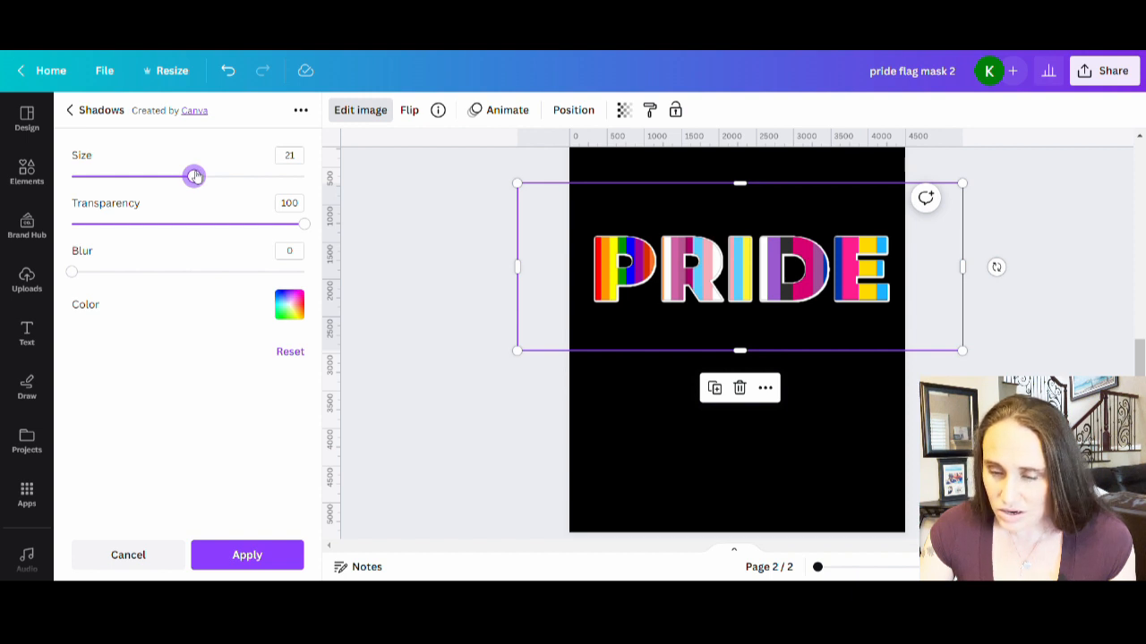
pyautogui.moveTo(194, 175); pyautogui.dragTo(187, 175)
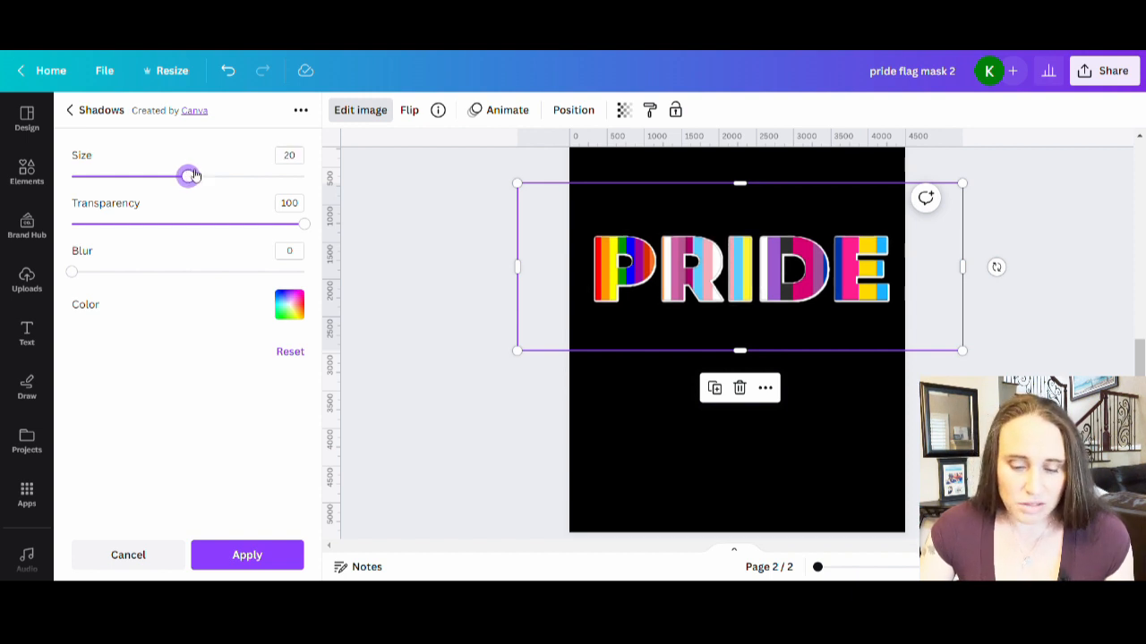
pyautogui.click(247, 555)
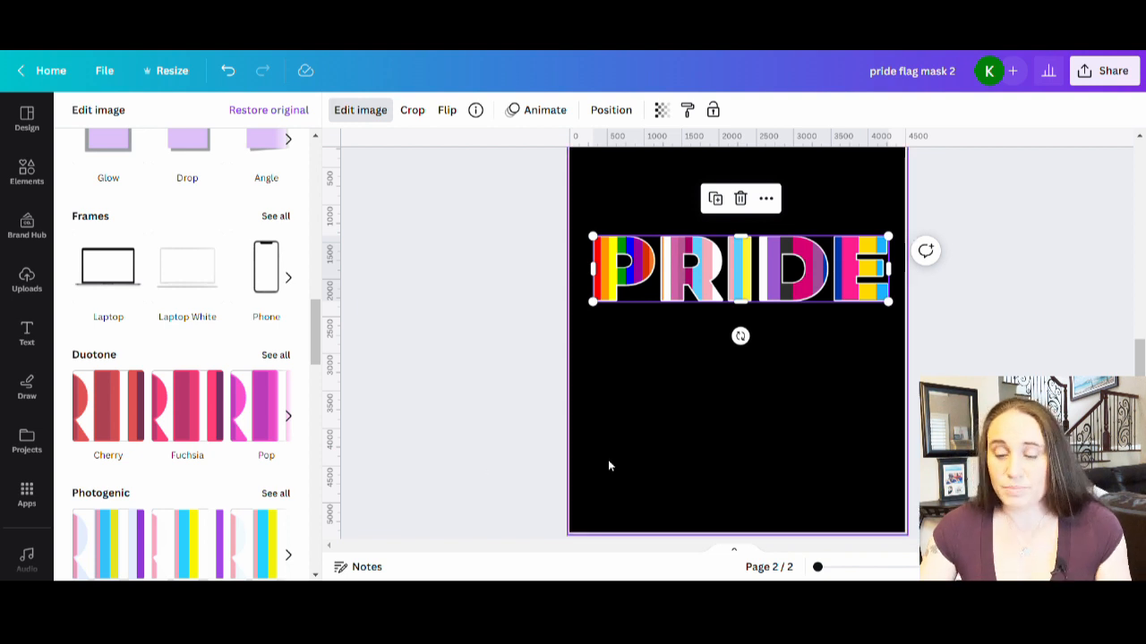
# Step: Center the outlined PRIDE image horizontally and move it slightly lower on page 2
pyautogui.click(661, 462)
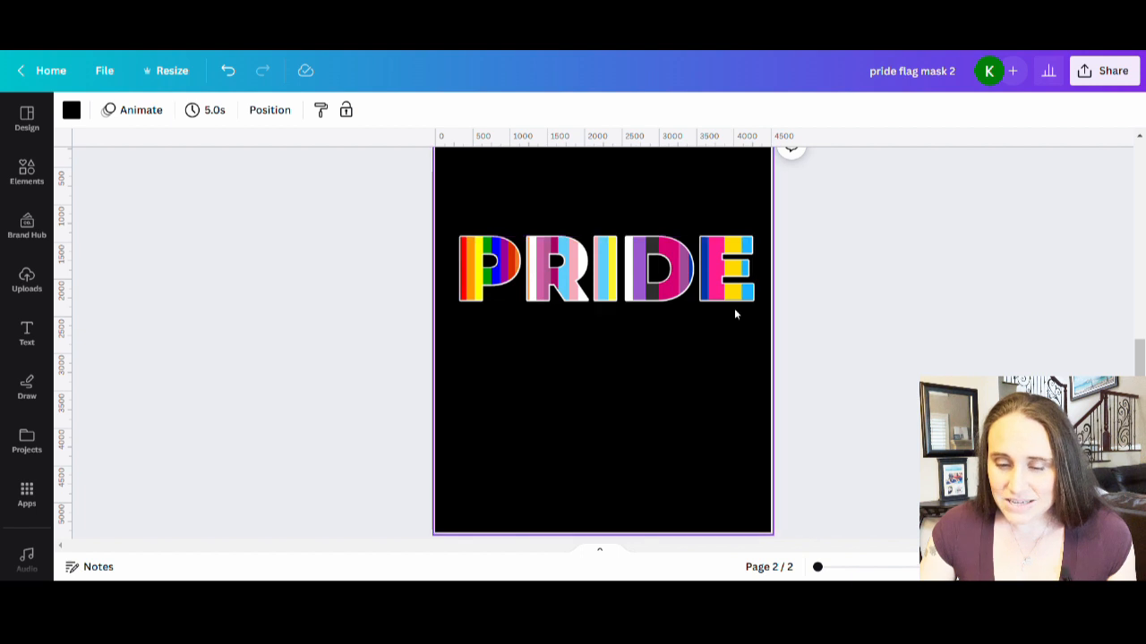
pyautogui.scroll(1, 668, 390)
pyautogui.moveTo(658, 357)
pyautogui.mouseDown()
pyautogui.moveTo(662, 342)
pyautogui.moveTo(660, 368)
pyautogui.mouseUp()
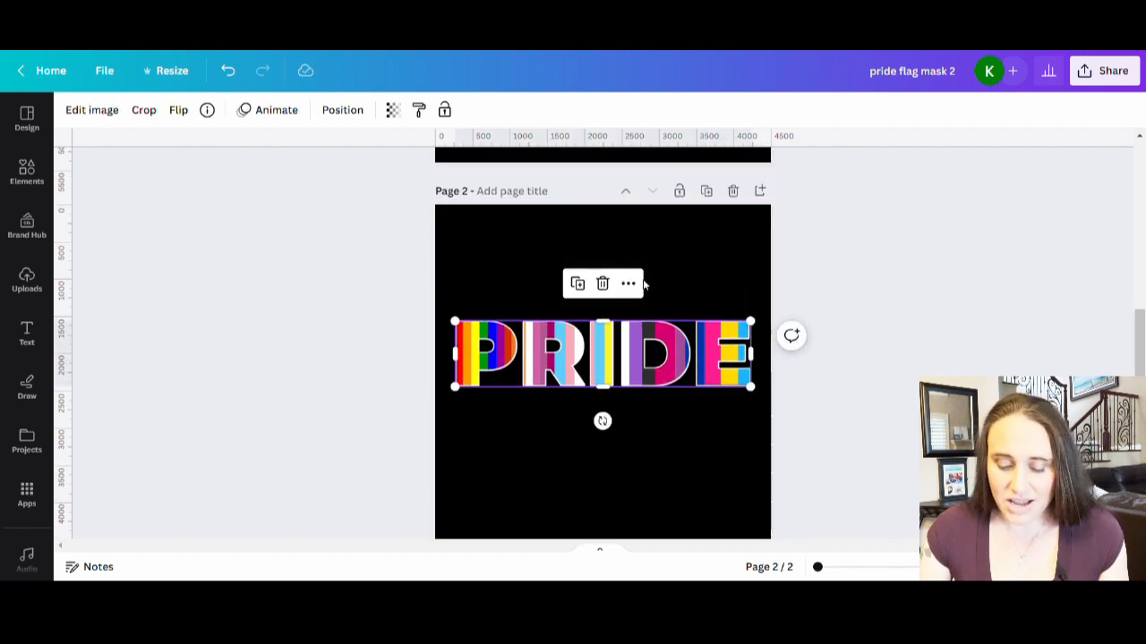
pyautogui.click(678, 273)
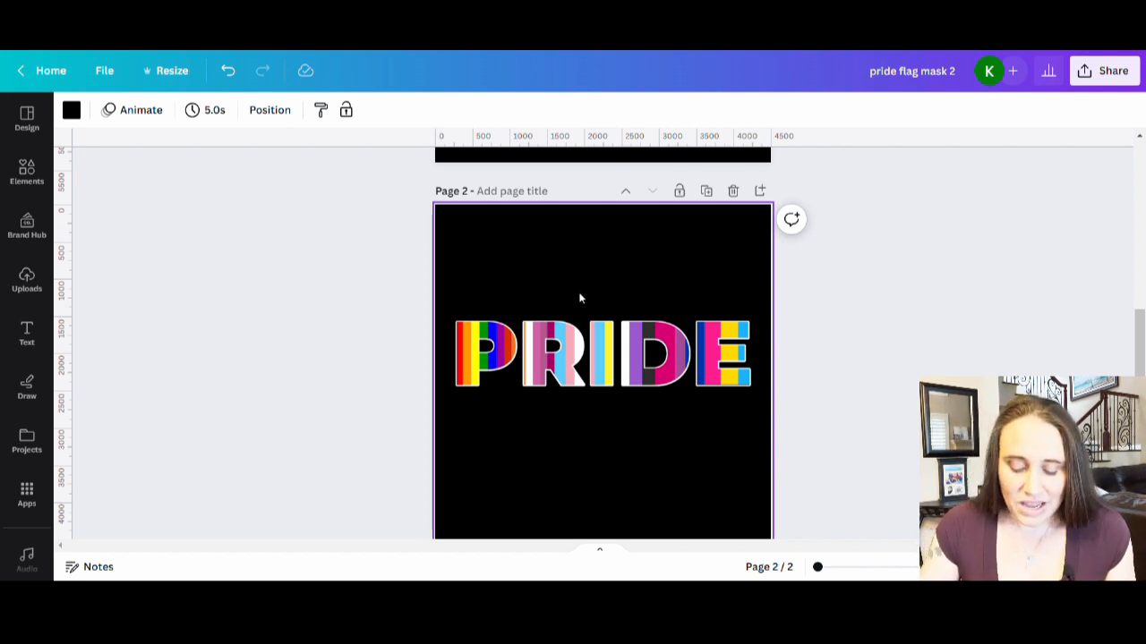
# Step: Add a text element reading "Happy" on page 2 and enlarge it to nearly the full page width
pyautogui.press('t')
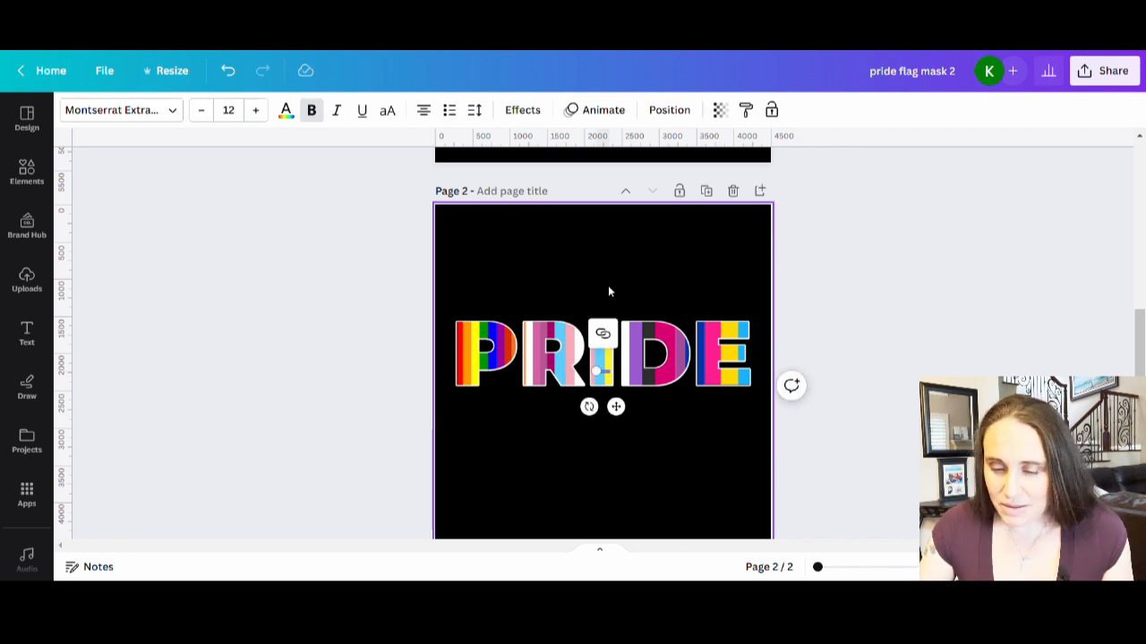
pyautogui.click(602, 363)
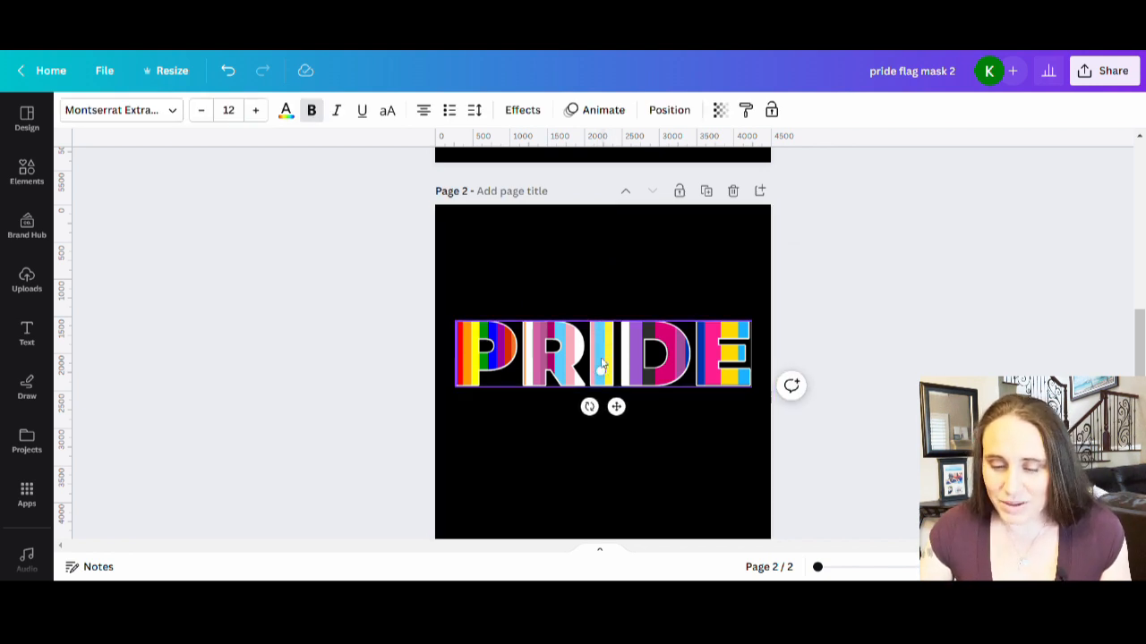
pyautogui.moveTo(605, 380); pyautogui.dragTo(440, 427)
pyautogui.moveTo(606, 373); pyautogui.dragTo(781, 328)
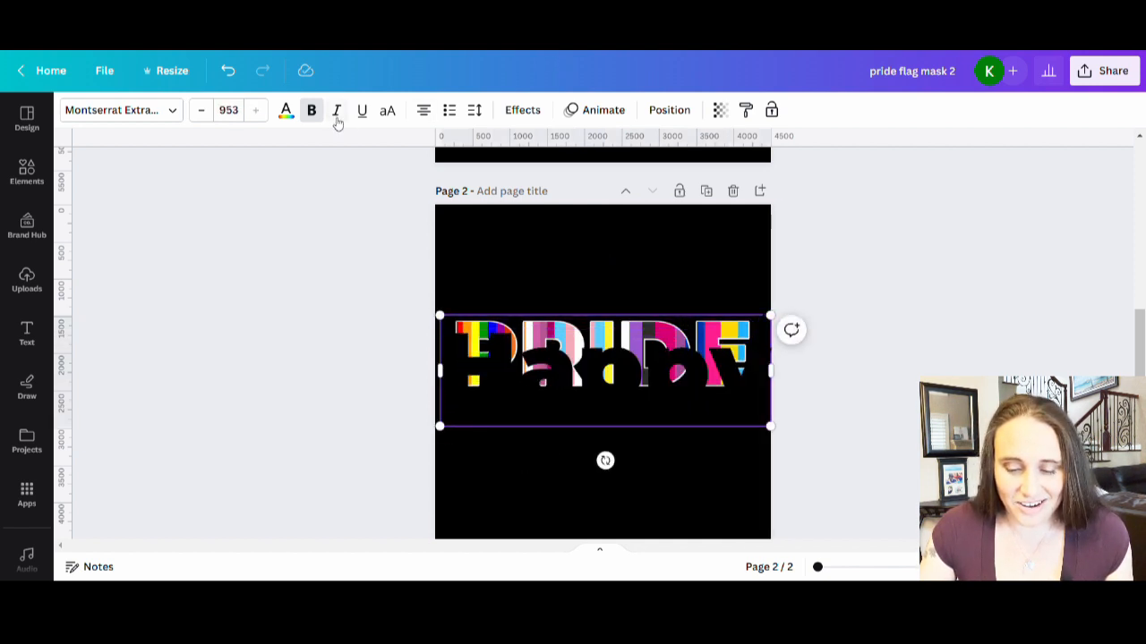
# Step: Color the "Happy" text white and place it above the PRIDE lettering at font size 790
pyautogui.click(287, 112)
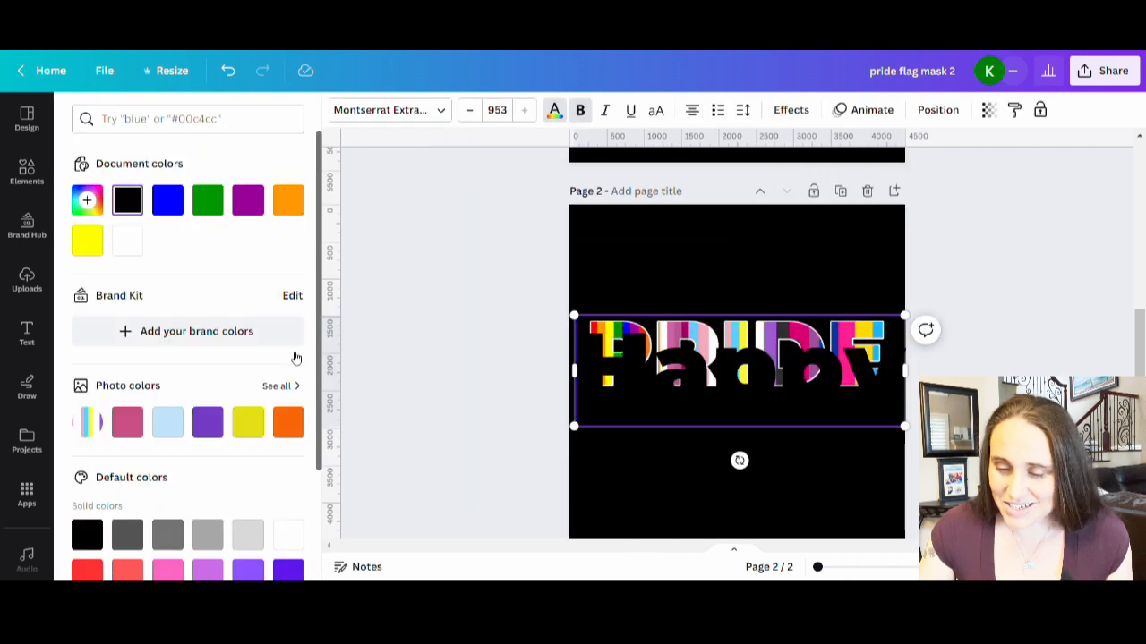
pyautogui.click(280, 531)
pyautogui.click(805, 509)
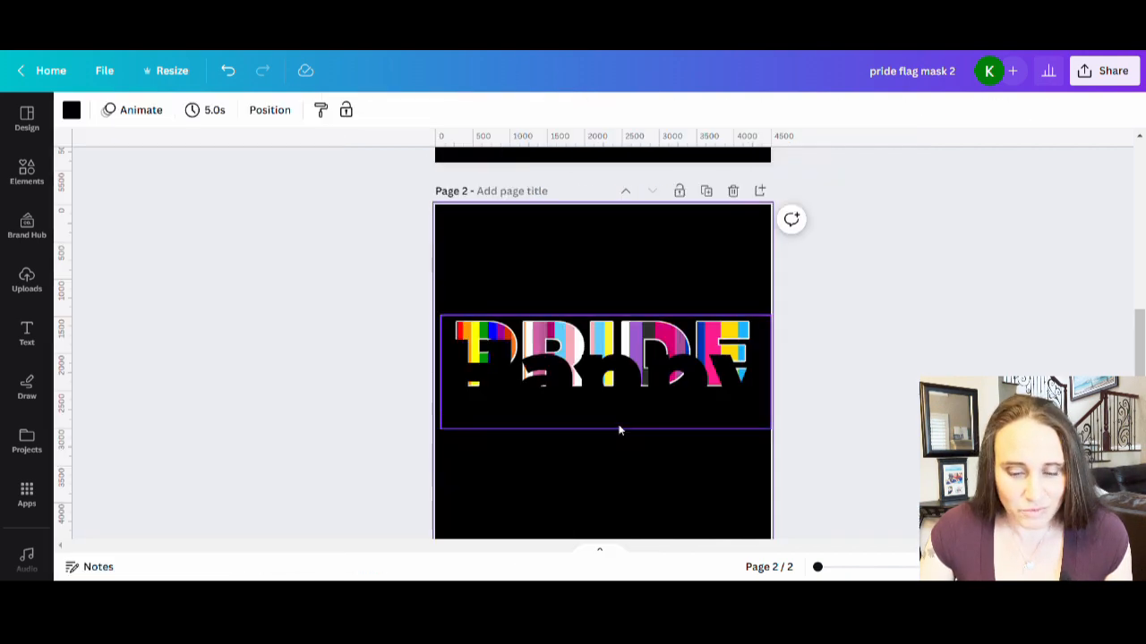
pyautogui.click(620, 421)
pyautogui.click(286, 111)
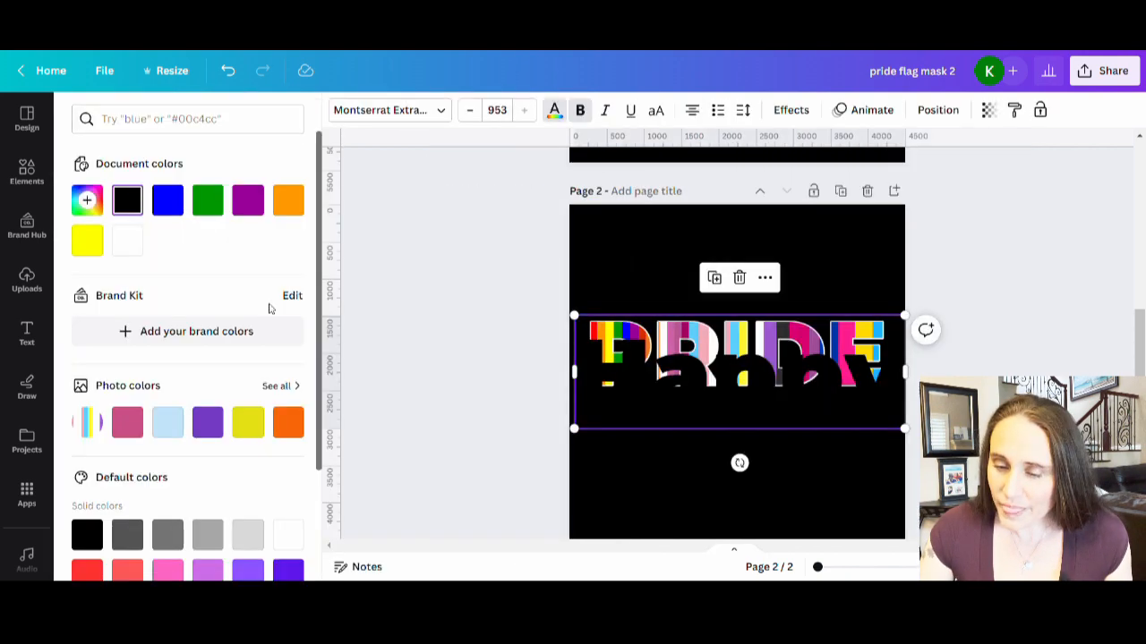
pyautogui.click(284, 531)
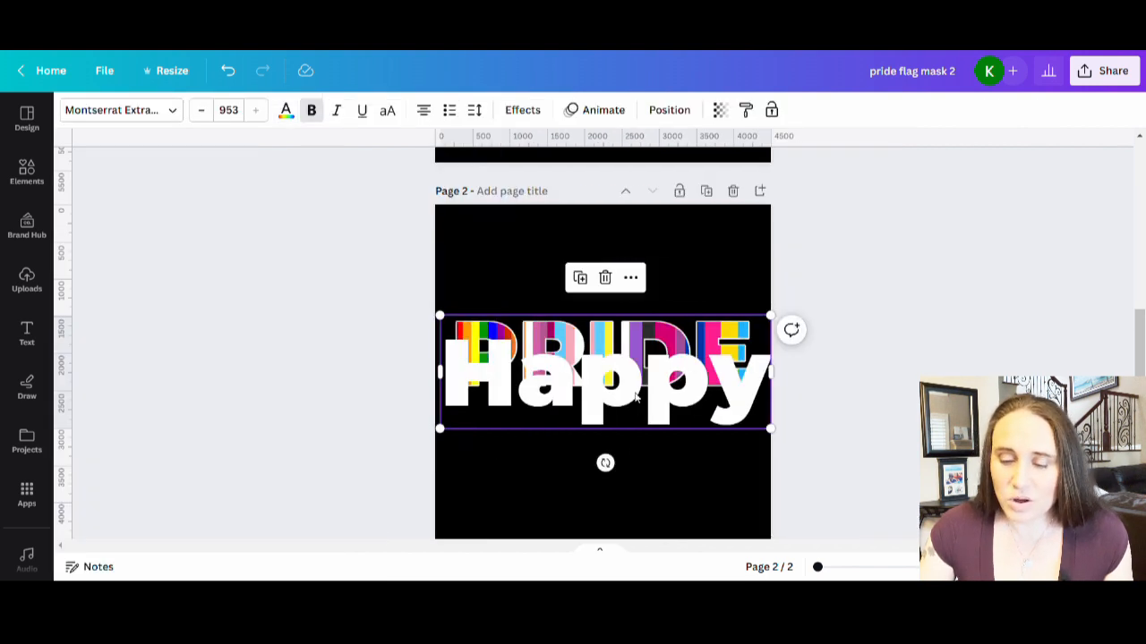
pyautogui.moveTo(637, 398); pyautogui.dragTo(624, 274)
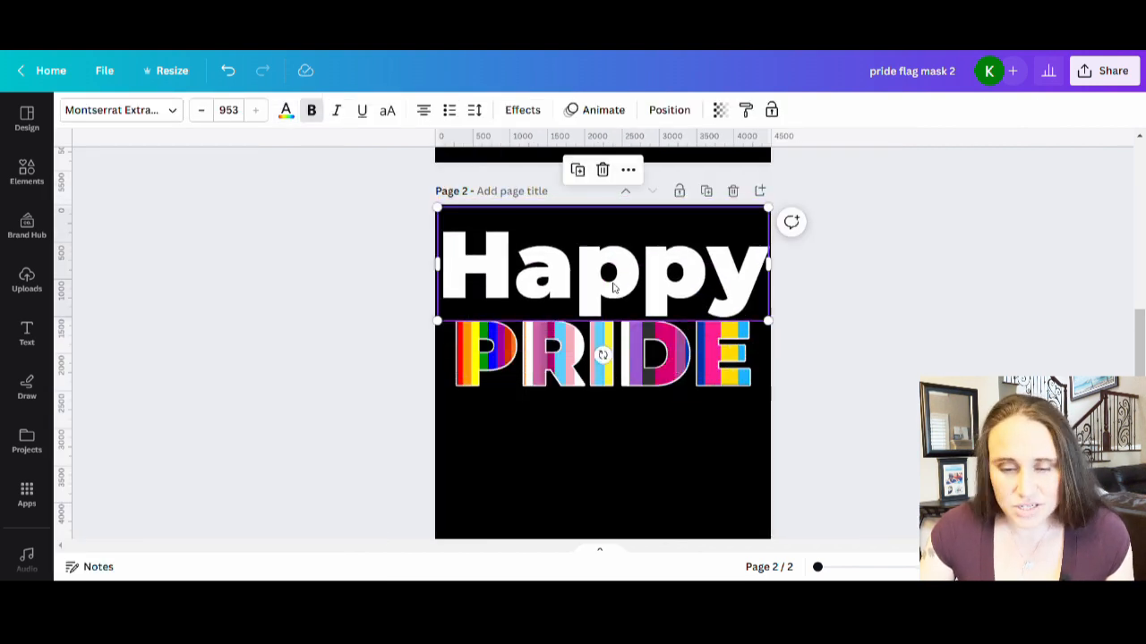
pyautogui.moveTo(775, 327); pyautogui.dragTo(712, 302)
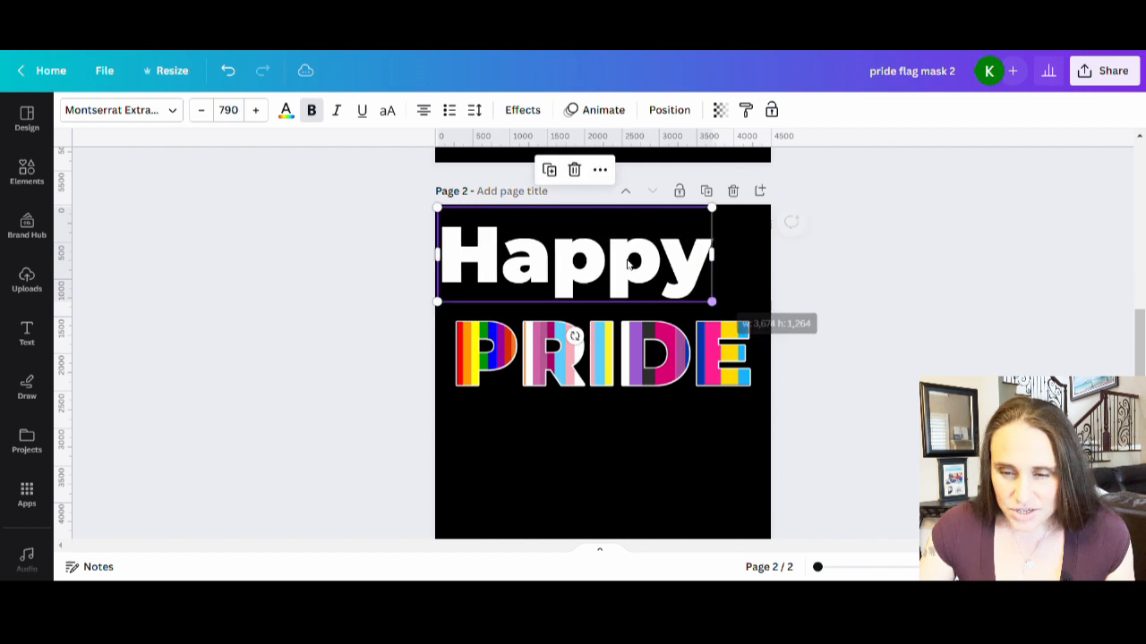
# Step: Search the fonts for "script" and apply Owbeirak Script to the "Happy" text
pyautogui.click(134, 110)
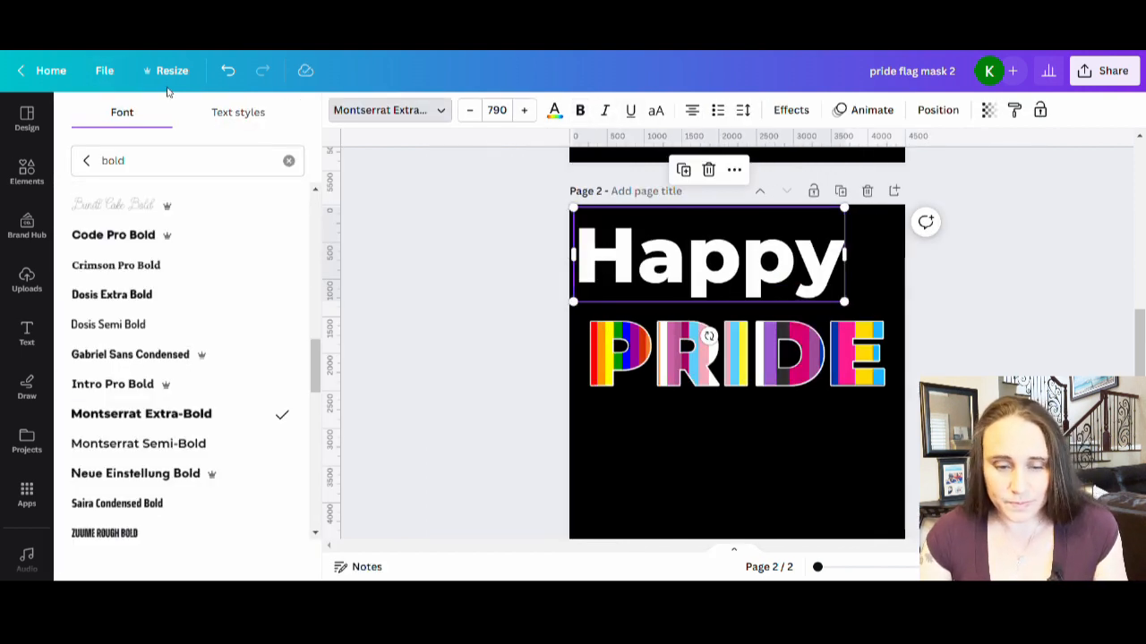
pyautogui.doubleClick(155, 163)
pyautogui.write('script')
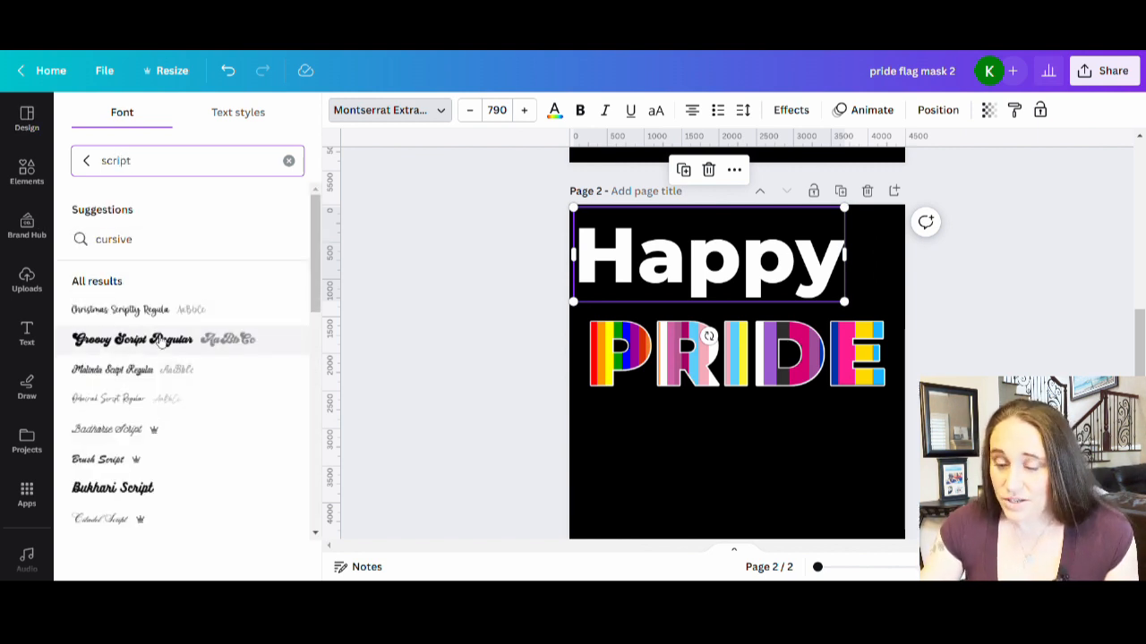
pyautogui.click(169, 401)
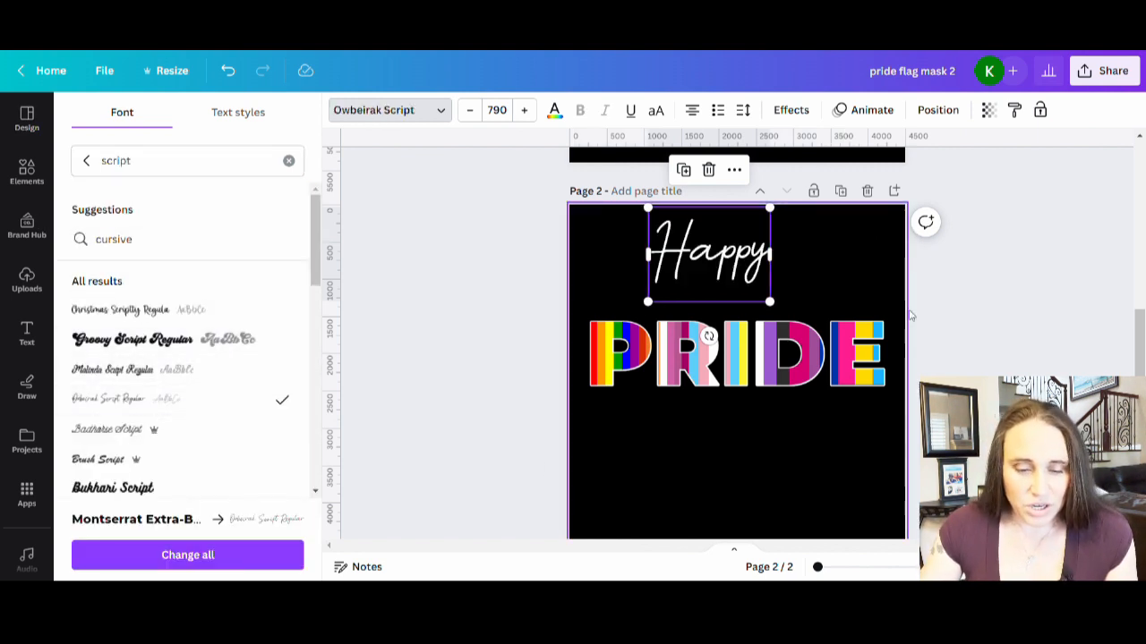
# Step: Try the Jimmy Script font on the "Happy" text
pyautogui.scroll(-3, 157, 349)
pyautogui.scroll(-2, 158, 358)
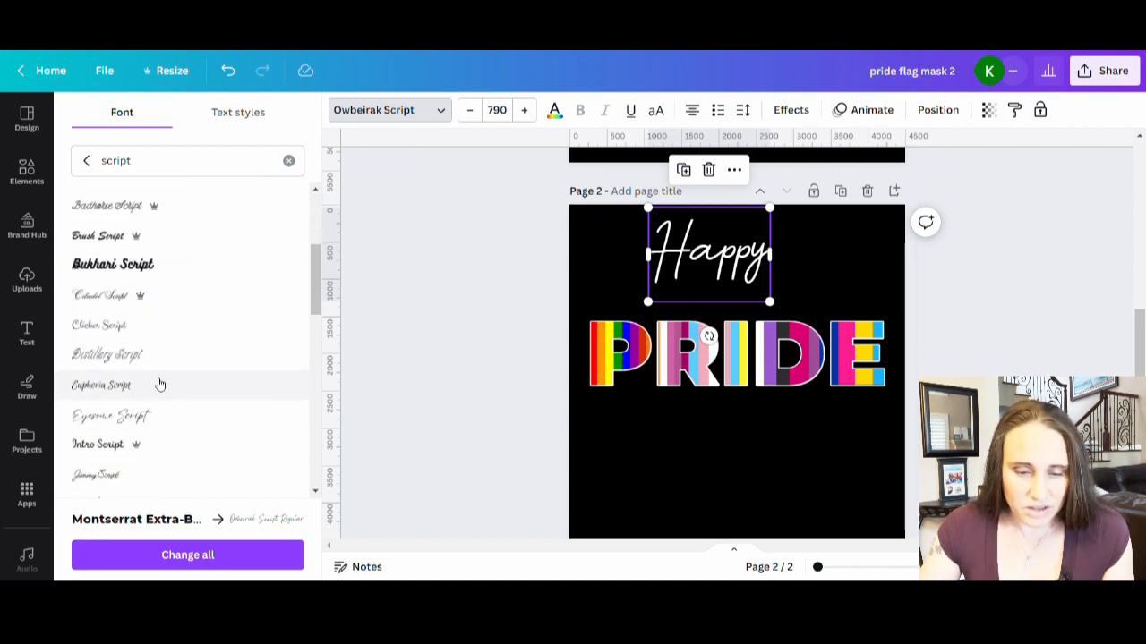
pyautogui.scroll(-2, 90, 313)
pyautogui.scroll(-2, 89, 314)
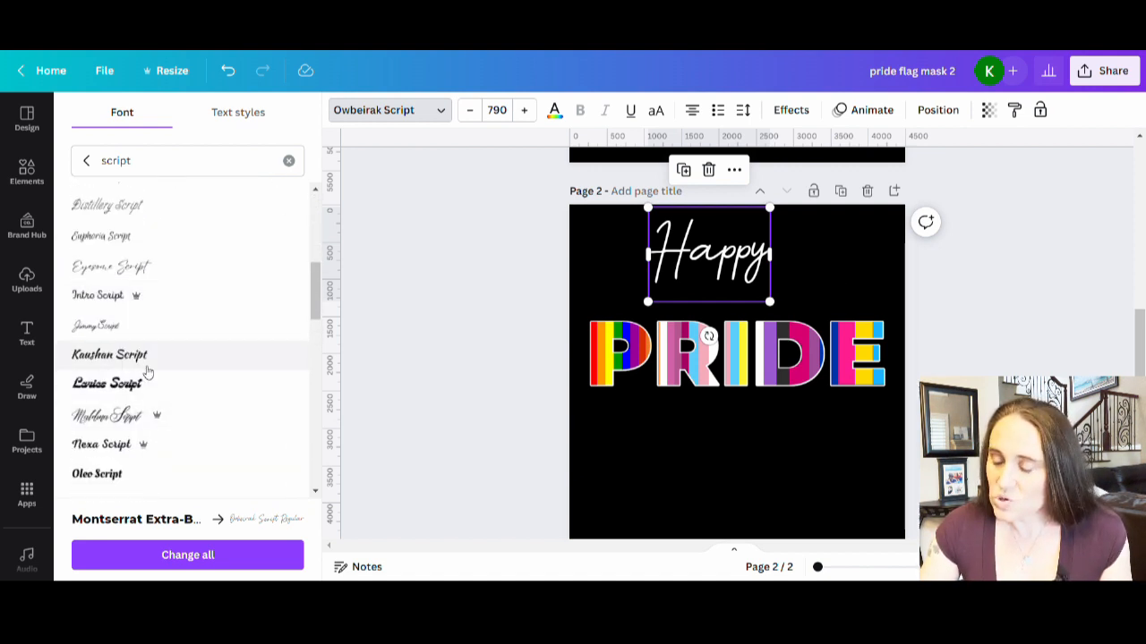
pyautogui.click(92, 326)
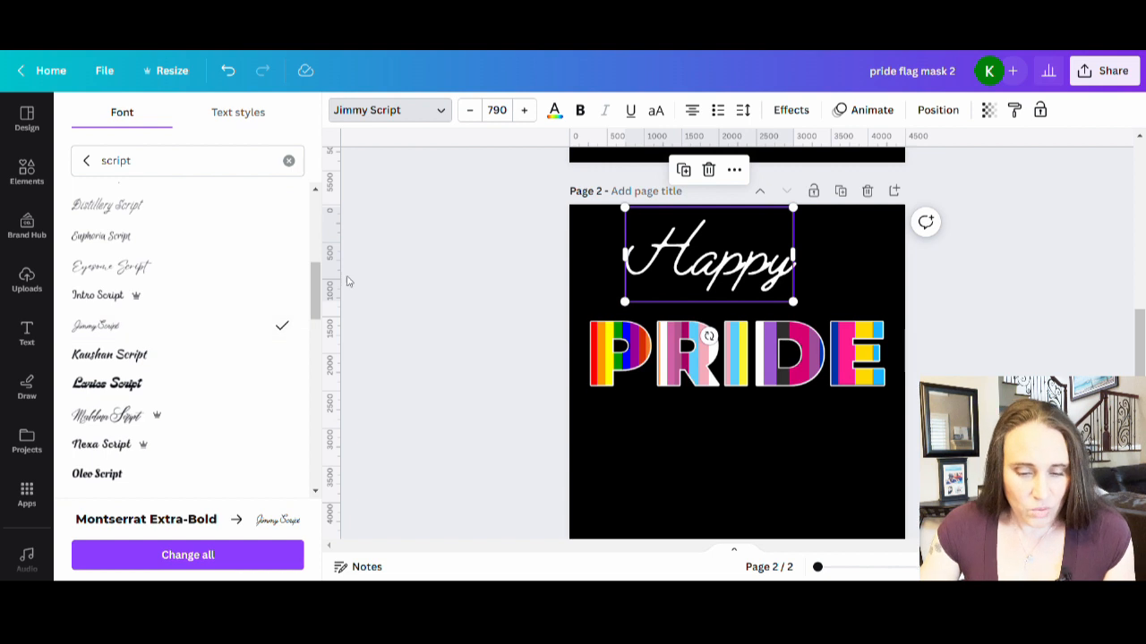
# Step: Find the Vintage Goods font further down the script results and apply it to the "Happy" text
pyautogui.scroll(-6, 143, 264)
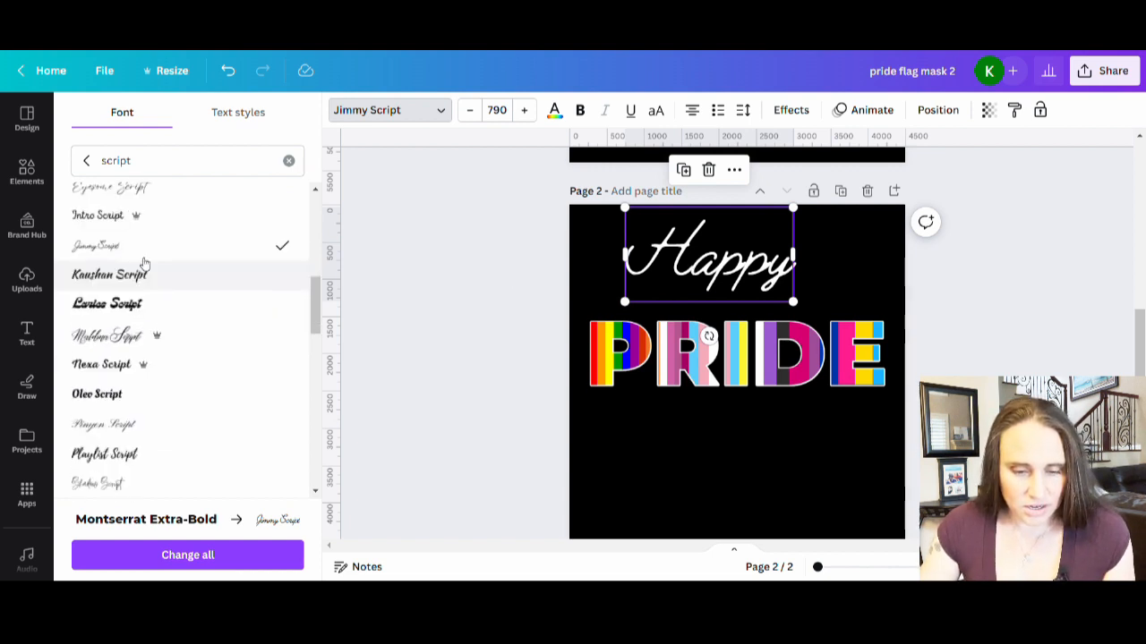
pyautogui.scroll(-18, 176, 214)
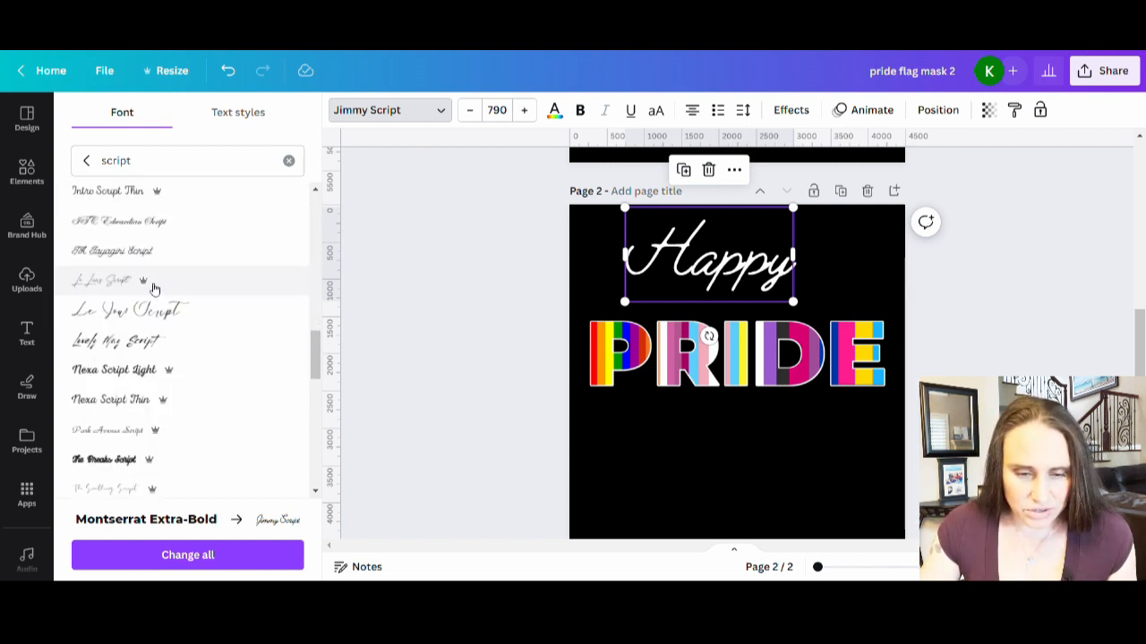
pyautogui.scroll(-5, 188, 282)
pyautogui.scroll(2, 193, 284)
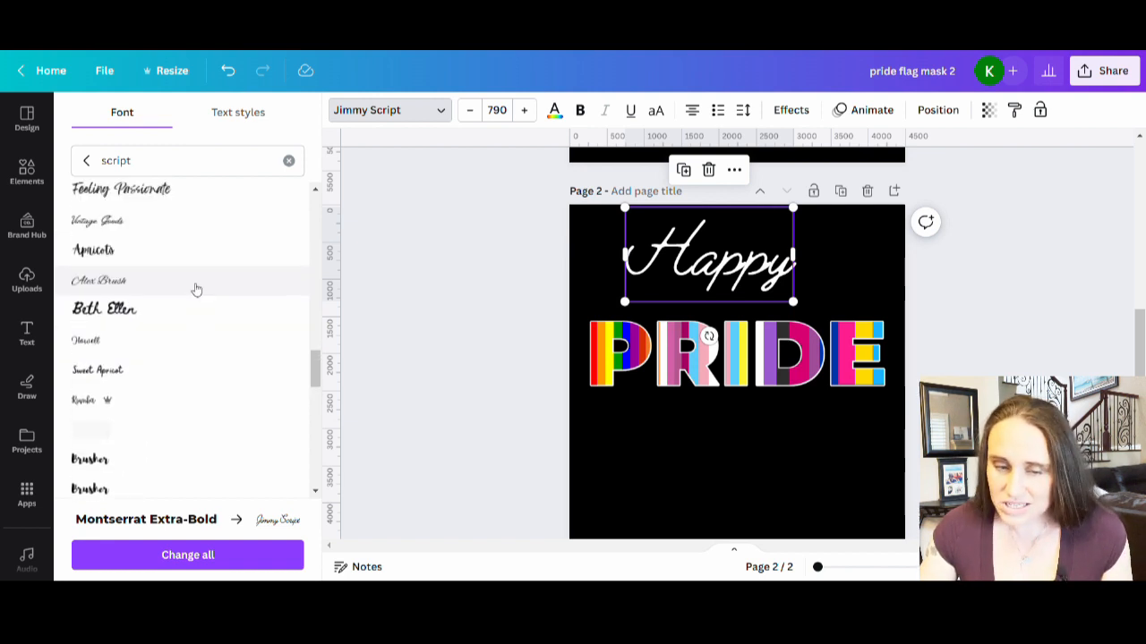
pyautogui.click(106, 235)
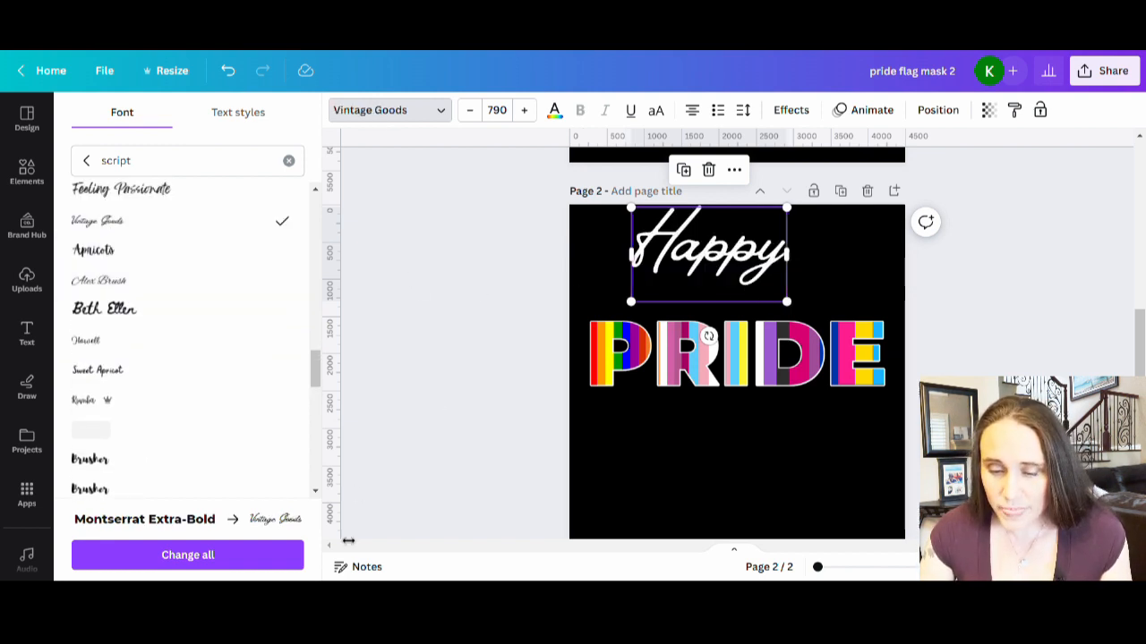
pyautogui.click(438, 475)
pyautogui.click(636, 475)
# Step: Enlarge the "Happy" text to almost the width of PRIDE and center it horizontally, overlapping the top of the striped letters
pyautogui.moveTo(587, 259); pyautogui.dragTo(548, 304)
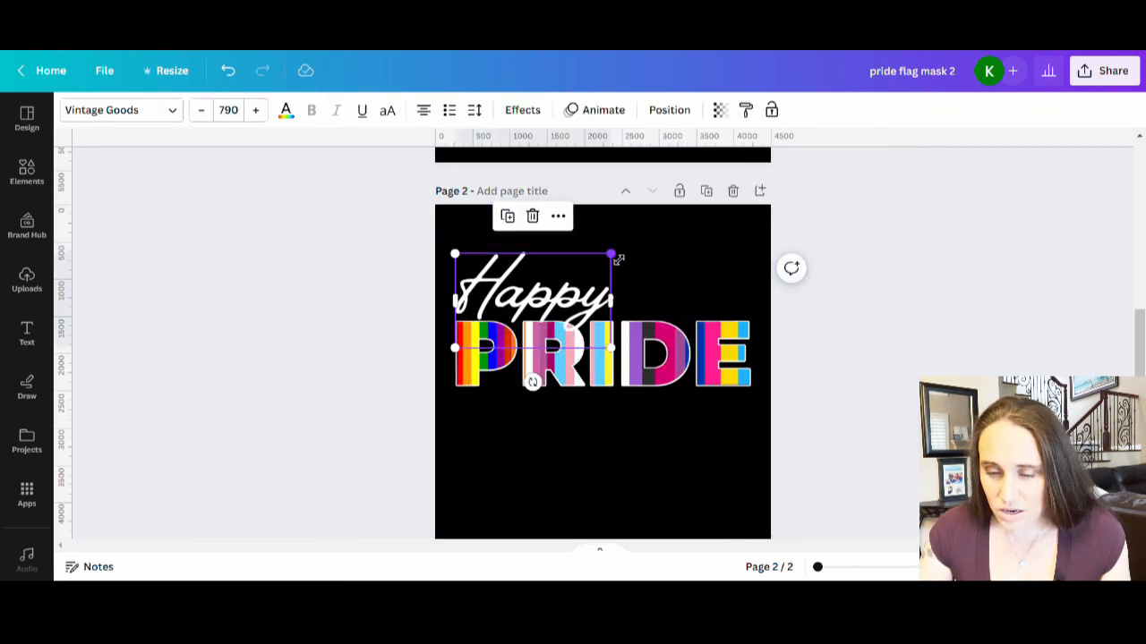
pyautogui.moveTo(611, 254); pyautogui.dragTo(786, 256)
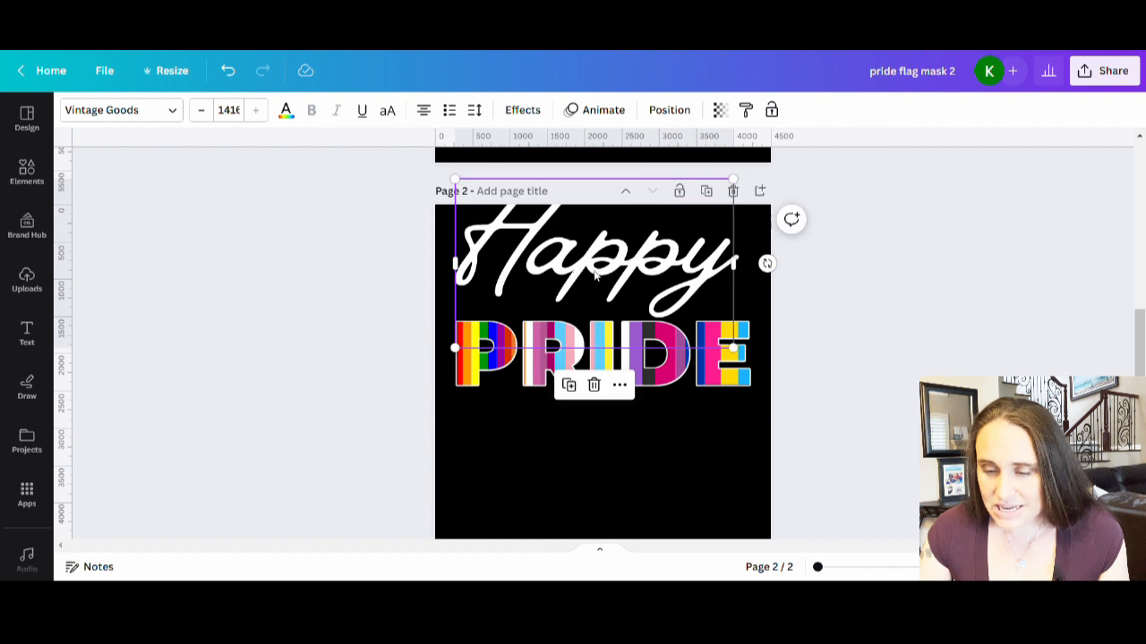
pyautogui.moveTo(581, 272); pyautogui.dragTo(593, 311)
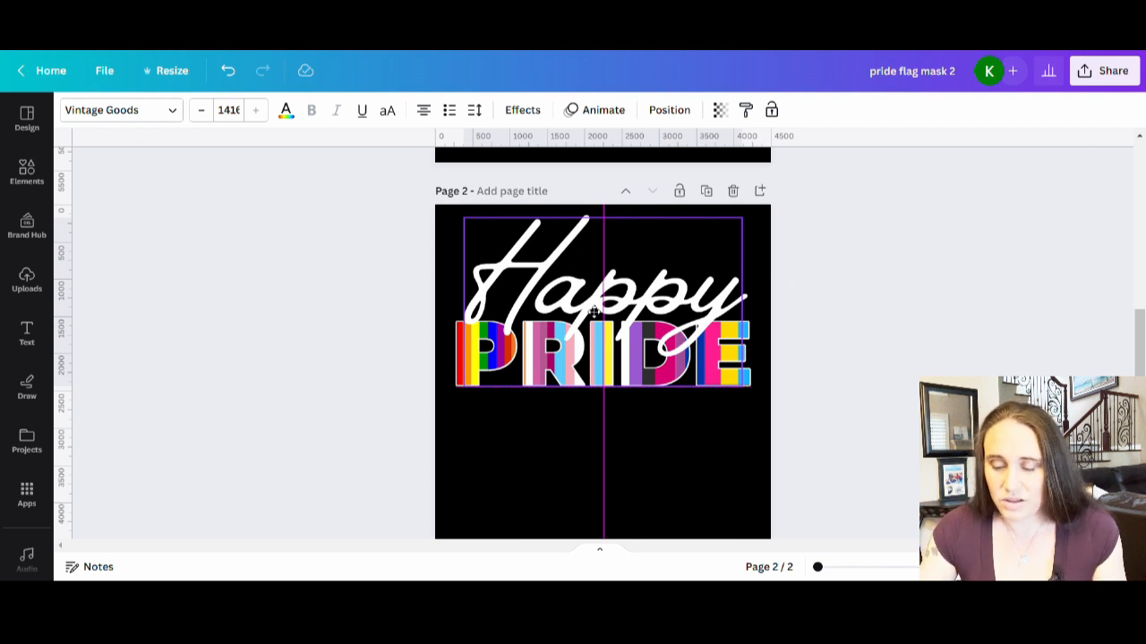
pyautogui.moveTo(594, 311); pyautogui.dragTo(588, 307)
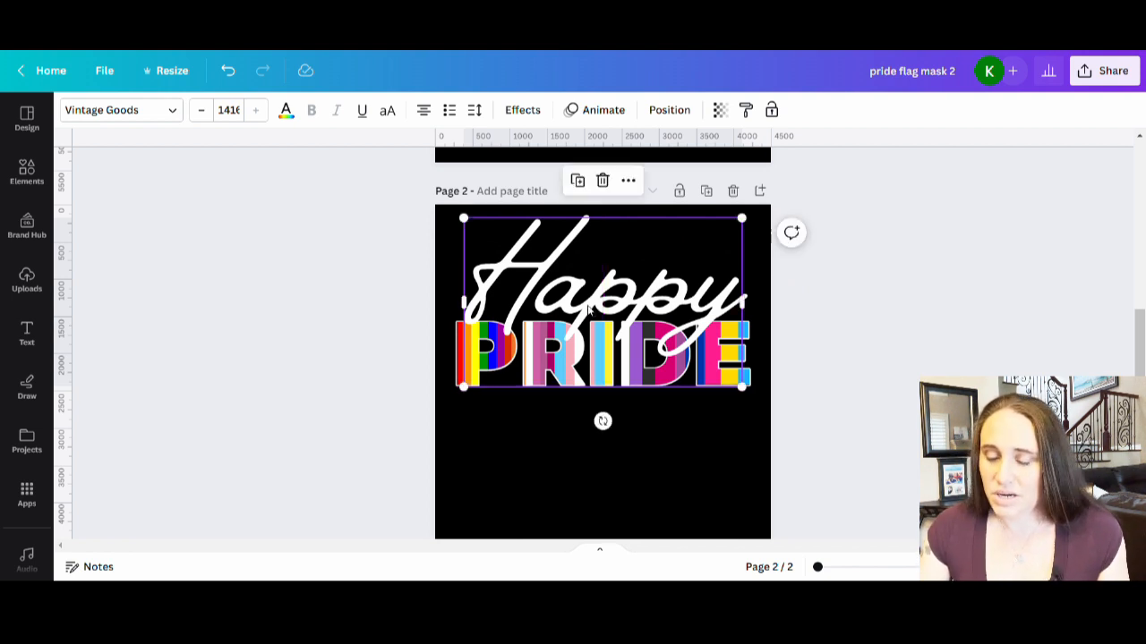
pyautogui.click(660, 511)
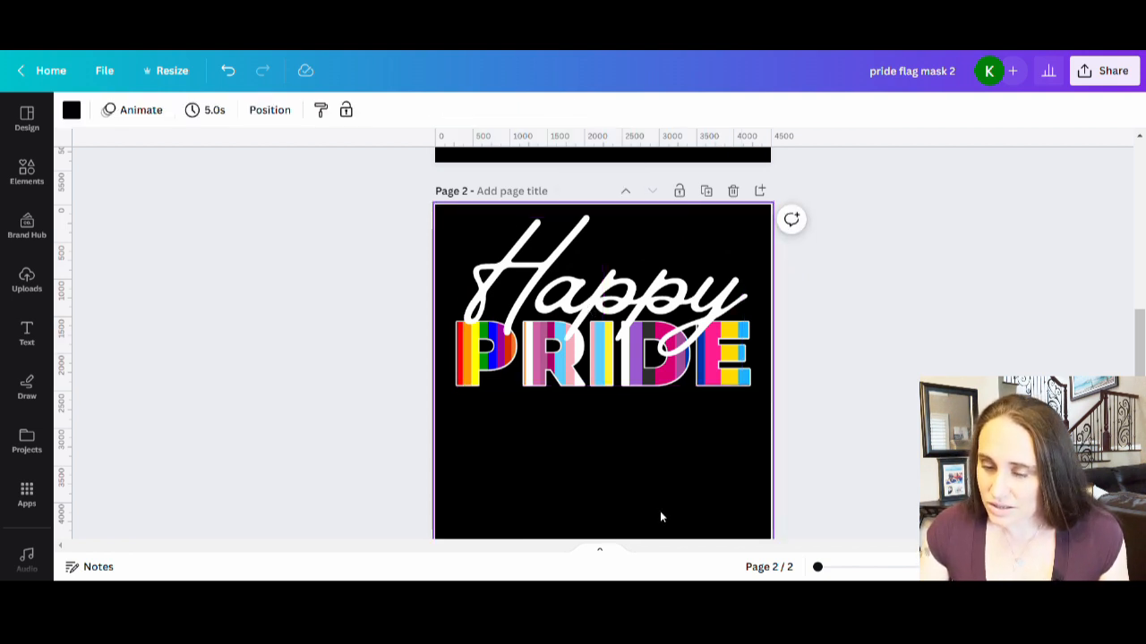
# Step: Widen the "Happy" text slightly on both sides so its box matches the width of the PRIDE lettering
pyautogui.click(619, 273)
pyautogui.moveTo(746, 224); pyautogui.dragTo(759, 224)
pyautogui.moveTo(472, 396); pyautogui.dragTo(464, 398)
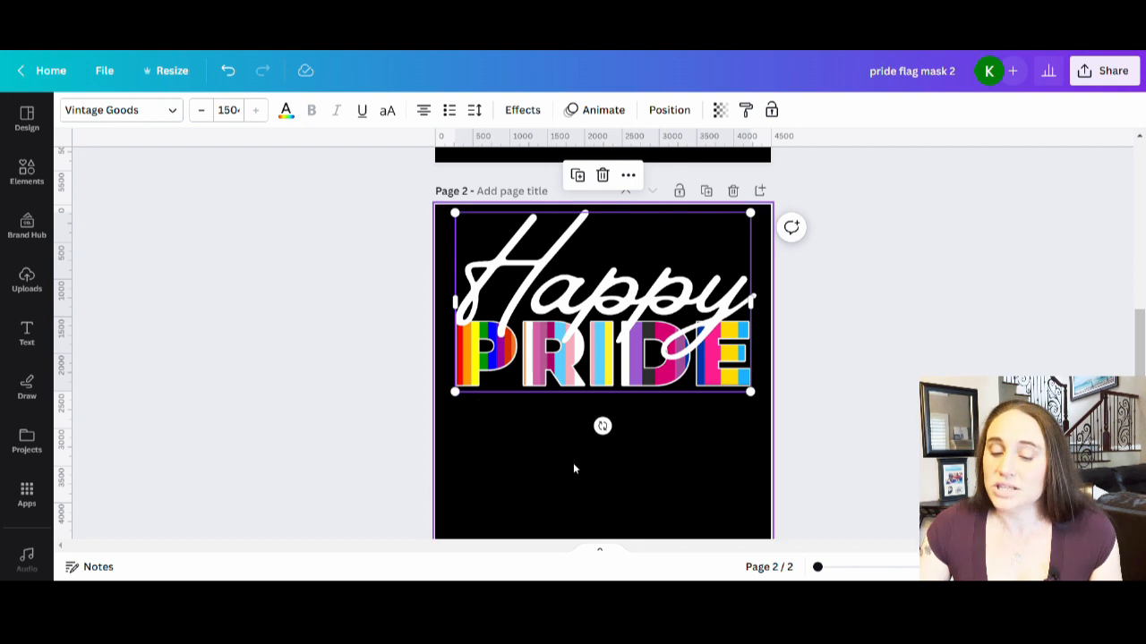
pyautogui.click(618, 488)
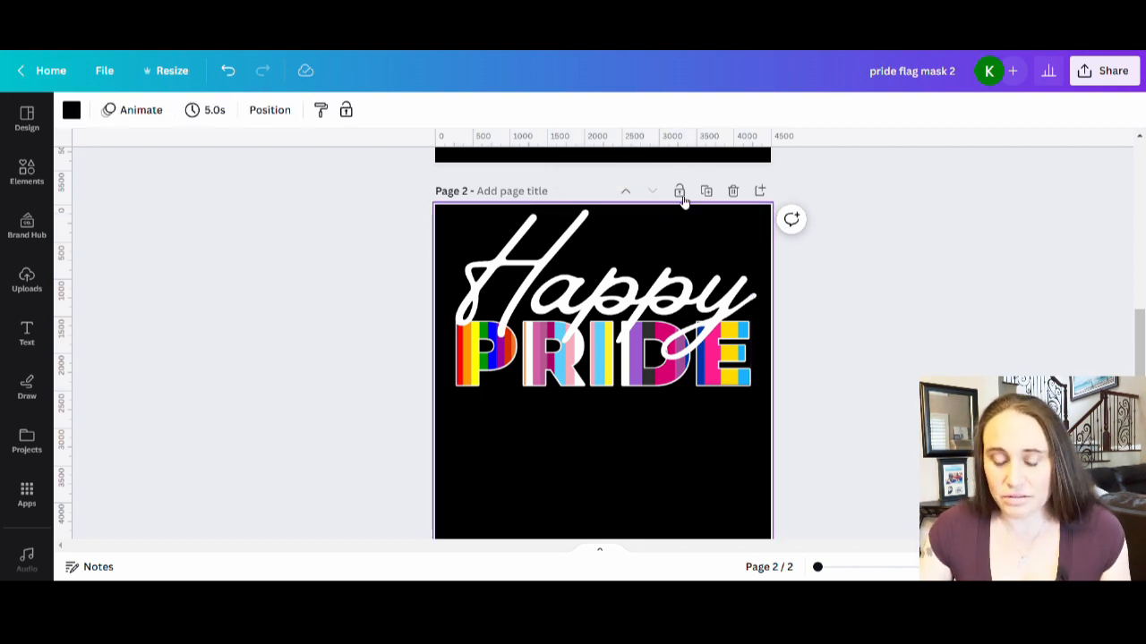
# Step: Add a Shadow effect to the "Happy" text and set the shadow color to black
pyautogui.click(582, 294)
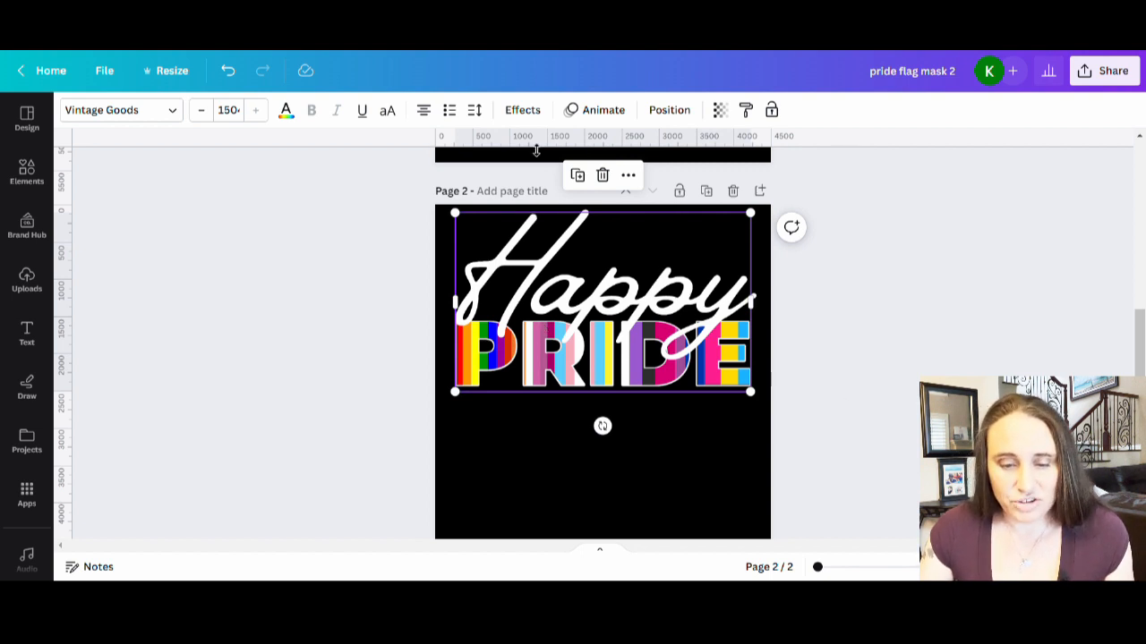
pyautogui.click(523, 109)
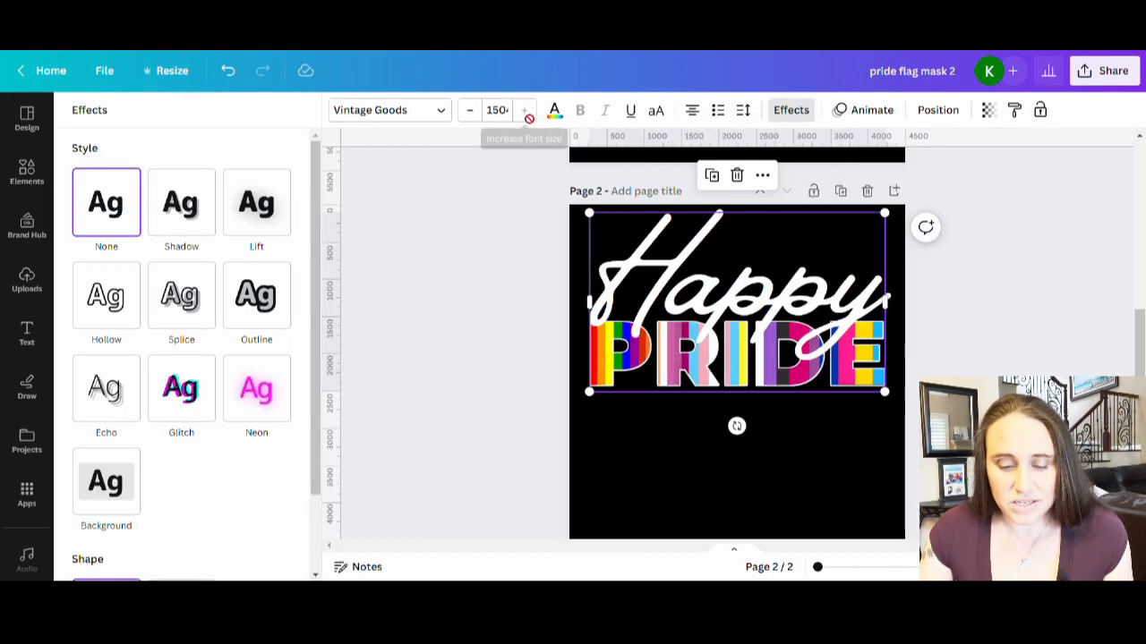
pyautogui.click(182, 224)
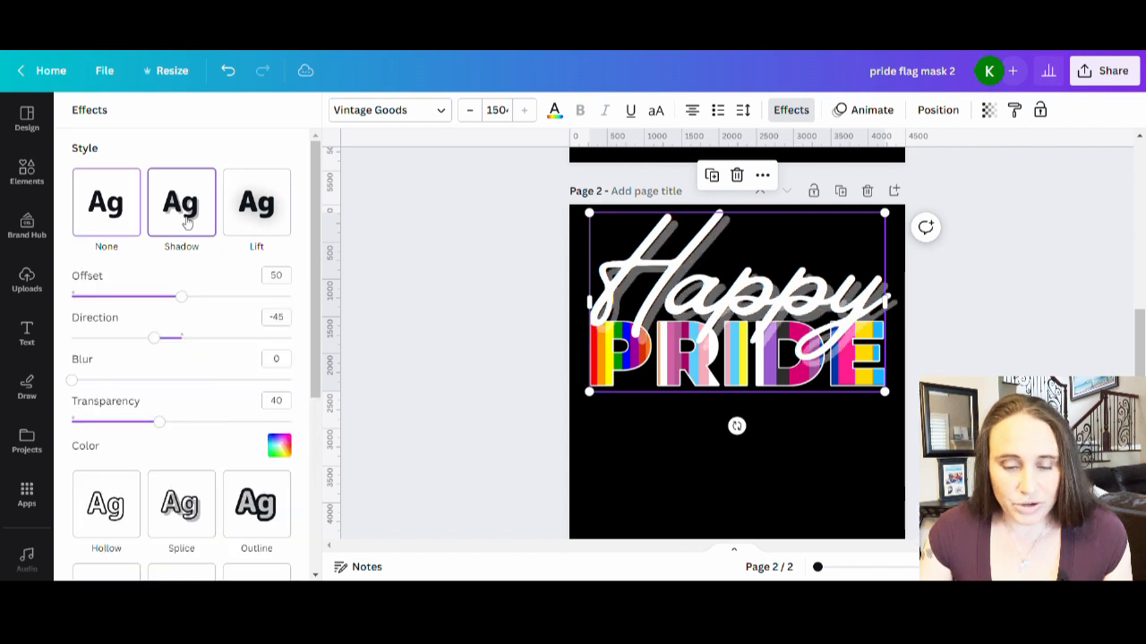
pyautogui.click(278, 447)
pyautogui.click(120, 277)
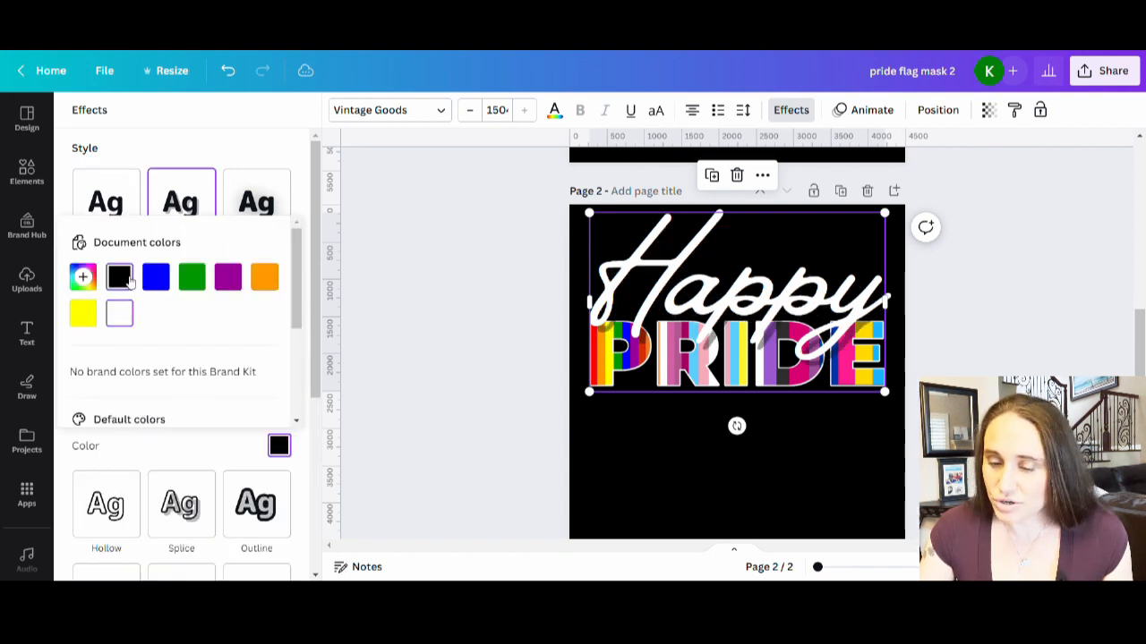
pyautogui.click(151, 141)
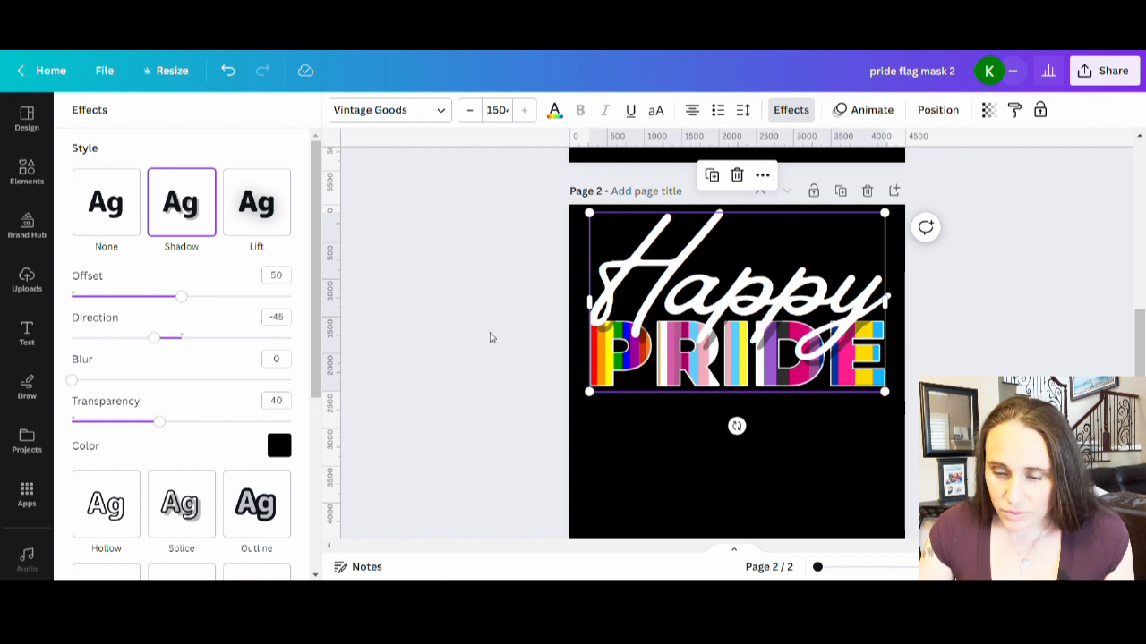
# Step: Set the "Happy" text shadow's transparency to 100 and its offset to 17
pyautogui.moveTo(161, 423); pyautogui.dragTo(384, 435)
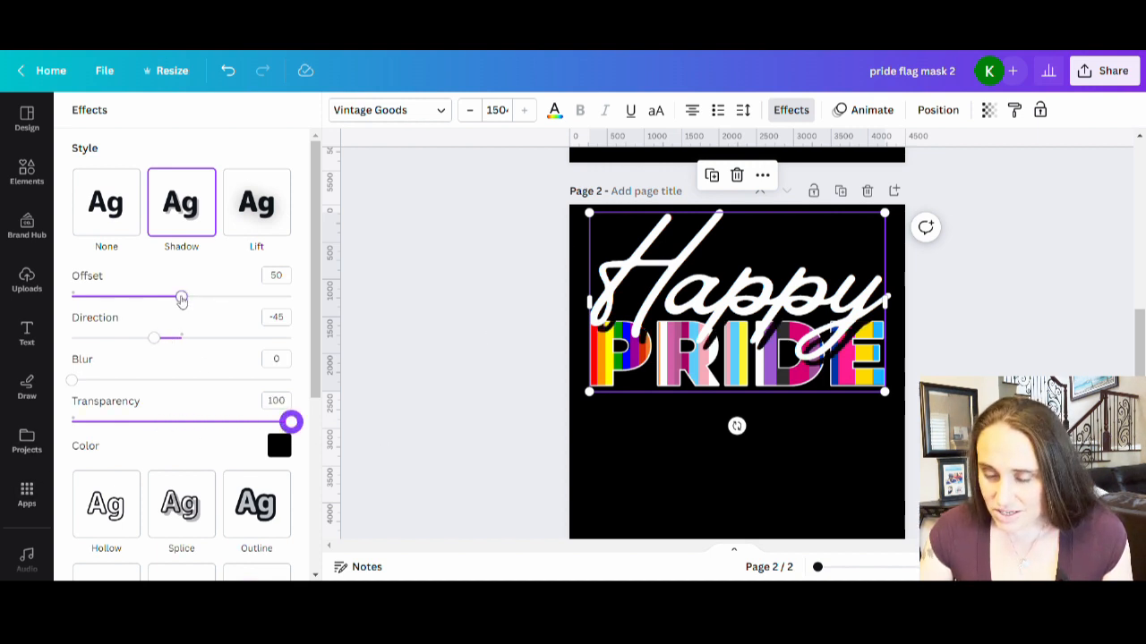
pyautogui.moveTo(181, 299); pyautogui.dragTo(107, 301)
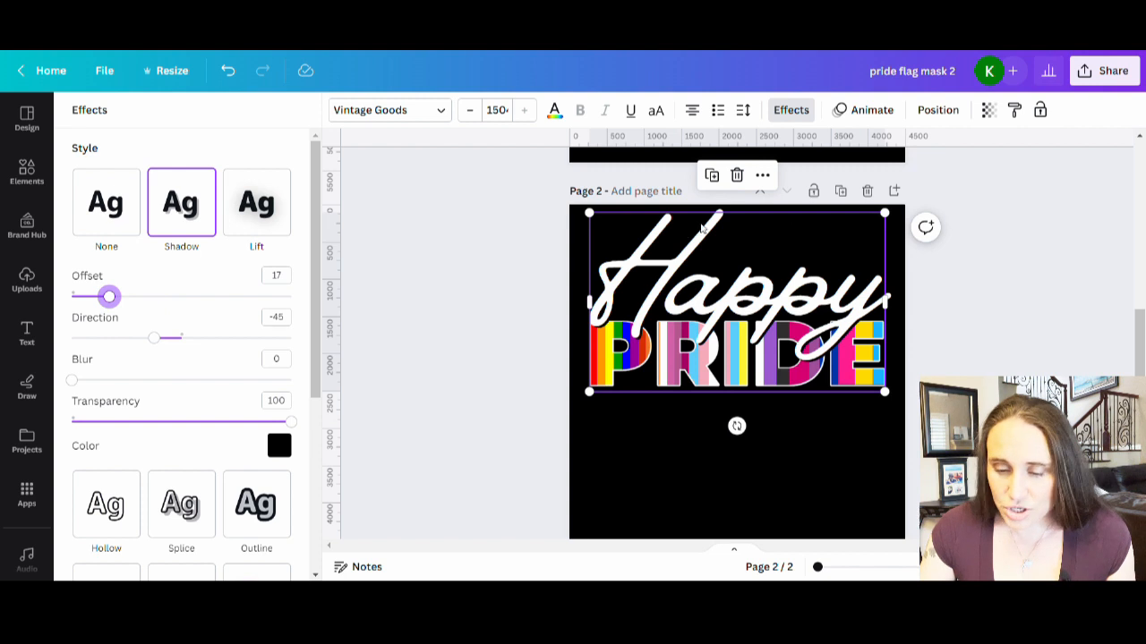
pyautogui.click(457, 386)
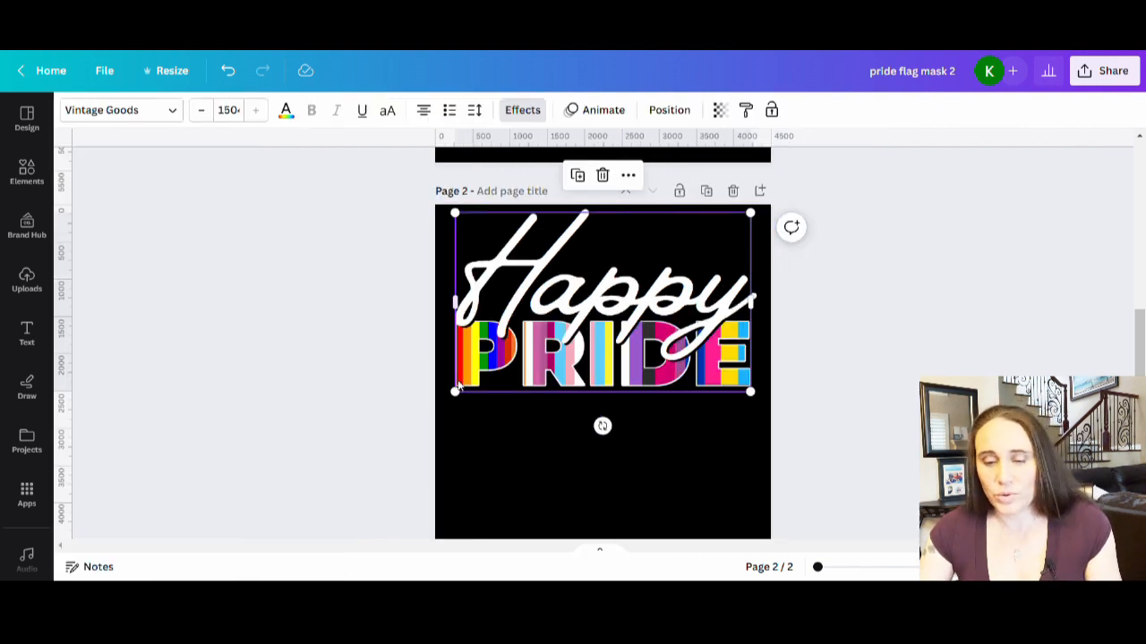
pyautogui.click(814, 486)
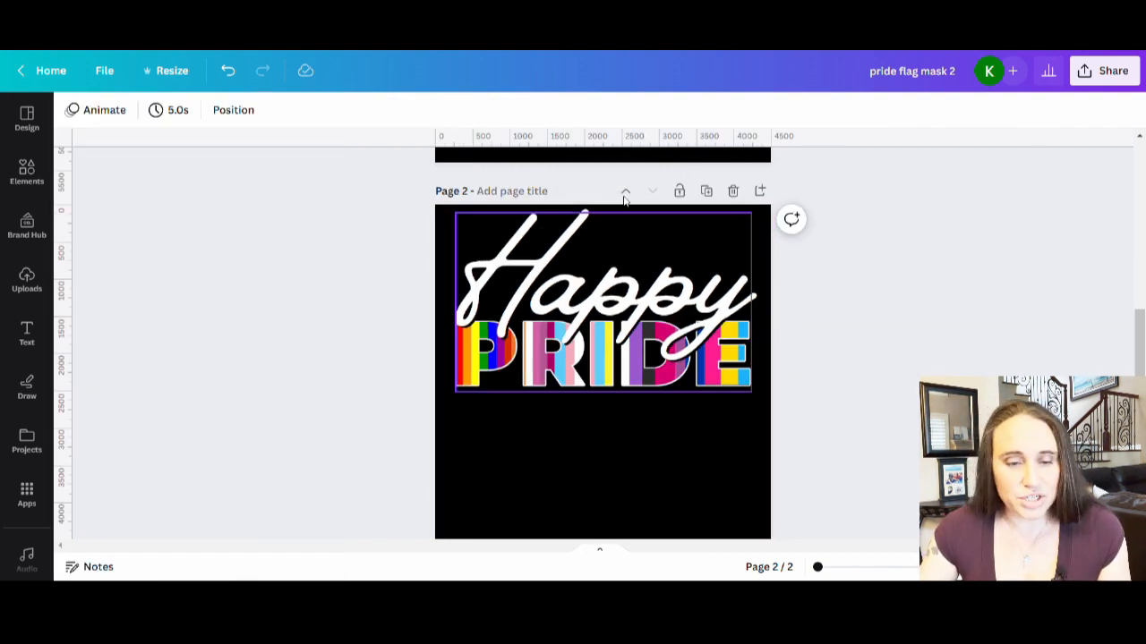
# Step: Preview the lettering on a gray page background and restore the black background
pyautogui.click(483, 497)
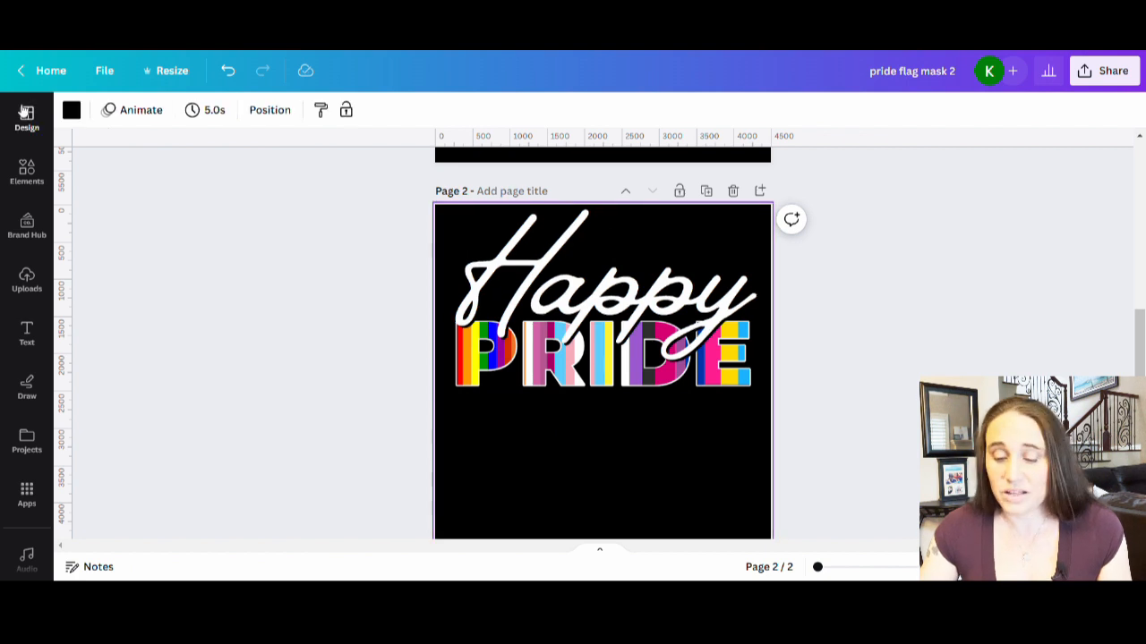
pyautogui.click(71, 110)
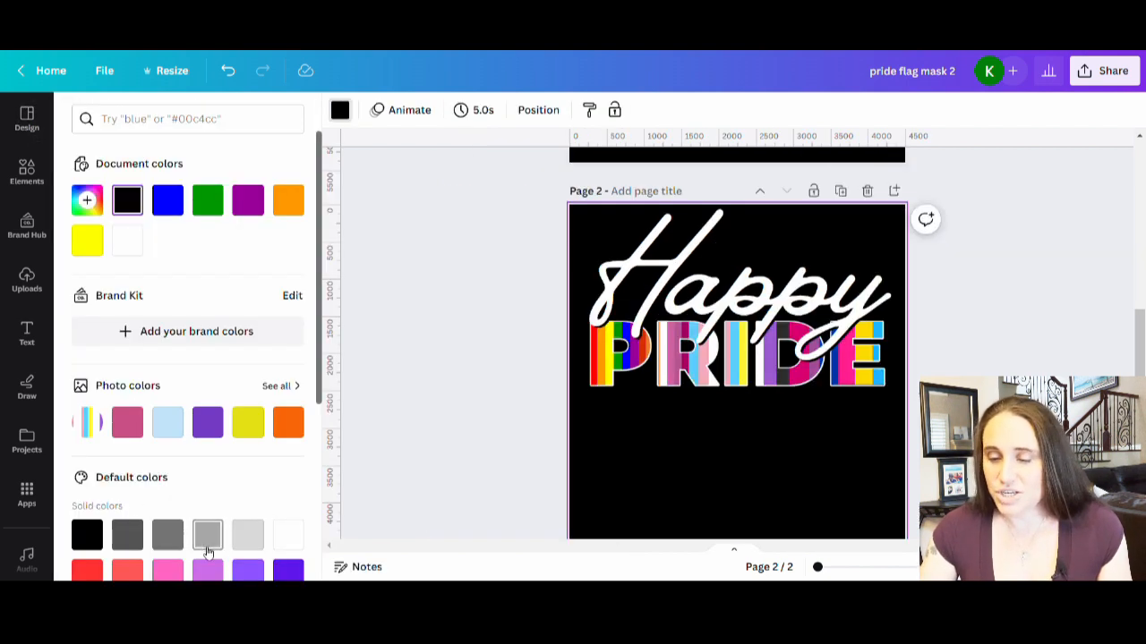
pyautogui.click(206, 529)
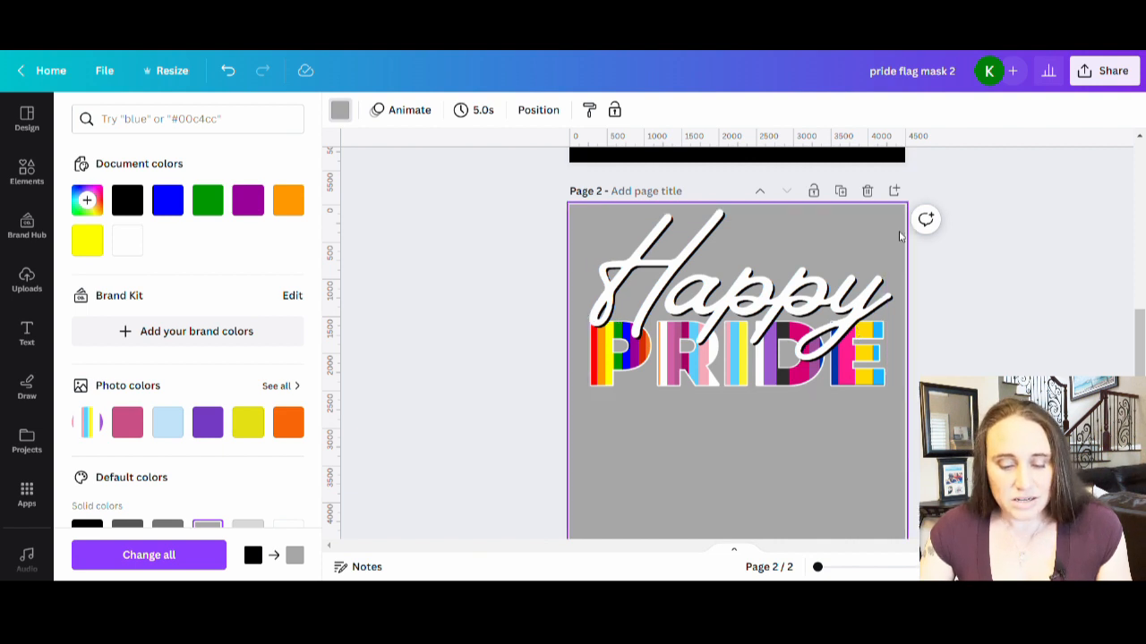
pyautogui.click(87, 528)
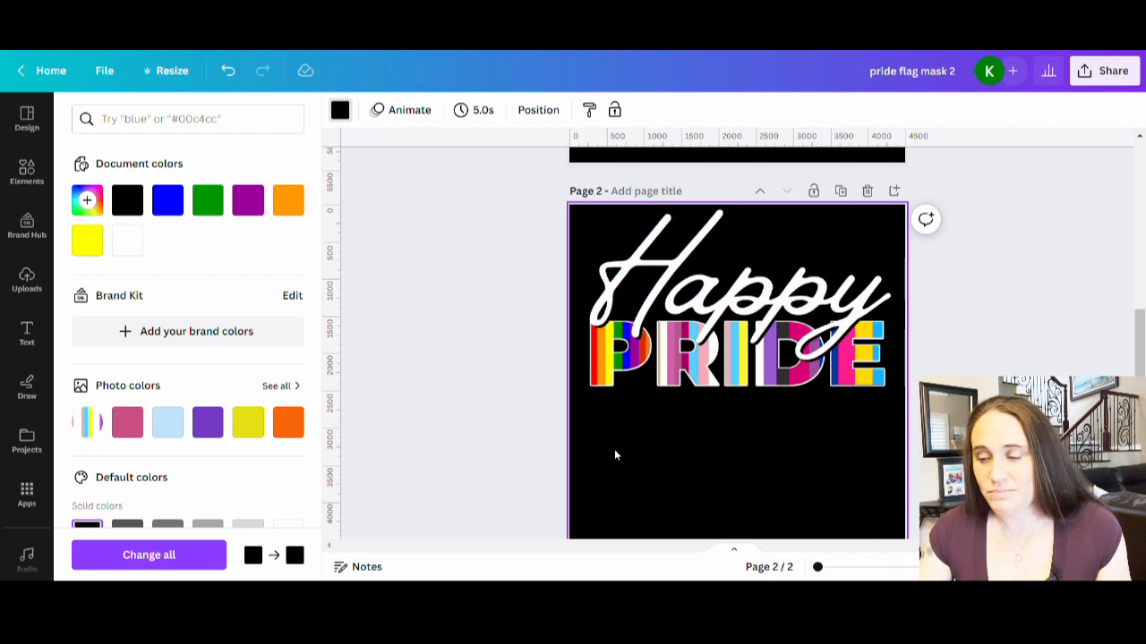
pyautogui.scroll(-2, 818, 455)
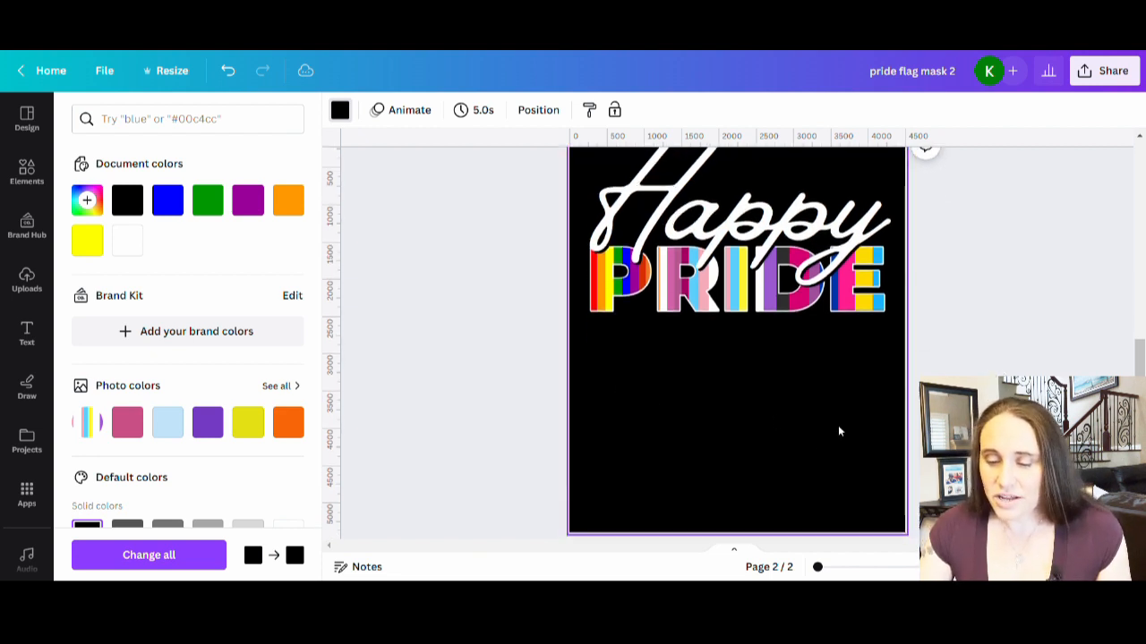
pyautogui.scroll(3, 838, 432)
pyautogui.scroll(-2, 774, 490)
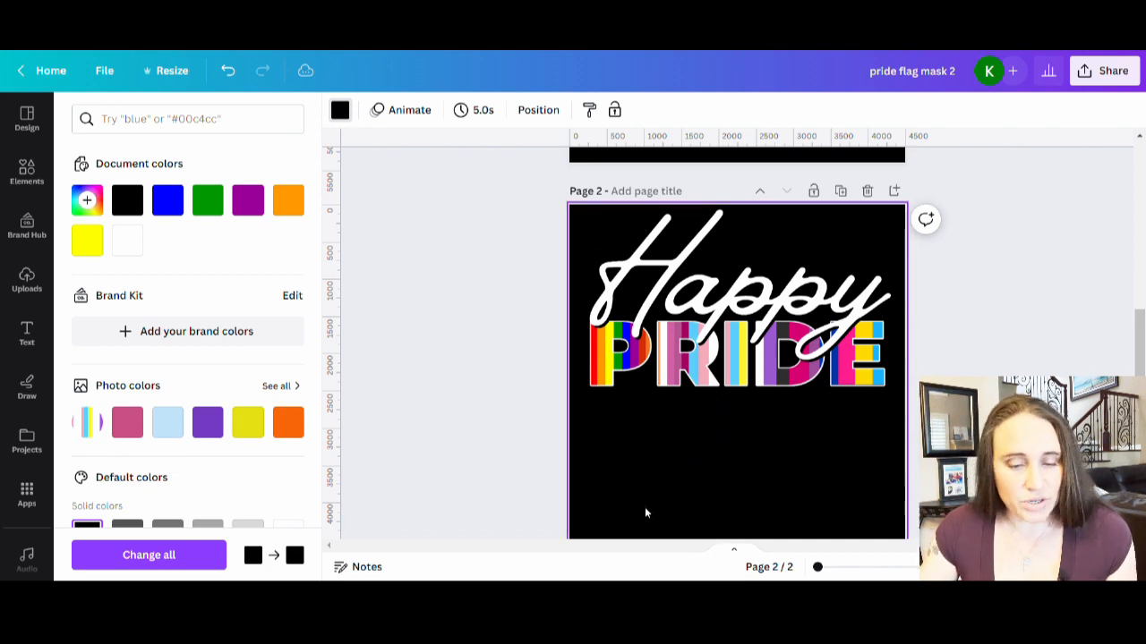
# Step: Replace the pride flags search with a graphics search for "hearts"
pyautogui.click(26, 170)
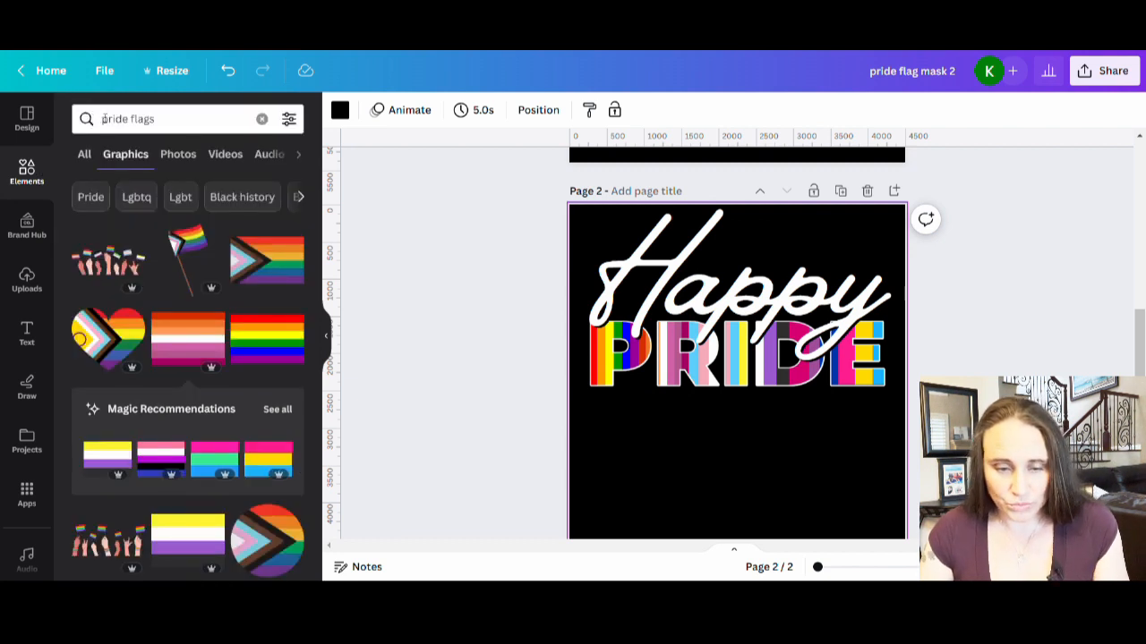
pyautogui.moveTo(204, 119); pyautogui.dragTo(106, 138)
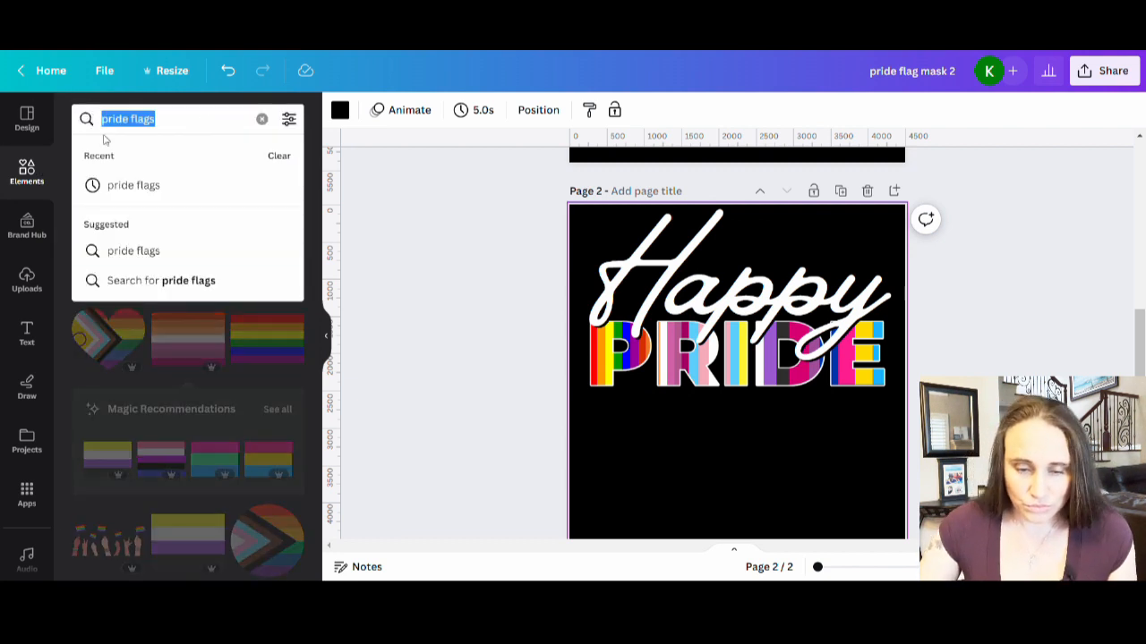
pyautogui.write('hearts')
pyautogui.press('Return')
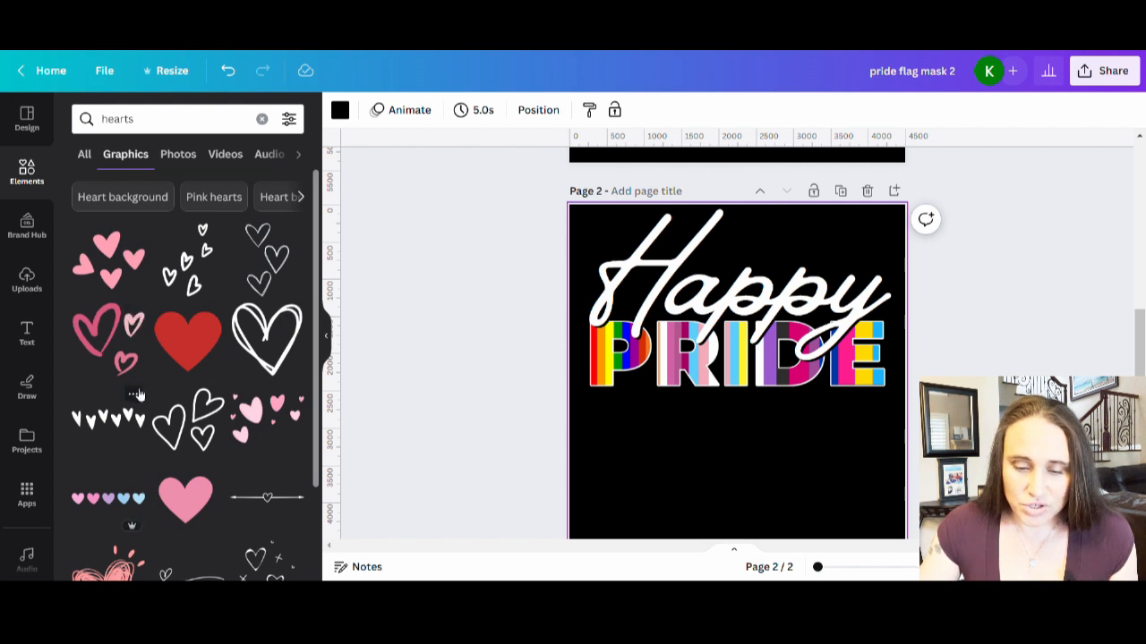
# Step: Add the solid, slightly tilted heart graphic to page 2 and color it white
pyautogui.scroll(-1, 179, 358)
pyautogui.scroll(1, 197, 358)
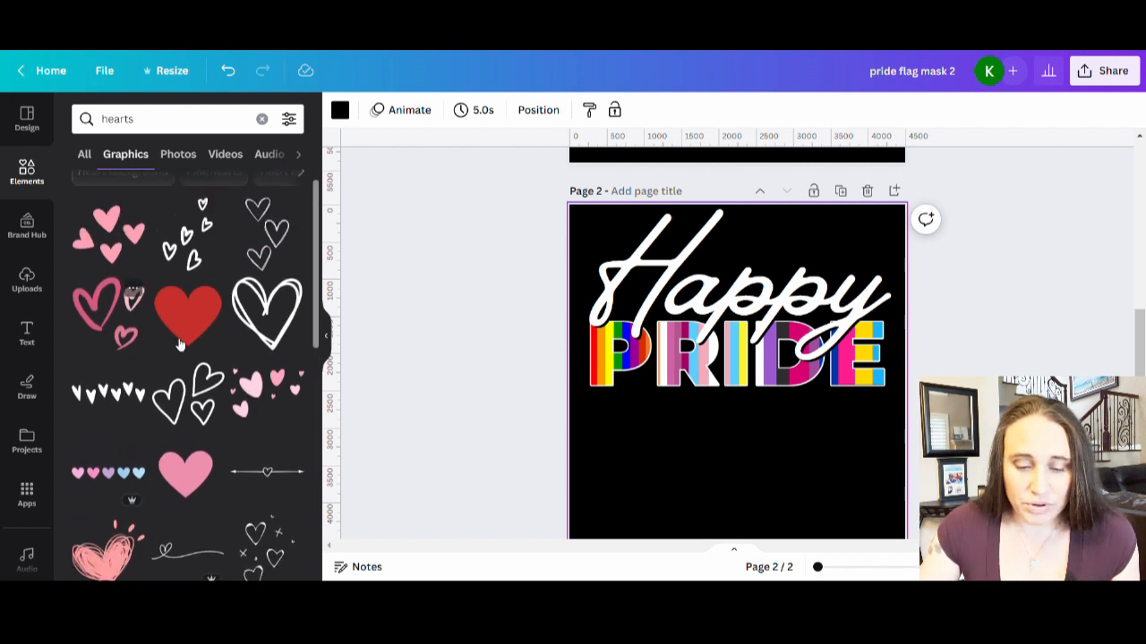
pyautogui.scroll(-3, 143, 313)
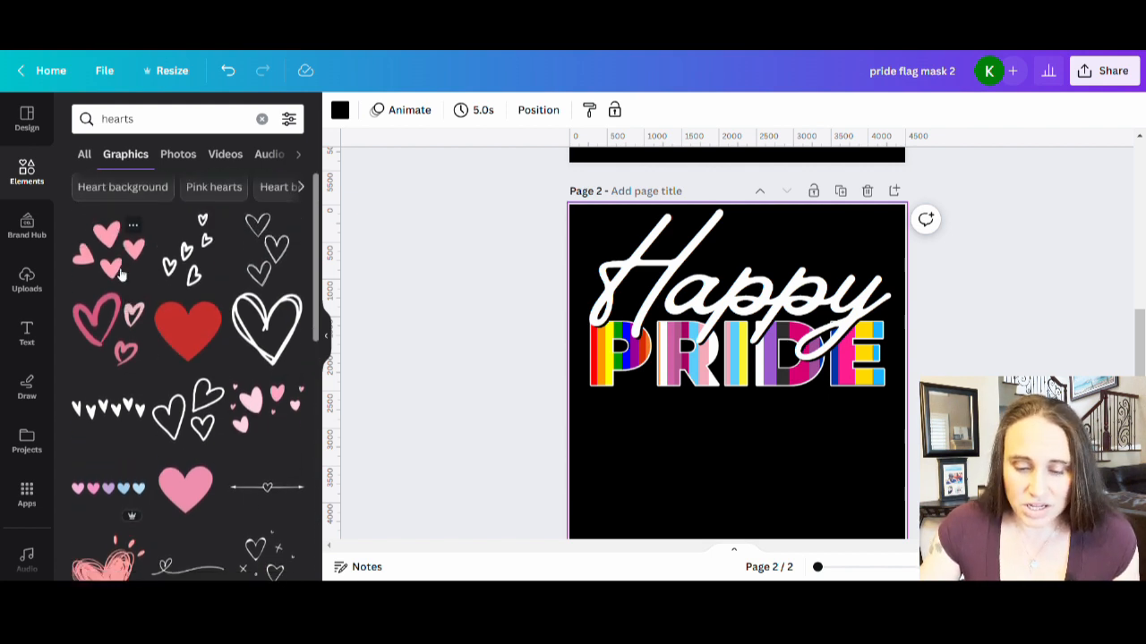
pyautogui.scroll(-2, 206, 476)
pyautogui.scroll(-3, 206, 476)
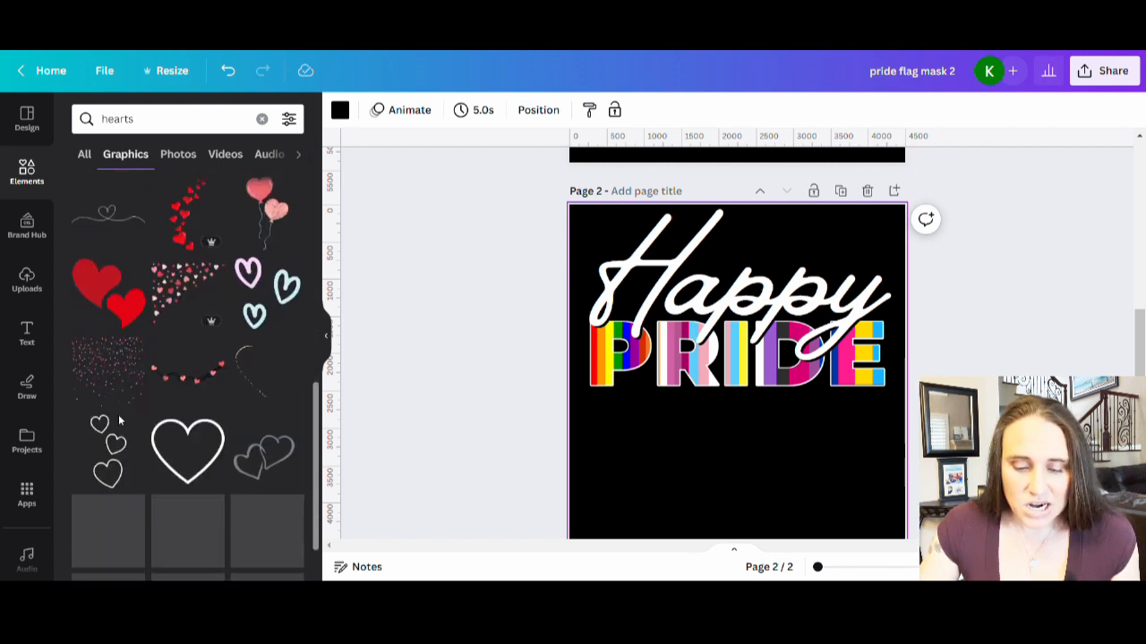
pyautogui.scroll(-2, 139, 415)
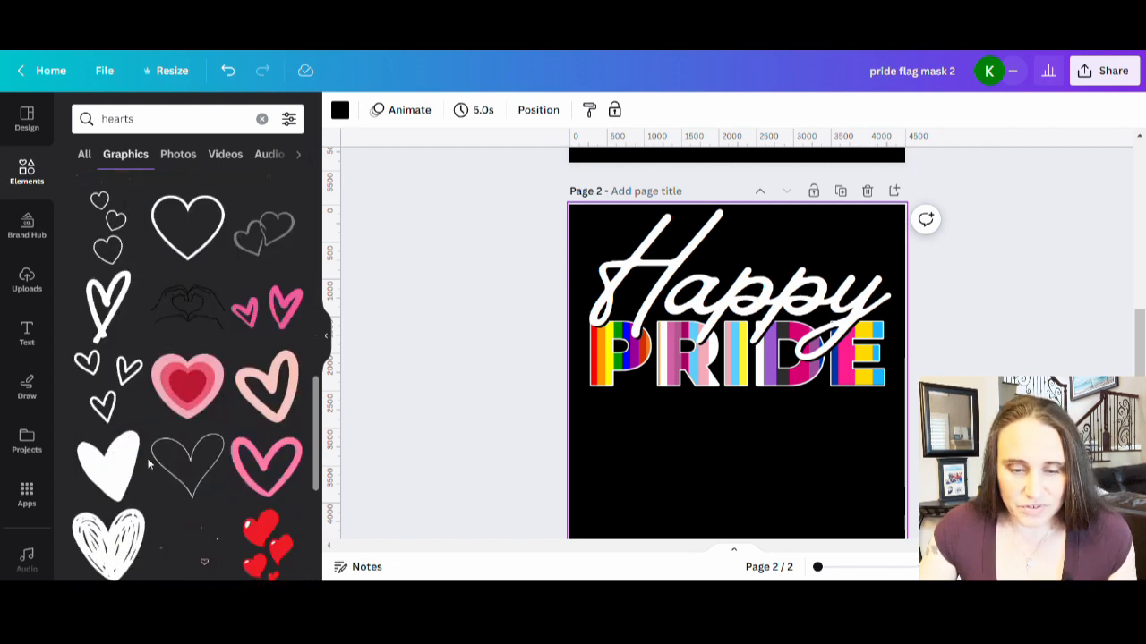
pyautogui.scroll(-2, 150, 455)
pyautogui.scroll(-1, 211, 433)
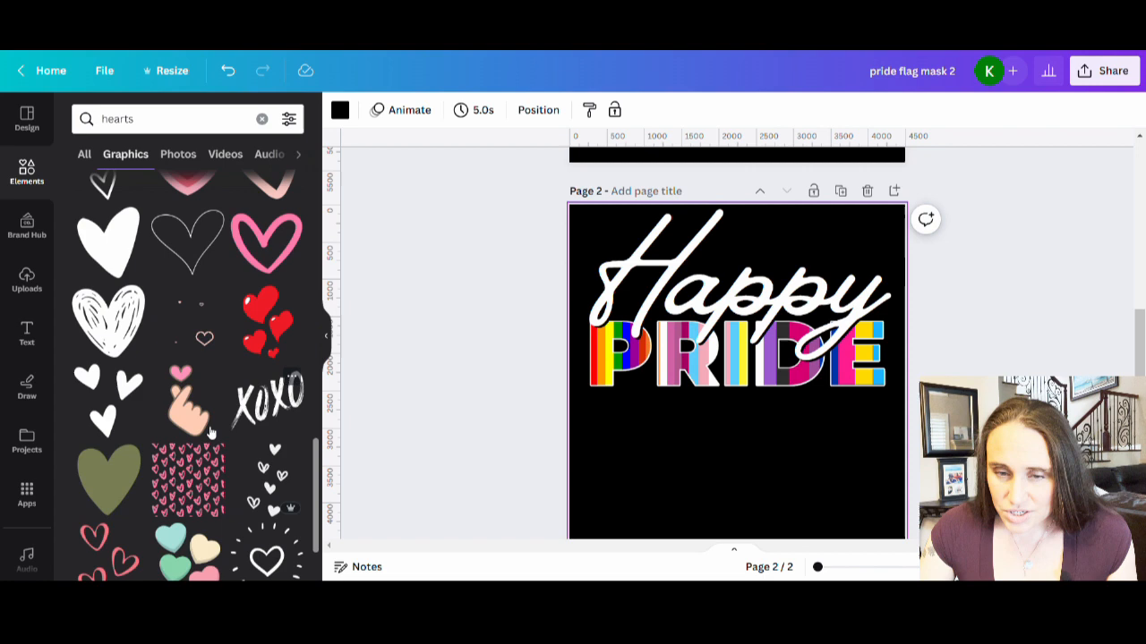
pyautogui.click(118, 335)
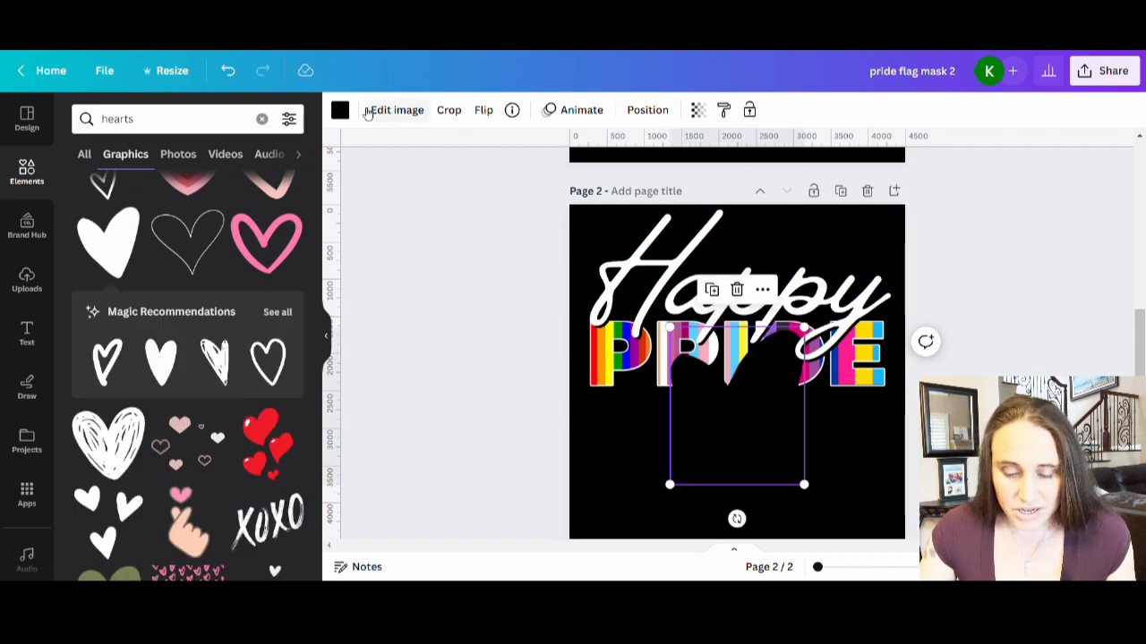
pyautogui.click(339, 109)
pyautogui.click(289, 539)
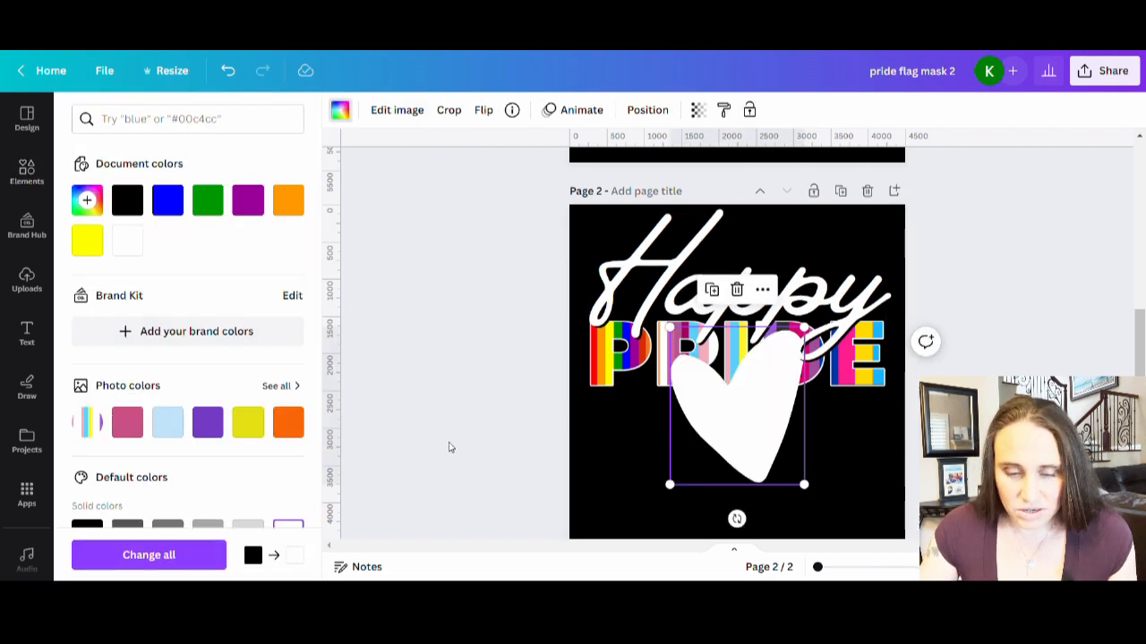
pyautogui.click(450, 448)
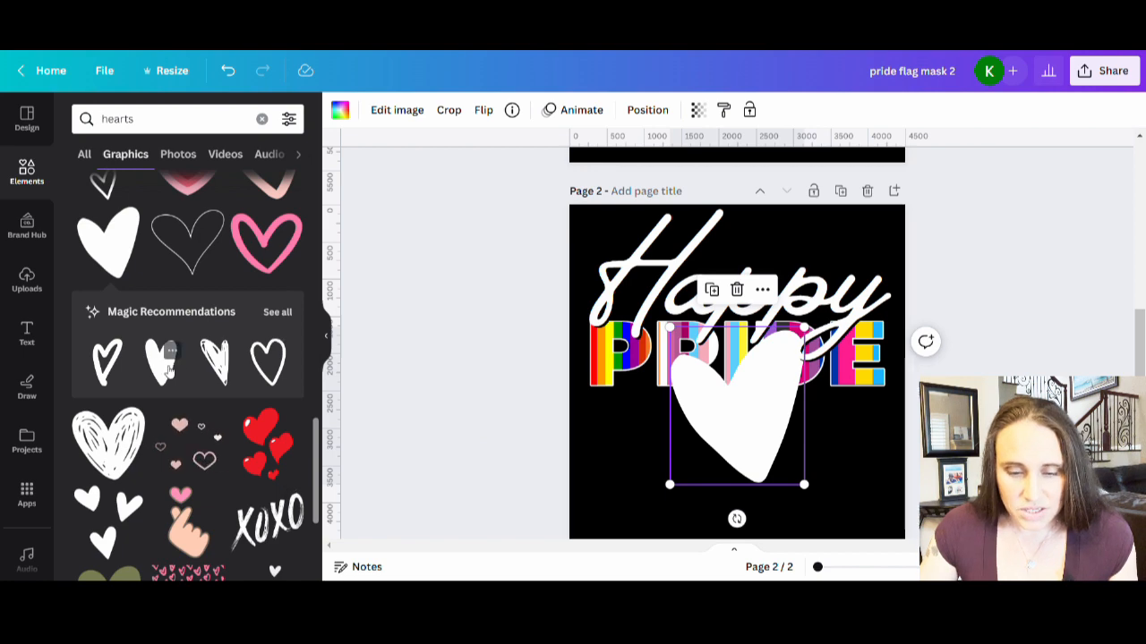
# Step: Add the brush-streaked heart graphic in white and place it below the first heart, overlapping the page's lower edge
pyautogui.scroll(-10, 188, 349)
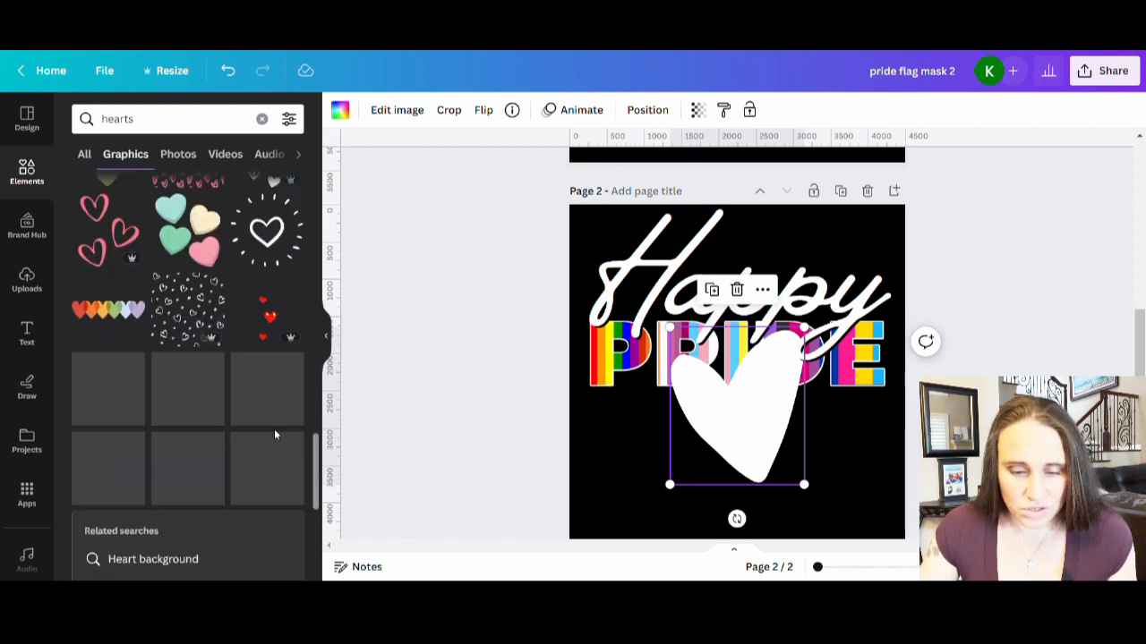
pyautogui.scroll(-4, 166, 444)
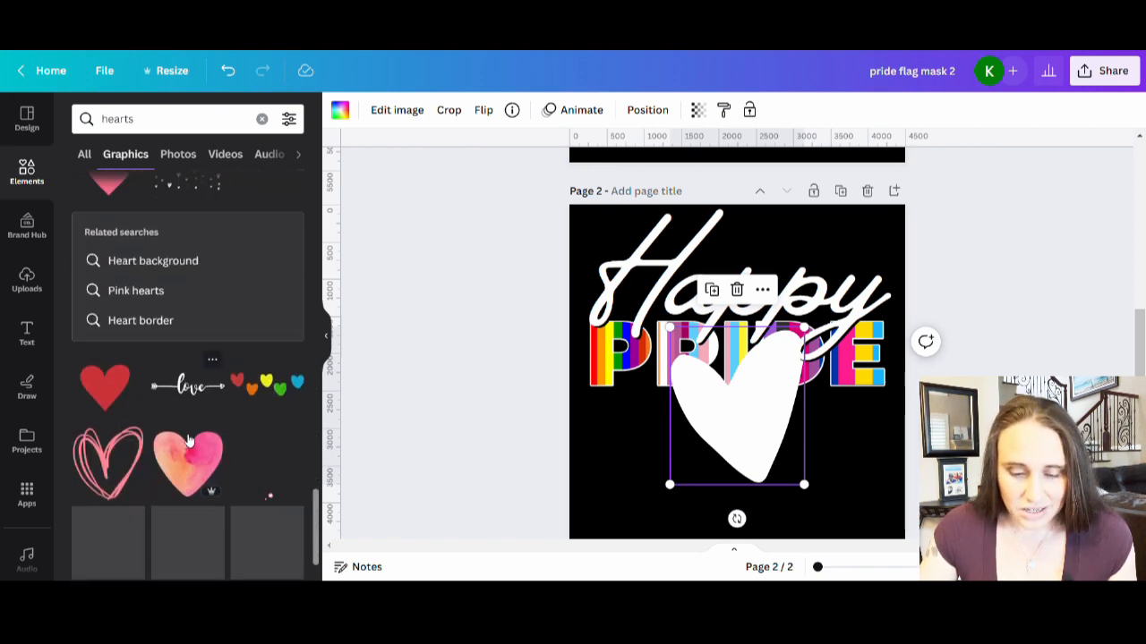
pyautogui.scroll(-4, 184, 446)
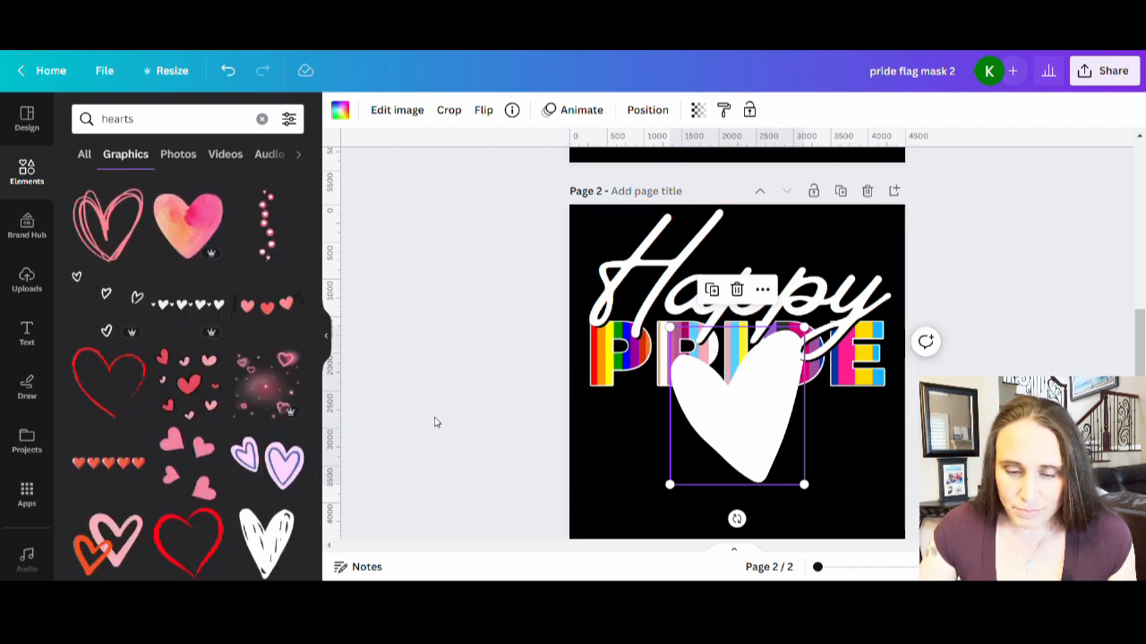
pyautogui.scroll(-2, 223, 382)
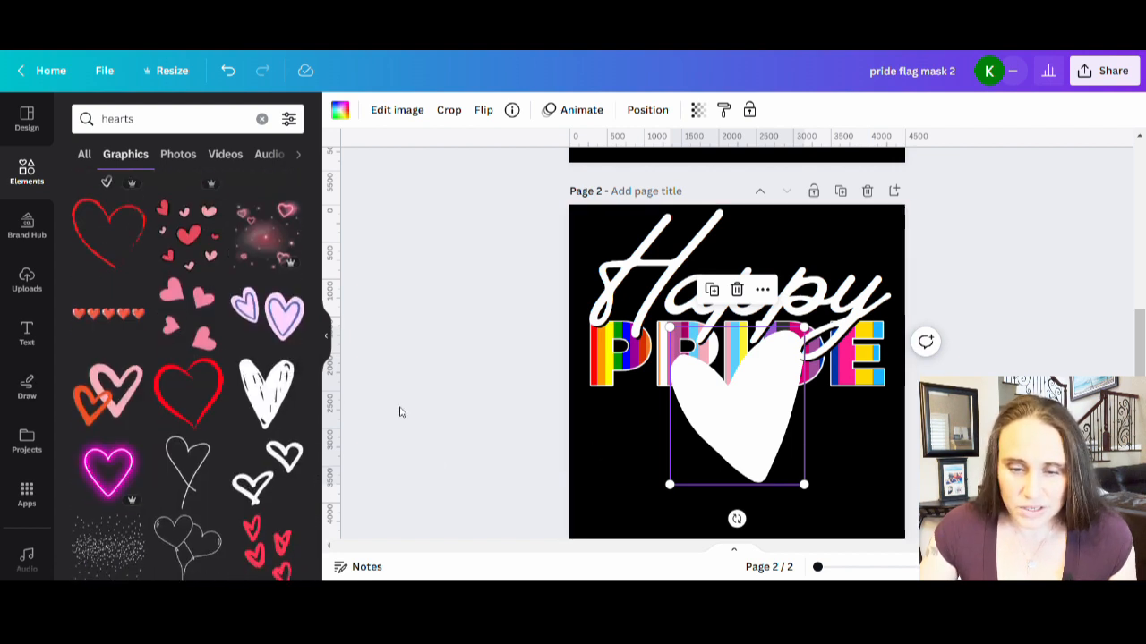
pyautogui.click(262, 391)
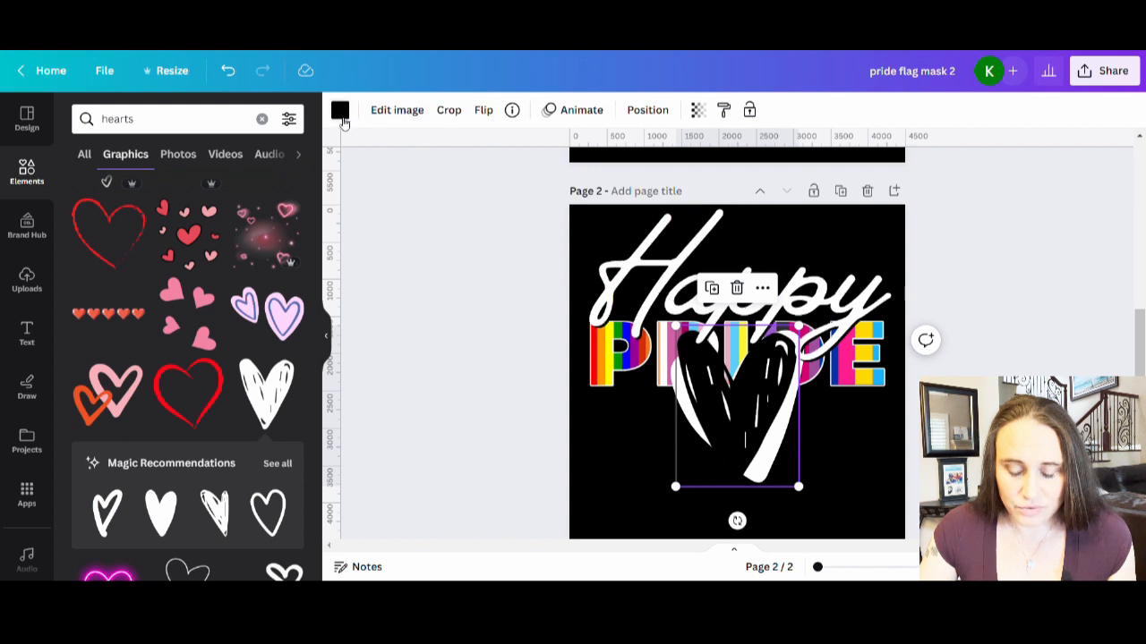
pyautogui.click(342, 115)
pyautogui.click(288, 535)
pyautogui.scroll(-2, 403, 362)
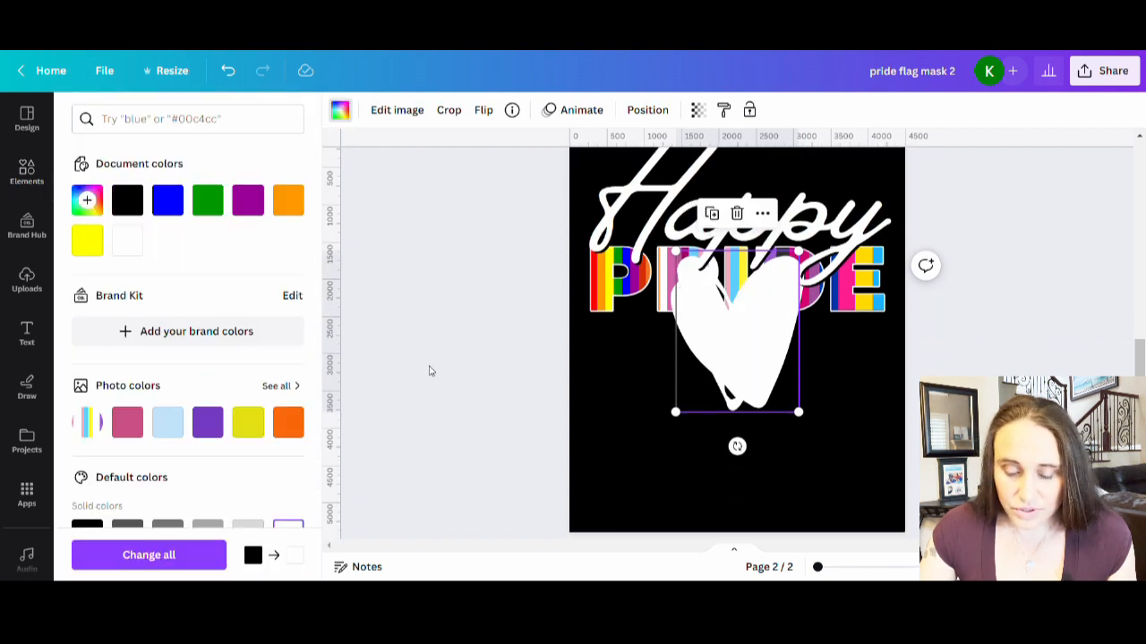
pyautogui.moveTo(687, 350); pyautogui.dragTo(633, 492)
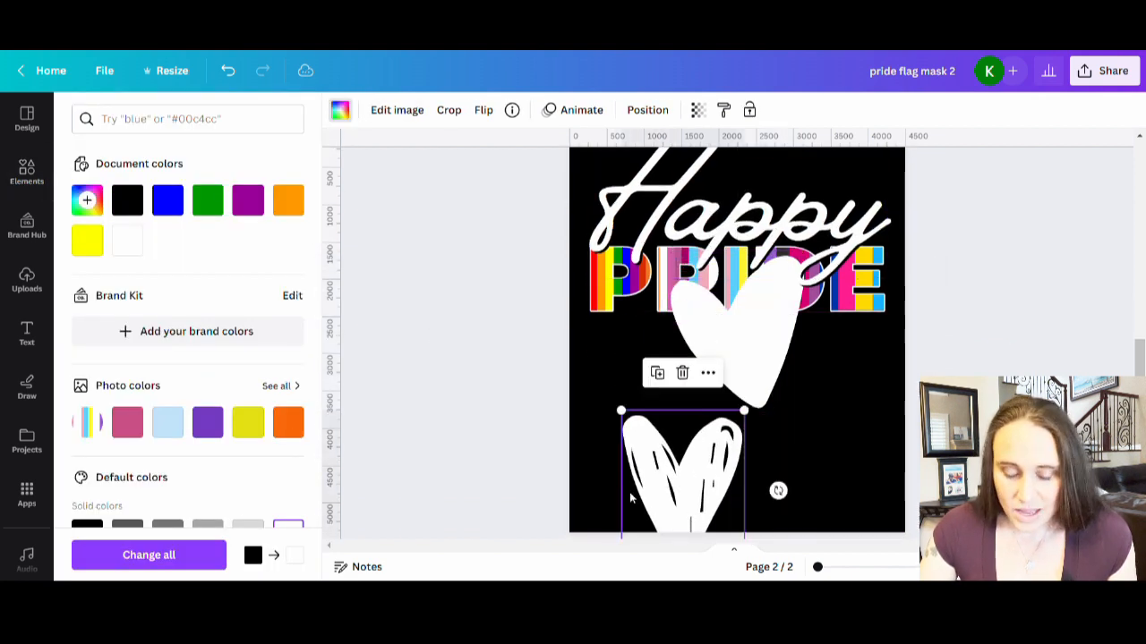
# Step: Add the recommended narrow solid heart in white and place it to the right of the brush-streaked heart
pyautogui.scroll(-1, 180, 339)
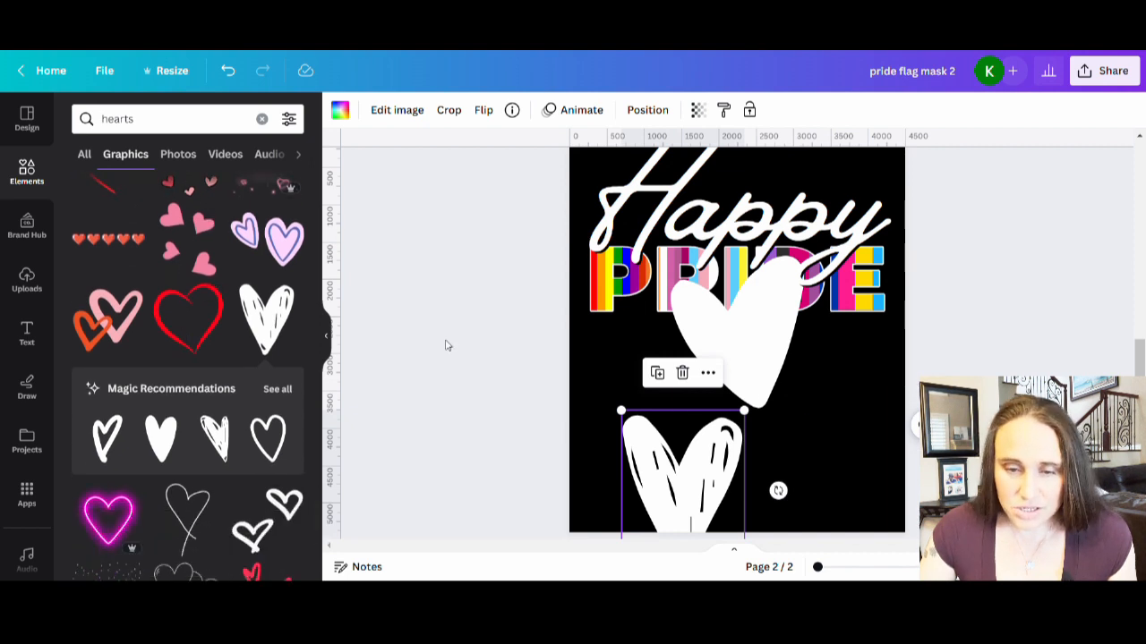
pyautogui.click(161, 438)
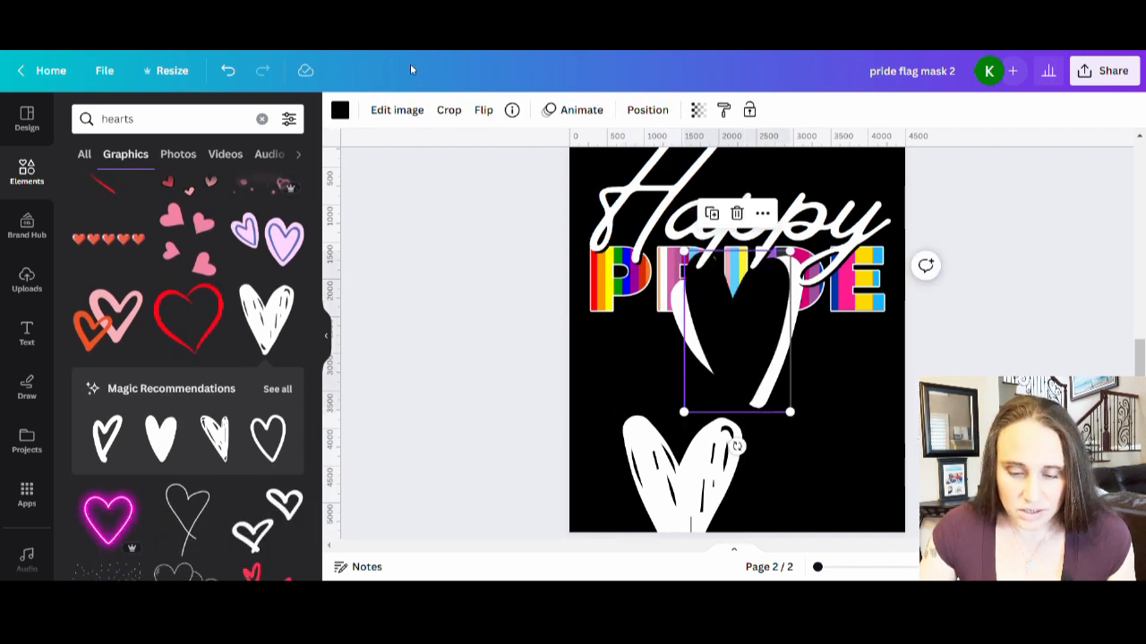
pyautogui.click(339, 110)
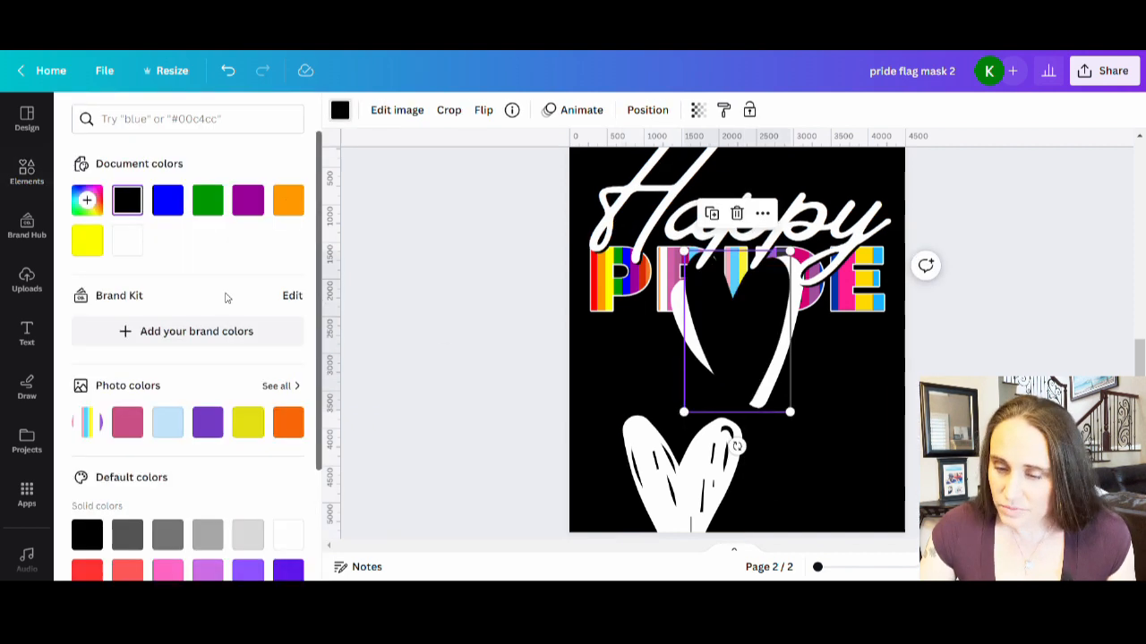
pyautogui.click(289, 536)
pyautogui.moveTo(716, 365); pyautogui.dragTo(819, 501)
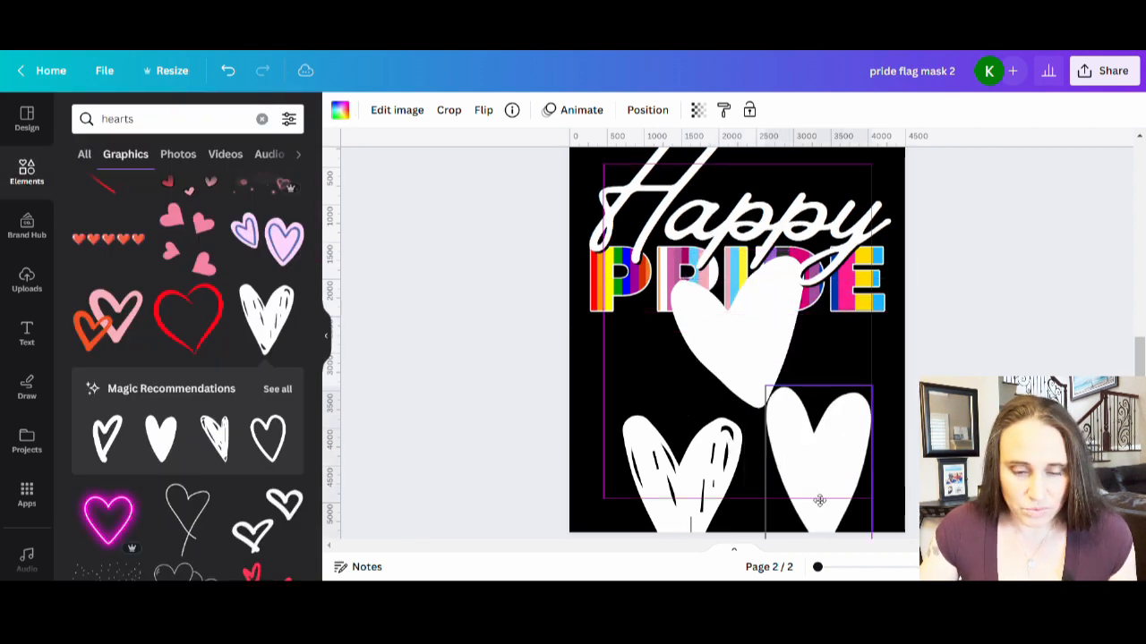
# Step: Find a plain solid blue heart among the hearts graphics and add it to page 2
pyautogui.scroll(-5, 201, 331)
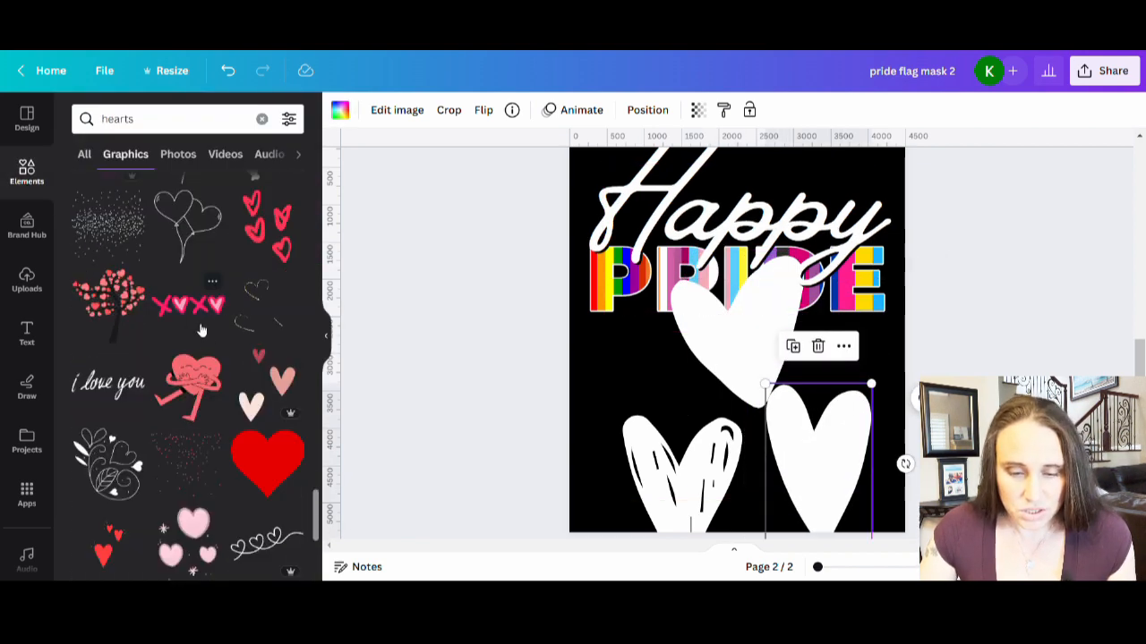
pyautogui.scroll(-5, 201, 331)
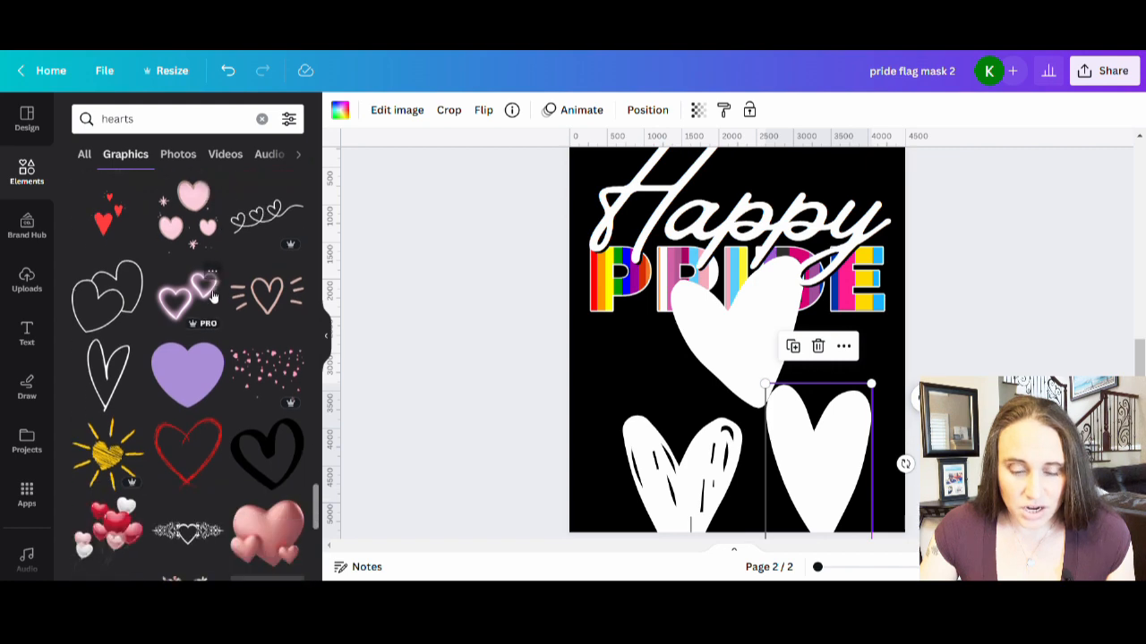
pyautogui.scroll(-5, 213, 295)
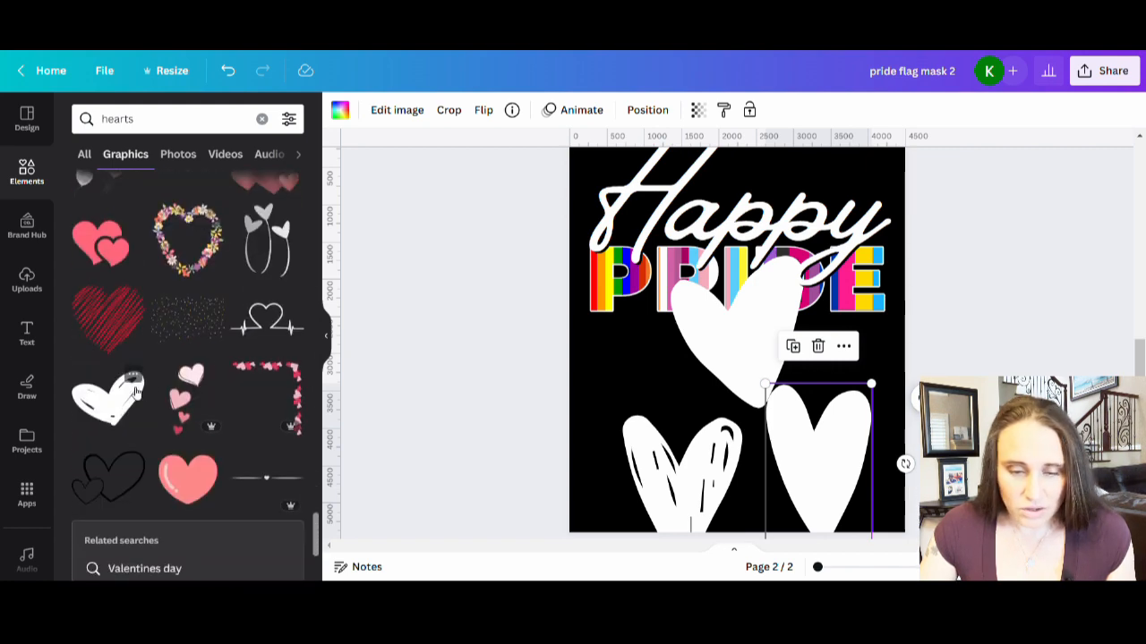
pyautogui.scroll(-5, 161, 399)
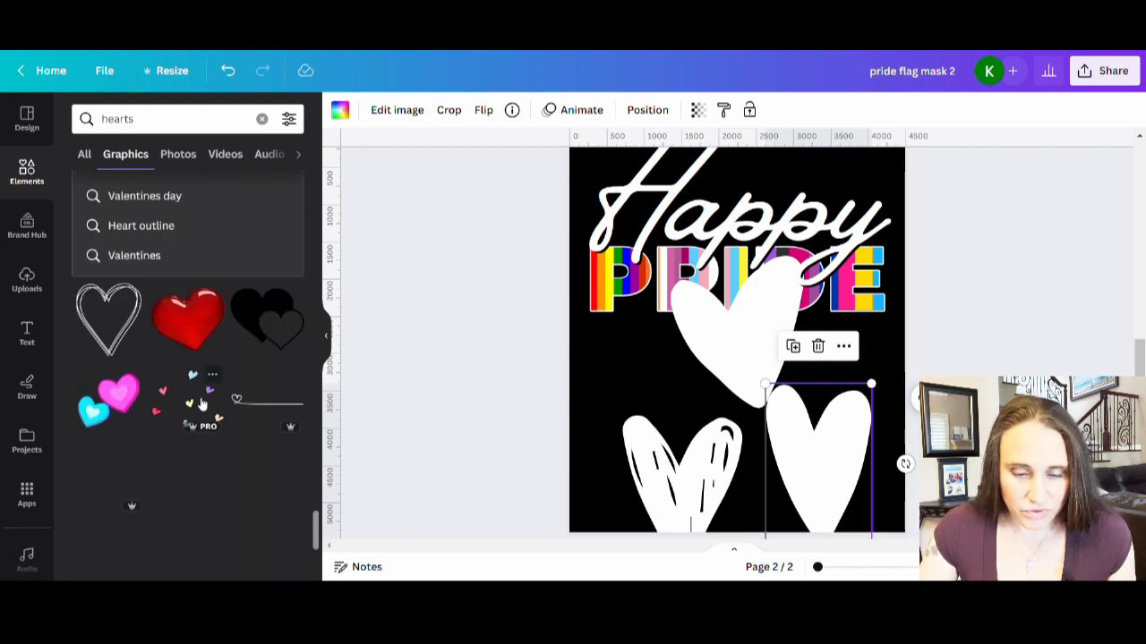
pyautogui.scroll(-10, 203, 404)
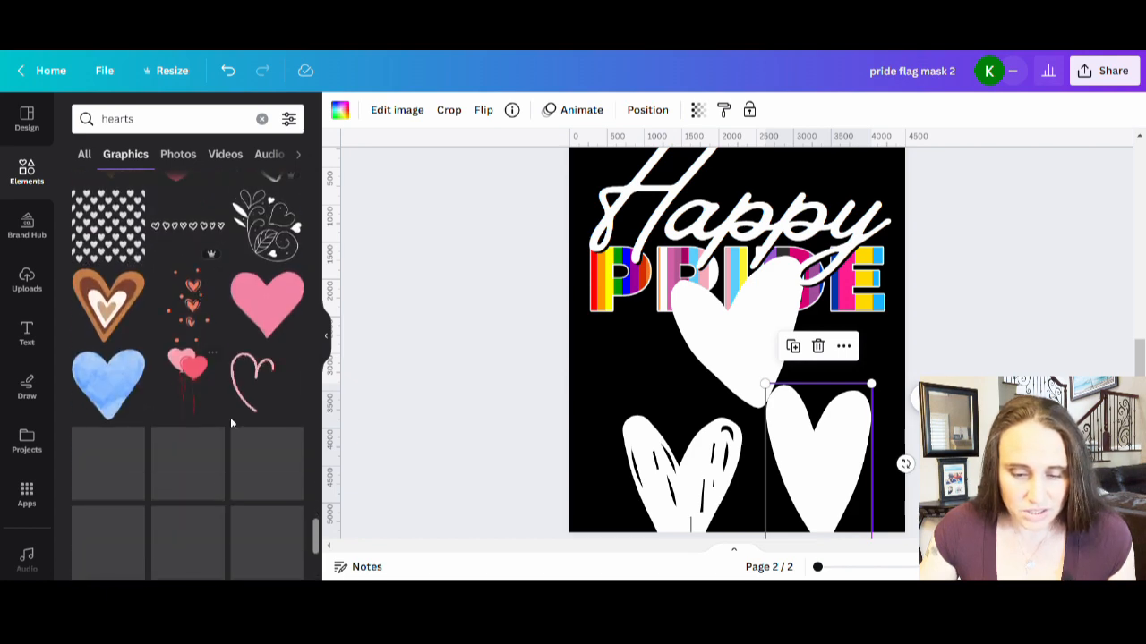
pyautogui.scroll(-5, 207, 375)
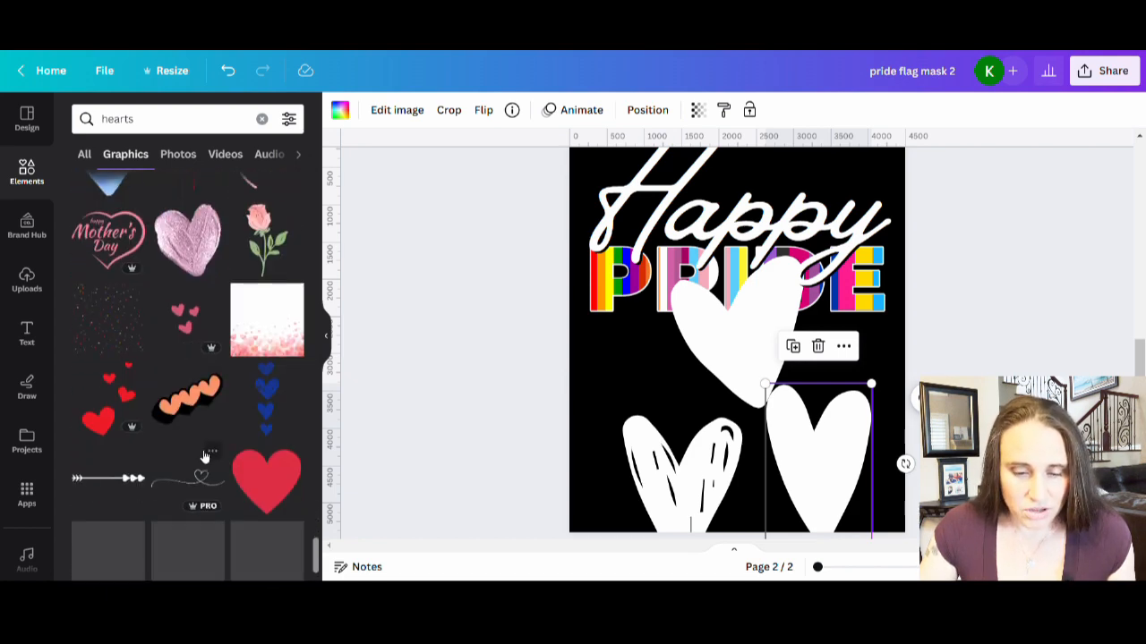
pyautogui.scroll(-4, 152, 478)
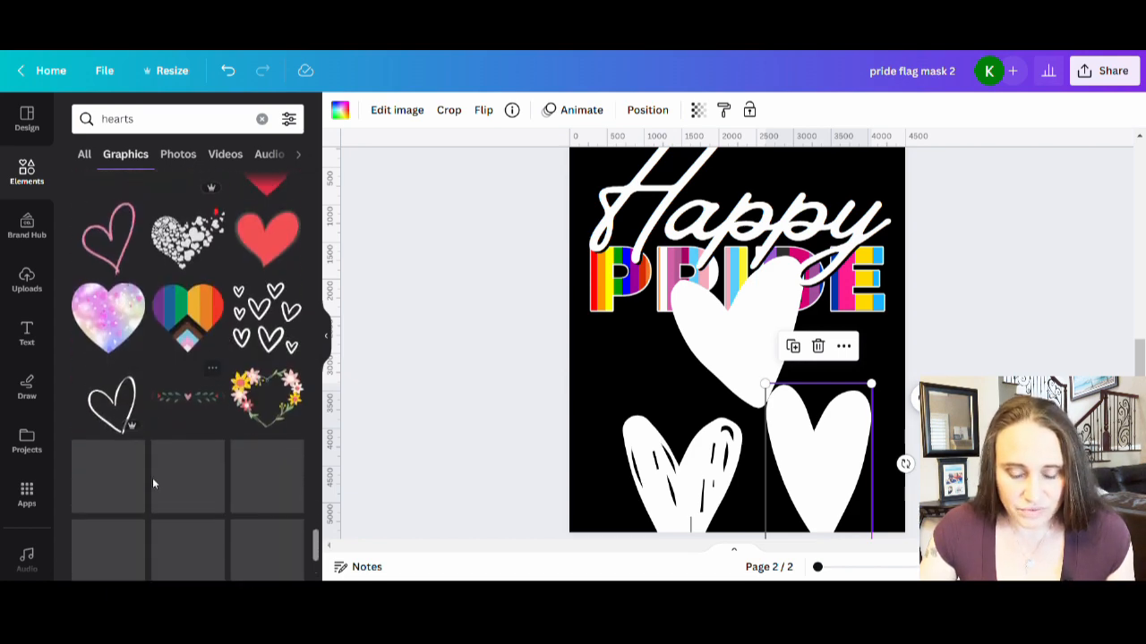
pyautogui.scroll(-3, 157, 479)
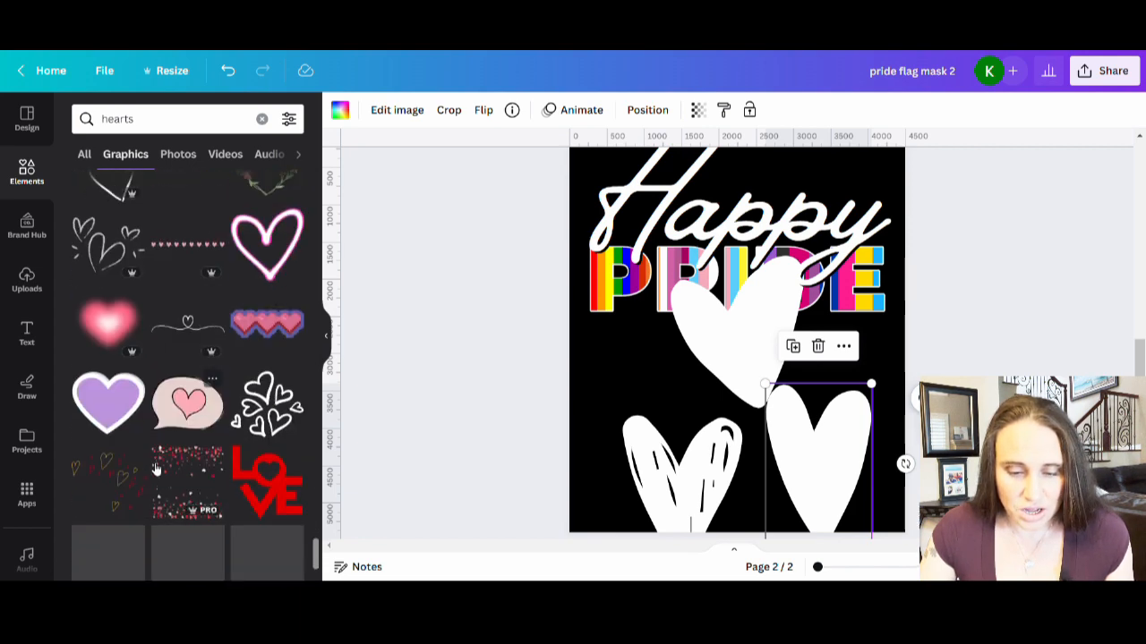
pyautogui.scroll(-3, 157, 473)
pyautogui.scroll(-5, 159, 478)
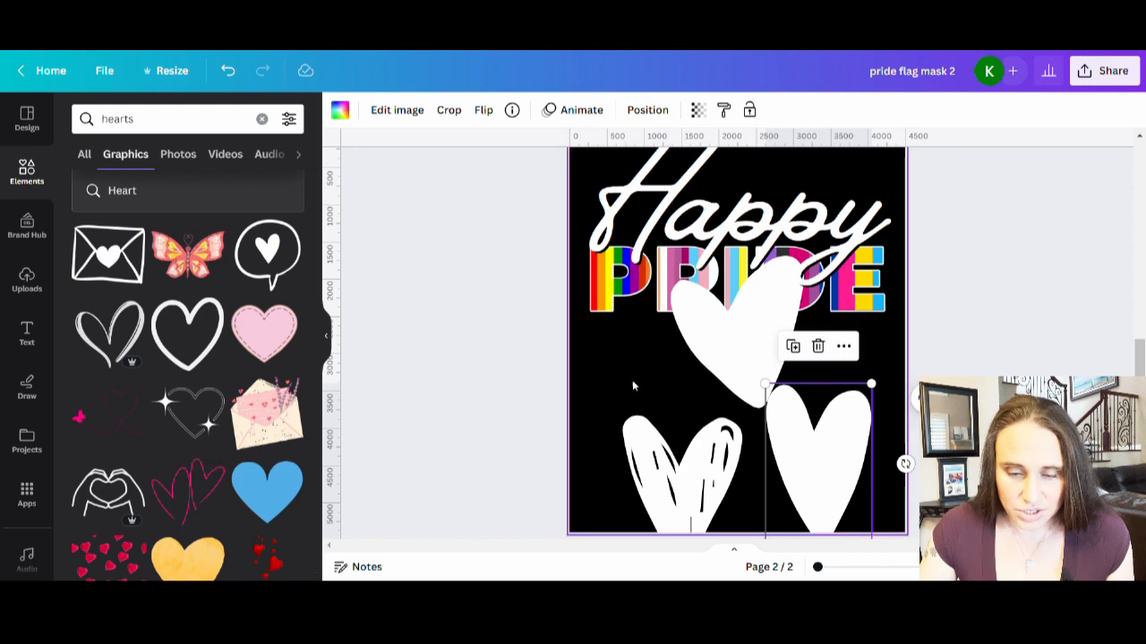
pyautogui.scroll(-1, 386, 310)
pyautogui.scroll(-3, 190, 360)
pyautogui.scroll(2, 191, 359)
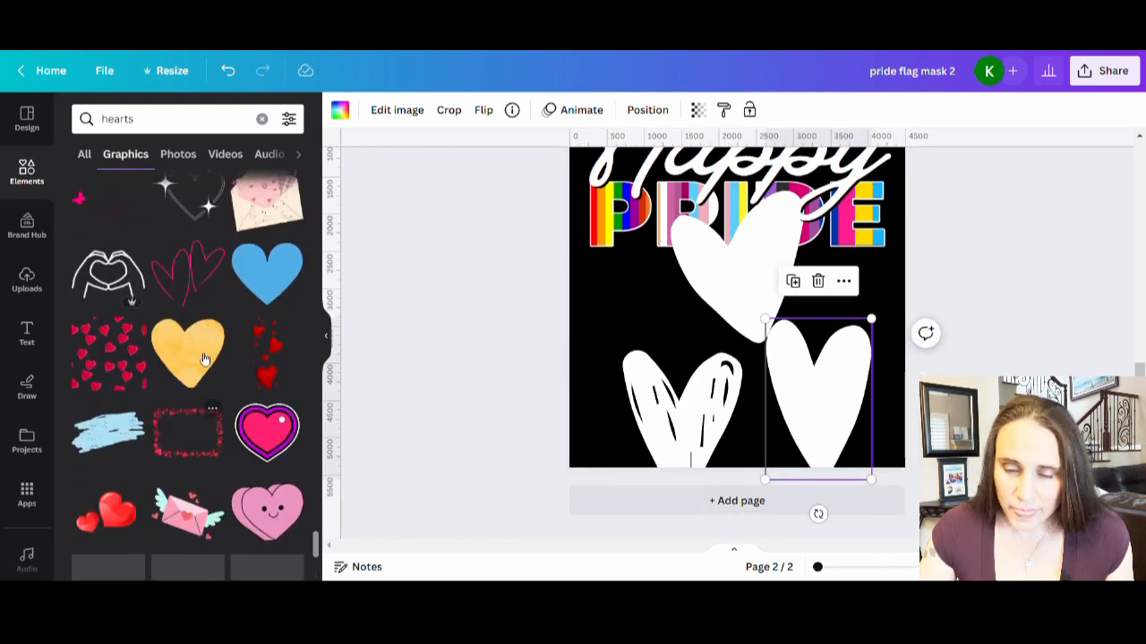
pyautogui.scroll(-1, 229, 403)
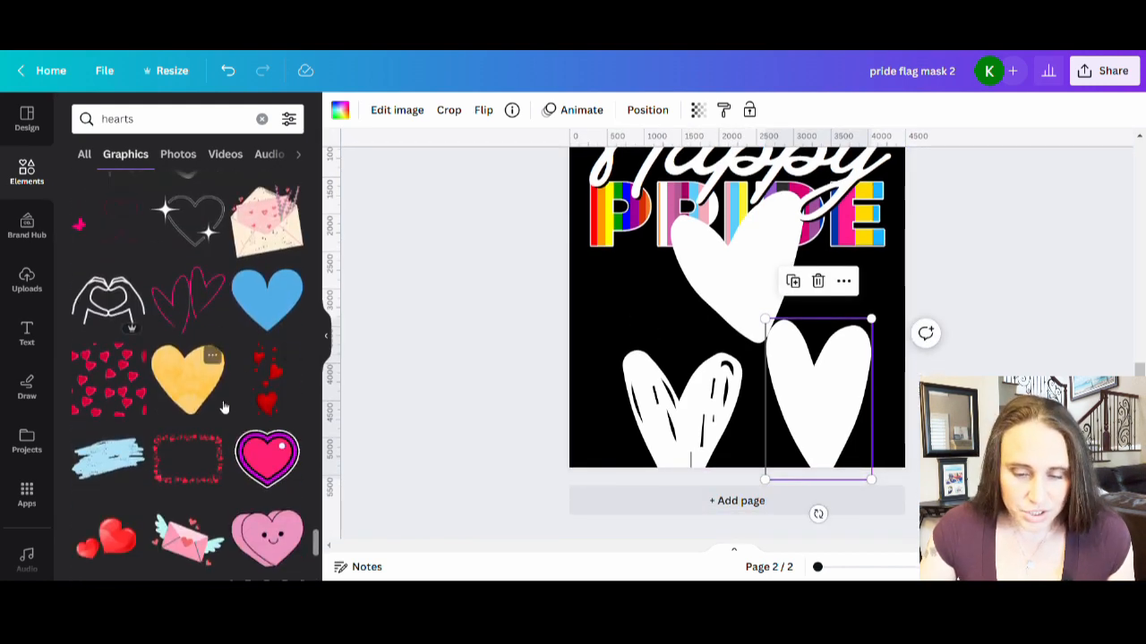
pyautogui.click(267, 298)
# Step: Add the textured pink heart graphic, color it white, and place it beneath the P of PRIDE
pyautogui.scroll(-5, 122, 399)
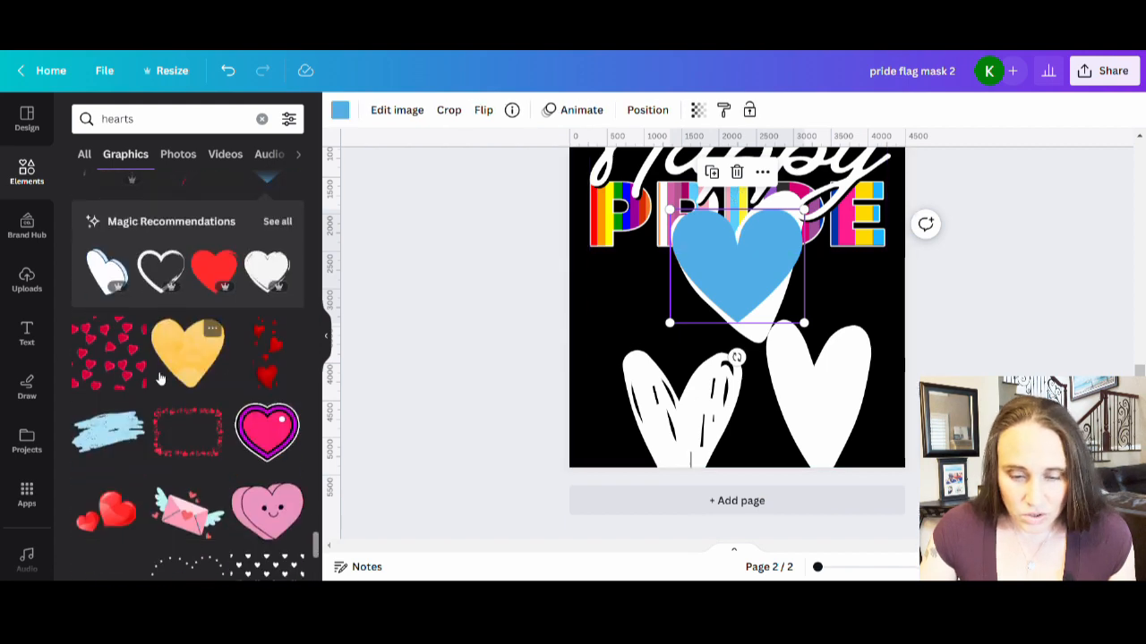
pyautogui.scroll(-1, 135, 527)
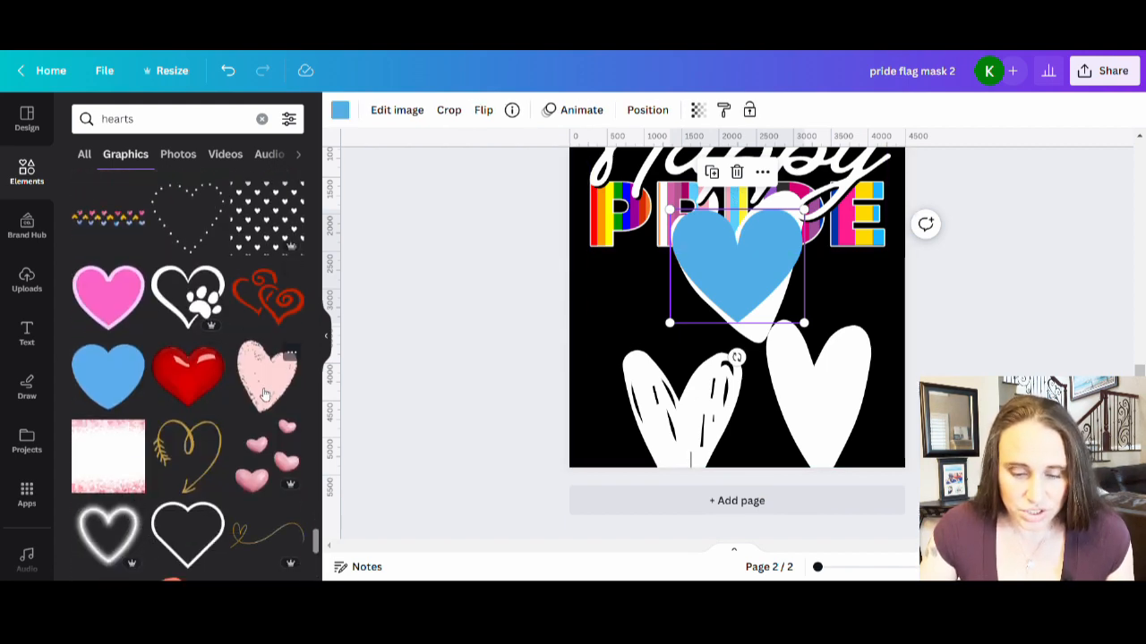
pyautogui.scroll(-6, 268, 394)
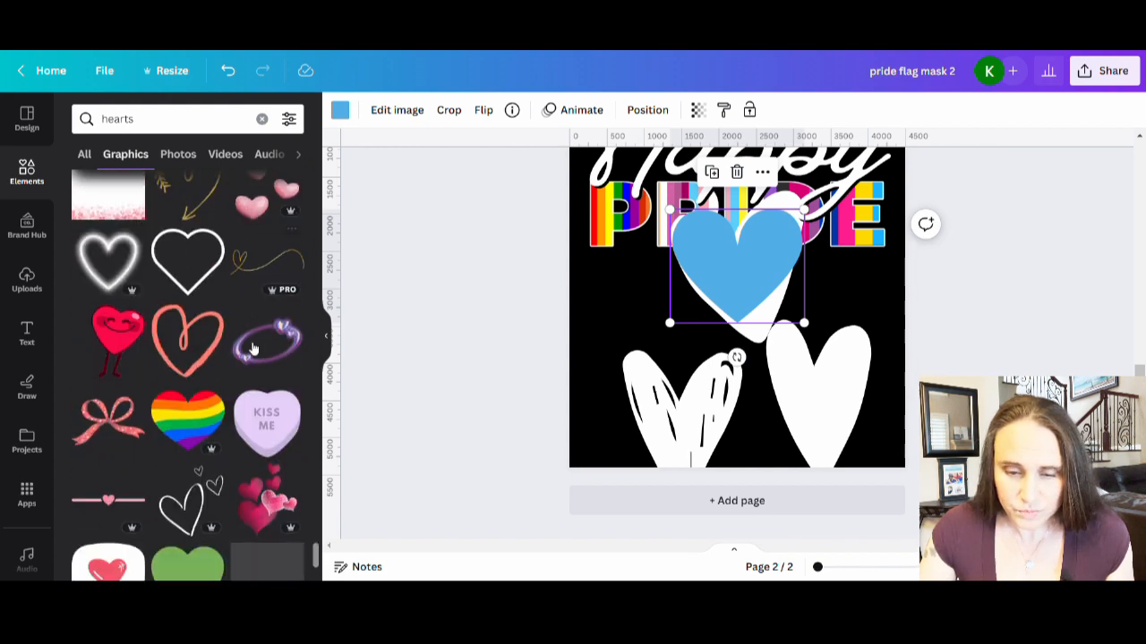
pyautogui.scroll(8, 278, 345)
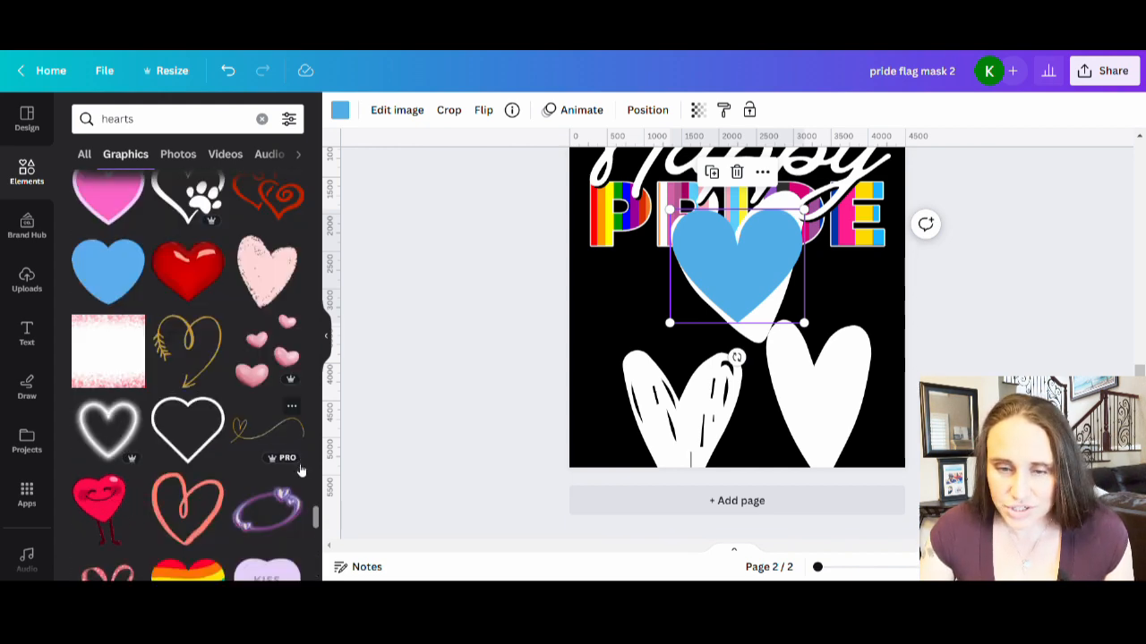
pyautogui.click(280, 273)
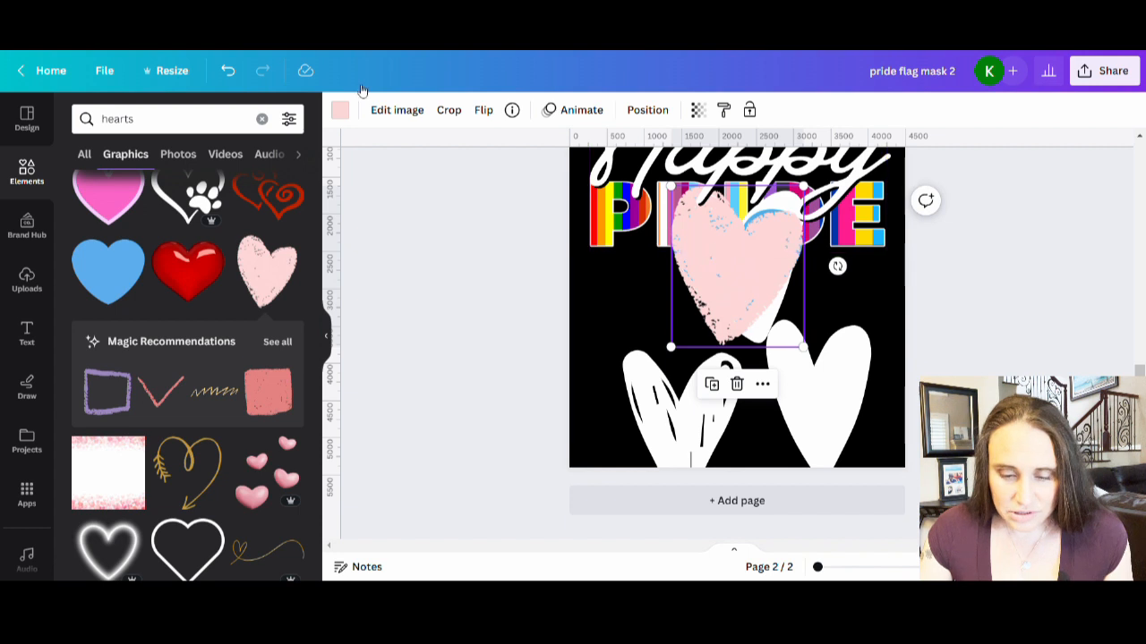
pyautogui.click(341, 111)
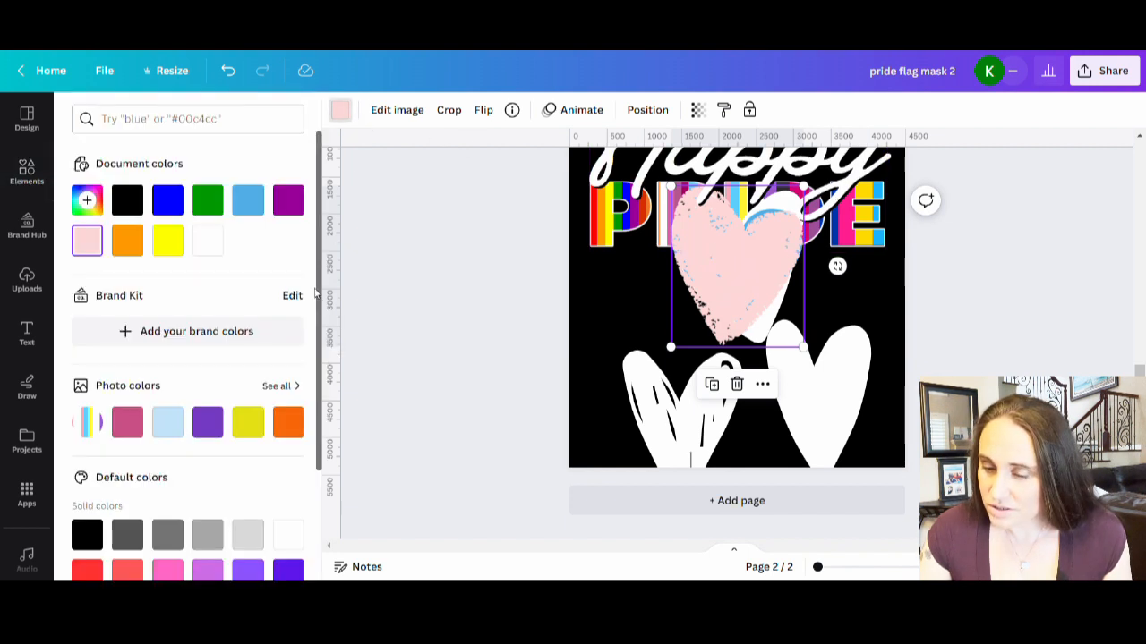
pyautogui.click(297, 534)
pyautogui.click(502, 427)
pyautogui.moveTo(716, 266); pyautogui.dragTo(620, 312)
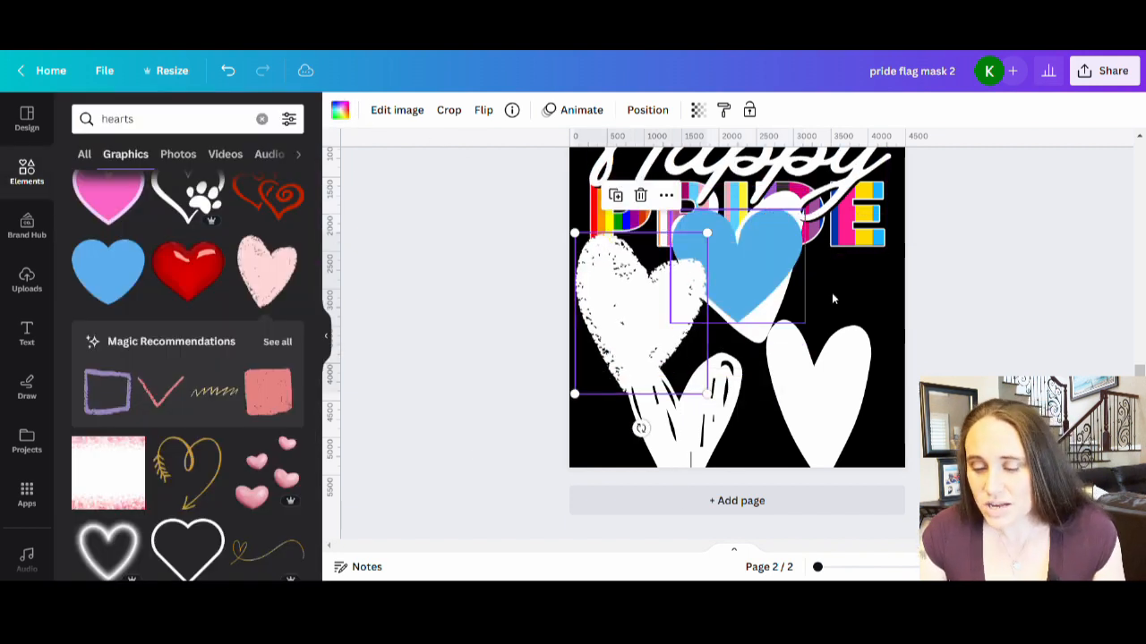
# Step: Move the blue heart below the textured heart and shrink it to about half its size
pyautogui.click(828, 240)
pyautogui.scroll(2, 859, 358)
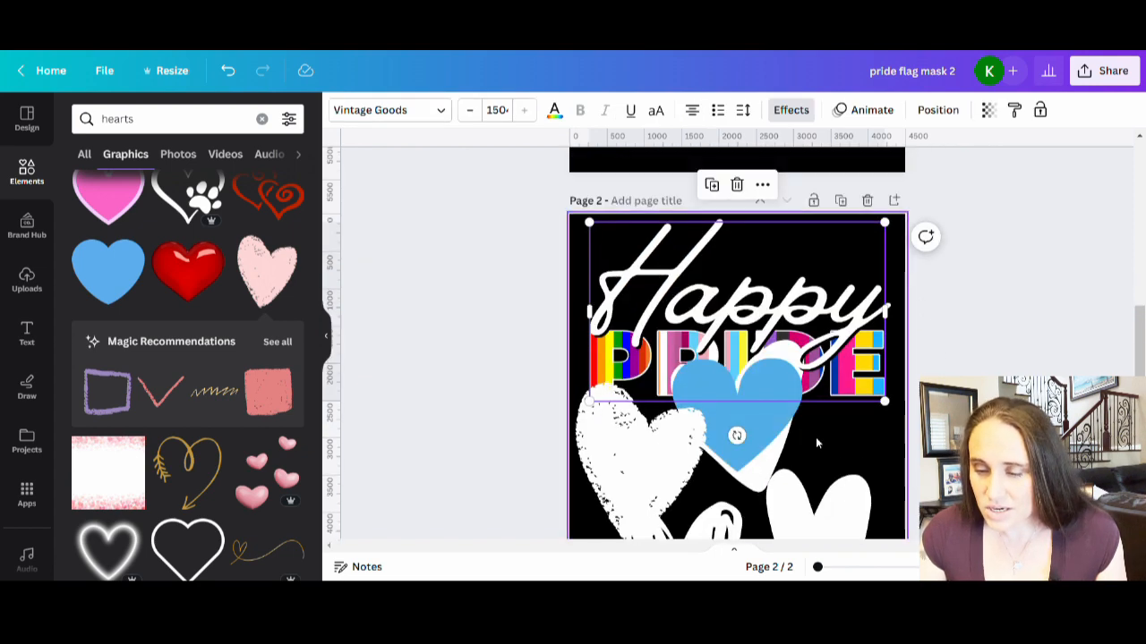
pyautogui.click(673, 469)
pyautogui.scroll(-2, 708, 466)
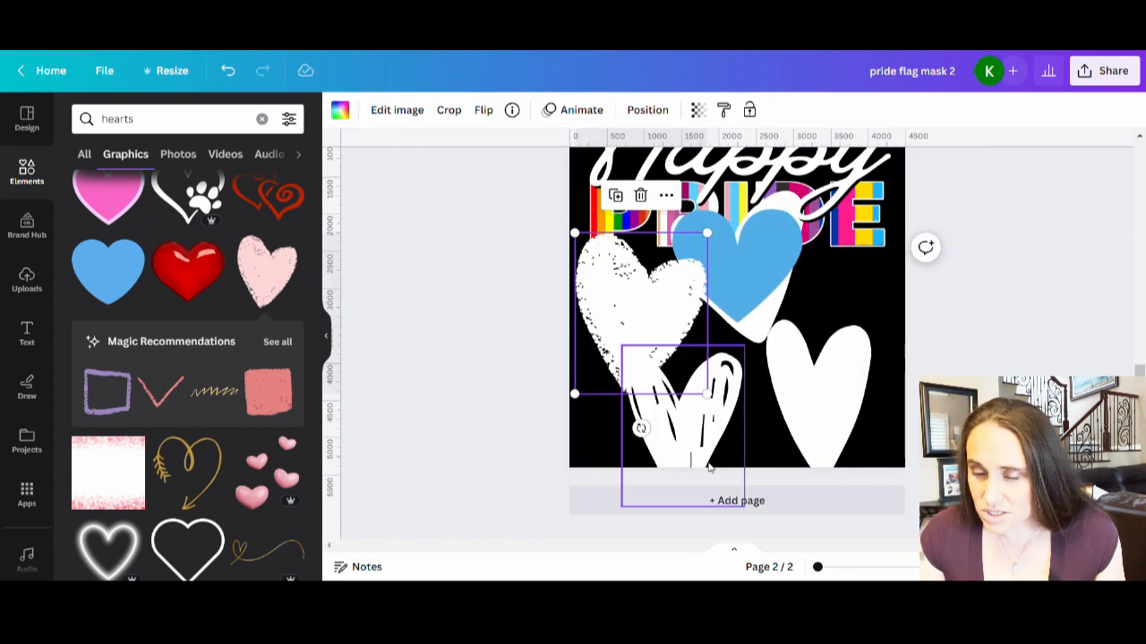
pyautogui.click(802, 437)
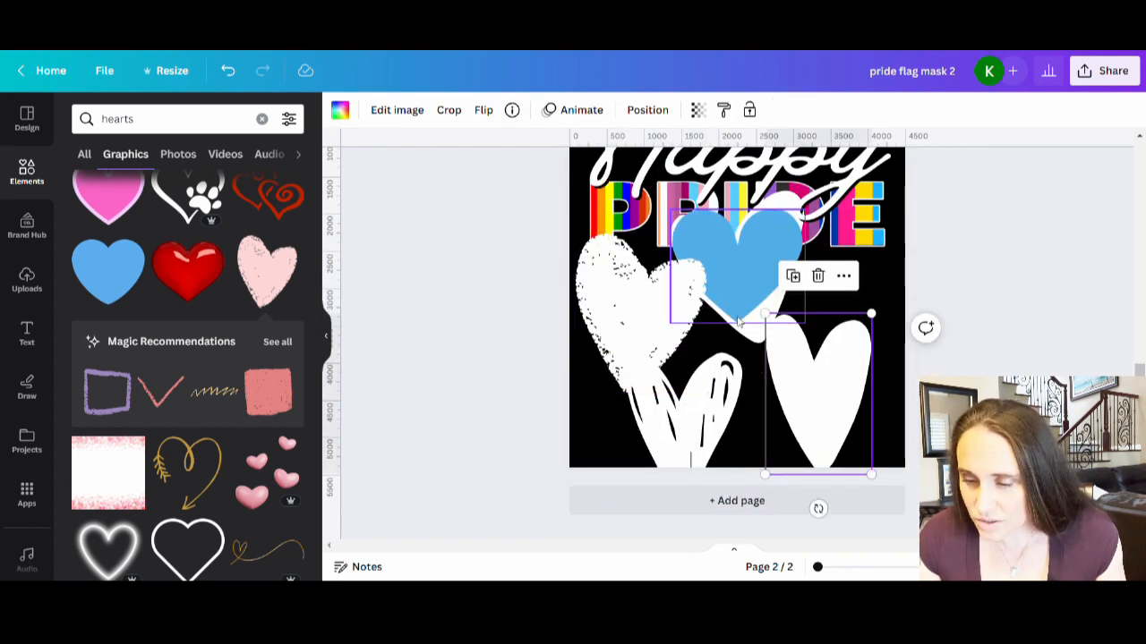
pyautogui.moveTo(749, 300); pyautogui.dragTo(804, 150)
pyautogui.scroll(3, 794, 321)
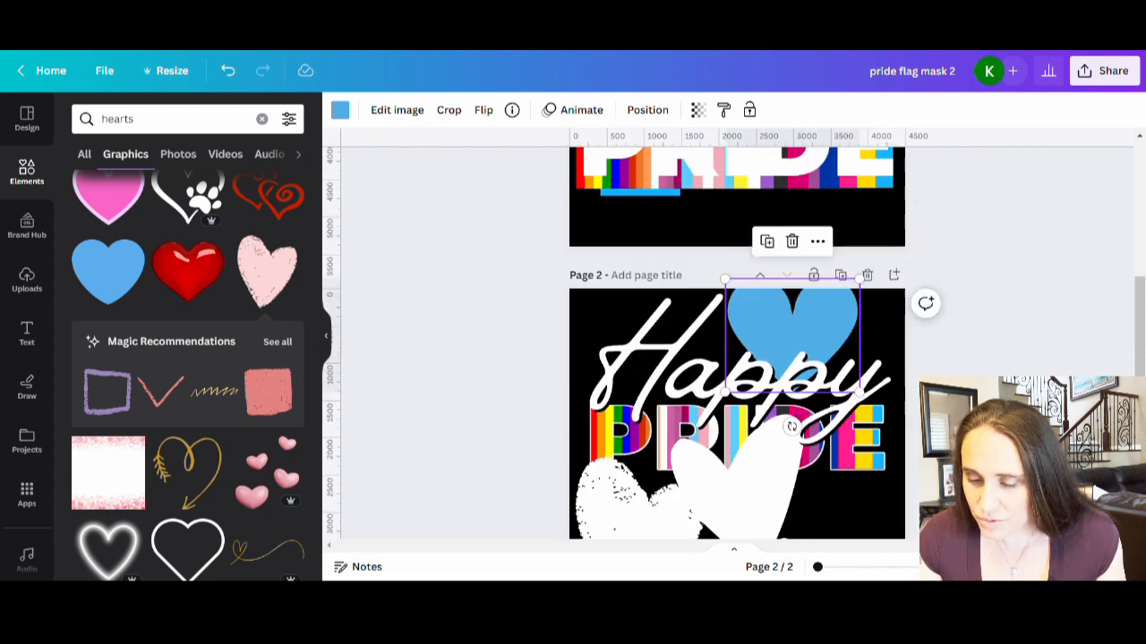
pyautogui.moveTo(802, 315); pyautogui.dragTo(718, 389)
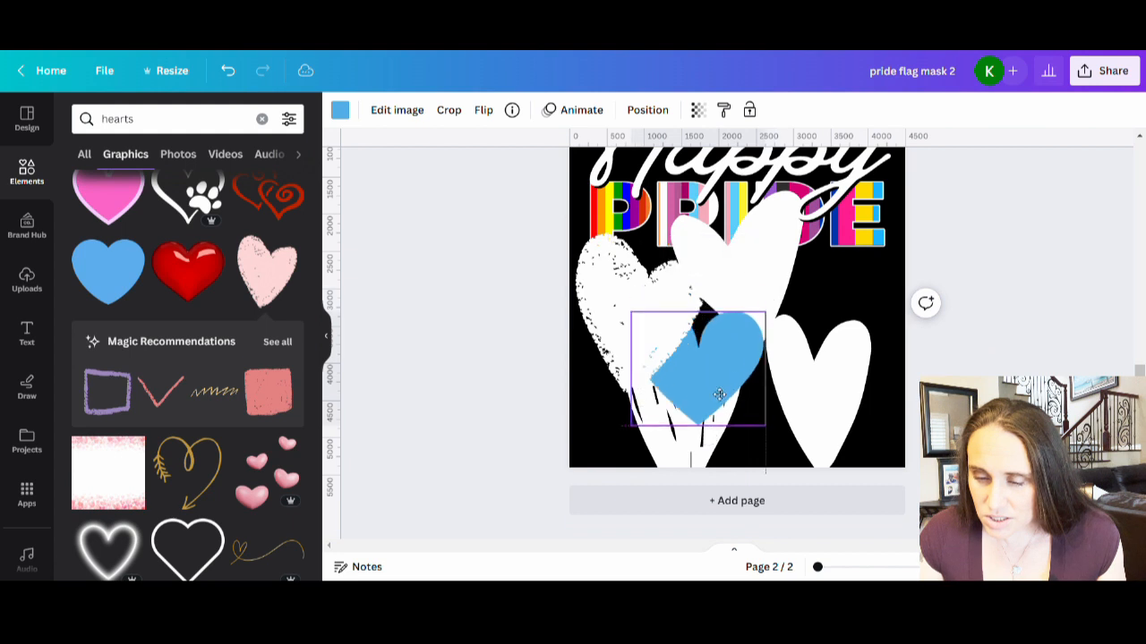
pyautogui.moveTo(768, 313); pyautogui.dragTo(696, 375)
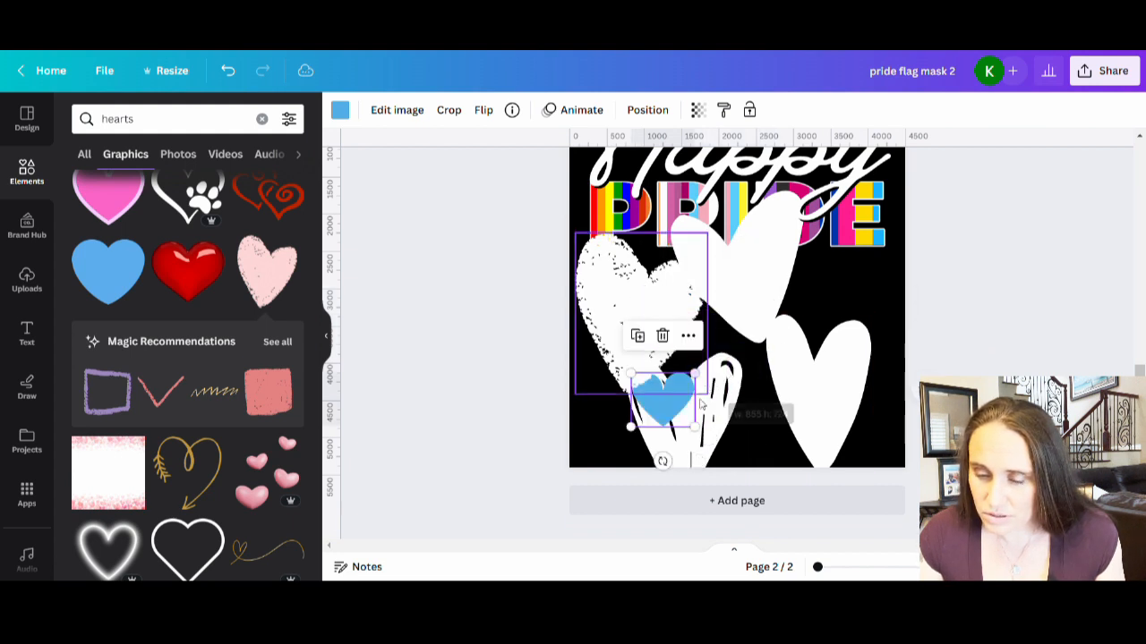
# Step: Shrink the narrow solid heart and the brush-streaked heart, placing the brush-streaked one just right of the blue heart
pyautogui.click(779, 435)
pyautogui.moveTo(877, 324); pyautogui.dragTo(858, 399)
pyautogui.click(706, 448)
pyautogui.moveTo(705, 449); pyautogui.dragTo(766, 426)
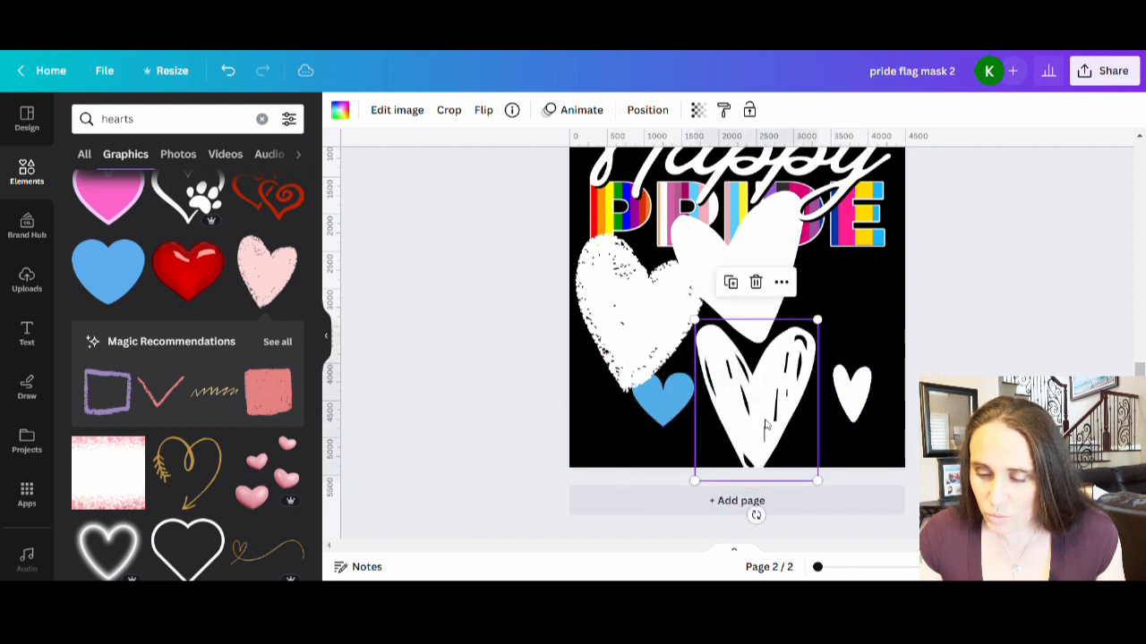
pyautogui.moveTo(704, 330); pyautogui.dragTo(755, 394)
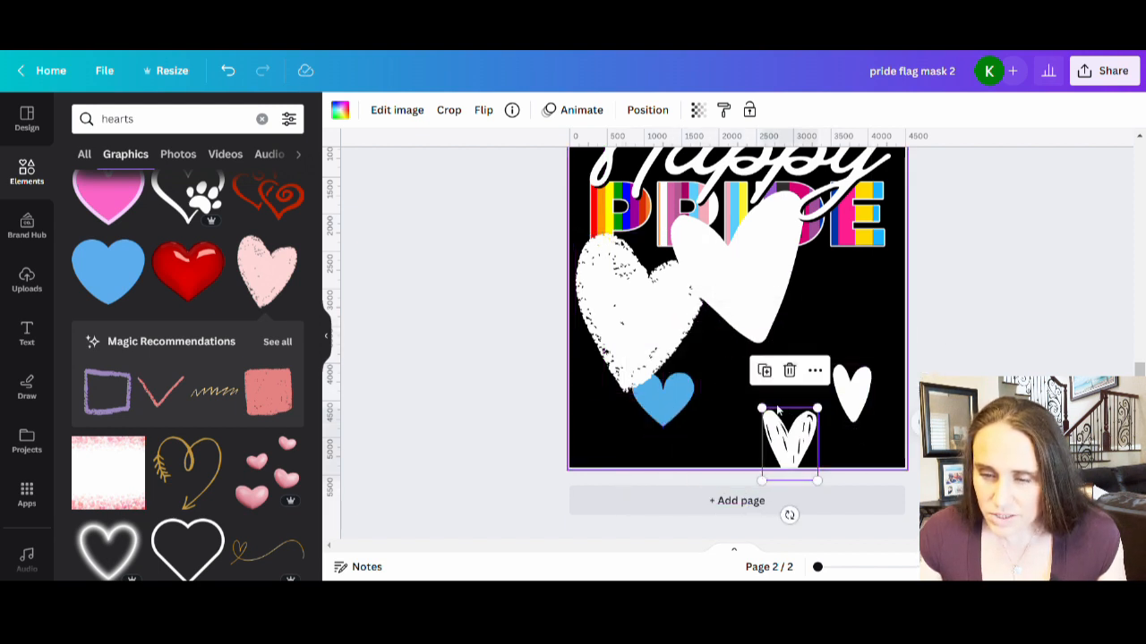
pyautogui.moveTo(806, 433); pyautogui.dragTo(747, 416)
# Step: Shrink the solid tilted heart and the textured heart to roughly match the other small hearts, clear of the PRIDE lettering
pyautogui.click(726, 289)
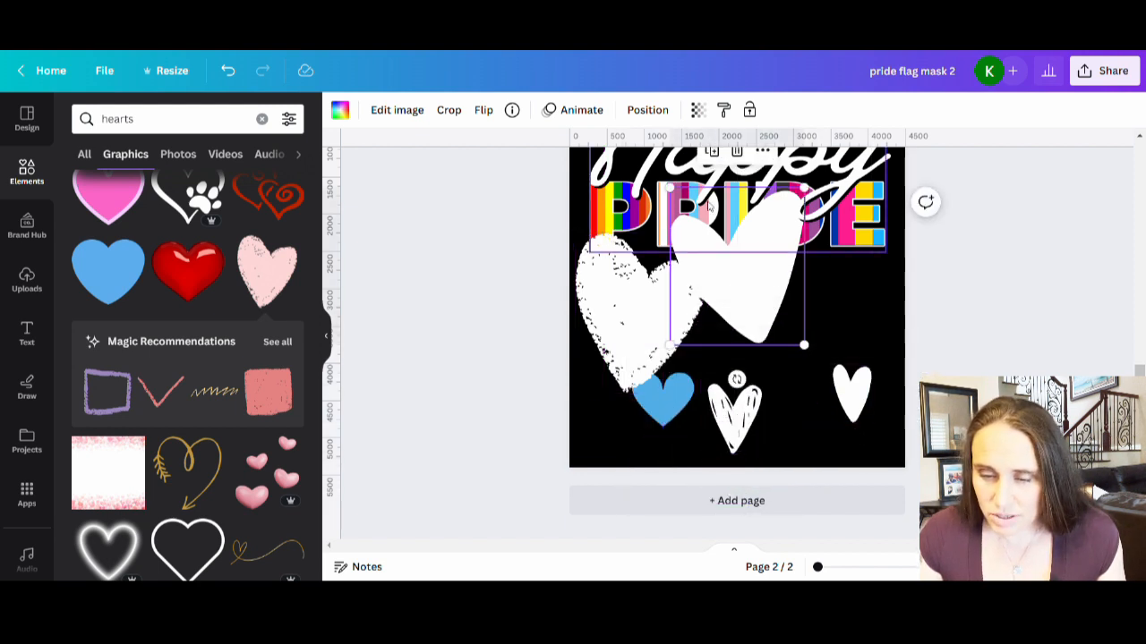
pyautogui.moveTo(669, 188); pyautogui.dragTo(764, 302)
pyautogui.click(640, 304)
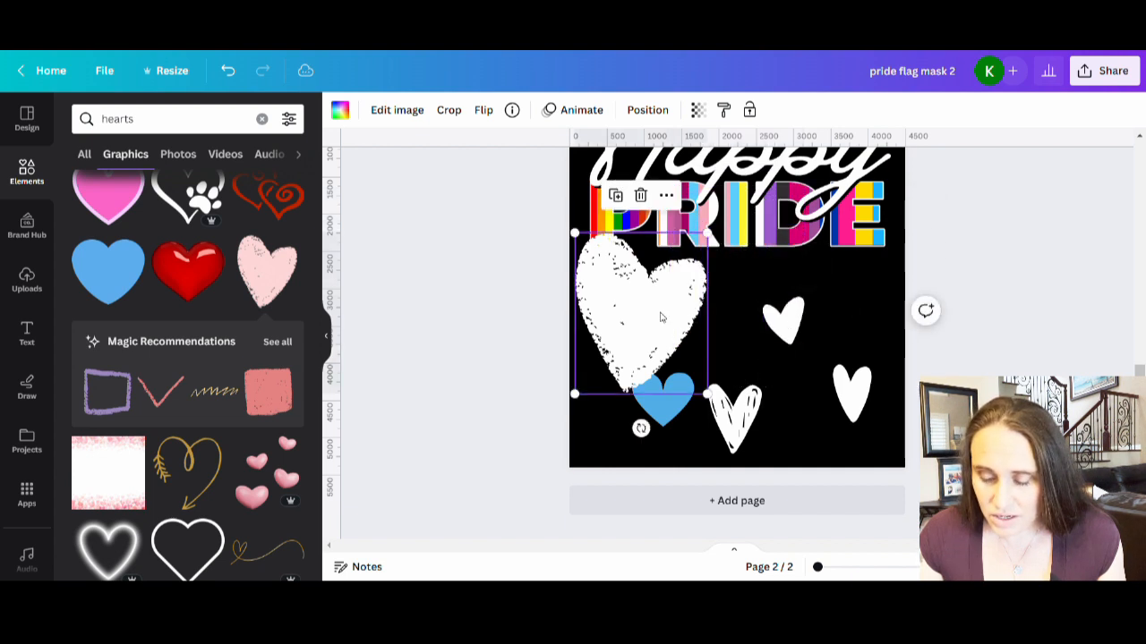
pyautogui.moveTo(577, 238); pyautogui.dragTo(649, 326)
pyautogui.click(797, 405)
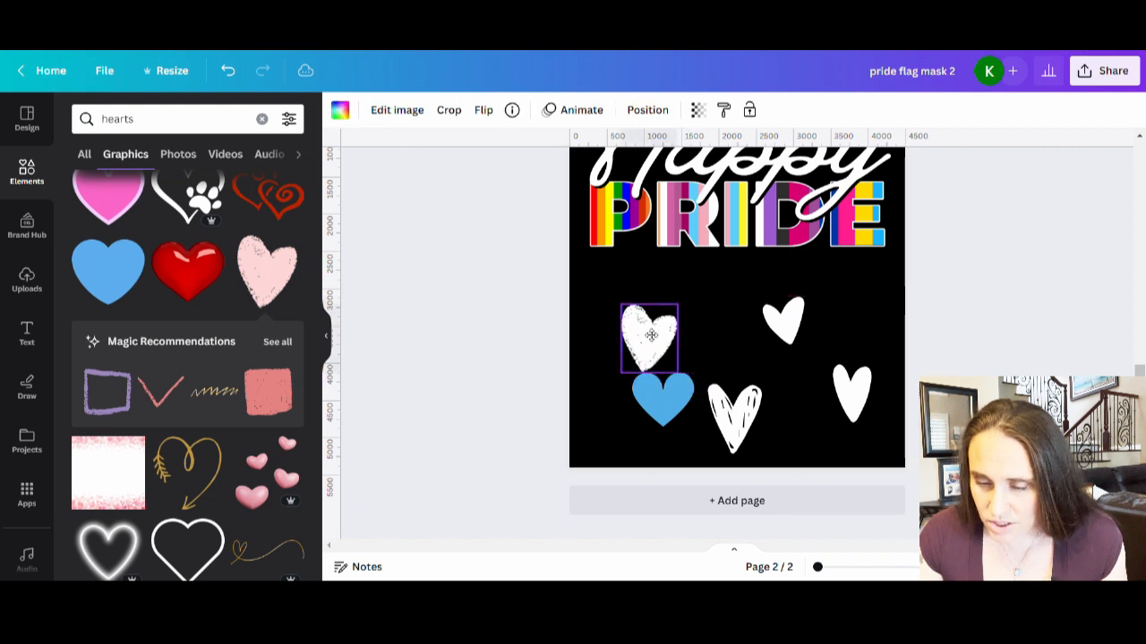
# Step: Arrange the hearts in a zigzag row below PRIDE: textured, blue, solid tilted, brush-streaked, then narrow at the right
pyautogui.click(663, 410)
pyautogui.moveTo(665, 418); pyautogui.dragTo(711, 391)
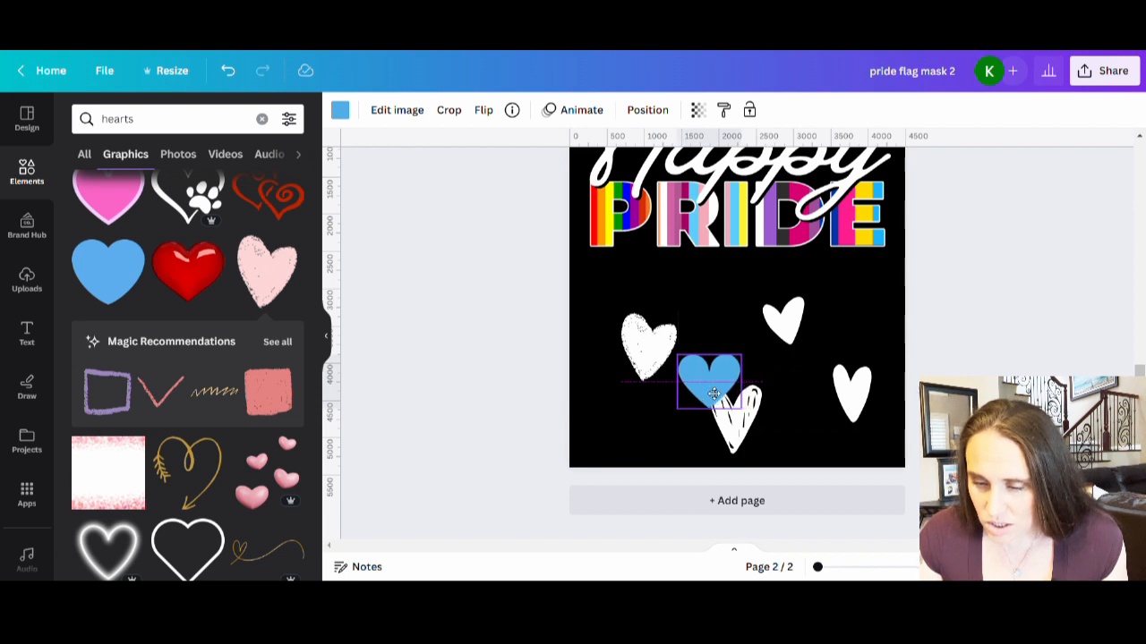
pyautogui.moveTo(797, 330)
pyautogui.mouseDown()
pyautogui.moveTo(785, 355)
pyautogui.moveTo(799, 313)
pyautogui.mouseUp()
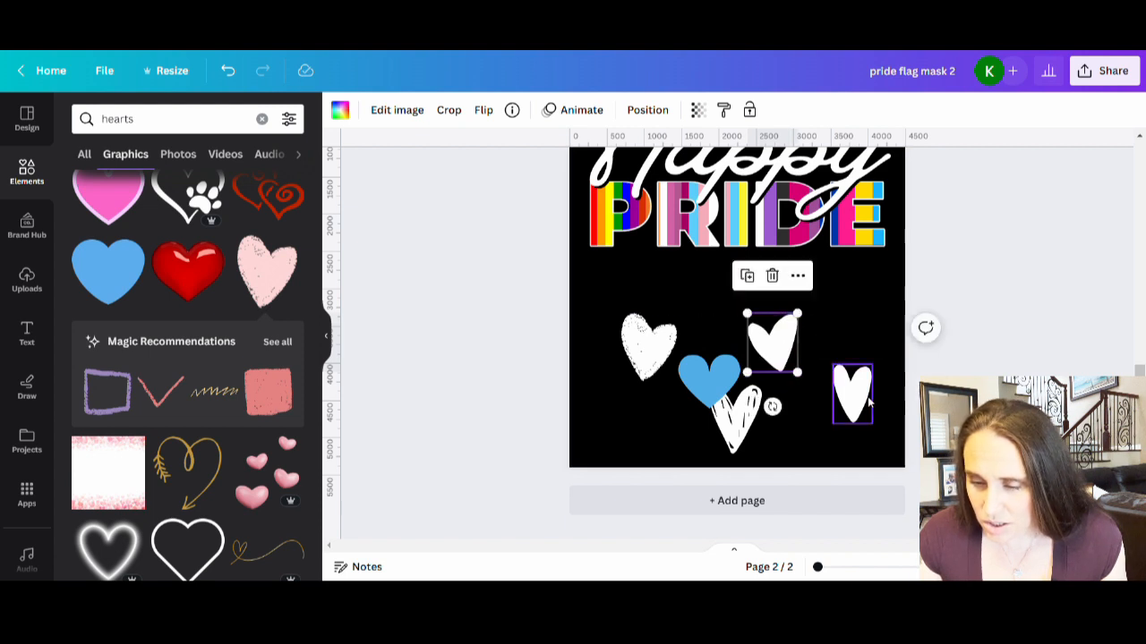
pyautogui.moveTo(868, 402); pyautogui.dragTo(870, 427)
pyautogui.moveTo(723, 437)
pyautogui.mouseDown()
pyautogui.moveTo(792, 431)
pyautogui.moveTo(813, 414)
pyautogui.moveTo(872, 428)
pyautogui.moveTo(885, 364)
pyautogui.moveTo(891, 374)
pyautogui.mouseUp()
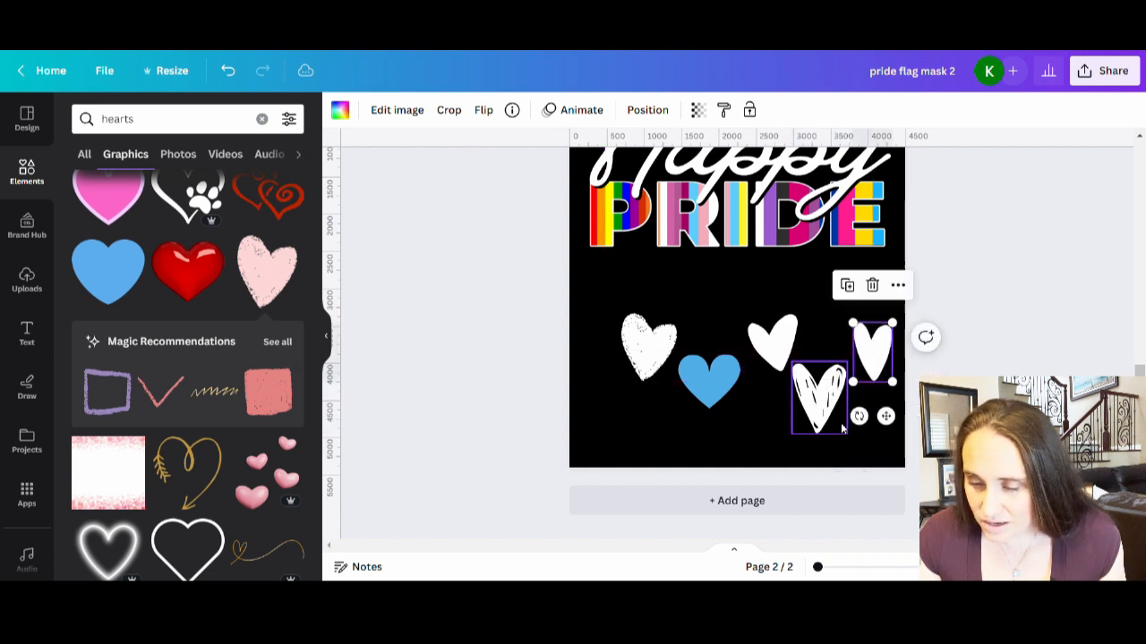
# Step: Shrink the brush-streaked heart slightly and tilt it a little counterclockwise between its neighboring hearts
pyautogui.click(819, 394)
pyautogui.moveTo(791, 435)
pyautogui.mouseDown()
pyautogui.moveTo(806, 424)
pyautogui.moveTo(823, 465)
pyautogui.mouseUp()
pyautogui.moveTo(832, 391); pyautogui.dragTo(831, 388)
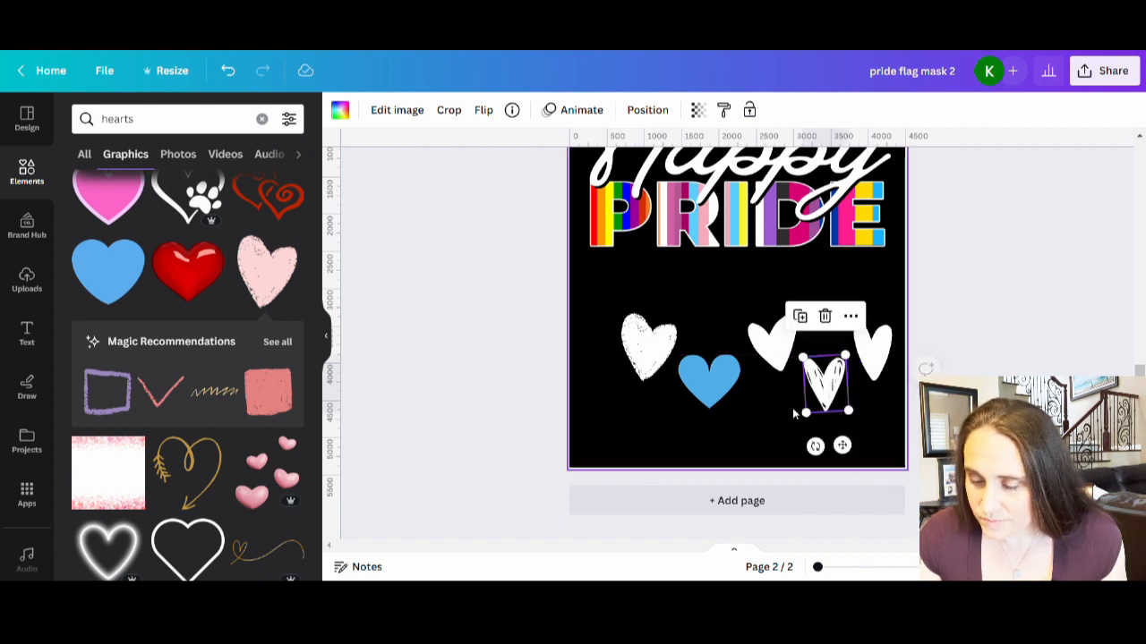
# Step: Nudge the solid tilted heart slightly left and give the narrow heart at the row's right end a slight tilt
pyautogui.moveTo(785, 345); pyautogui.dragTo(778, 347)
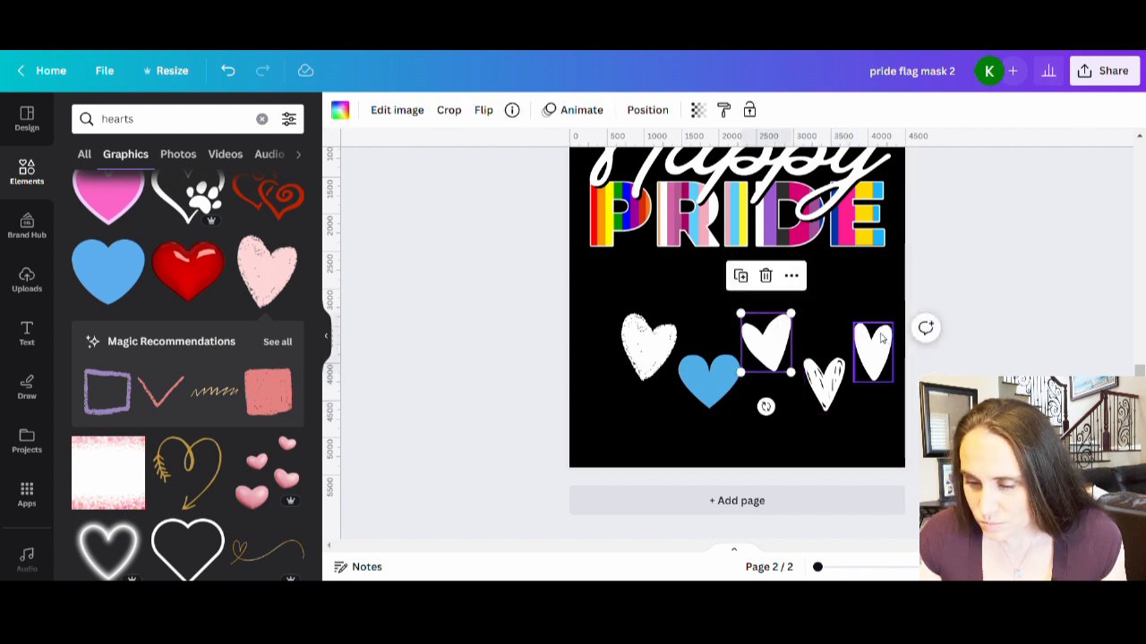
pyautogui.click(867, 344)
pyautogui.moveTo(875, 424); pyautogui.dragTo(869, 426)
pyautogui.click(727, 466)
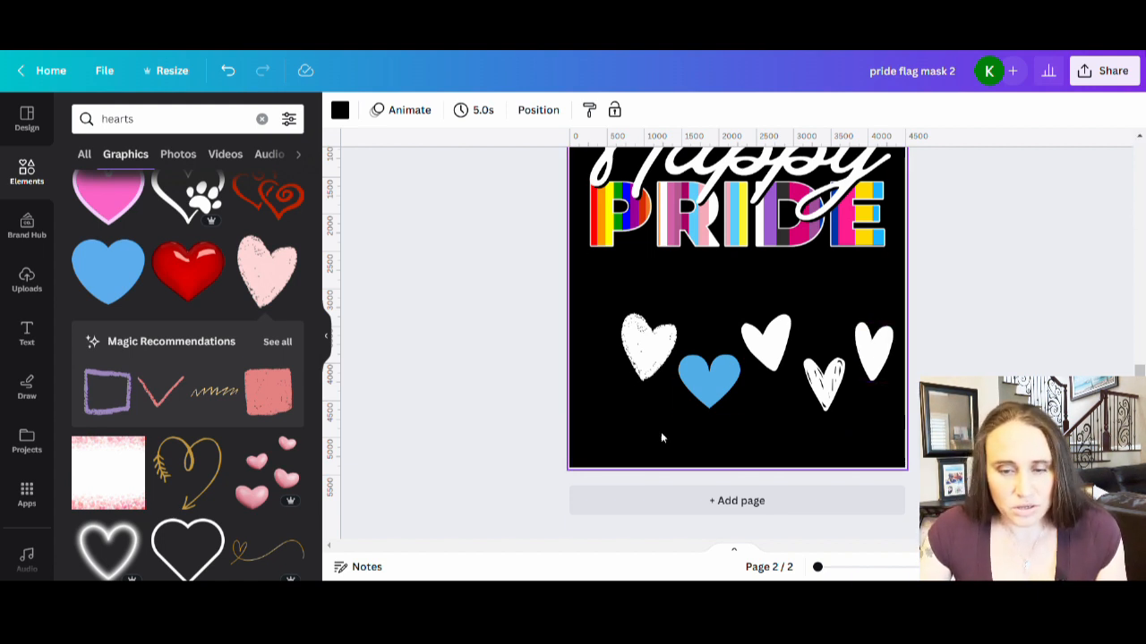
# Step: Recolor the textured heart red (#FE0101), sampling the color from the red stripe in the letter P of PRIDE
pyautogui.click(642, 352)
pyautogui.click(340, 109)
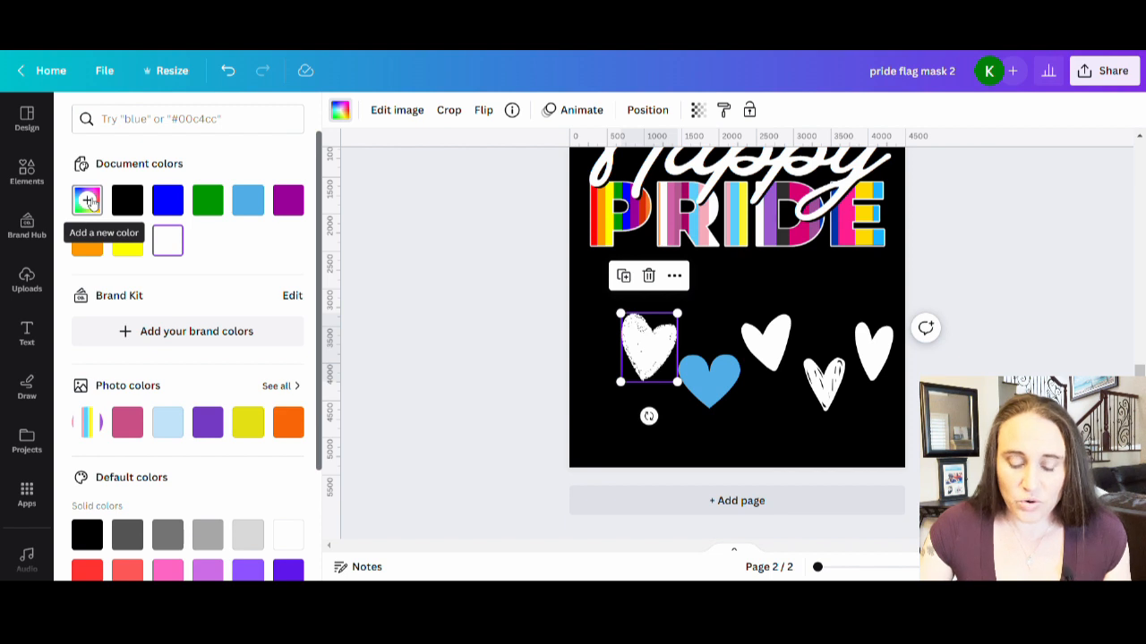
pyautogui.click(89, 200)
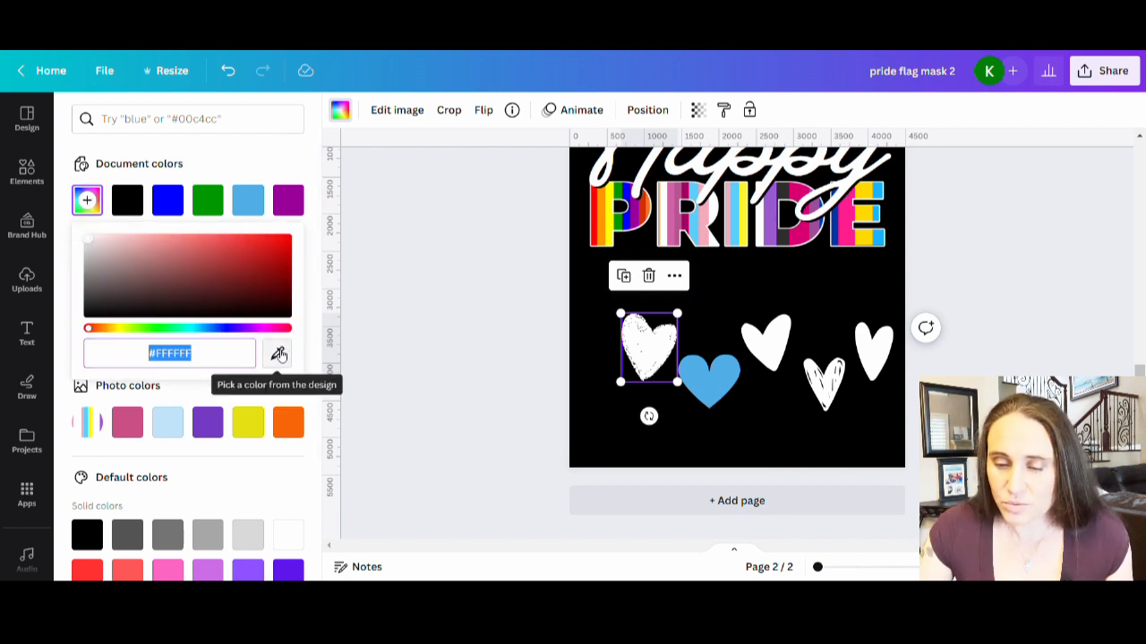
pyautogui.click(279, 353)
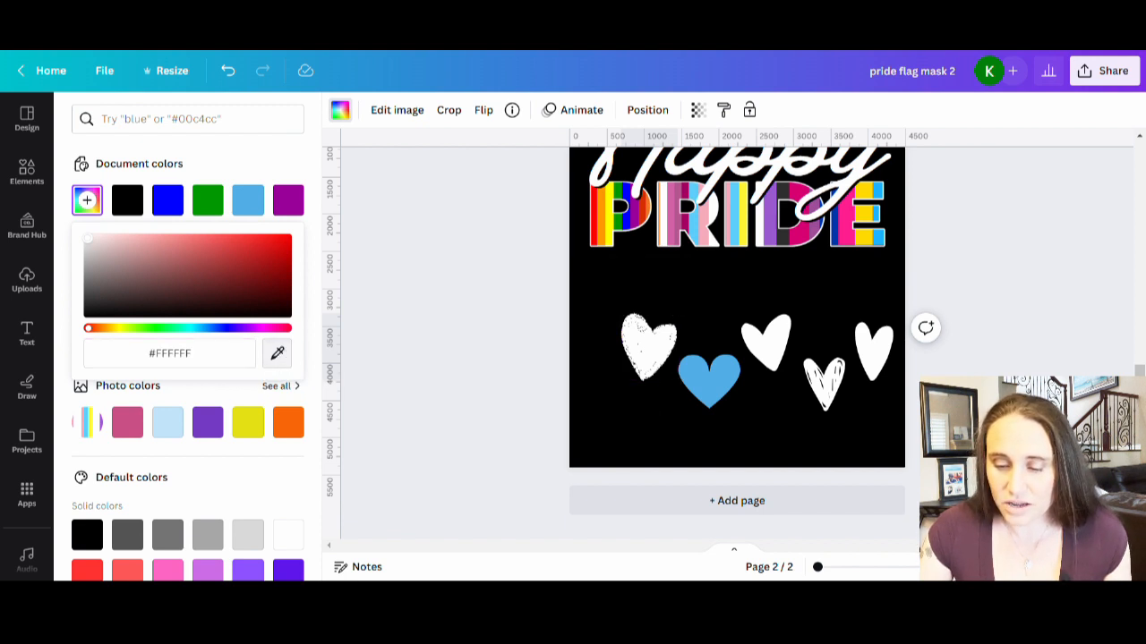
pyautogui.click(594, 219)
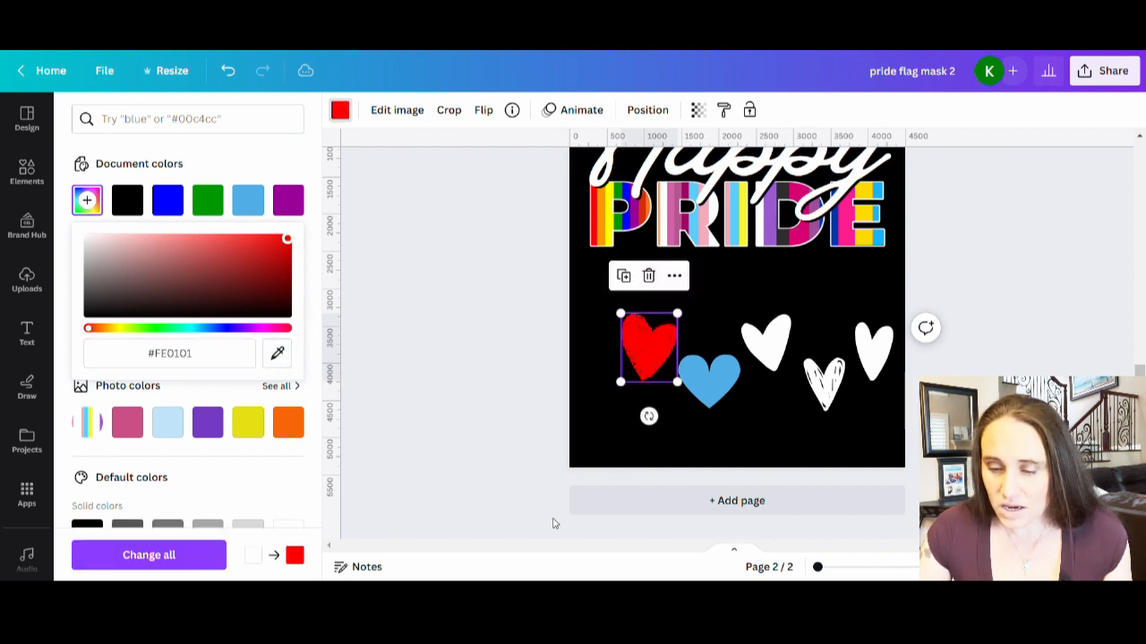
pyautogui.click(634, 453)
# Step: Recolor the plain blue heart orange and the solid tilted heart yellow using the document colors
pyautogui.click(708, 381)
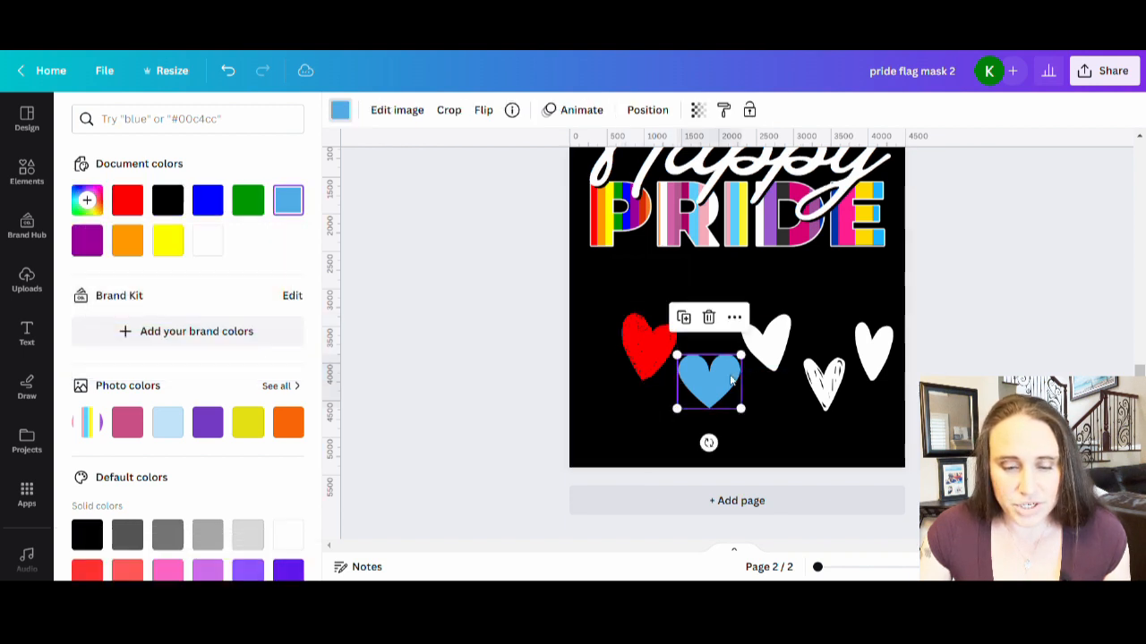
pyautogui.click(127, 239)
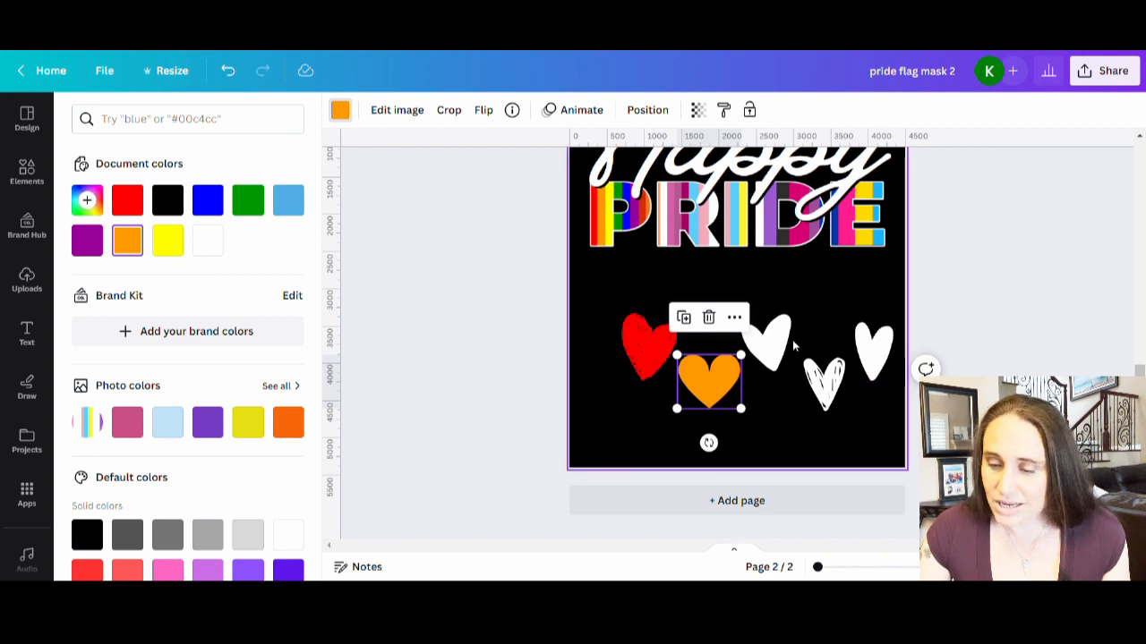
pyautogui.click(793, 349)
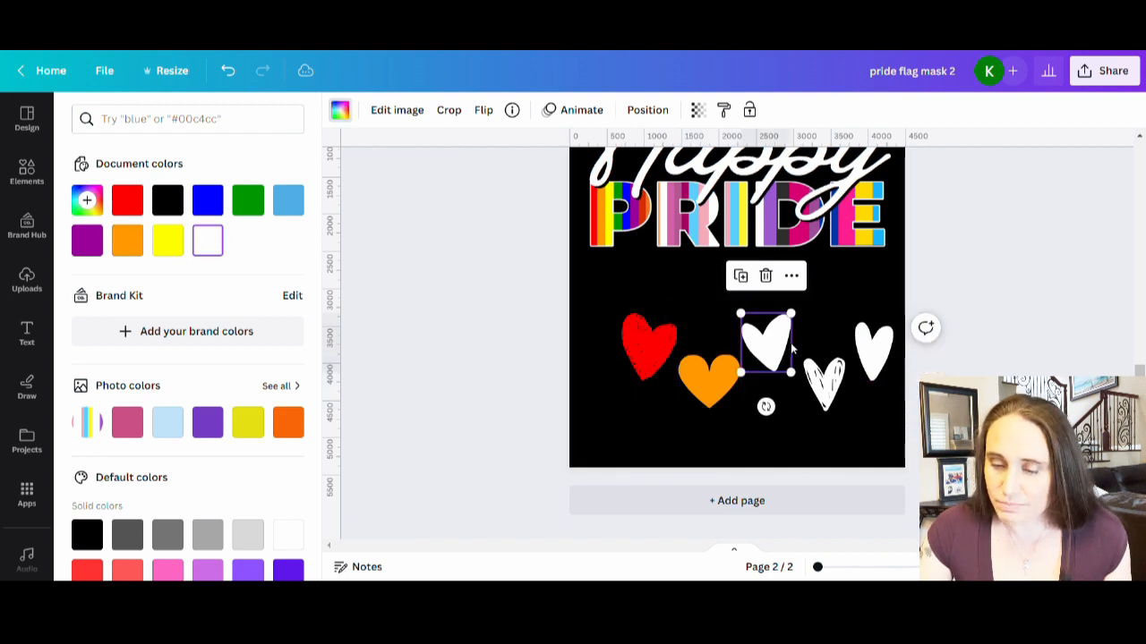
pyautogui.click(168, 241)
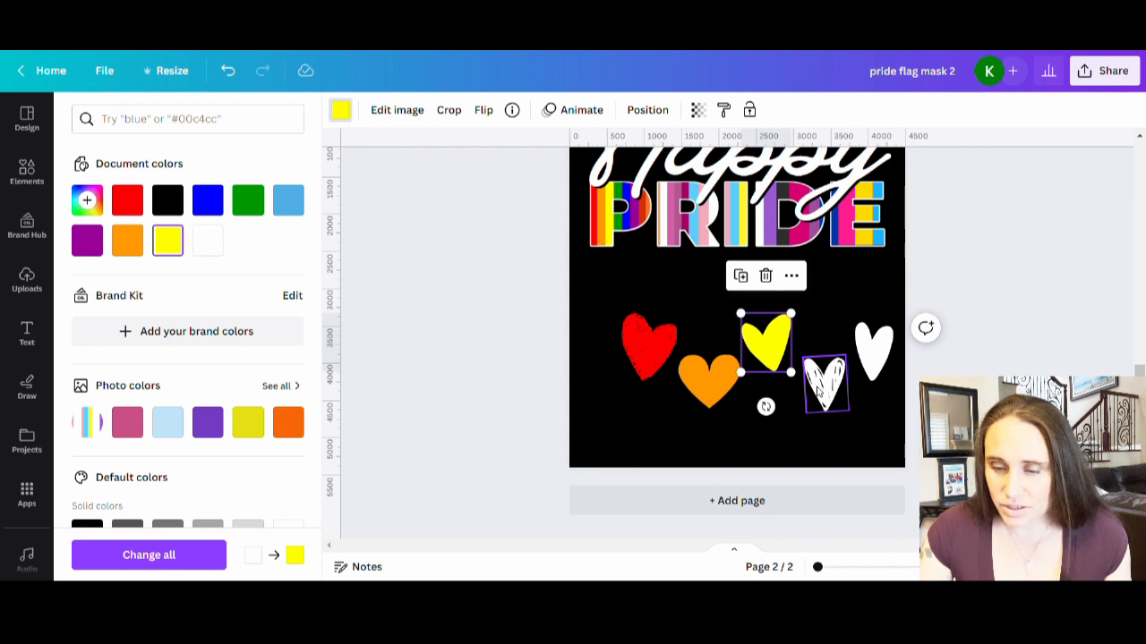
# Step: Recolor the brush-streaked heart light blue (#5BCEFA), sampled from the stripe in the letter R of PRIDE
pyautogui.click(819, 386)
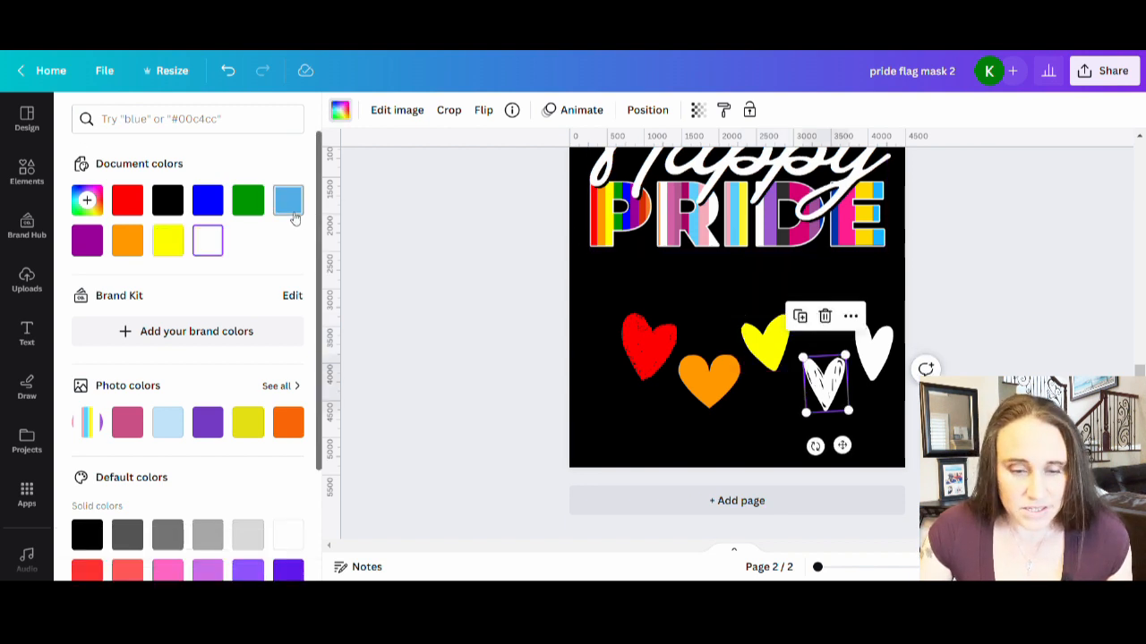
pyautogui.click(291, 208)
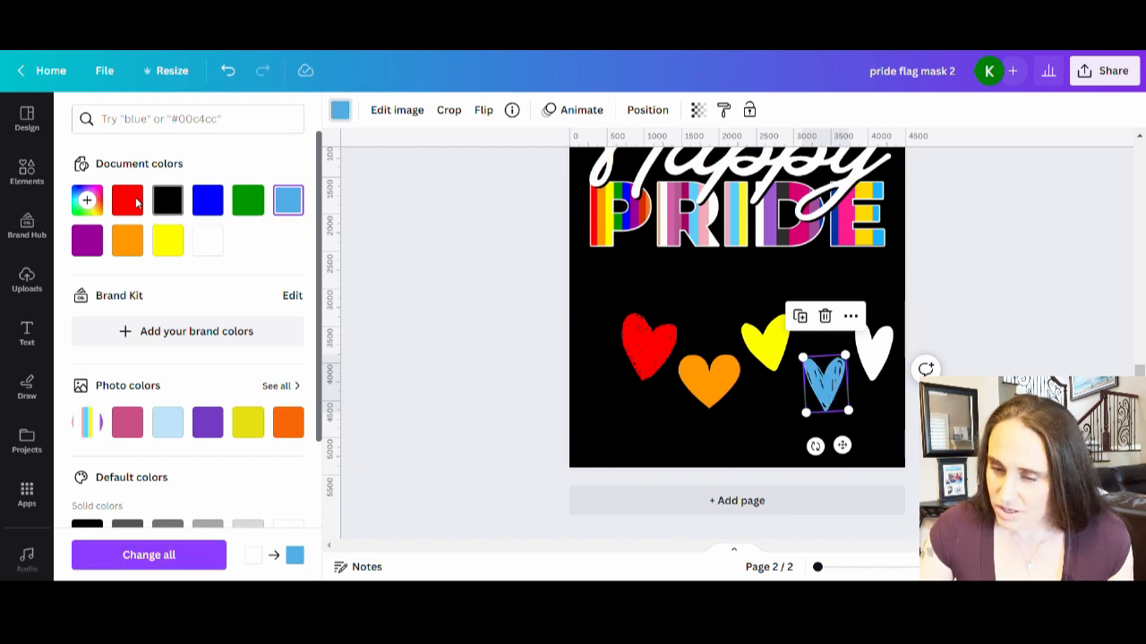
pyautogui.click(88, 199)
pyautogui.click(277, 355)
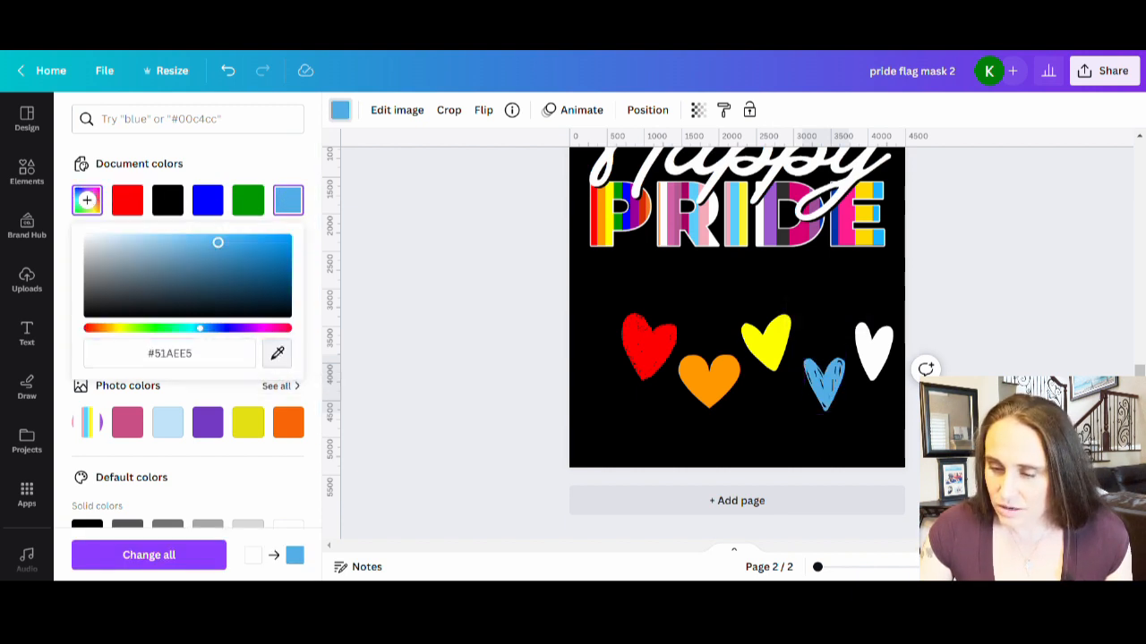
pyautogui.click(700, 242)
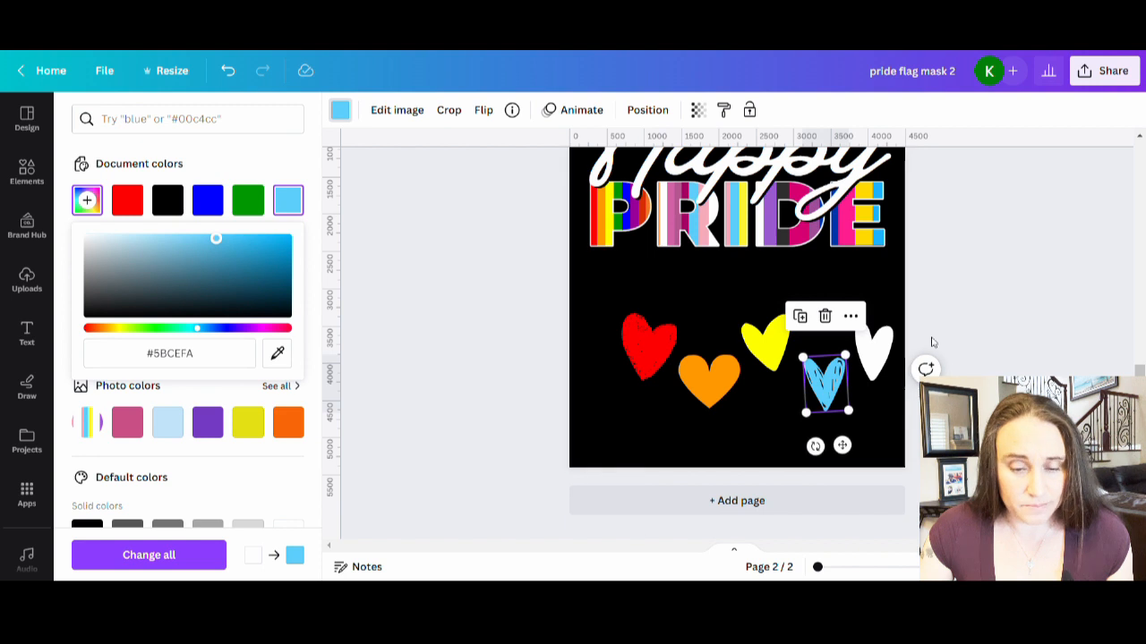
# Step: Recolor the narrow heart at the row's right end pink (#F5ABBA), sampled from the pink stripe in the letter R
pyautogui.click(867, 348)
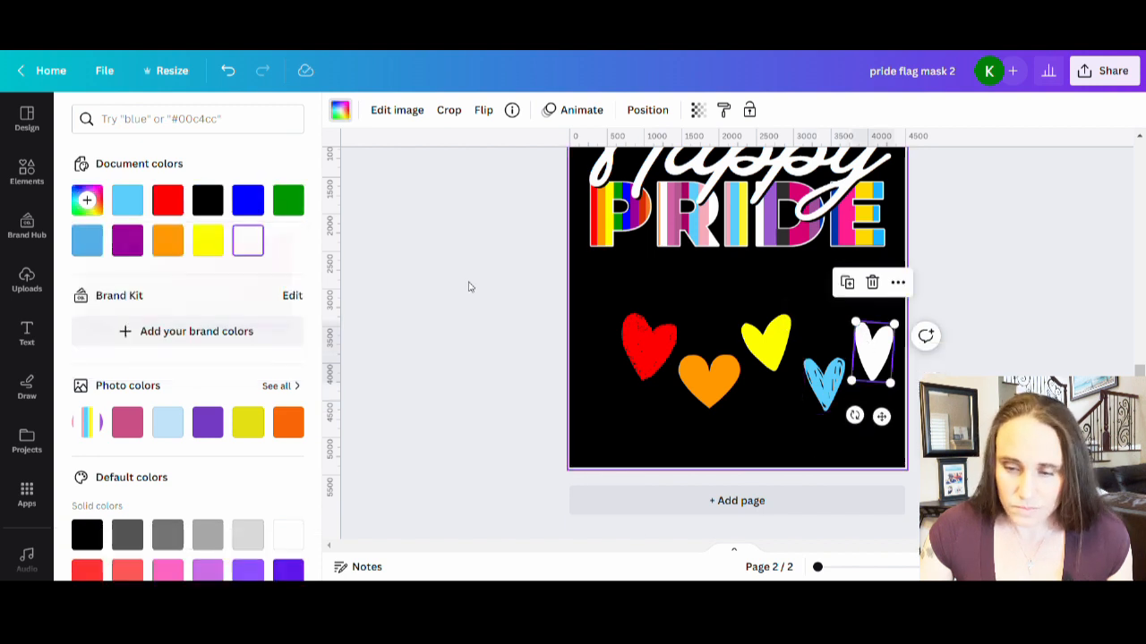
pyautogui.click(97, 197)
pyautogui.click(277, 355)
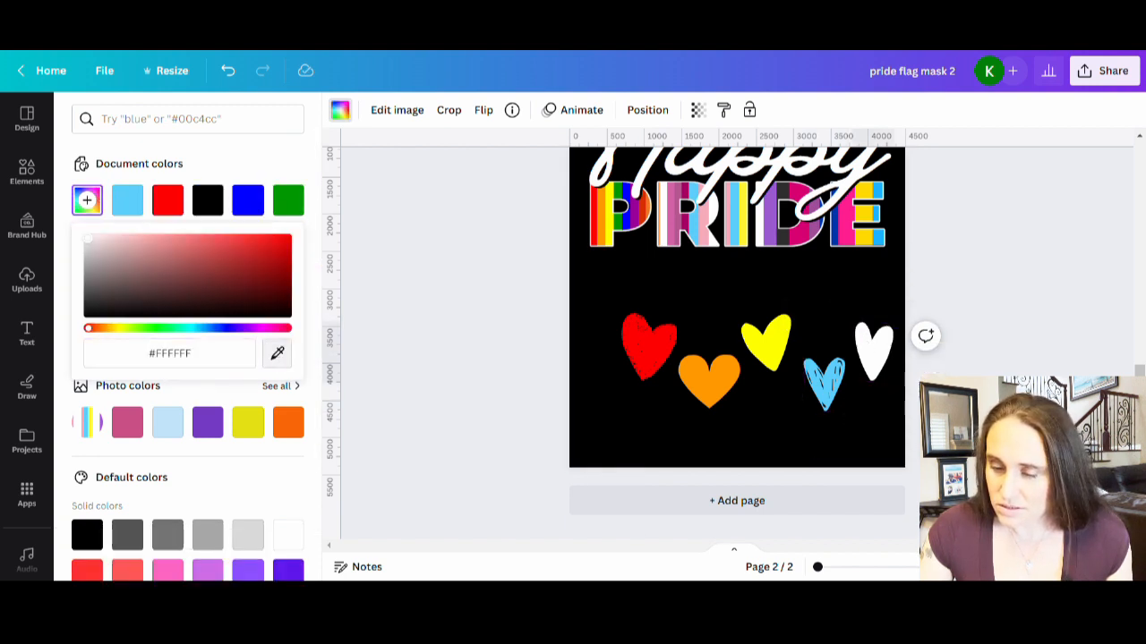
pyautogui.click(702, 226)
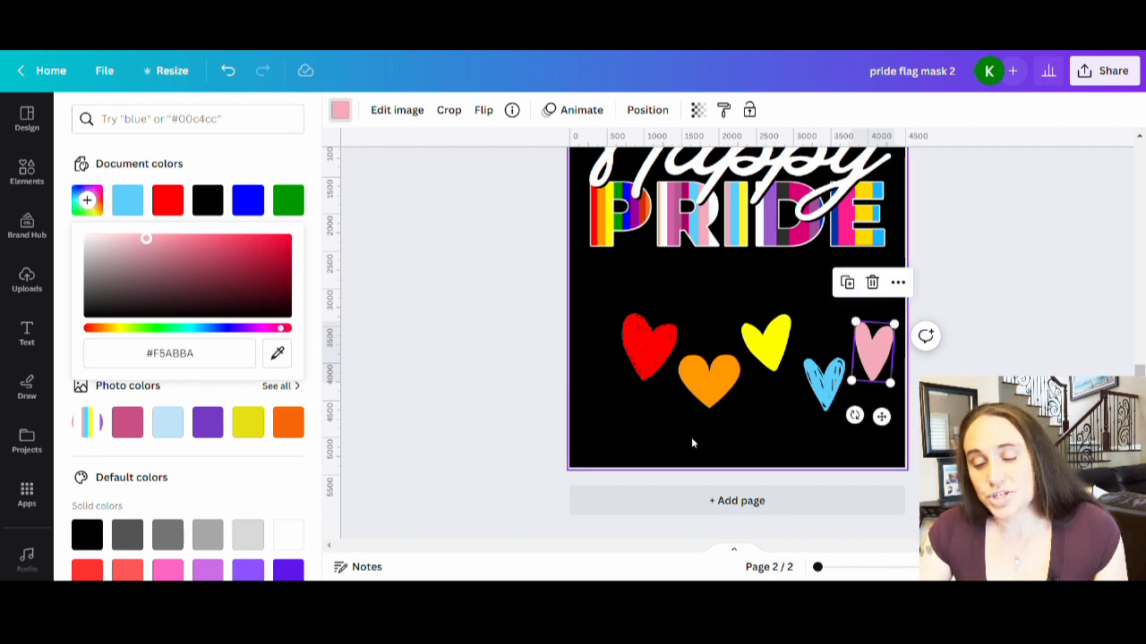
pyautogui.click(691, 437)
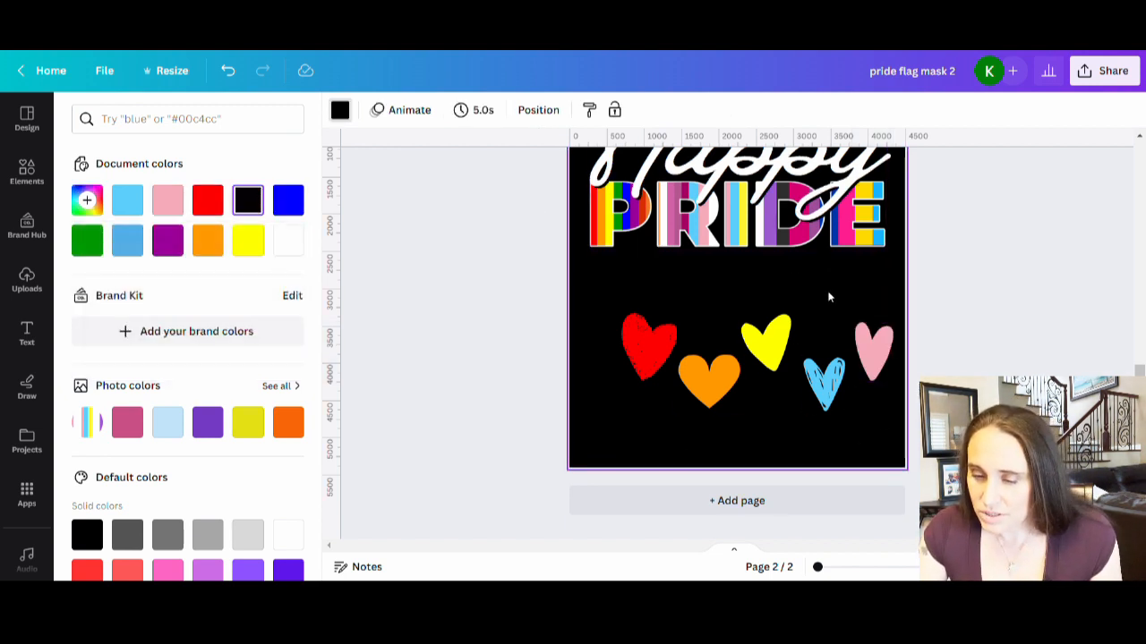
# Step: Tilt the orange heart slightly counterclockwise and shrink it and the red heart a little
pyautogui.click(700, 383)
pyautogui.moveTo(711, 442); pyautogui.dragTo(717, 445)
pyautogui.moveTo(687, 367); pyautogui.dragTo(690, 370)
pyautogui.click(626, 326)
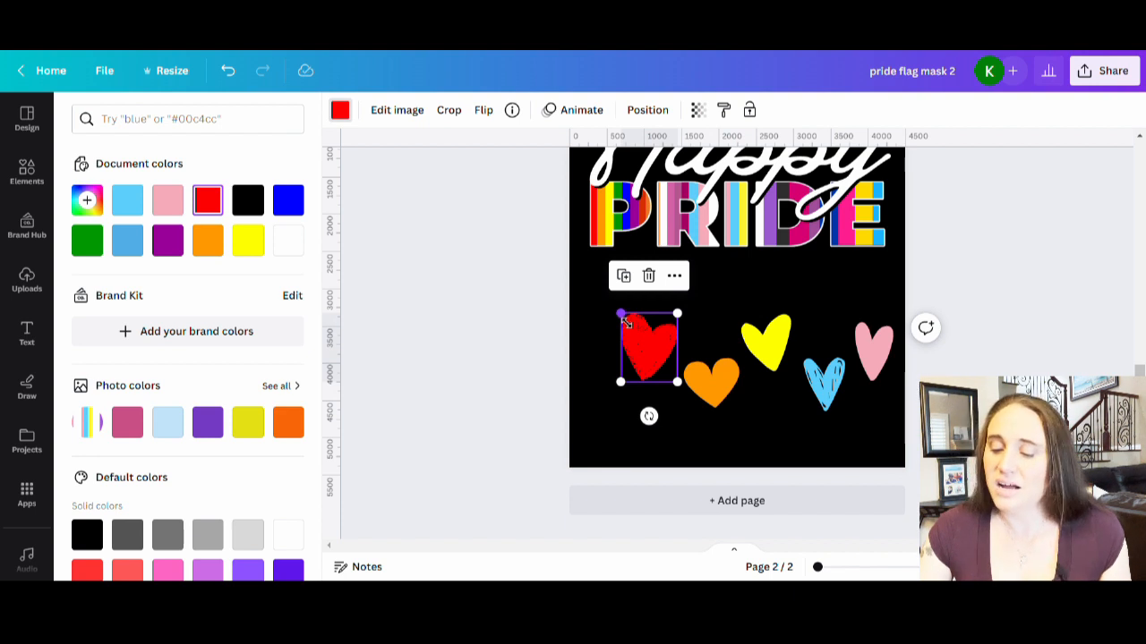
pyautogui.moveTo(626, 324); pyautogui.dragTo(632, 326)
pyautogui.click(590, 443)
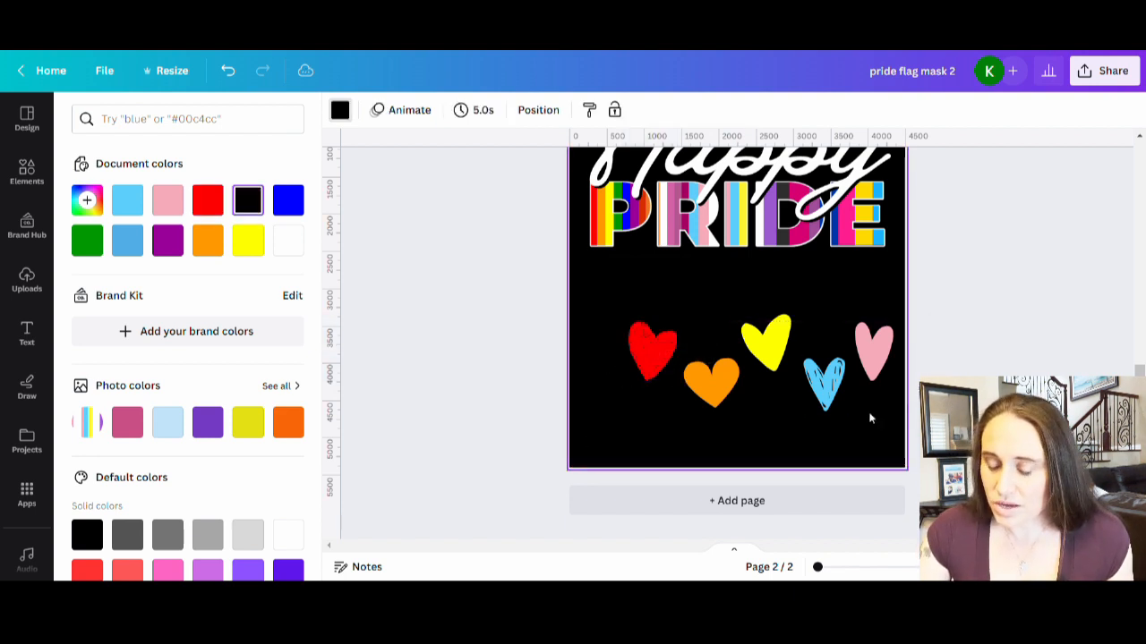
# Step: Group the five colored hearts into one object
pyautogui.moveTo(873, 440); pyautogui.dragTo(582, 315)
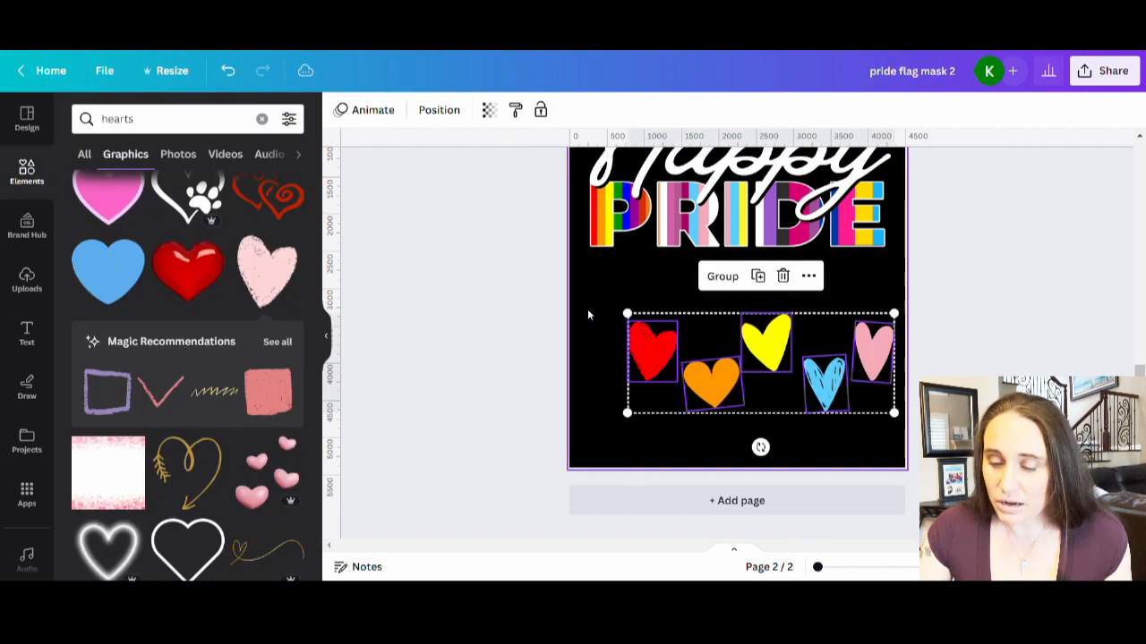
pyautogui.click(708, 277)
pyautogui.click(779, 440)
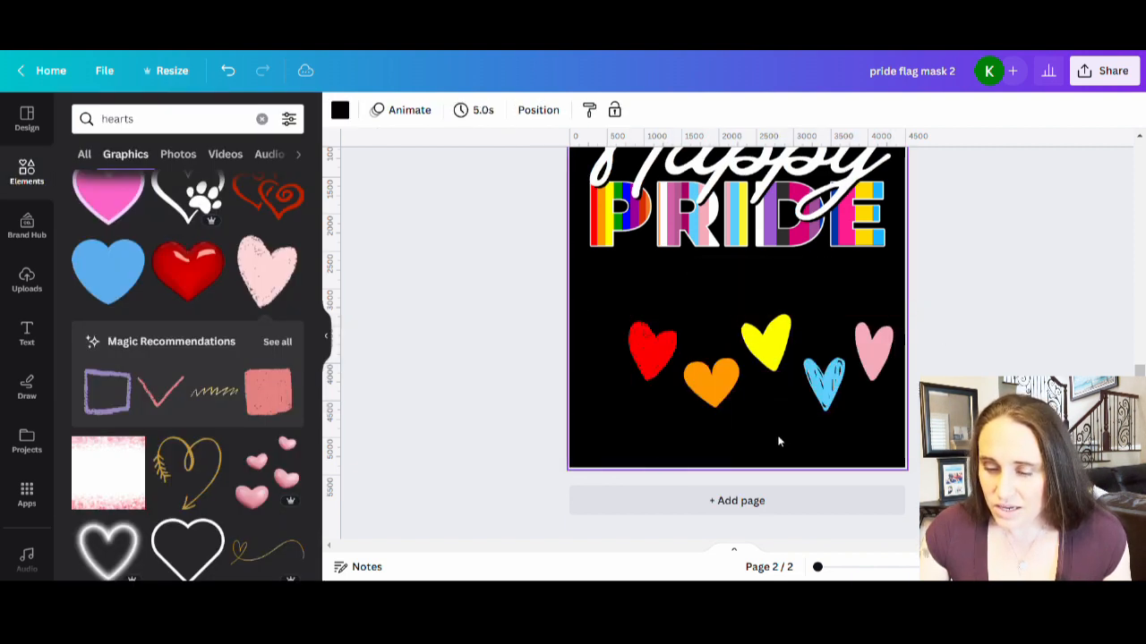
# Step: Shrink the heart group to about half its width and place it above the "appy" letters, beside the tall H of Happy
pyautogui.click(840, 391)
pyautogui.moveTo(895, 413); pyautogui.dragTo(772, 367)
pyautogui.scroll(3, 818, 394)
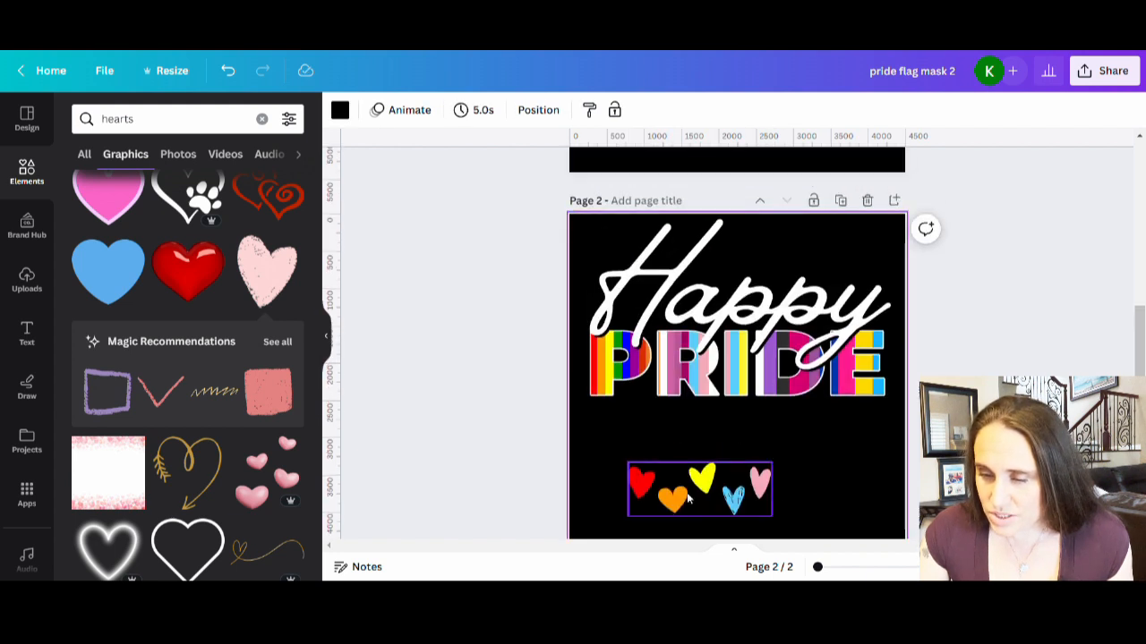
pyautogui.moveTo(673, 512); pyautogui.dragTo(772, 277)
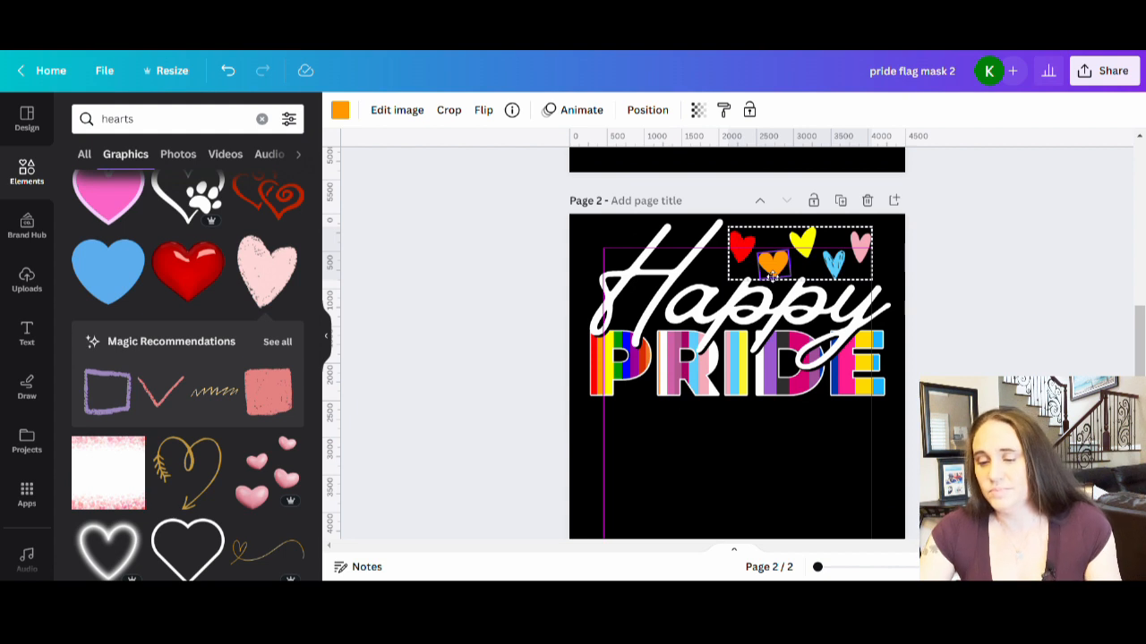
pyautogui.click(773, 490)
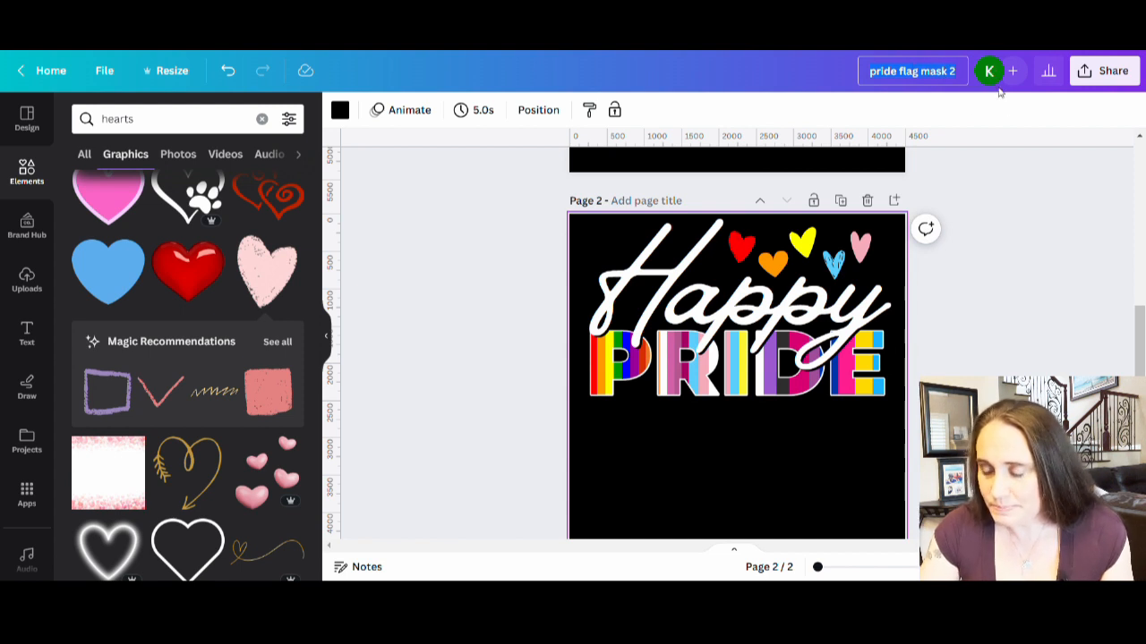
# Step: Rename the design "happy pride" and download only page 2 as a 4,500 × 5,400 px PNG with a transparent background
pyautogui.write('H')
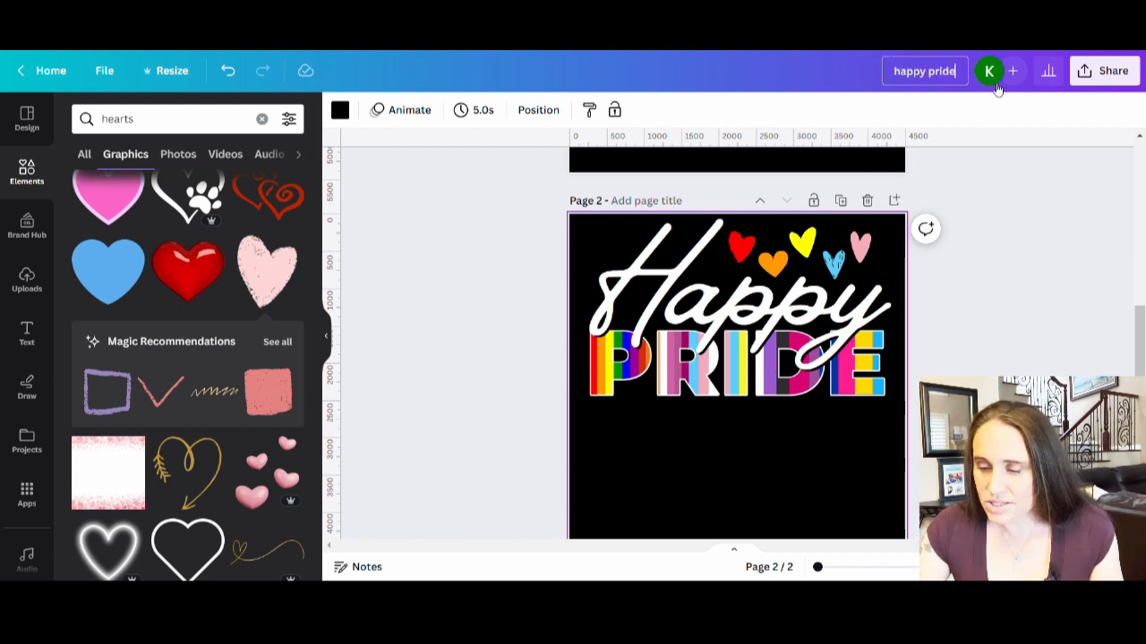
pyautogui.click(1092, 83)
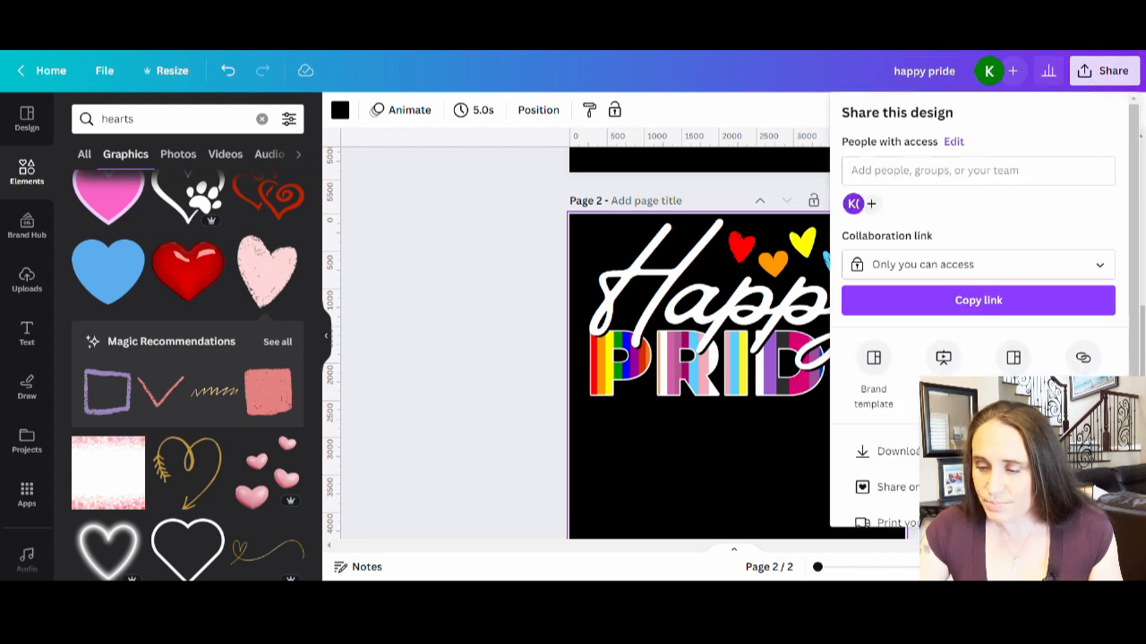
pyautogui.click(886, 451)
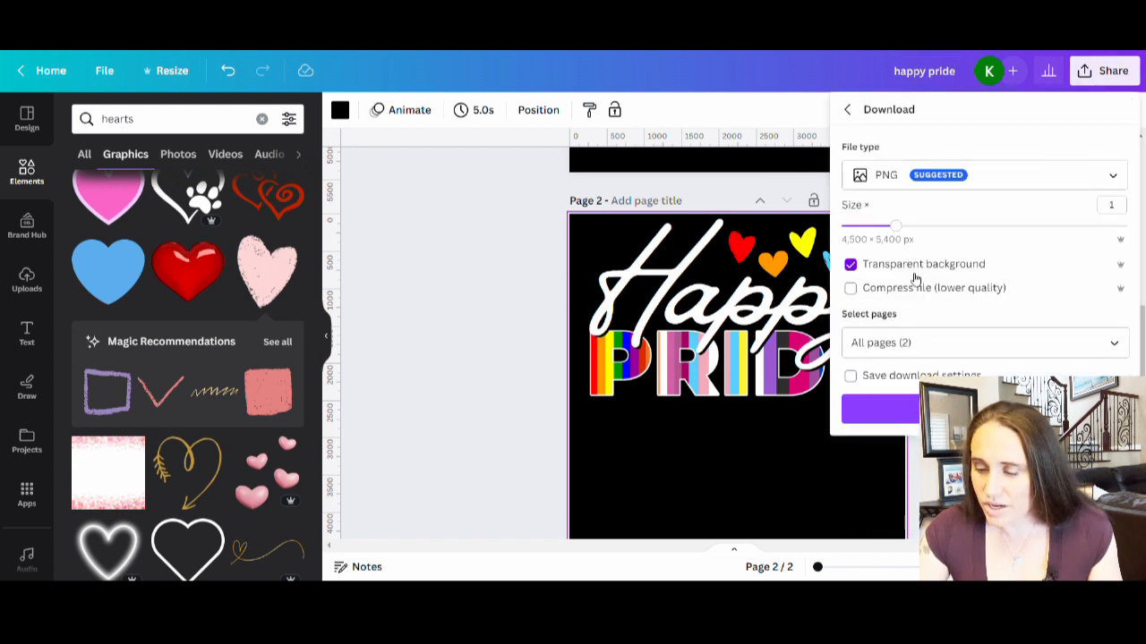
pyautogui.click(1114, 340)
pyautogui.click(1102, 428)
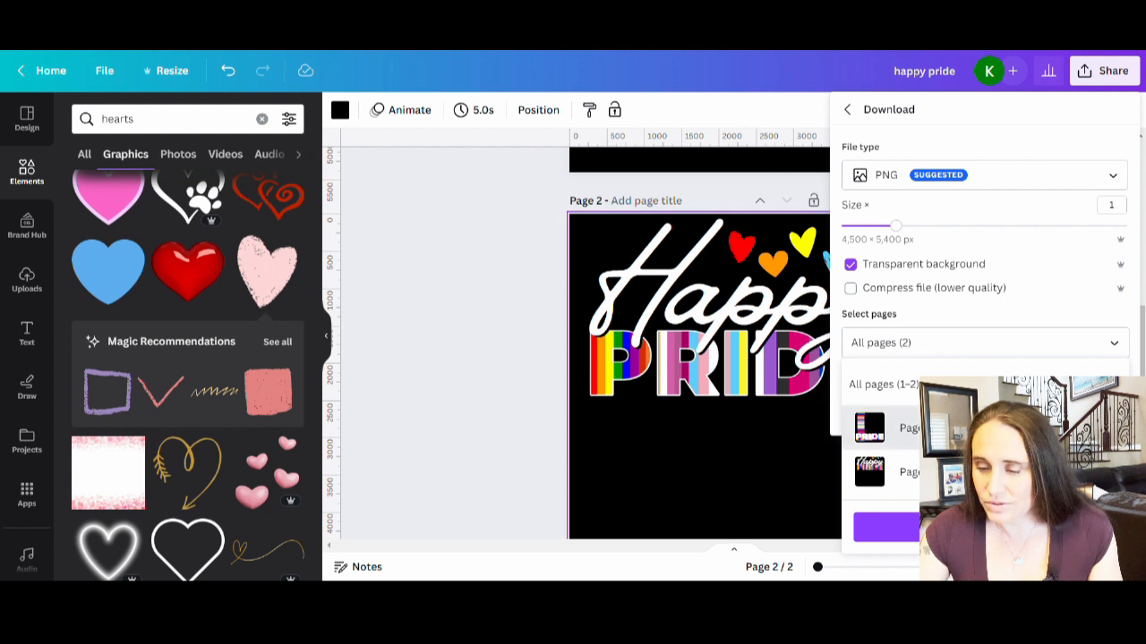
pyautogui.click(1103, 528)
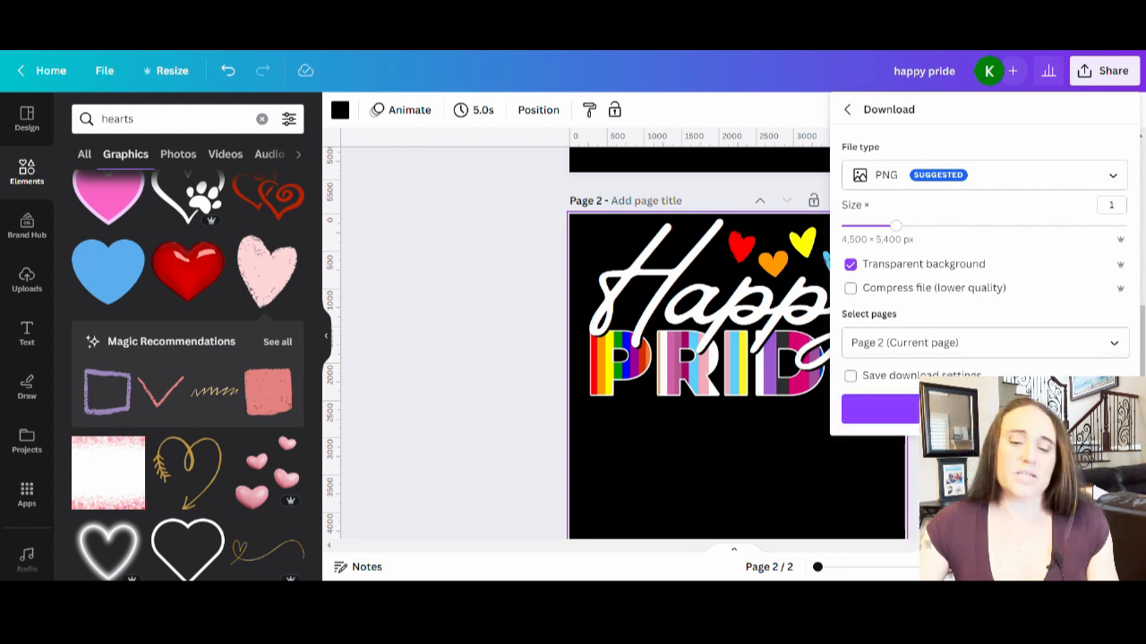
pyautogui.click(881, 409)
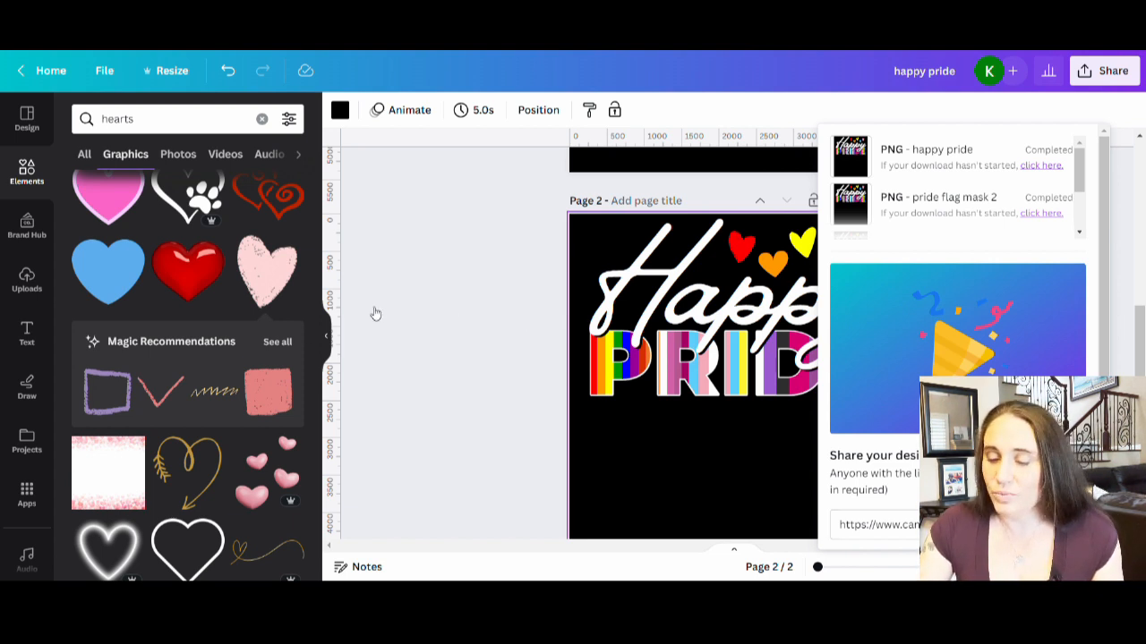
pyautogui.click(432, 390)
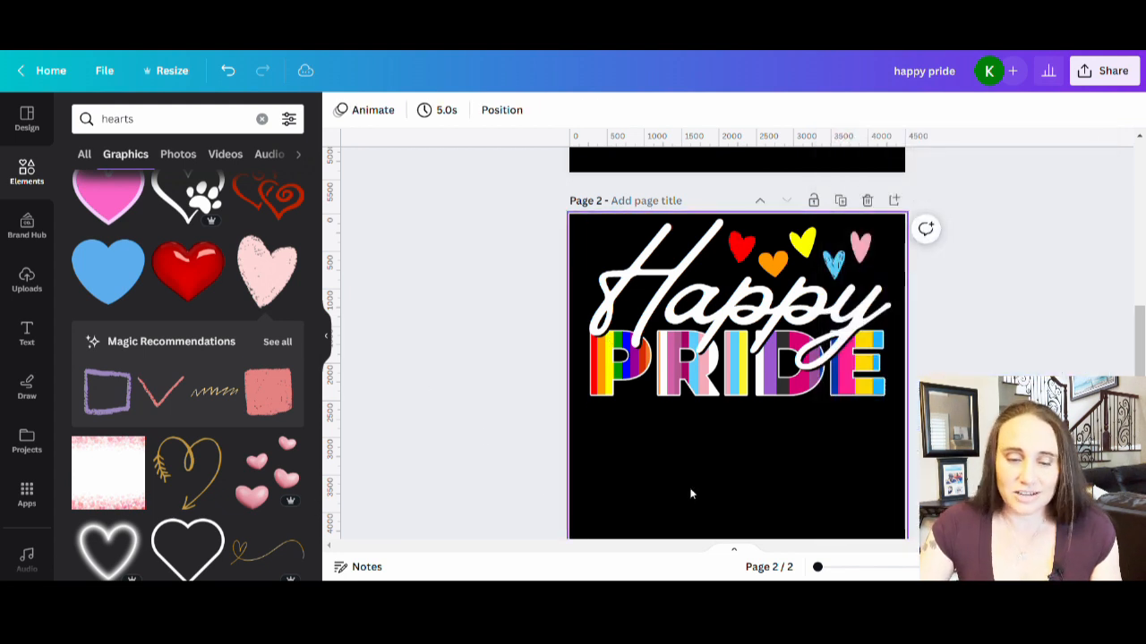